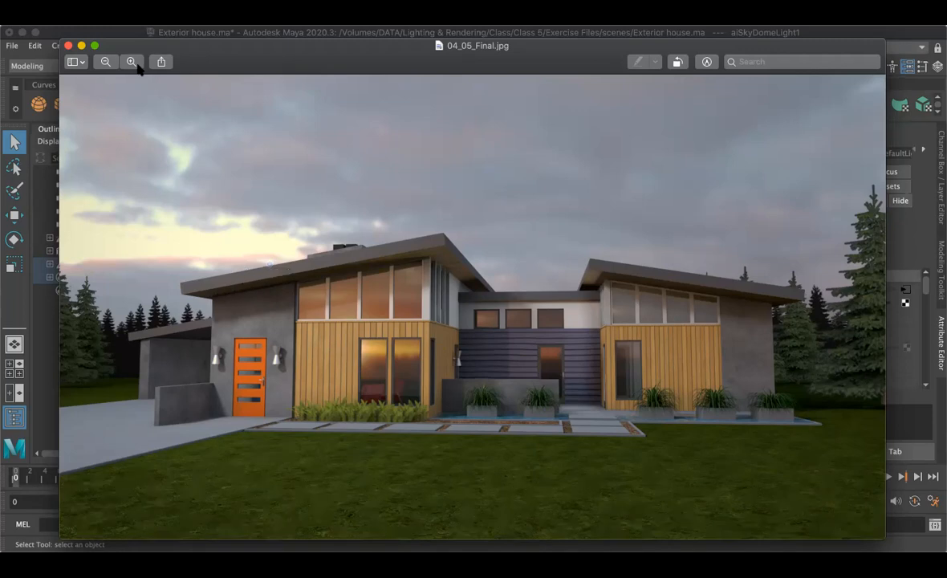
# Step: Examine the house's windows, door and facade up close in 04_05_Final.jpg, and return to the Exterior house scene in Maya
pyautogui.click(136, 64)
pyautogui.click(131, 63)
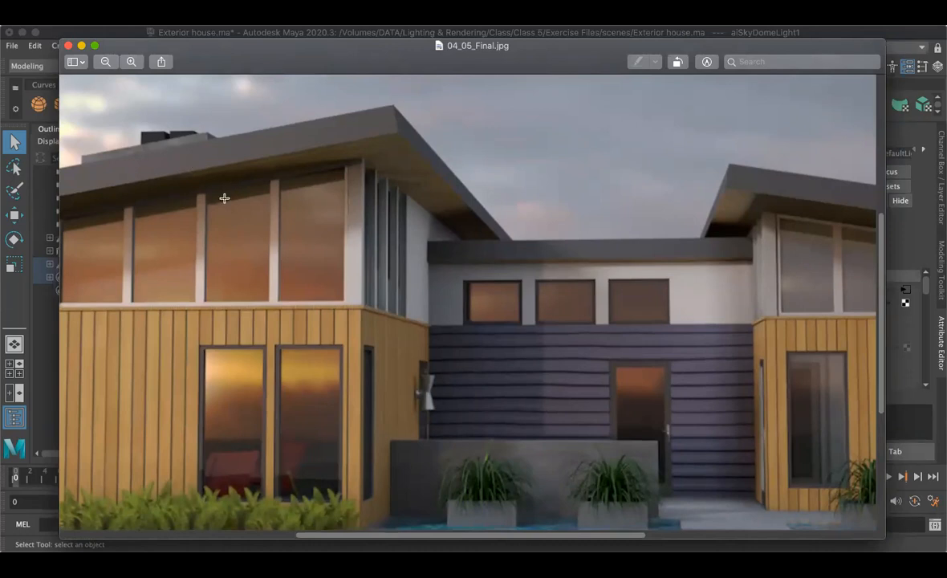
pyautogui.hscroll(-5, 504, 221)
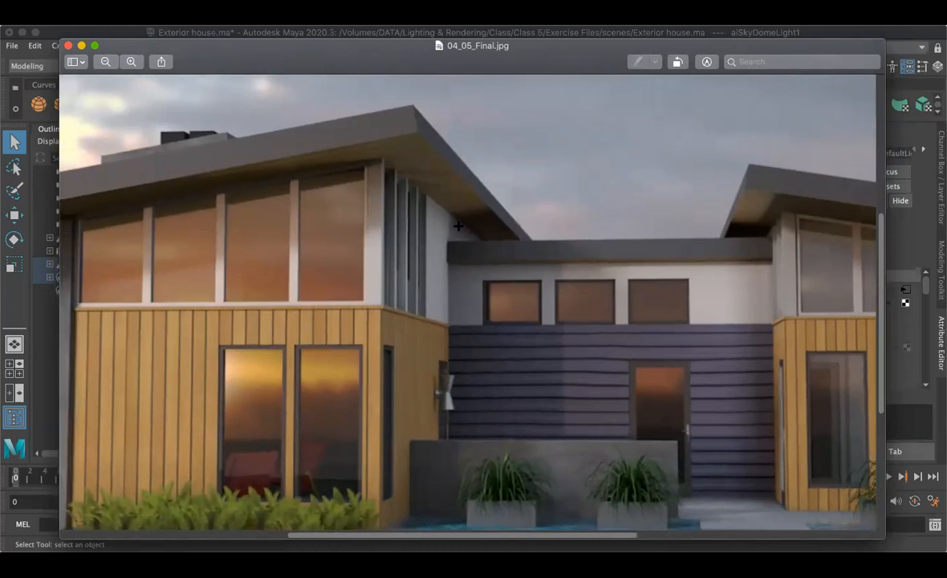
pyautogui.hscroll(-5, 160, 200)
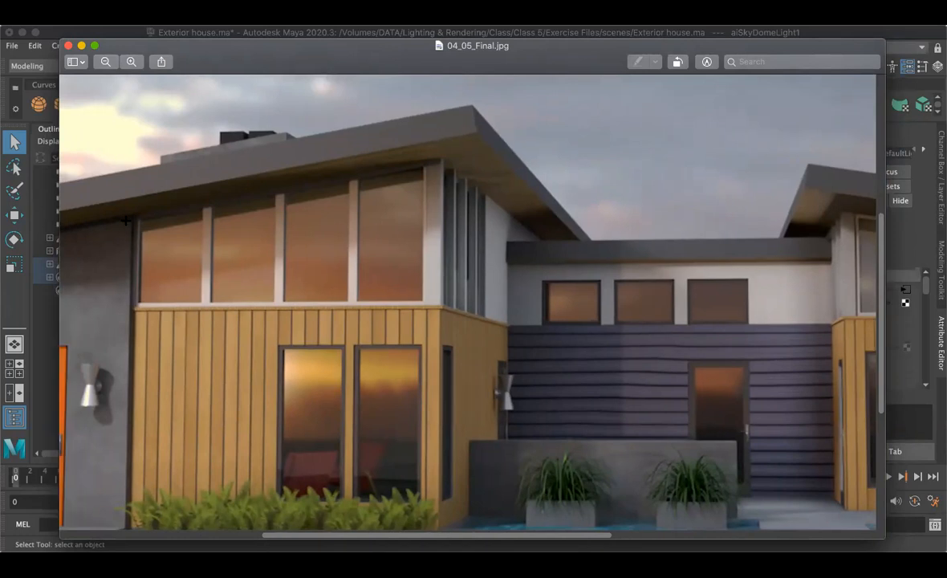
pyautogui.hscroll(-4, 126, 231)
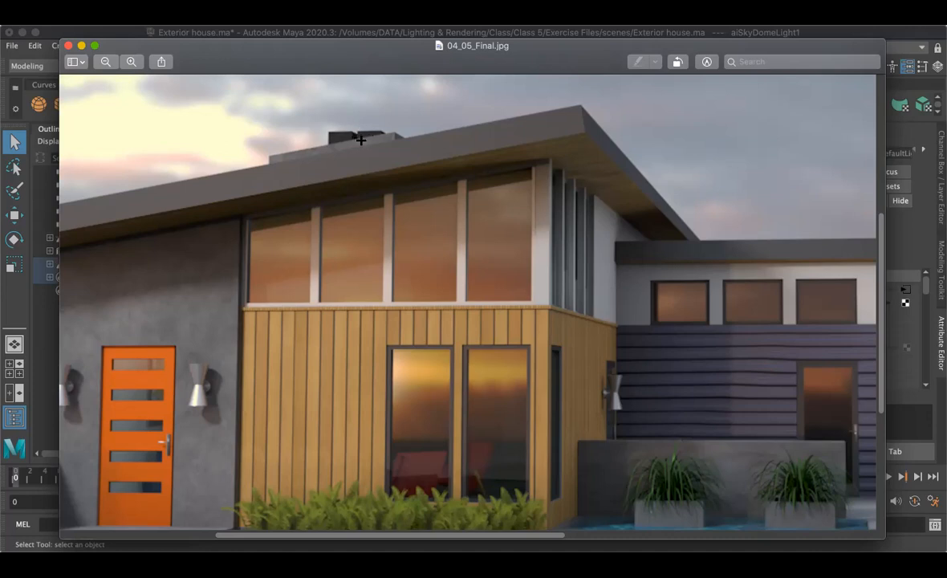
pyautogui.click(106, 62)
pyautogui.click(108, 63)
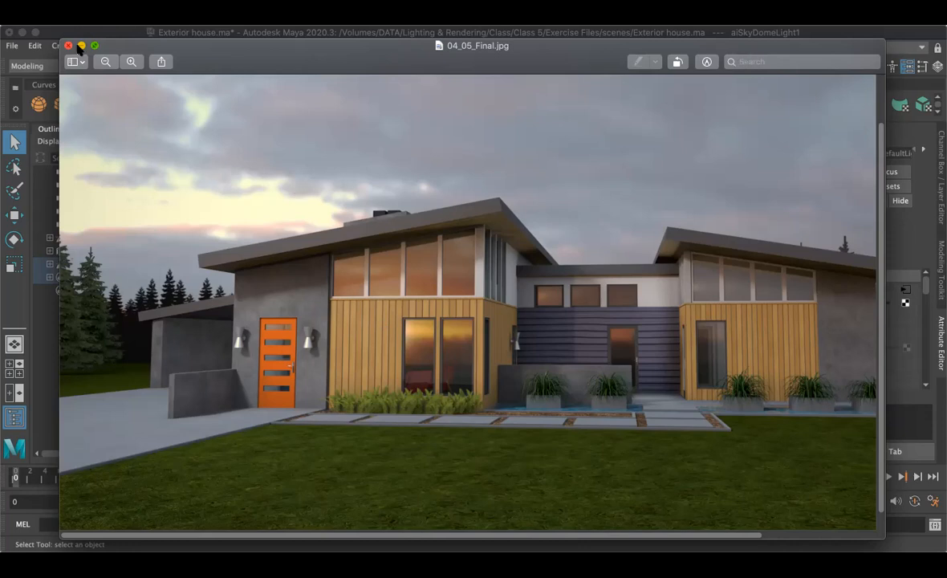
pyautogui.hotkey('ctrl', 'Up')
pyautogui.click(724, 338)
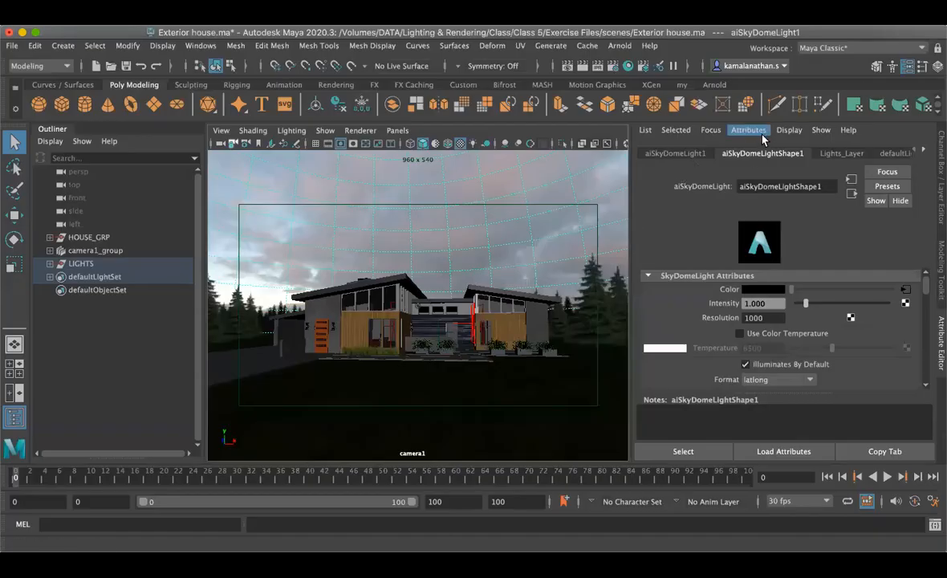
# Step: Filter the Outliner by the text "Render Pass"
pyautogui.click(115, 159)
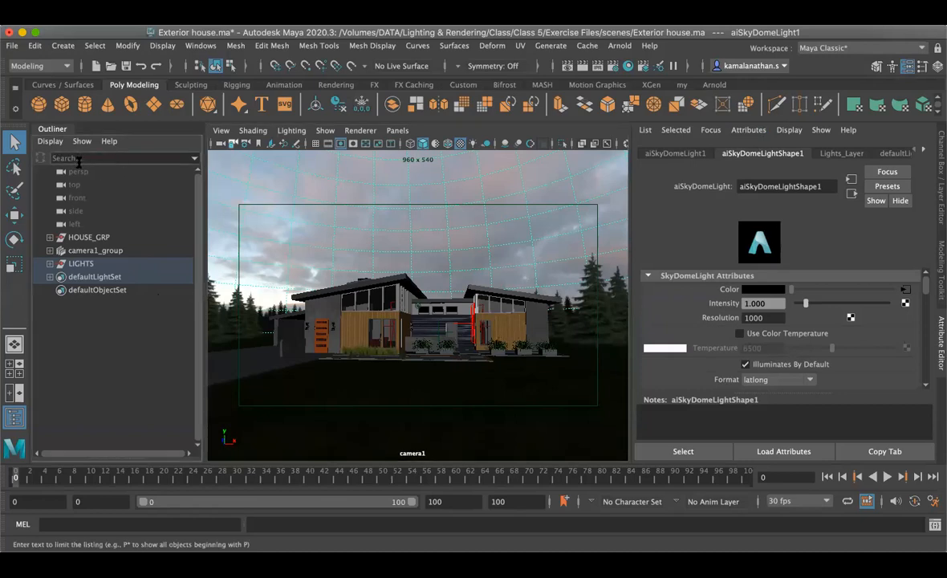
pyautogui.write('Rede')
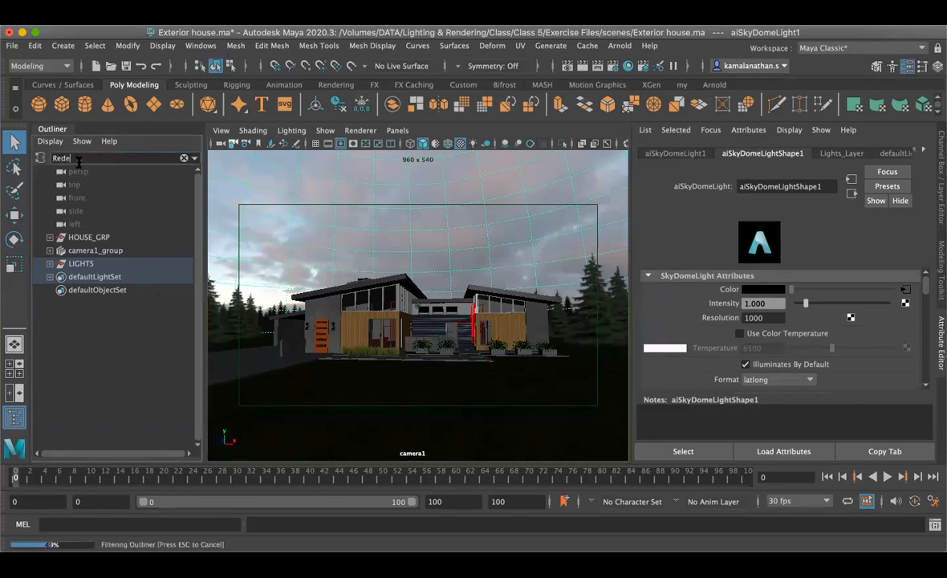
pyautogui.write('rDass')
pyautogui.moveTo(92, 158); pyautogui.dragTo(152, 157)
pyautogui.click(61, 158)
pyautogui.write('n')
pyautogui.moveTo(95, 158); pyautogui.dragTo(50, 157)
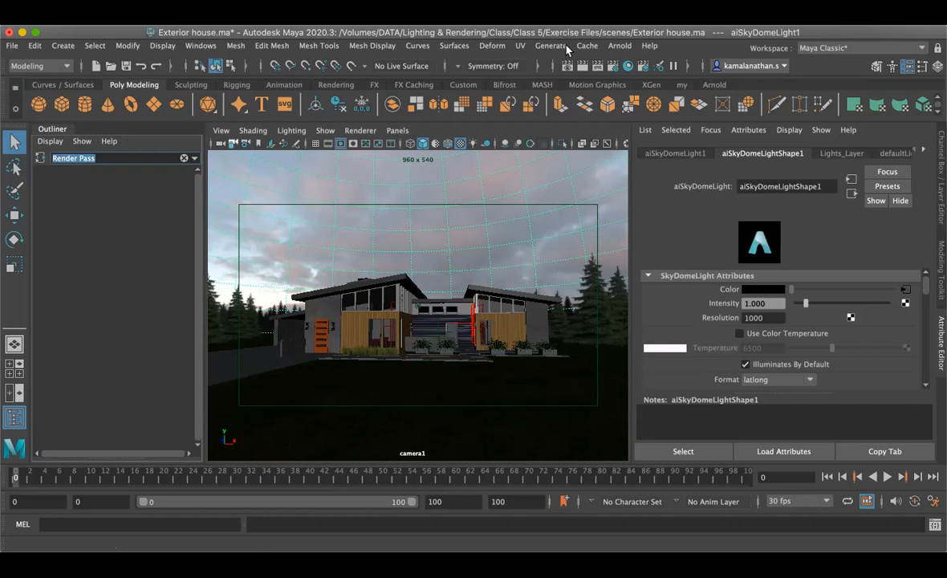
# Step: Render the beauty image from cameraShape1 in the Arnold RenderView, and stop the render
pyautogui.click(619, 46)
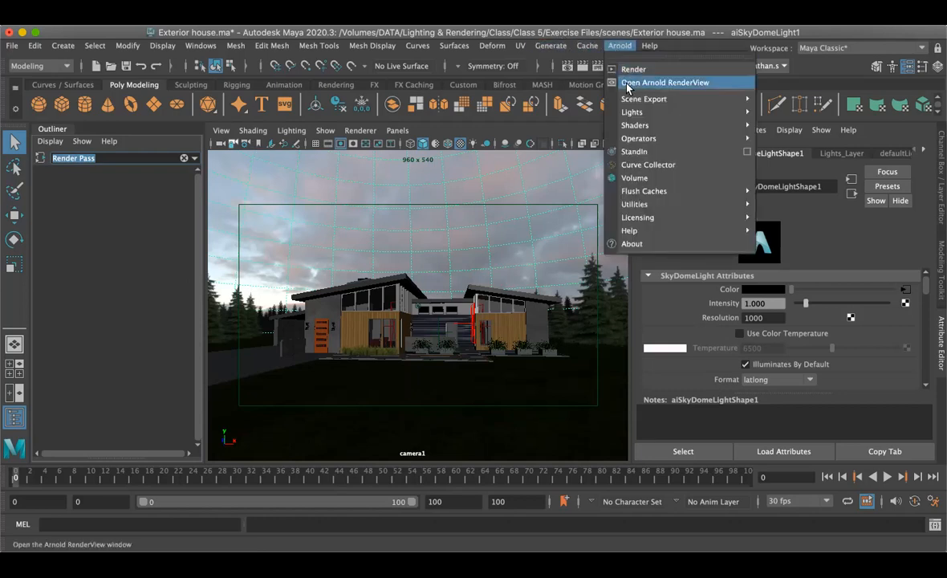
pyautogui.click(634, 83)
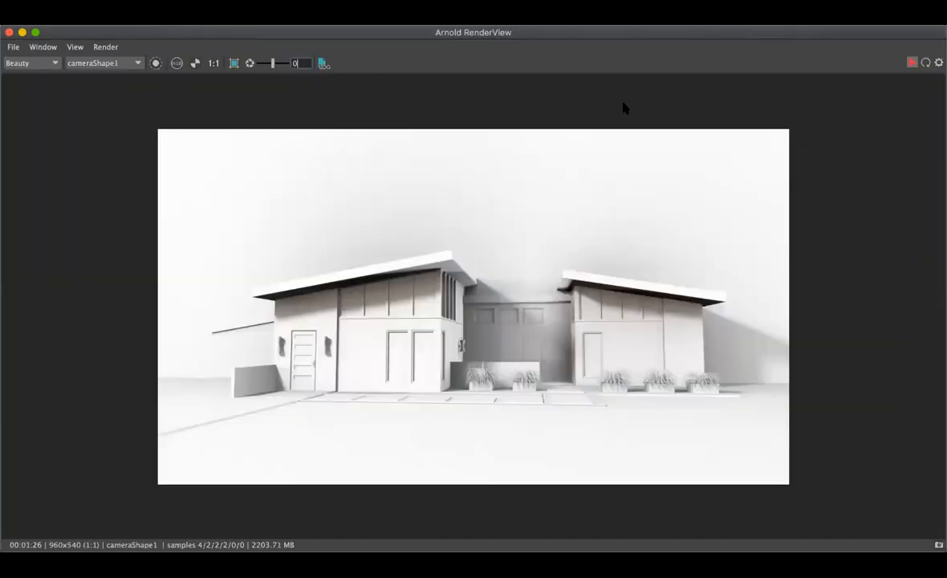
pyautogui.click(910, 64)
pyautogui.click(911, 64)
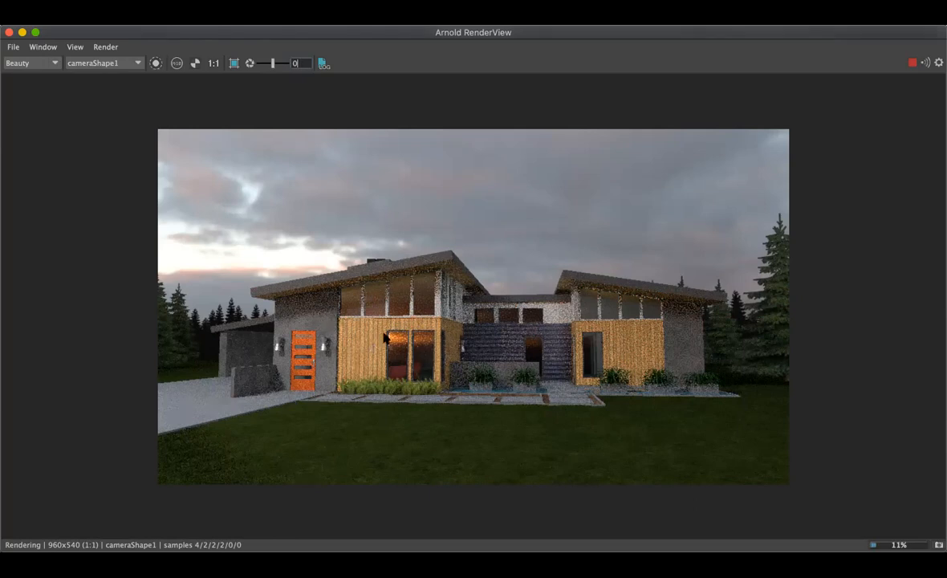
pyautogui.click(912, 64)
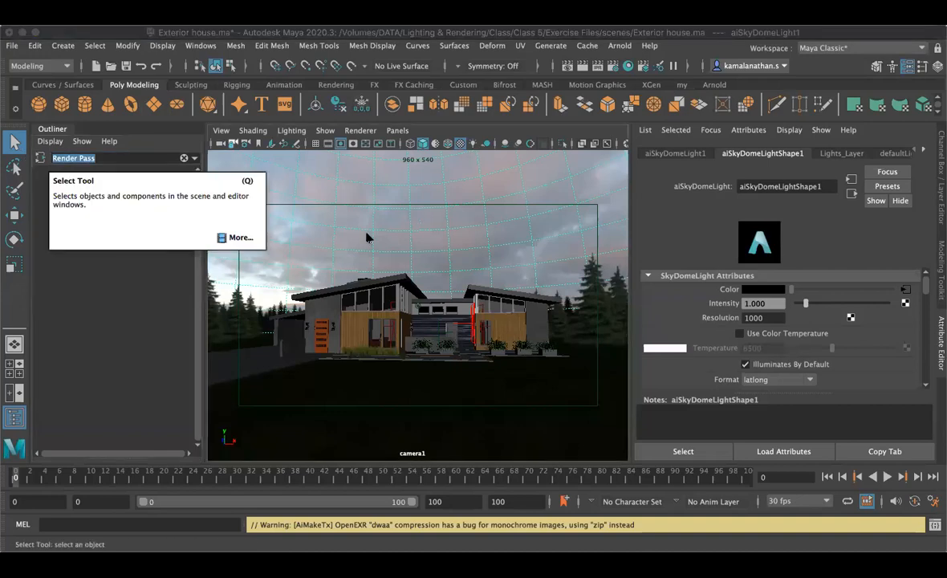
pyautogui.press('b')
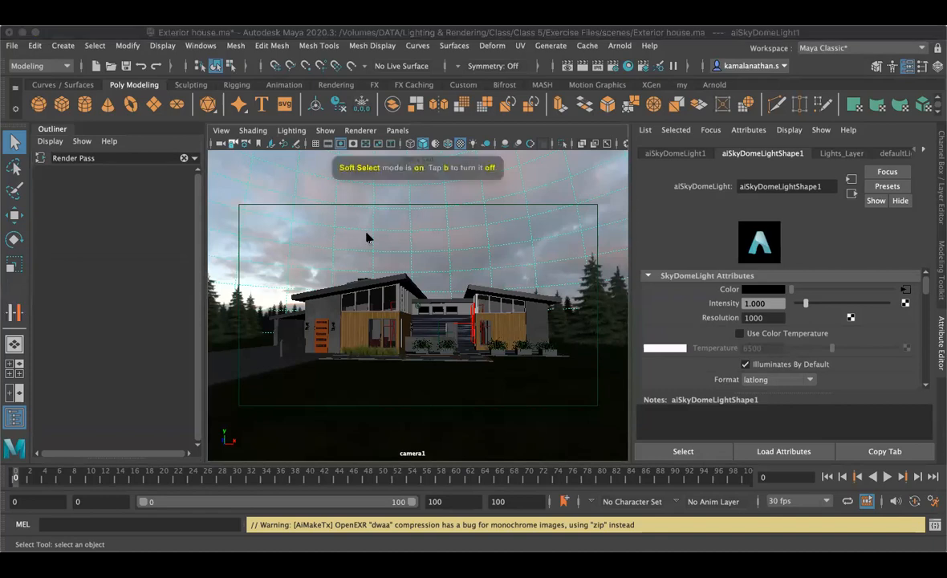
pyautogui.press('t')
pyautogui.press('space')
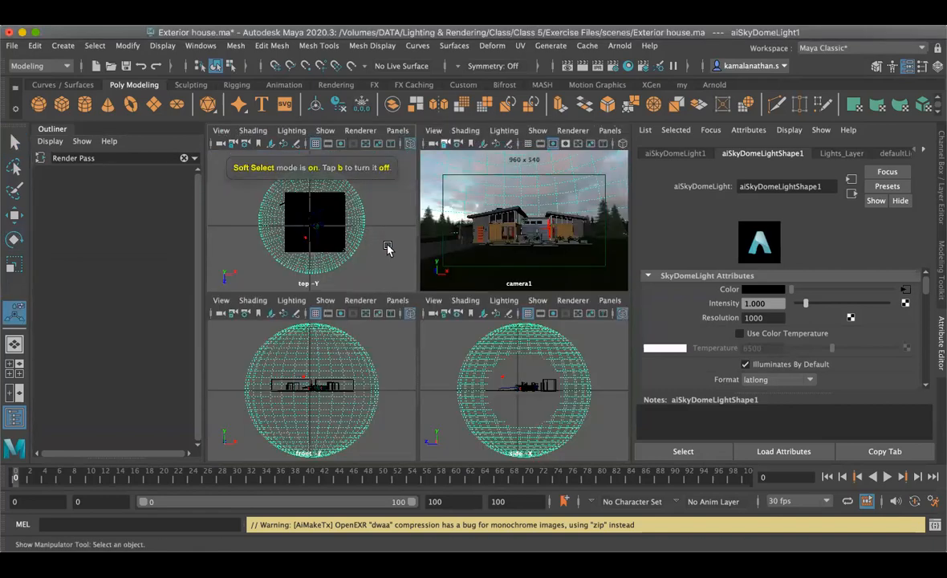
pyautogui.press('space')
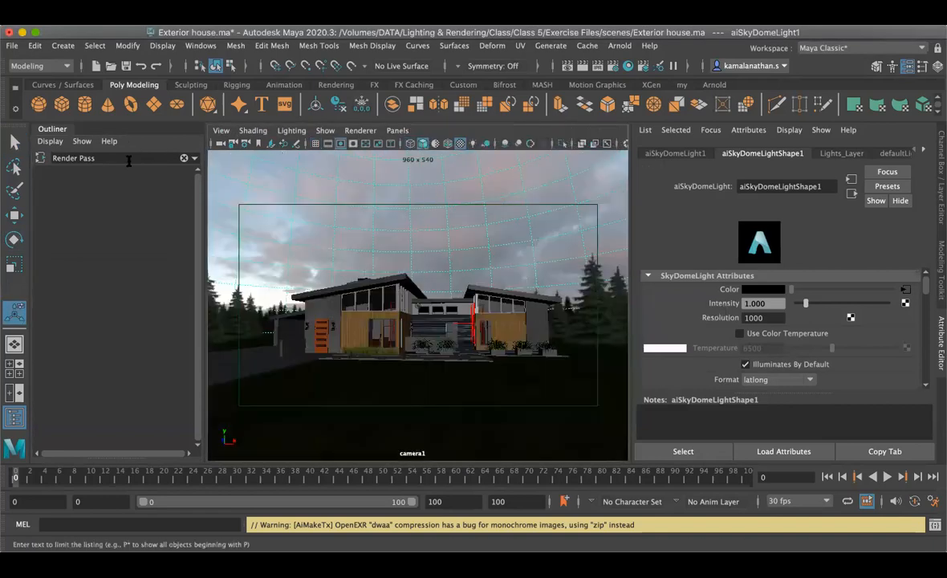
# Step: Replace the Outliner's search text with "Ambient Occlusion - AO", and clear the filter
pyautogui.click(183, 158)
pyautogui.write('Ambient')
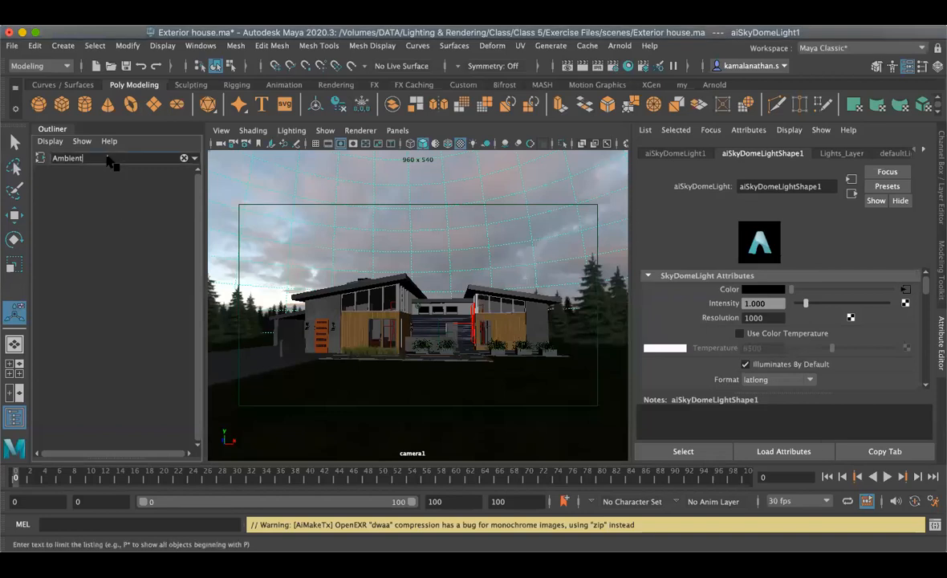
pyautogui.write('Occlu')
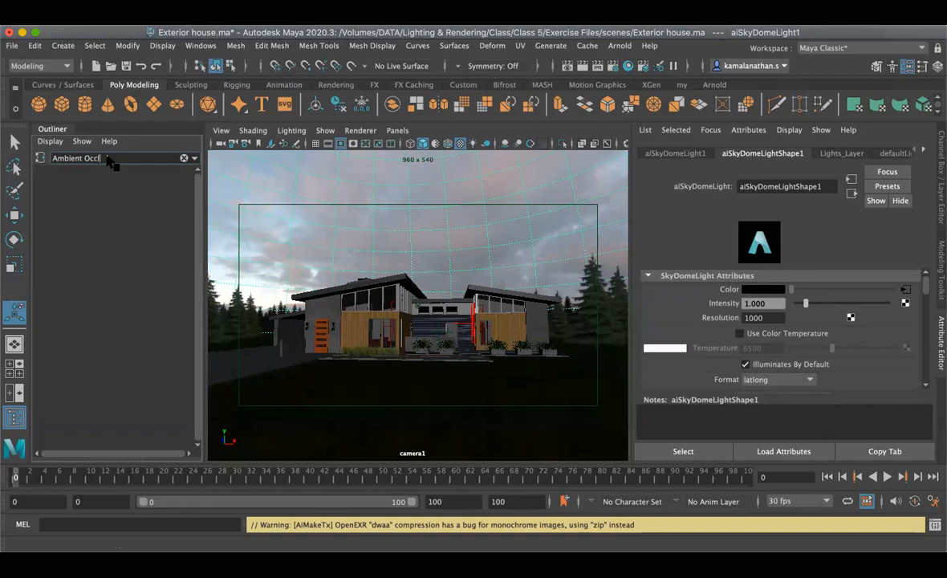
pyautogui.write('sion')
pyautogui.moveTo(120, 159); pyautogui.dragTo(51, 160)
pyautogui.click(127, 159)
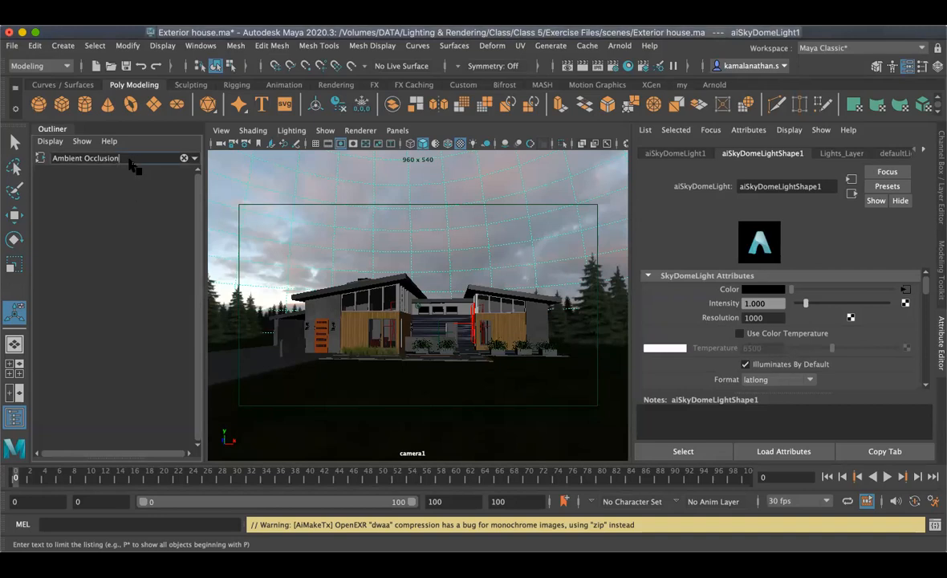
pyautogui.write('AO')
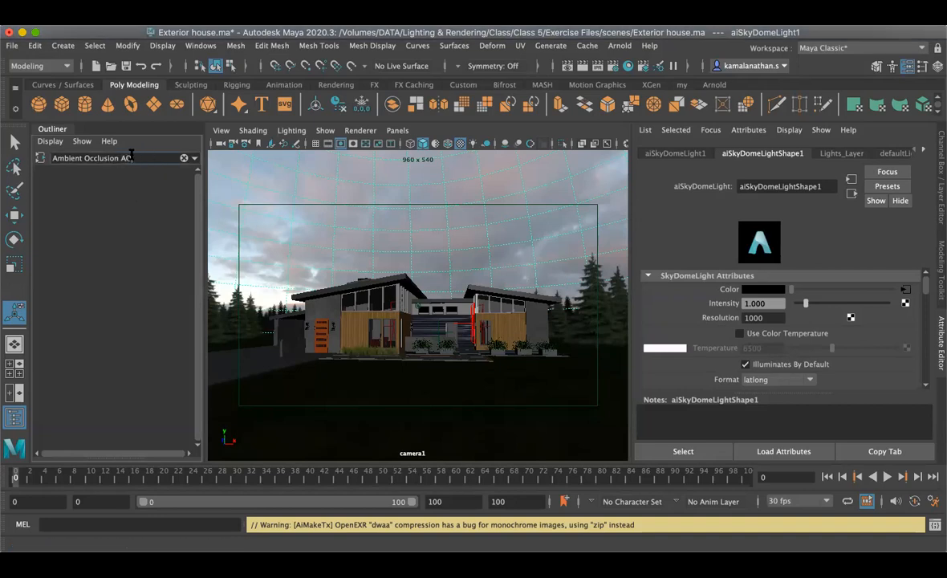
pyautogui.write('-')
pyautogui.moveTo(152, 158); pyautogui.dragTo(48, 158)
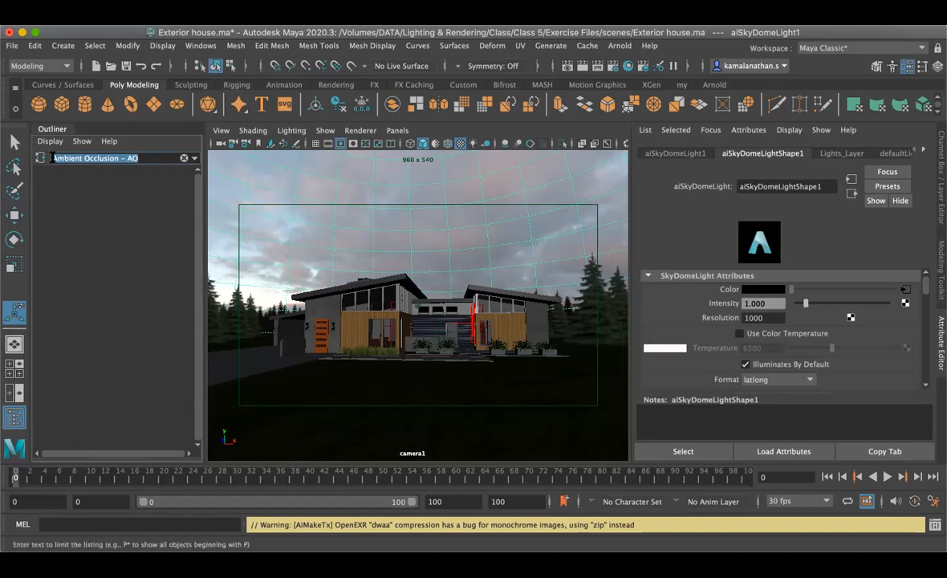
pyautogui.click(77, 212)
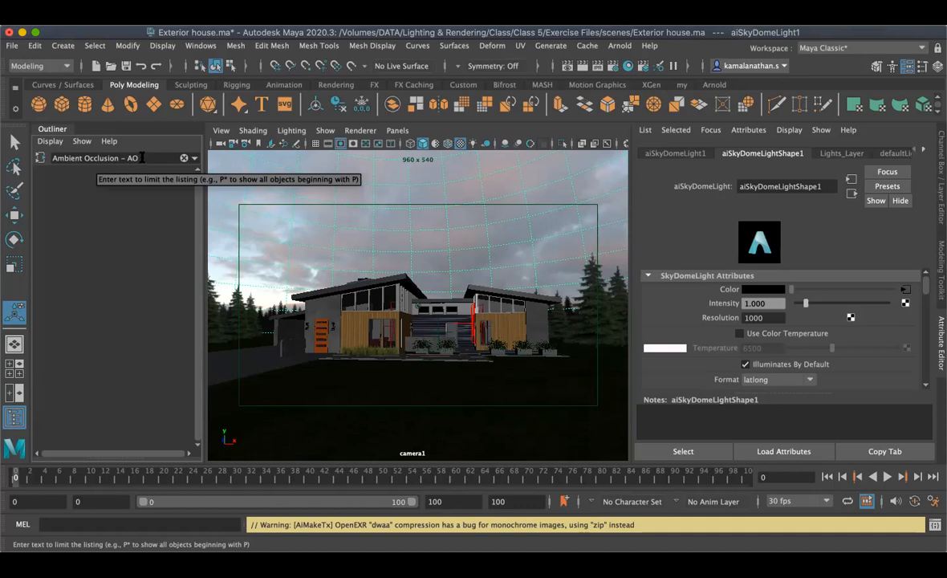
pyautogui.click(184, 158)
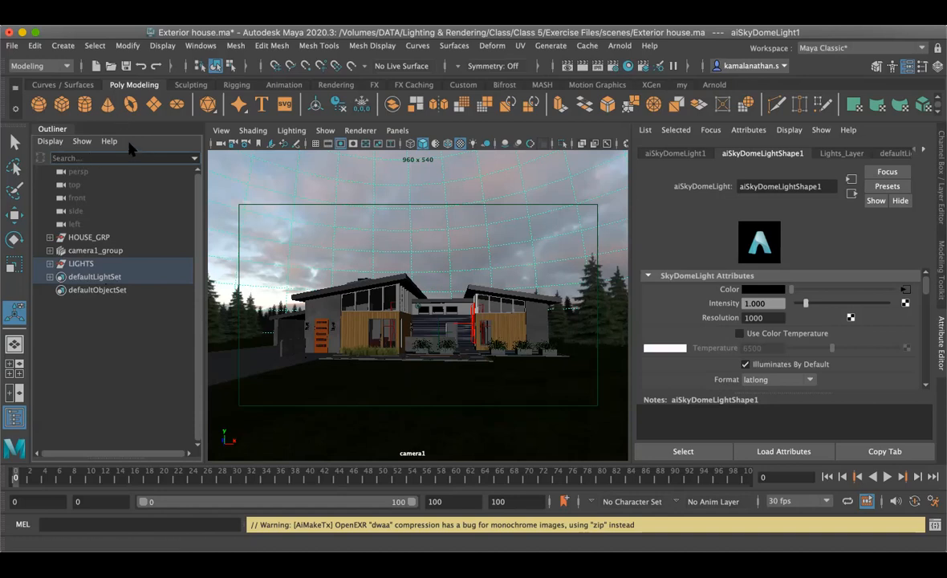
pyautogui.click(200, 46)
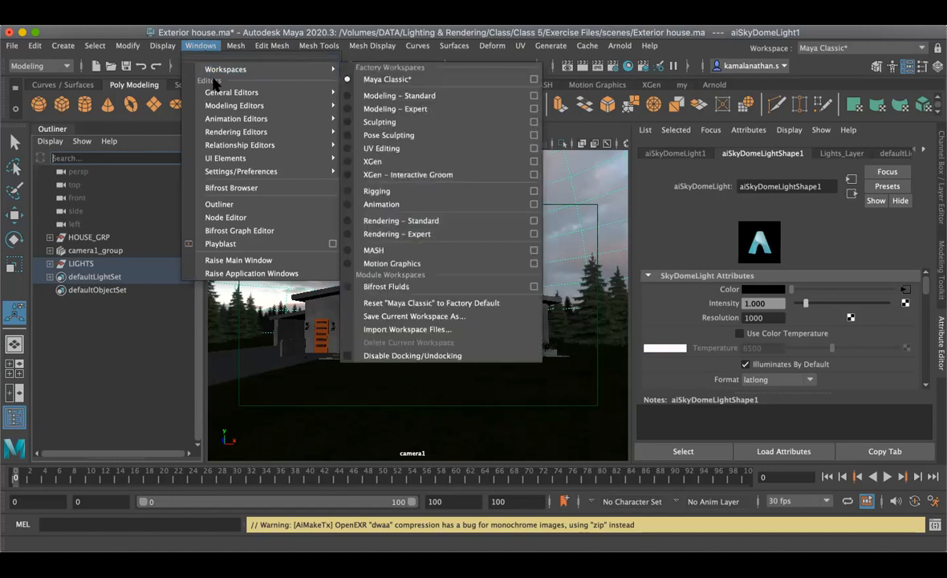
pyautogui.moveTo(226, 134)
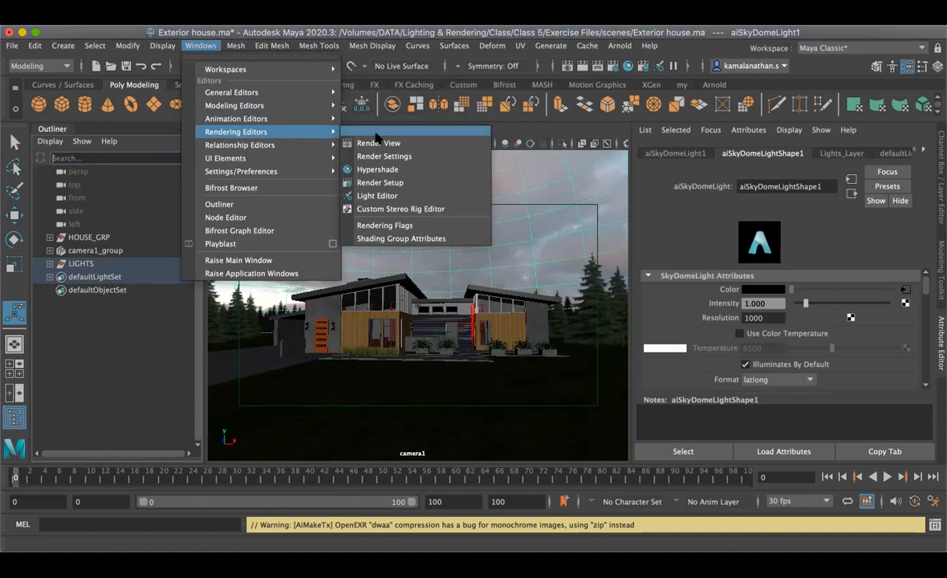
pyautogui.click(373, 183)
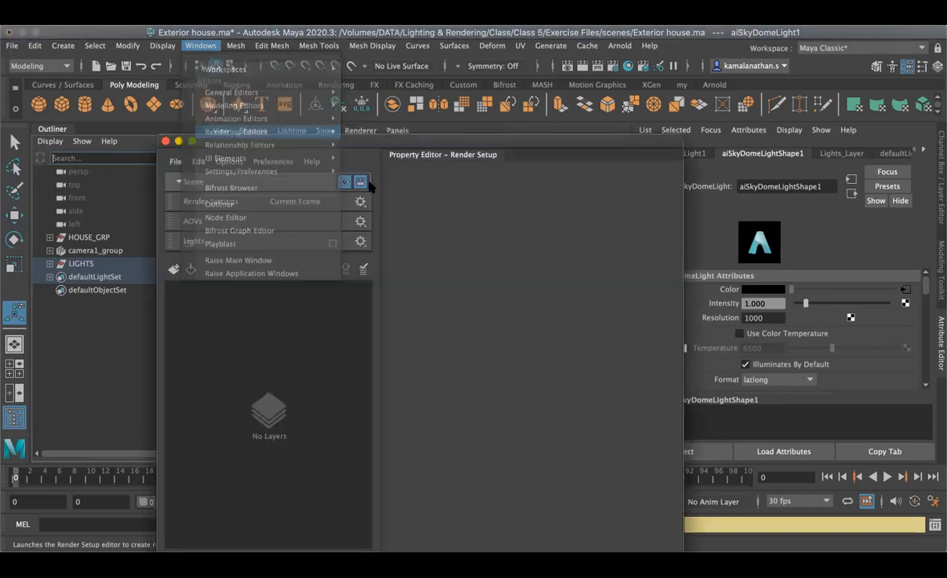
pyautogui.moveTo(261, 147); pyautogui.dragTo(303, 141)
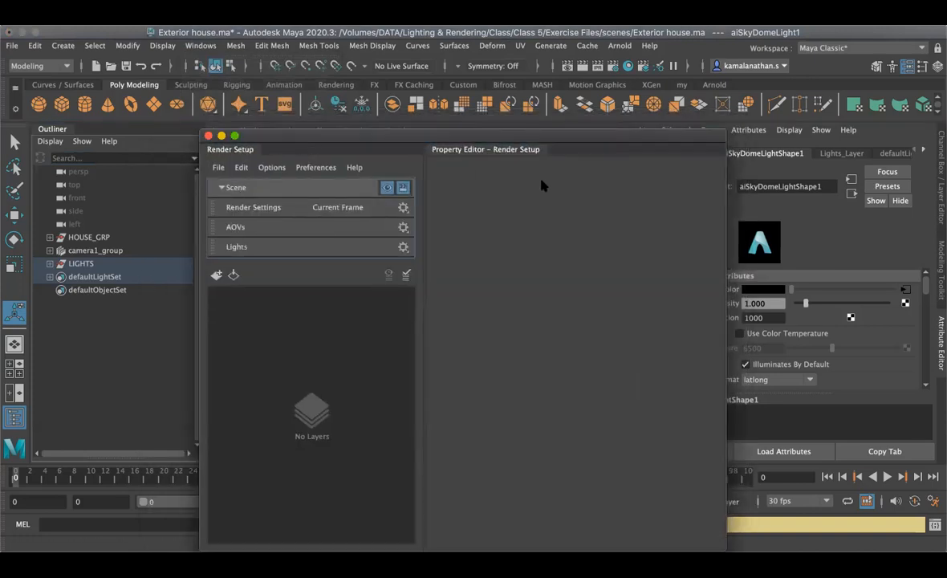
pyautogui.click(208, 136)
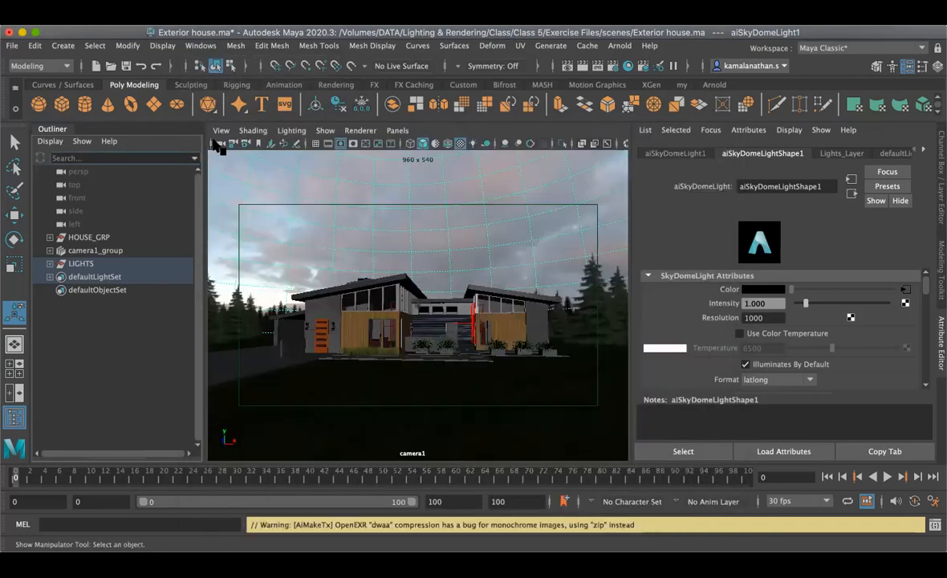
pyautogui.click(200, 47)
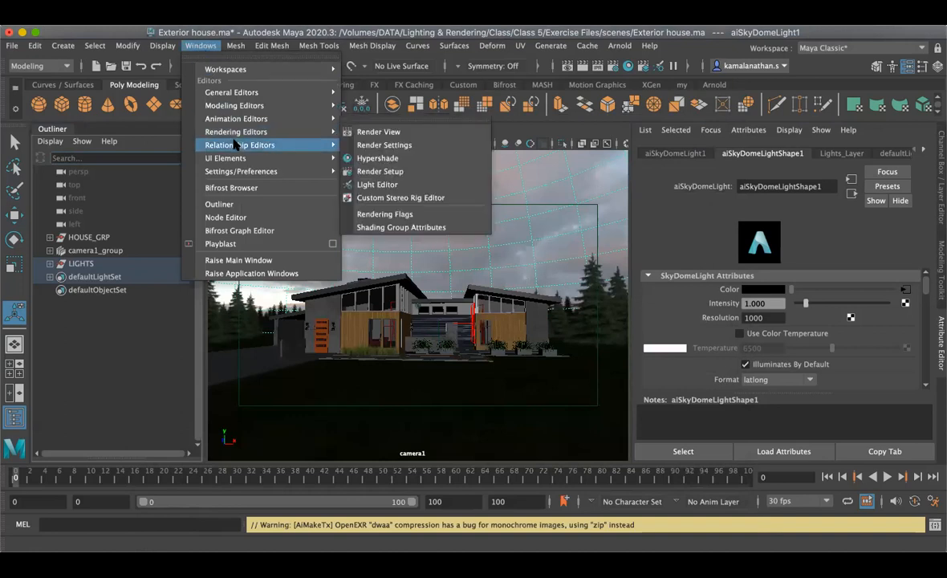
pyautogui.moveTo(233, 142)
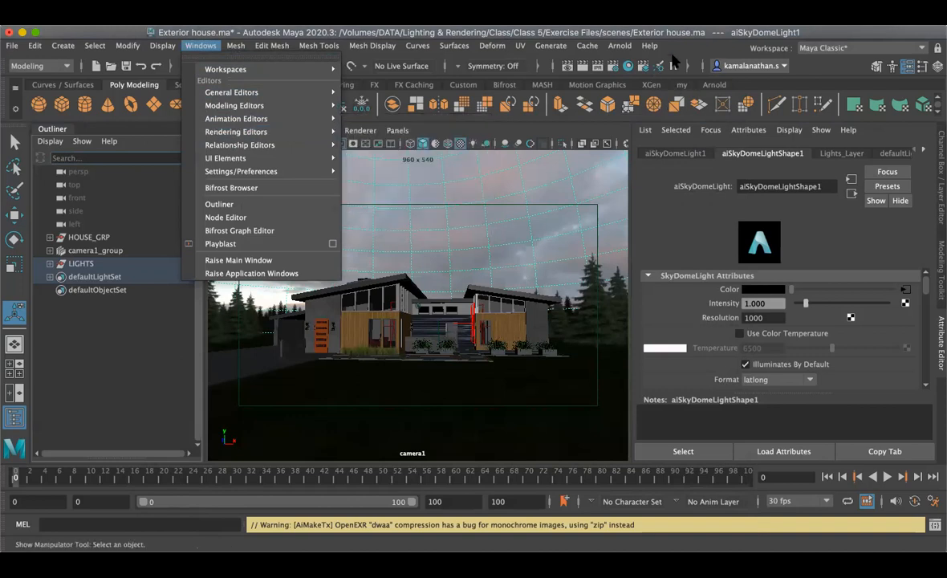
pyautogui.click(571, 203)
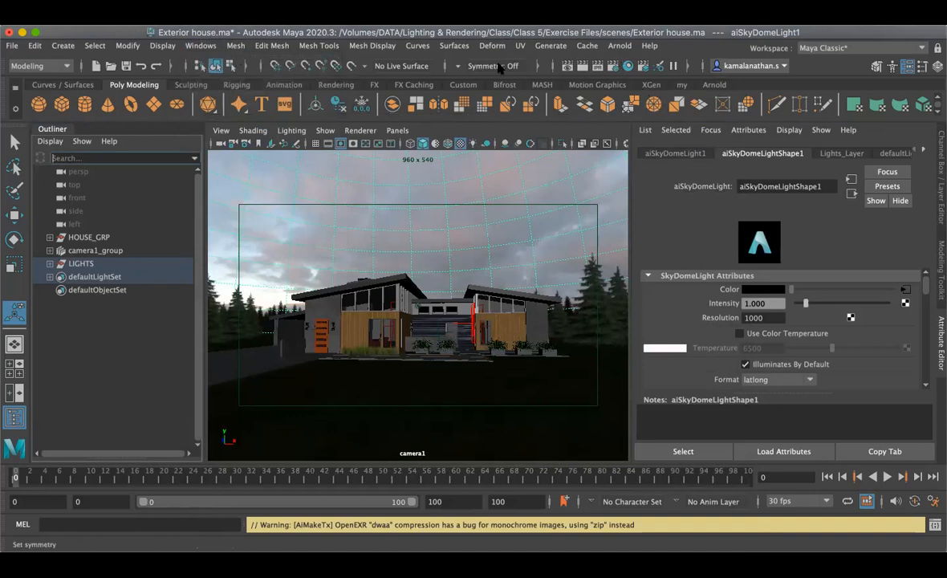
# Step: Open the Render Setup editor, place it clear of the Outliner and collapse its Scene section
pyautogui.click(644, 68)
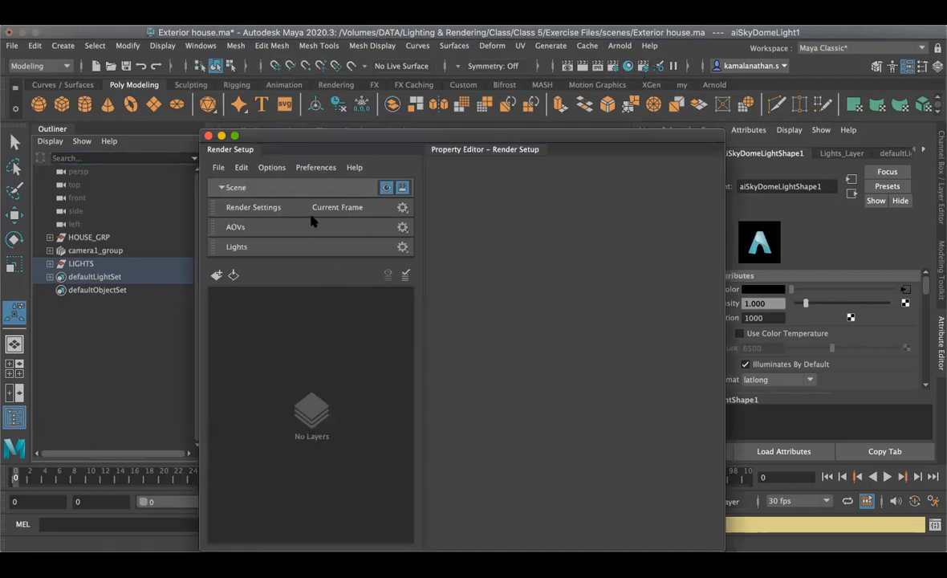
pyautogui.moveTo(408, 150); pyautogui.dragTo(627, 161)
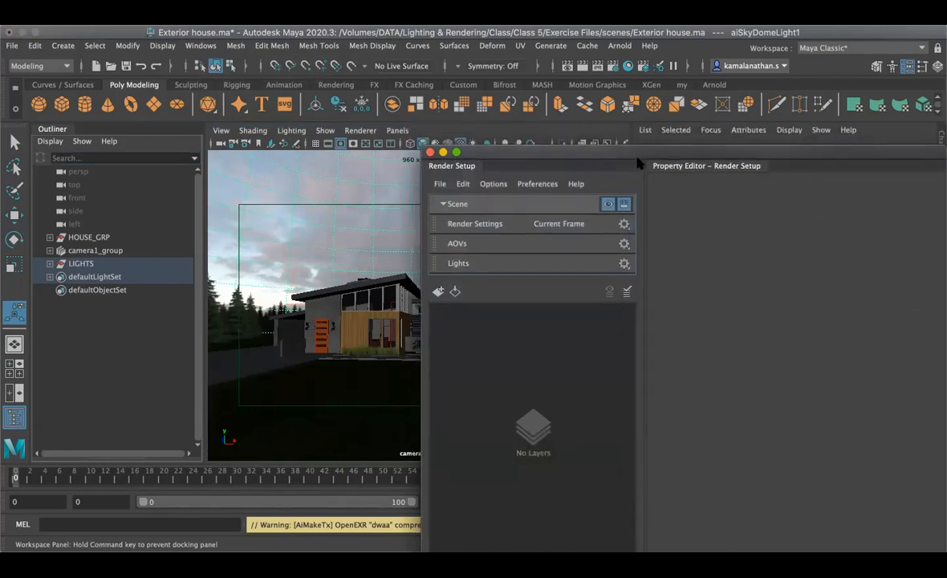
pyautogui.click(443, 204)
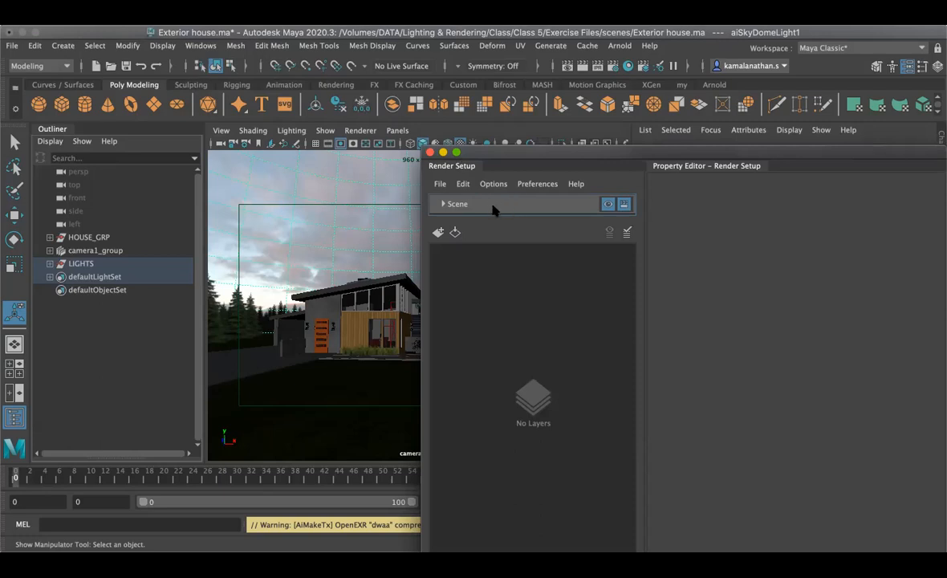
pyautogui.click(608, 204)
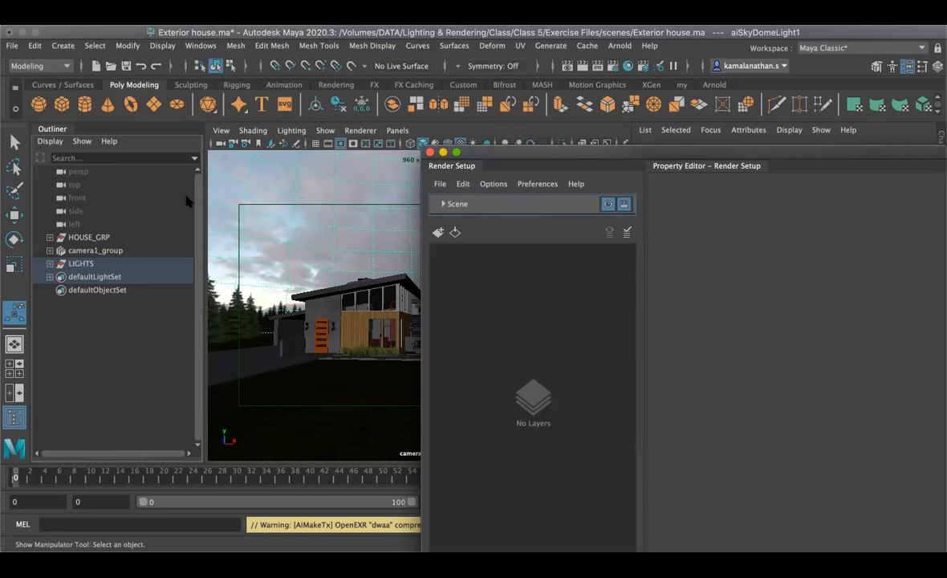
# Step: Create a render layer named Ambient_Occlusion in Render Setup, and move the editor to uncover more of the viewport
pyautogui.click(438, 232)
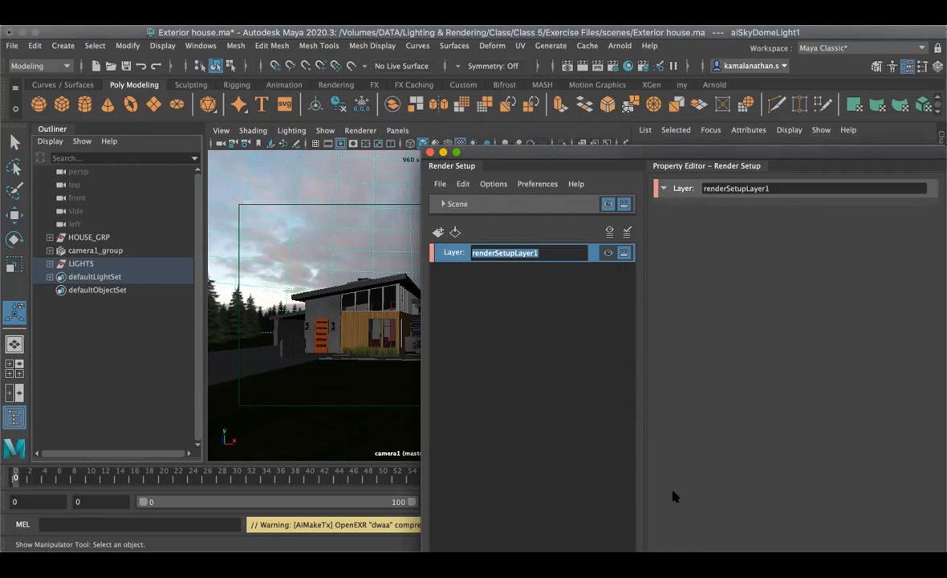
pyautogui.write('Am')
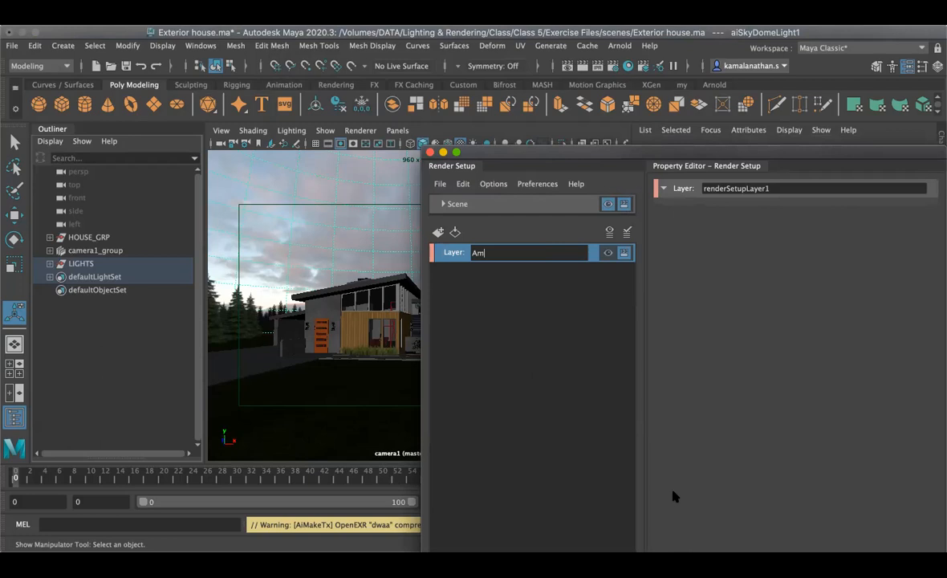
pyautogui.write('bient Occu')
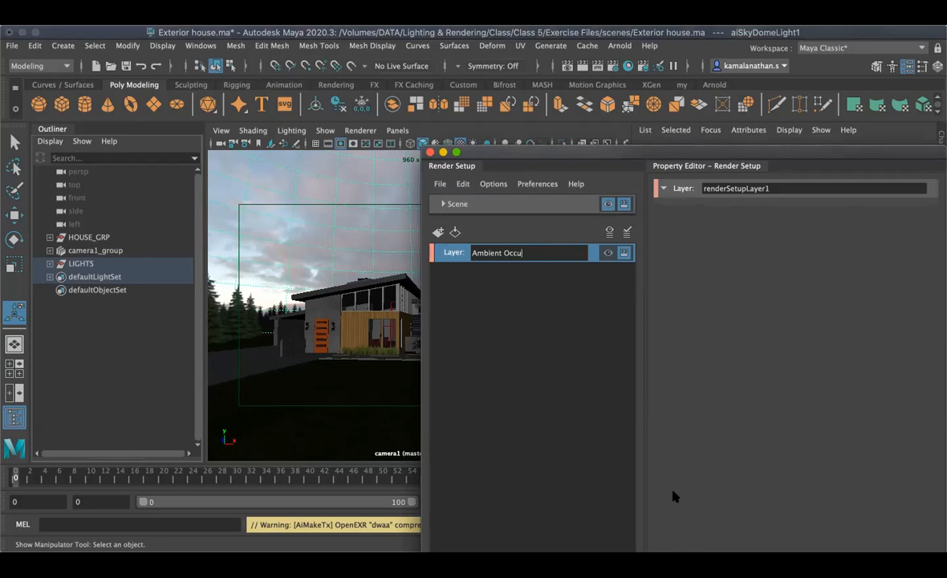
pyautogui.press('BackSpace')
pyautogui.write('lusion')
pyautogui.press('Return')
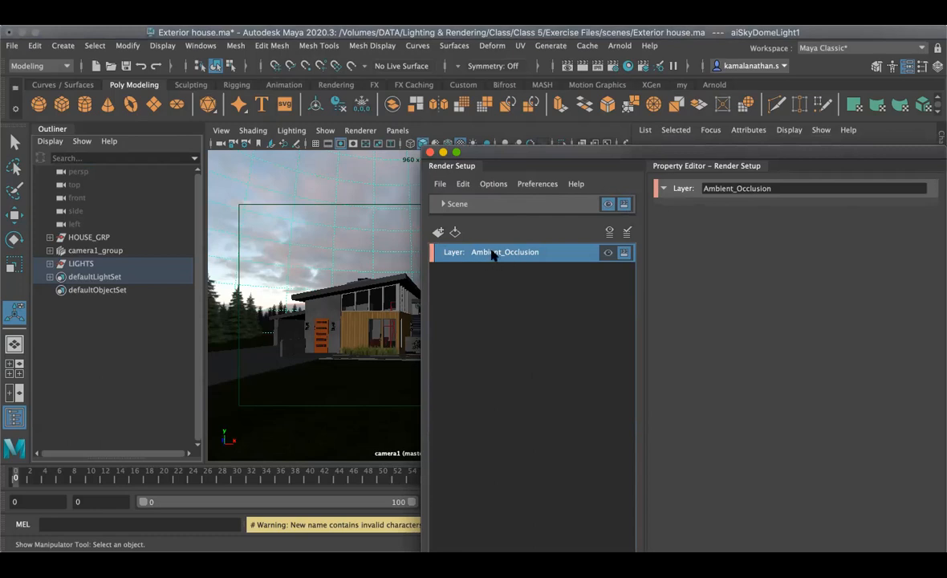
pyautogui.moveTo(554, 158); pyautogui.dragTo(594, 160)
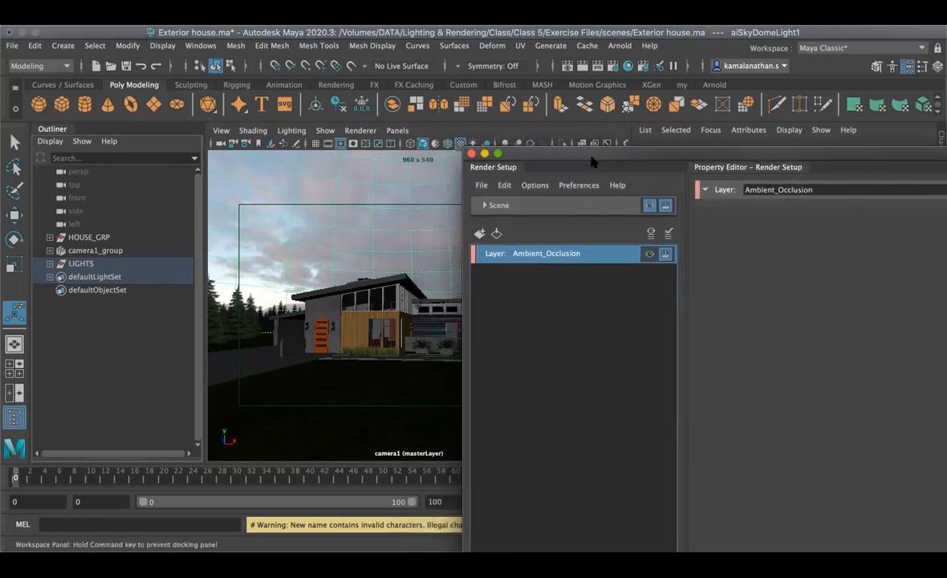
pyautogui.rightClick(528, 254)
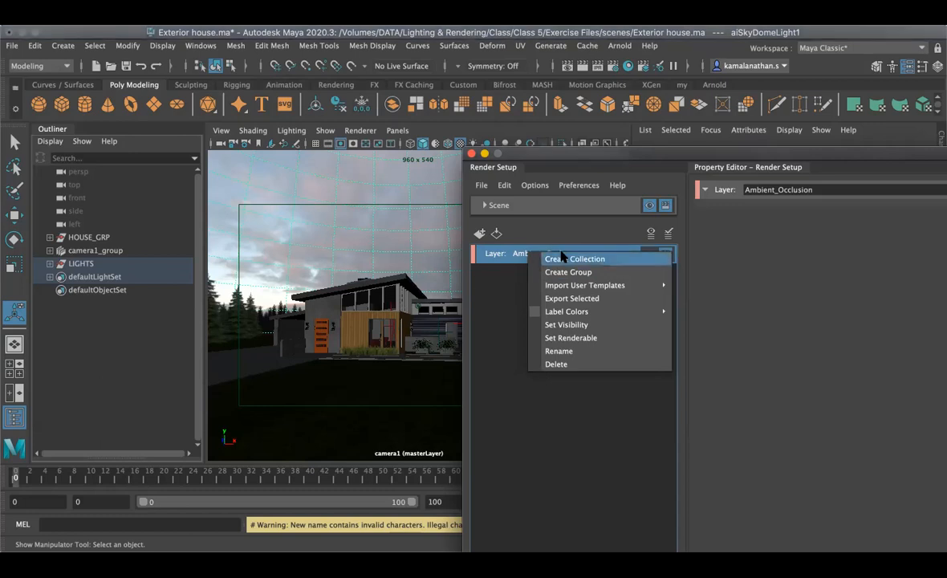
pyautogui.click(506, 304)
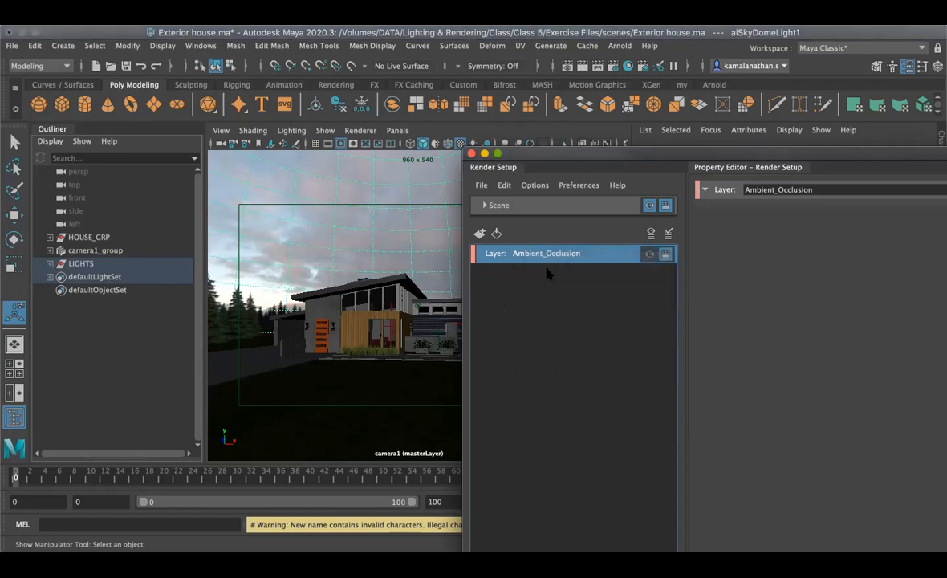
pyautogui.click(485, 205)
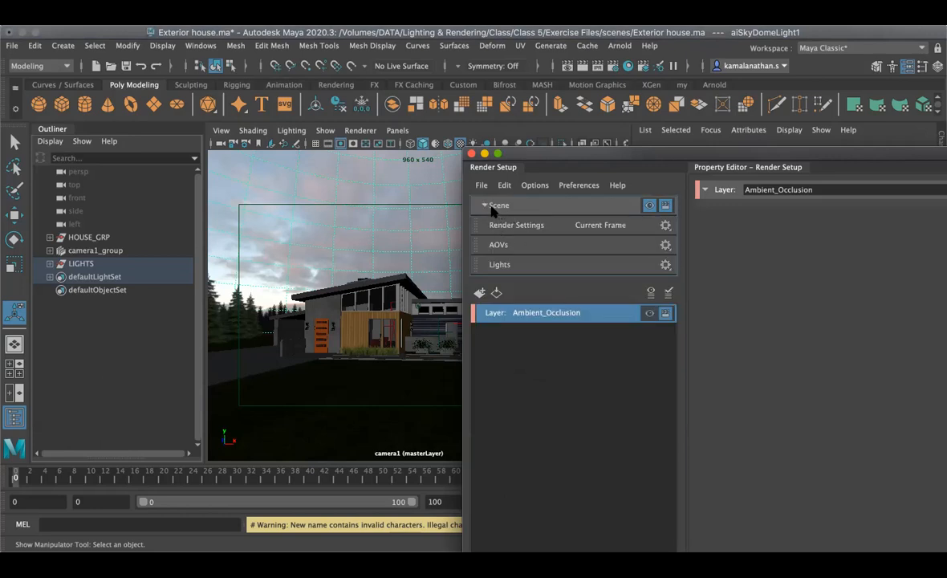
pyautogui.click(494, 206)
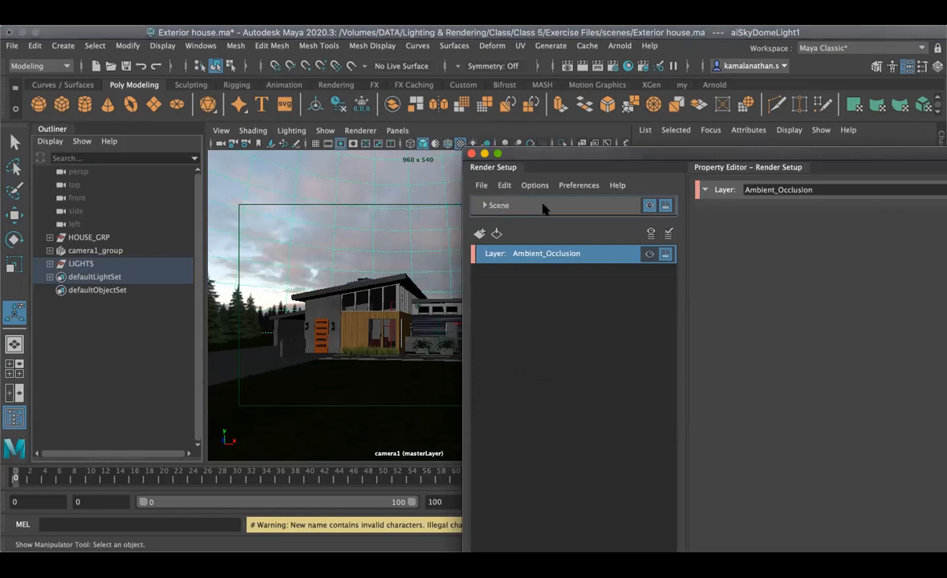
pyautogui.click(484, 206)
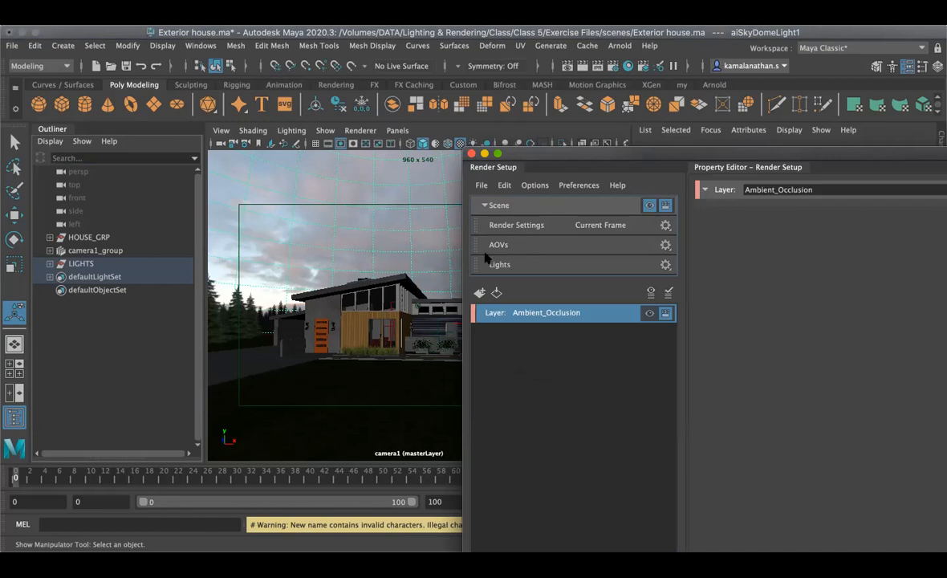
pyautogui.click(486, 206)
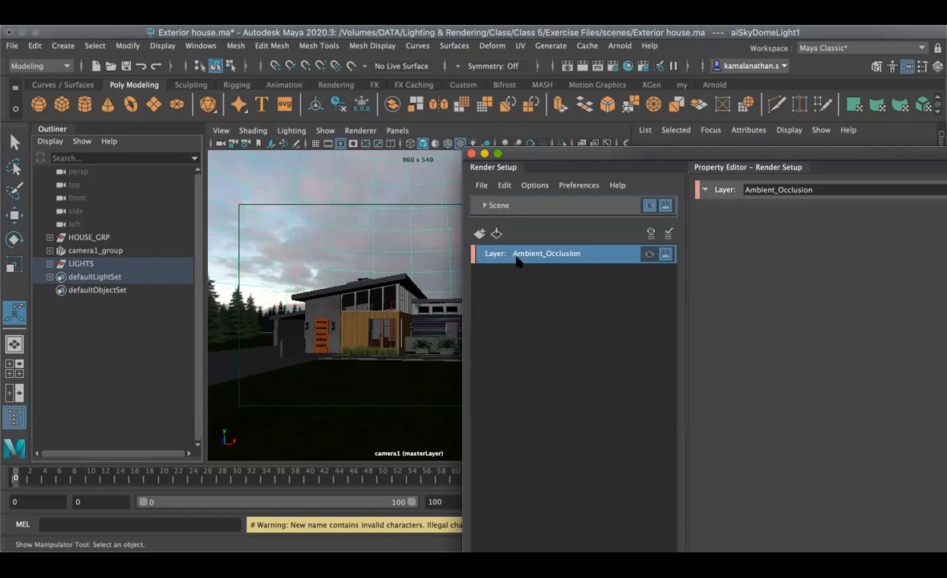
# Step: Create a collection inside the Ambient_Occlusion layer, and select it to show its properties
pyautogui.rightClick(528, 255)
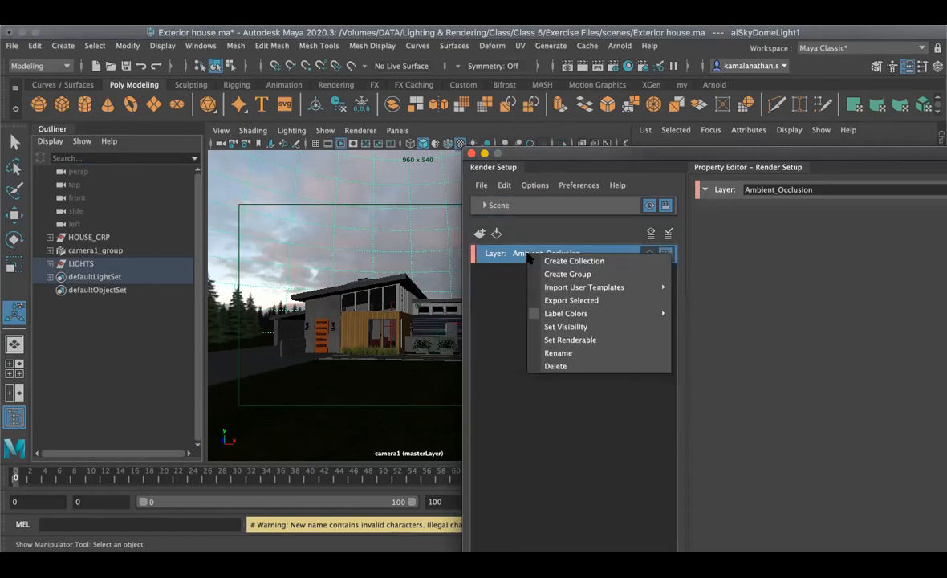
pyautogui.click(567, 262)
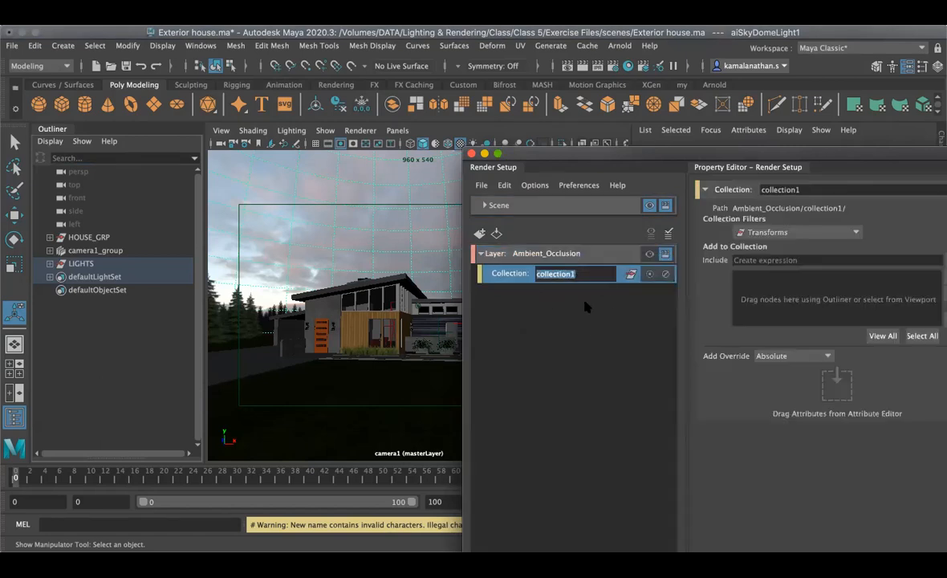
pyautogui.click(572, 329)
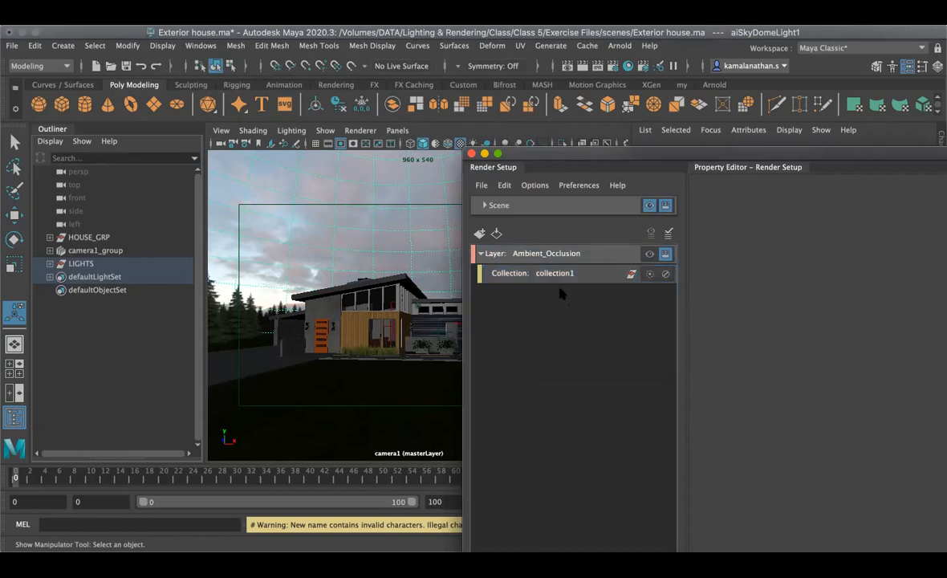
pyautogui.click(530, 273)
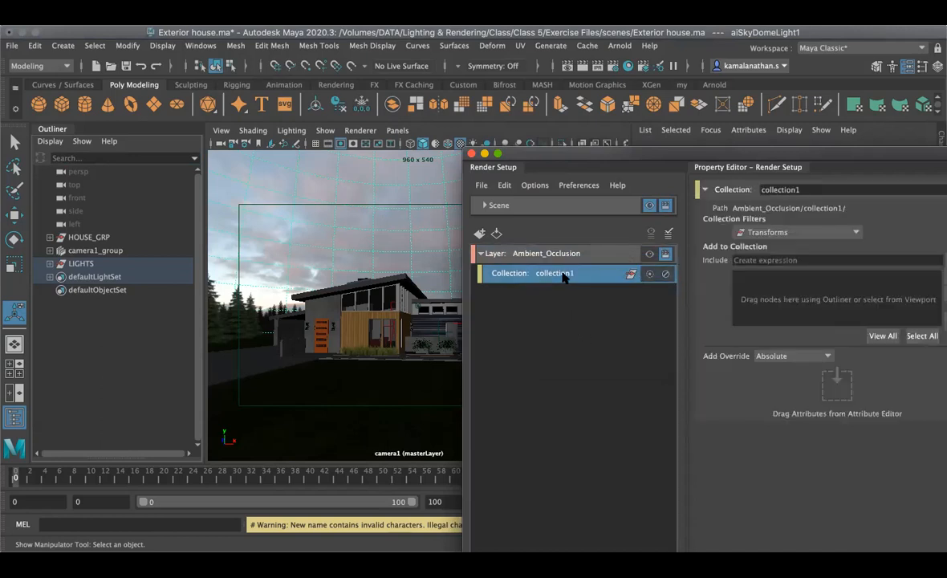
# Step: Rename the Ambient_Occlusion layer's collection as Model
pyautogui.doubleClick(564, 275)
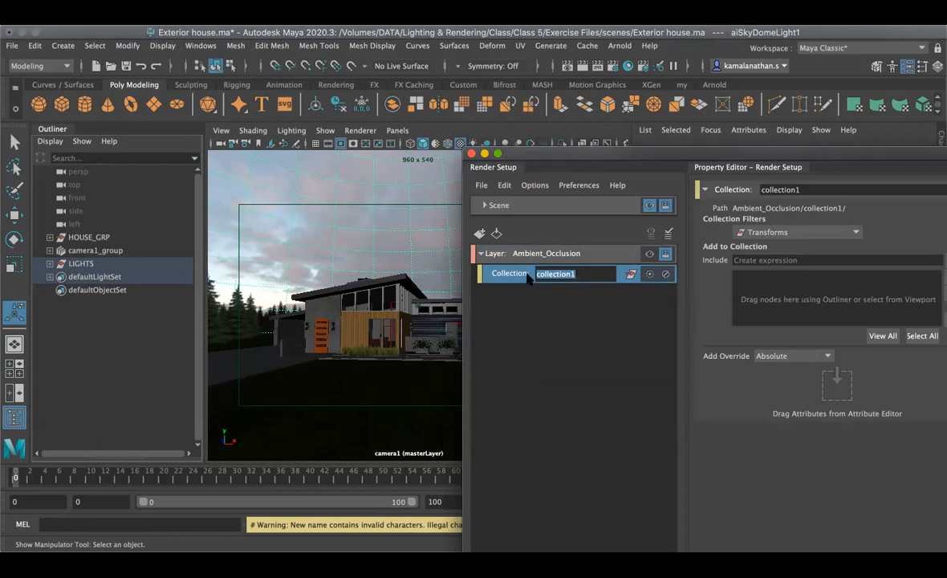
pyautogui.write('Model')
pyautogui.press('BackSpace')
pyautogui.press('BackSpace')
pyautogui.press('BackSpace')
pyautogui.press('BackSpace')
pyautogui.write('Geo')
pyautogui.press('BackSpace')
pyautogui.press('BackSpace')
pyautogui.write('Model')
pyautogui.moveTo(595, 273); pyautogui.dragTo(505, 276)
pyautogui.write('Model')
pyautogui.press('Return')
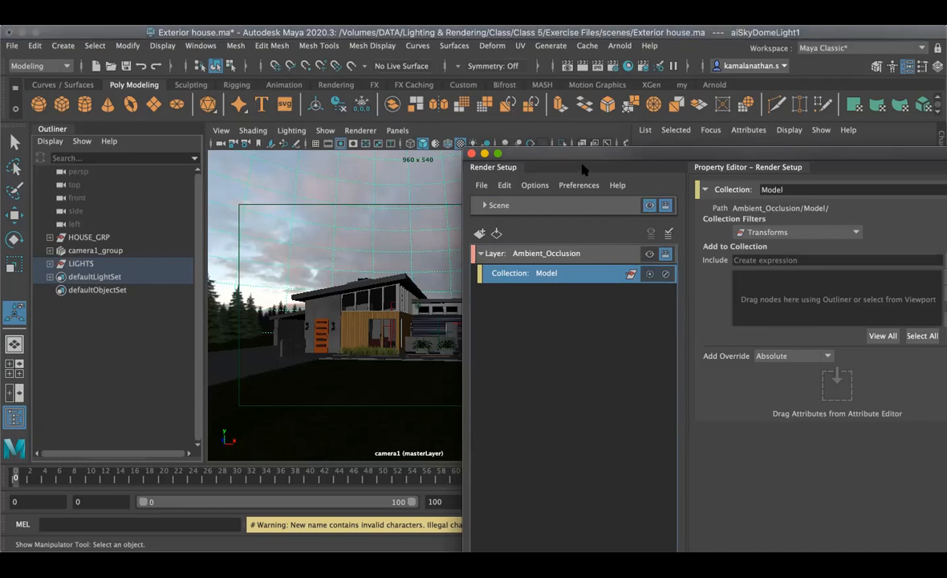
# Step: Make the Ambient_Occlusion layer the visible layer, with the editor moved aside to show the viewport
pyautogui.moveTo(651, 160); pyautogui.dragTo(686, 156)
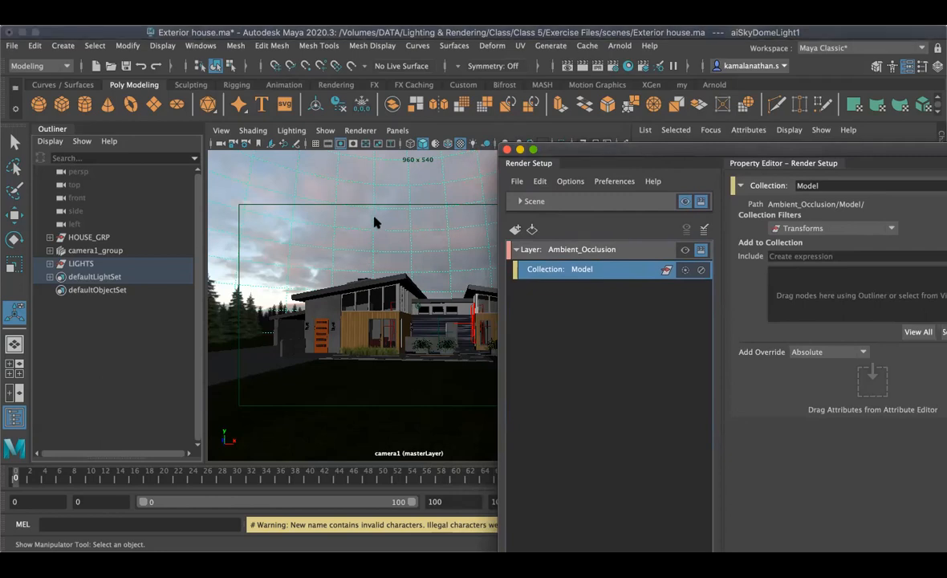
pyautogui.click(586, 250)
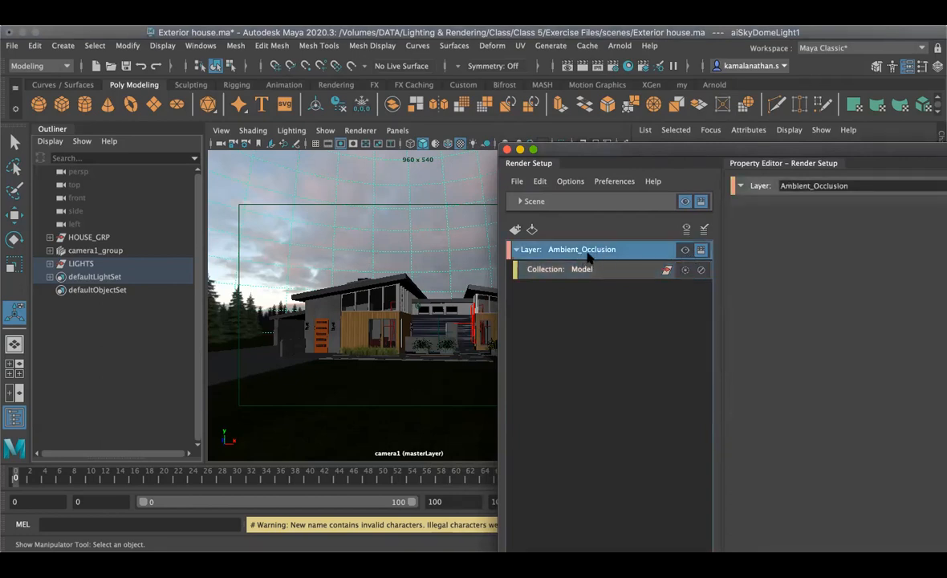
pyautogui.click(687, 251)
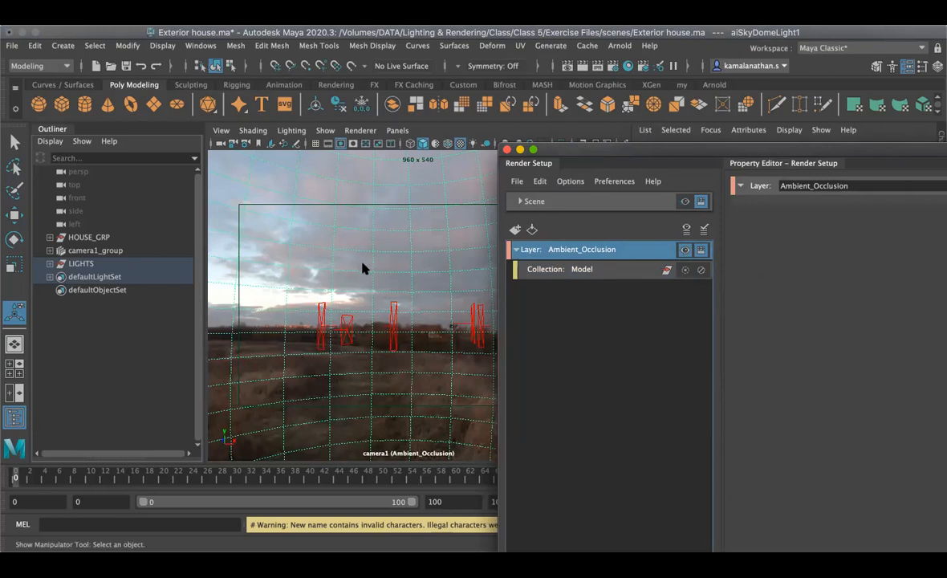
# Step: Add HOUSE_GRP from the Outliner to the Model collection, and clear the scene selection
pyautogui.click(584, 272)
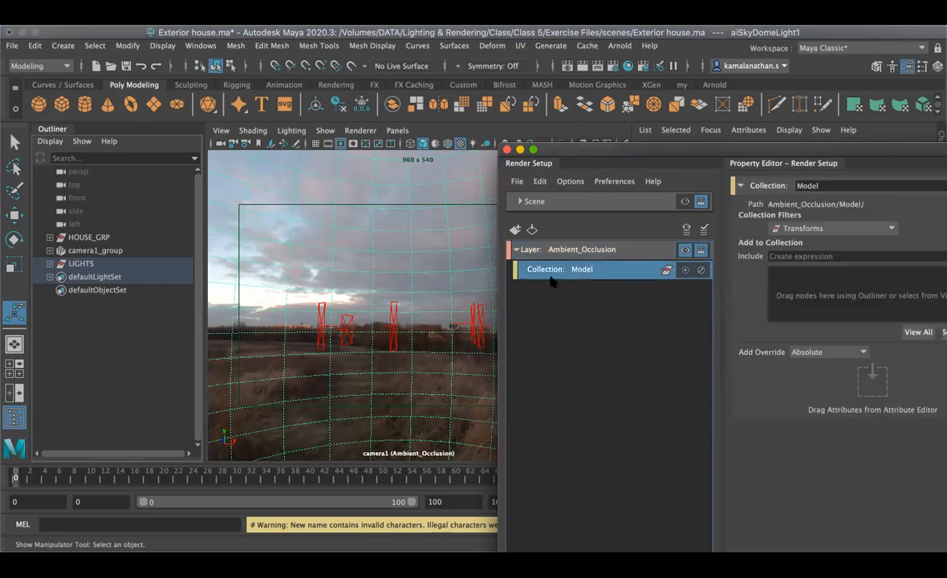
pyautogui.moveTo(702, 153); pyautogui.dragTo(521, 146)
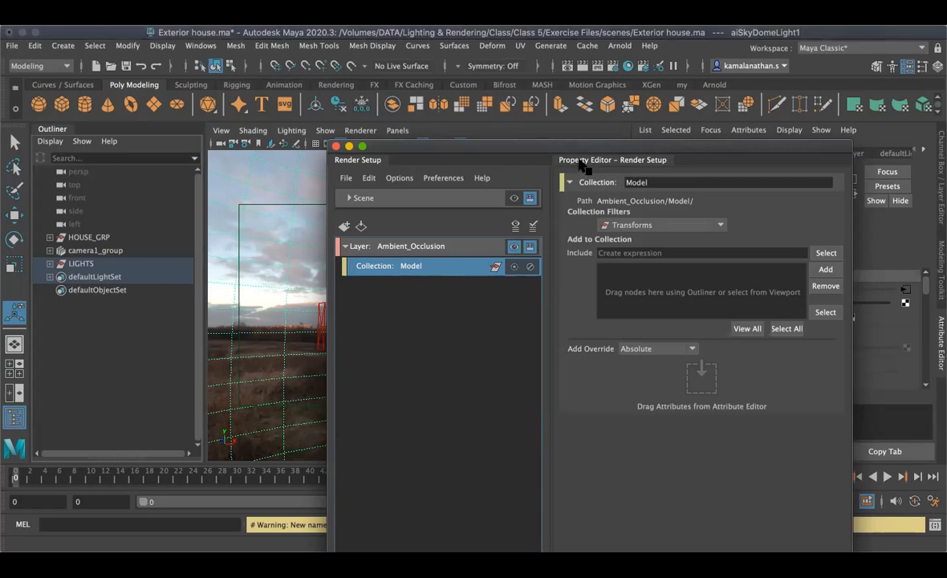
pyautogui.moveTo(517, 148); pyautogui.dragTo(581, 144)
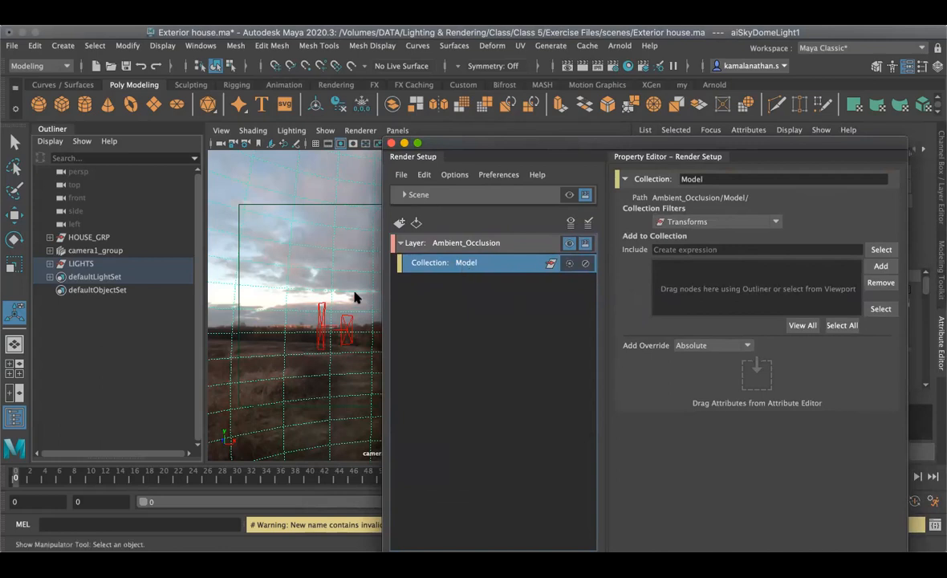
pyautogui.moveTo(449, 145); pyautogui.dragTo(548, 145)
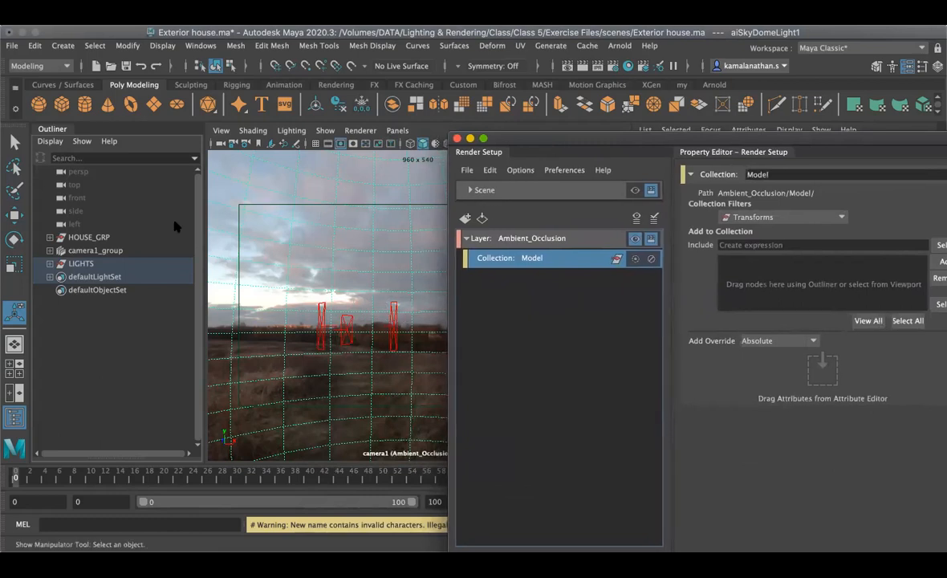
pyautogui.click(76, 238)
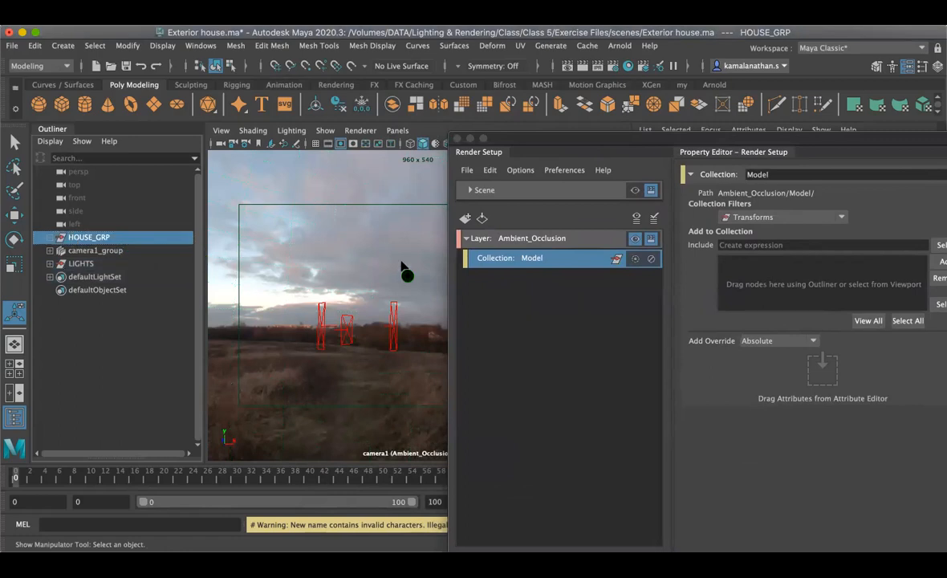
pyautogui.moveTo(777, 279); pyautogui.dragTo(779, 278)
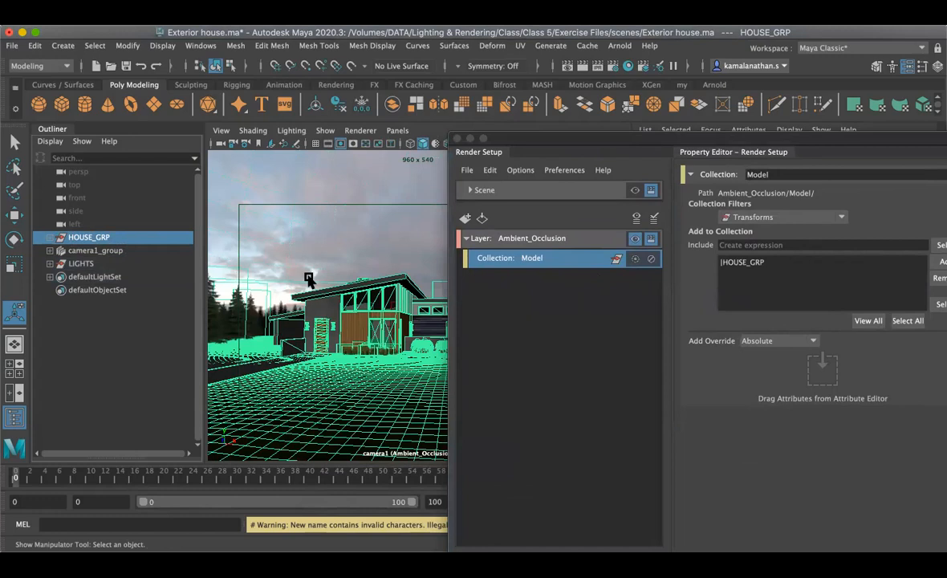
pyautogui.click(133, 308)
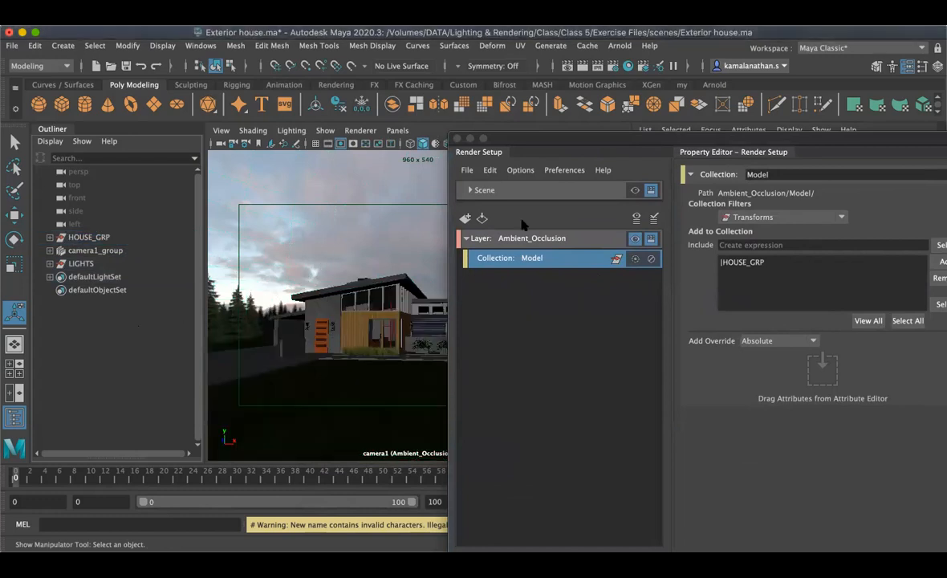
# Step: Remove HOUSE_GRP from the Model collection's list of included nodes
pyautogui.moveTo(767, 150); pyautogui.dragTo(540, 148)
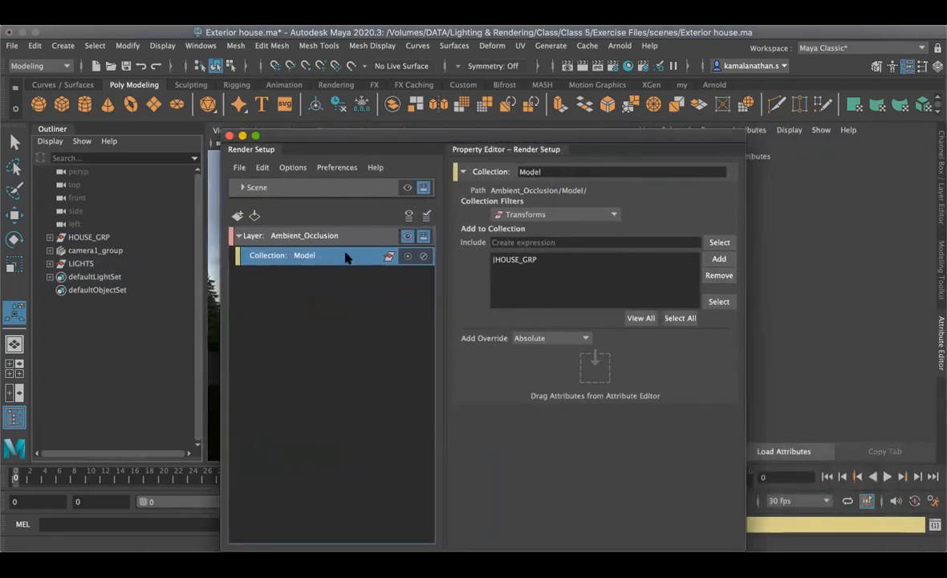
pyautogui.click(408, 237)
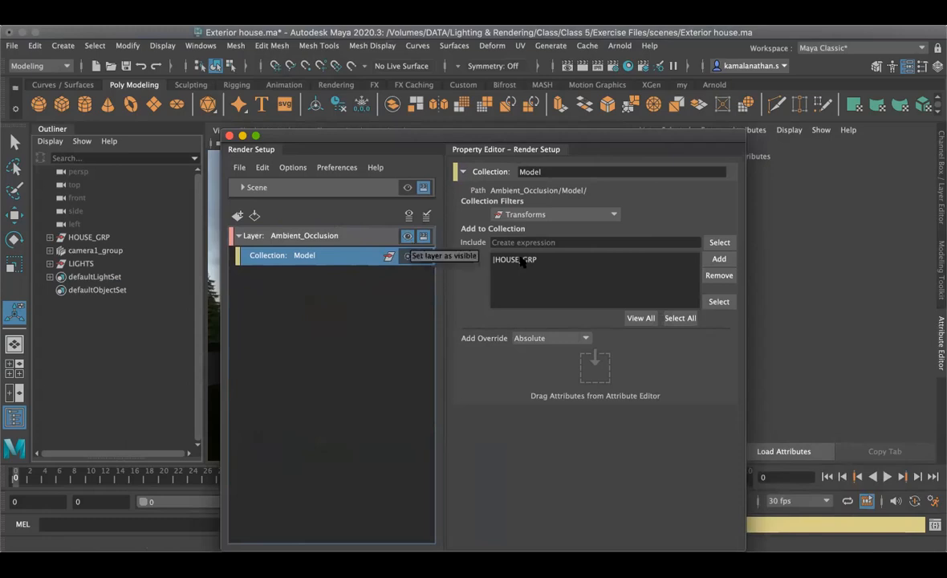
pyautogui.click(513, 259)
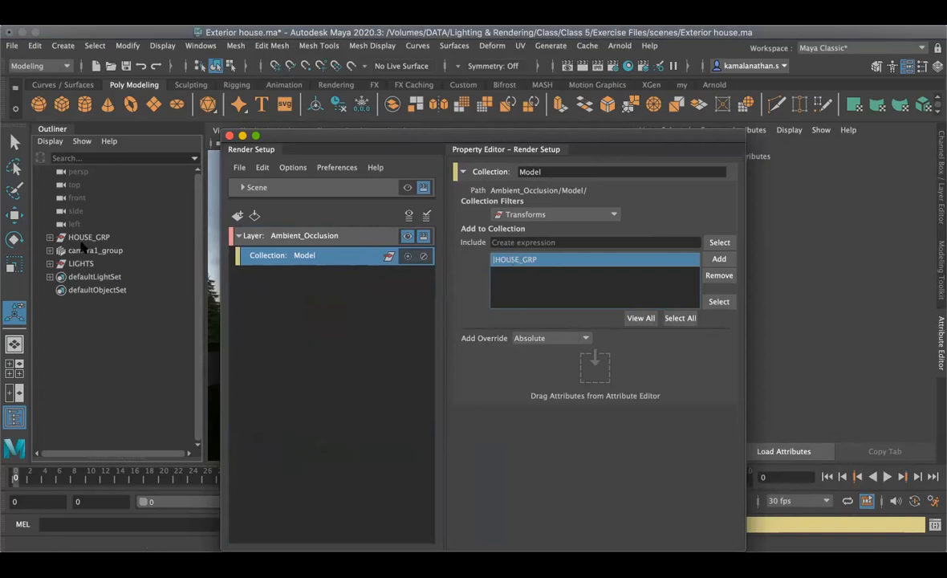
pyautogui.click(719, 275)
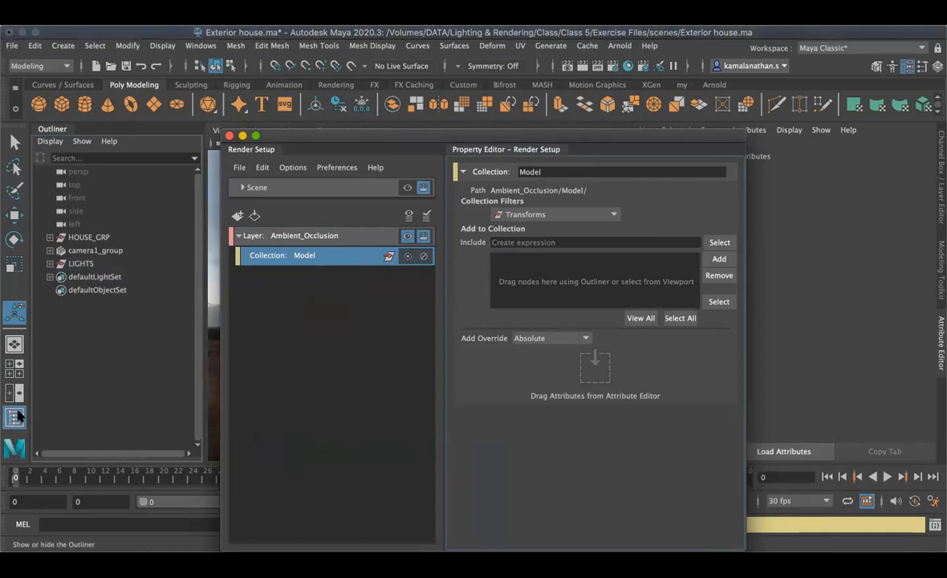
# Step: Select HOUSE_GRP in the Outliner and move the Render Setup editor aside to uncover the viewport
pyautogui.click(208, 48)
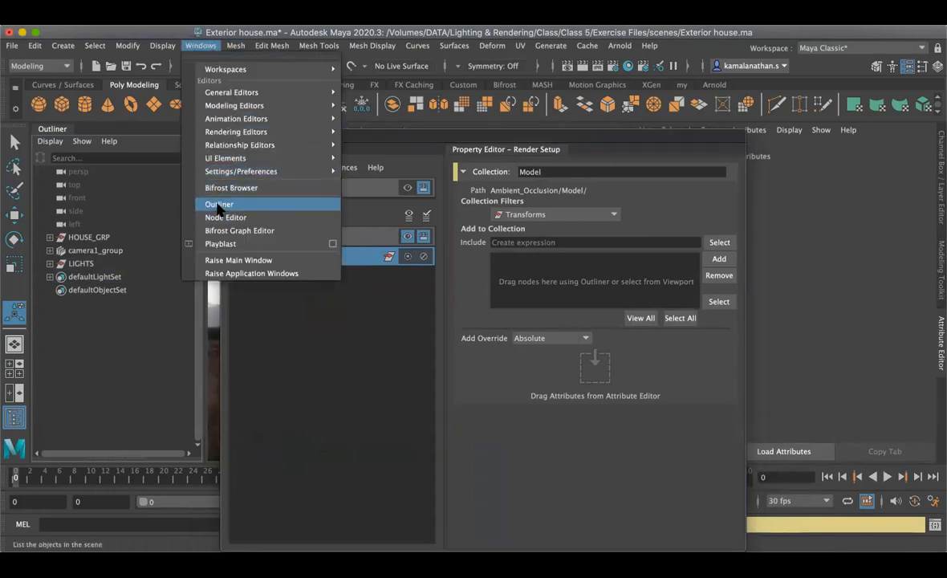
pyautogui.click(151, 317)
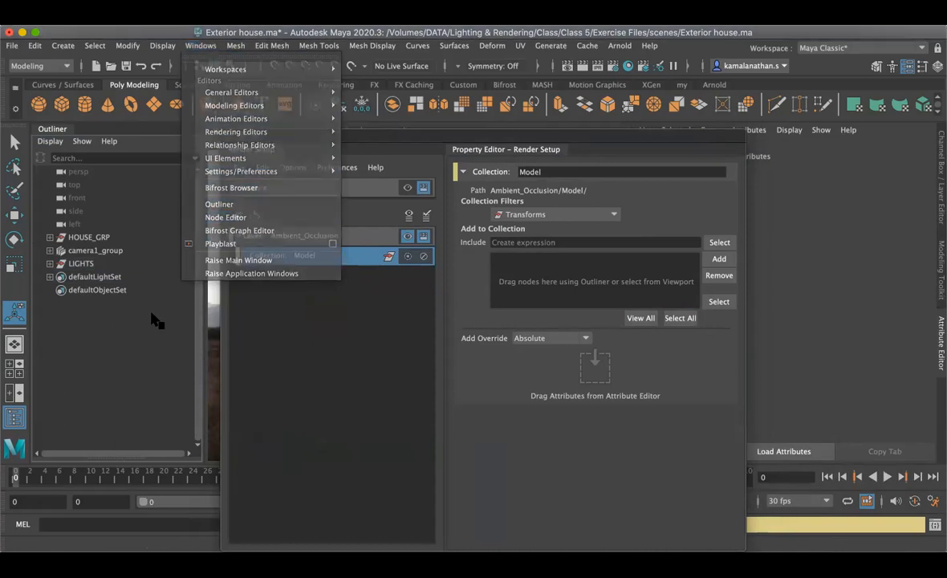
pyautogui.click(80, 238)
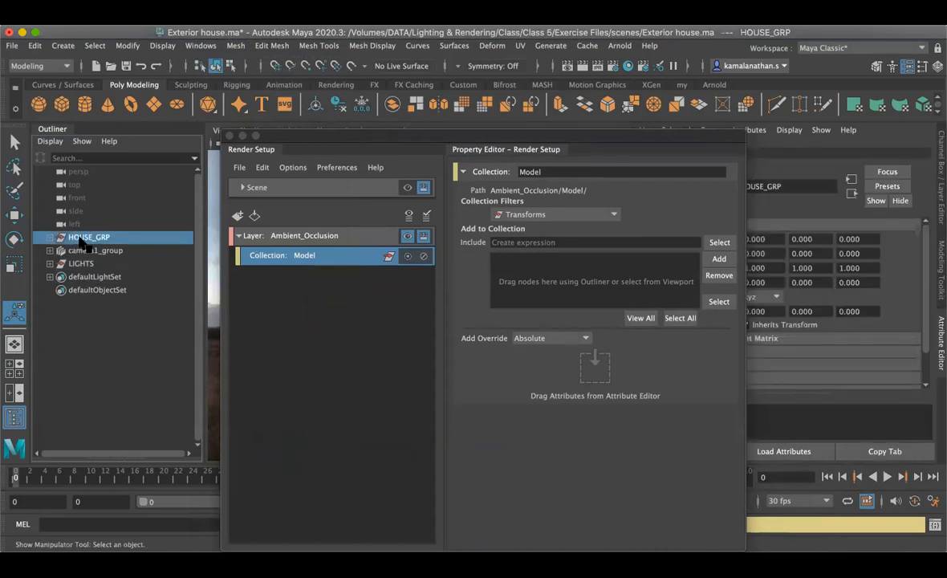
pyautogui.moveTo(80, 237)
pyautogui.mouseDown()
pyautogui.moveTo(526, 269)
pyautogui.moveTo(395, 247)
pyautogui.moveTo(291, 258)
pyautogui.moveTo(289, 235)
pyautogui.moveTo(159, 274)
pyautogui.moveTo(83, 248)
pyautogui.moveTo(84, 238)
pyautogui.mouseUp()
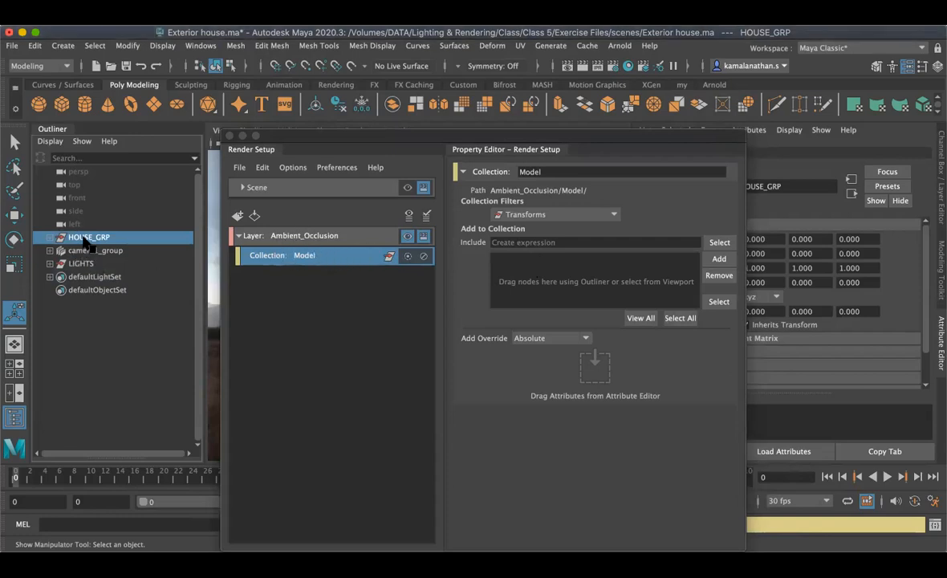
pyautogui.moveTo(363, 136); pyautogui.dragTo(564, 137)
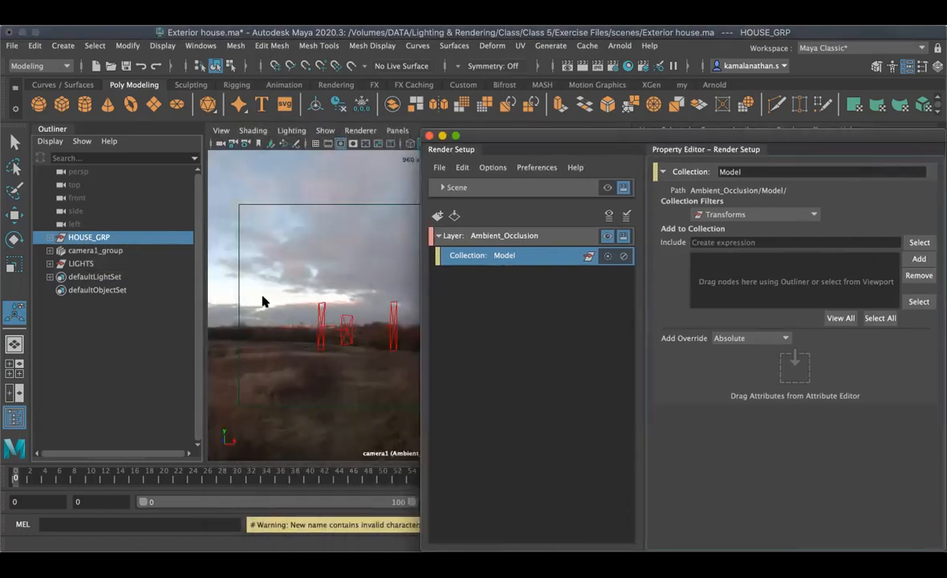
# Step: Compare the master scene layer with the Ambient_Occlusion layer in the viewport, leaving Ambient_Occlusion as the visible layer
pyautogui.click(608, 236)
pyautogui.click(606, 188)
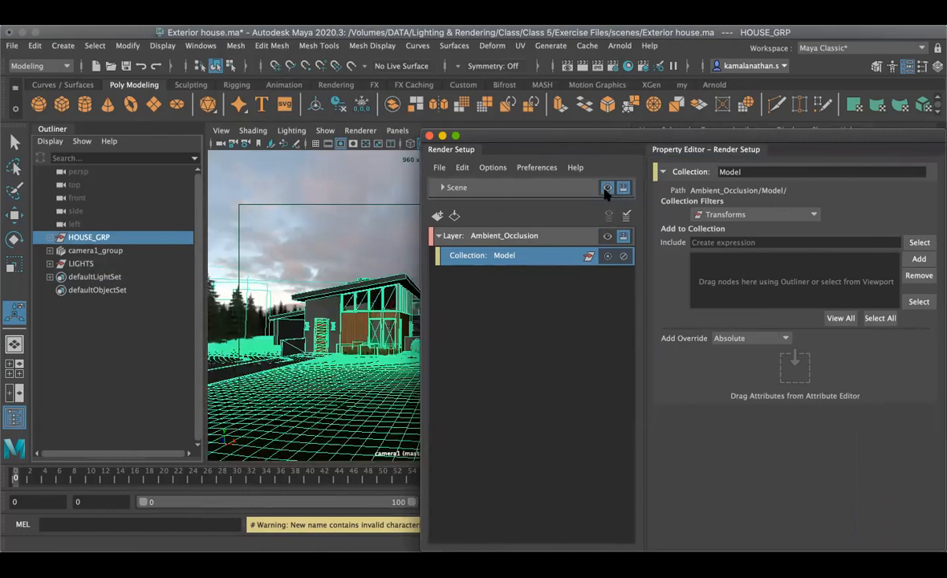
pyautogui.click(468, 190)
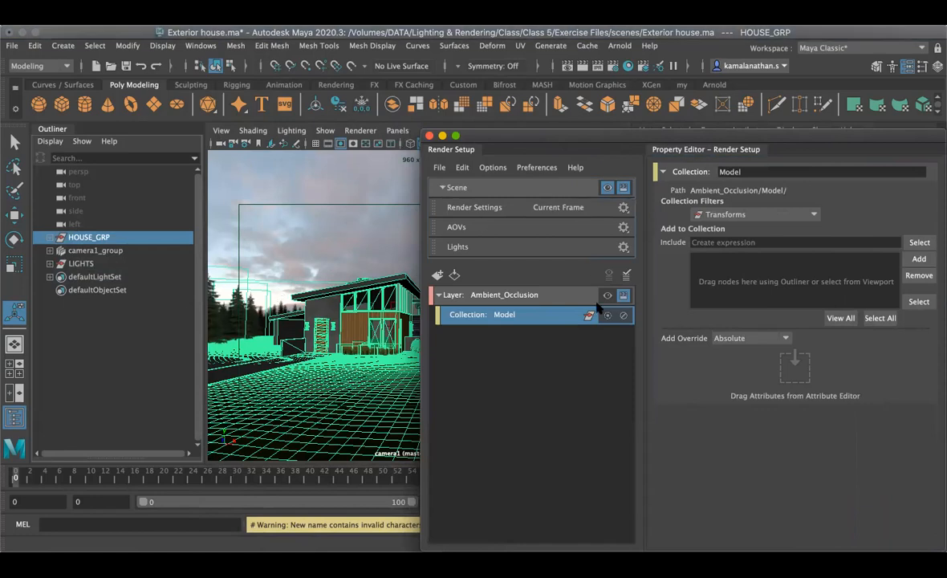
pyautogui.click(441, 187)
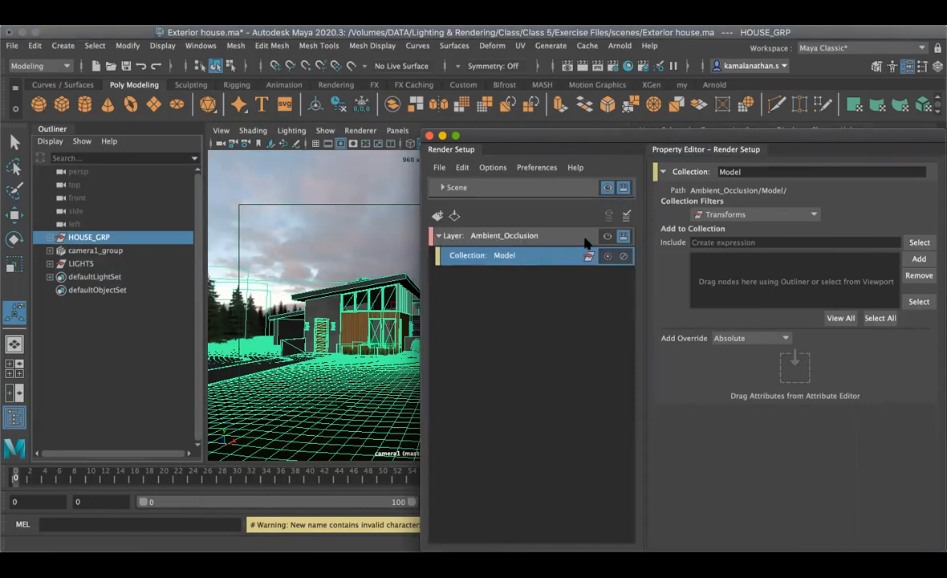
pyautogui.click(605, 237)
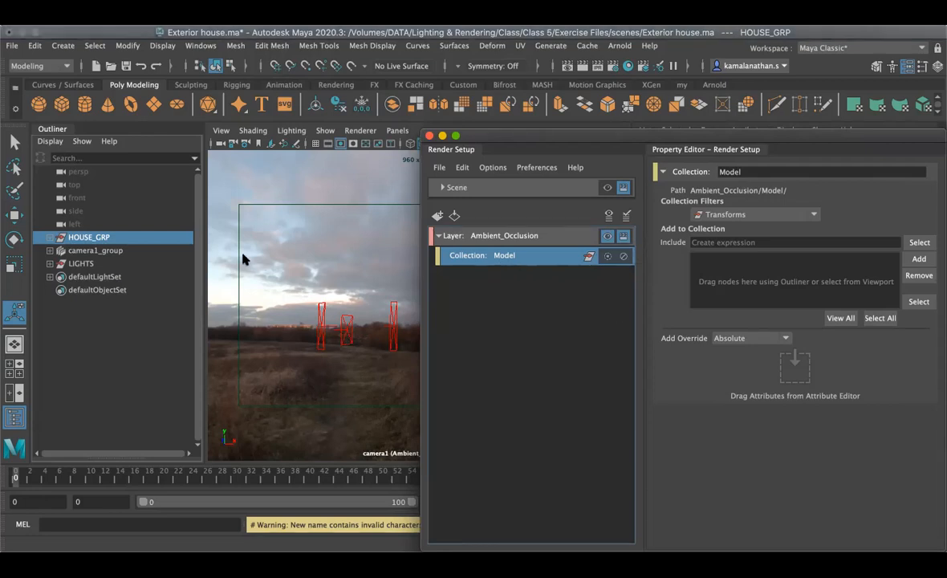
# Step: Add HOUSE_GRP from the Outliner to the Model collection's list of included nodes
pyautogui.doubleClick(80, 237)
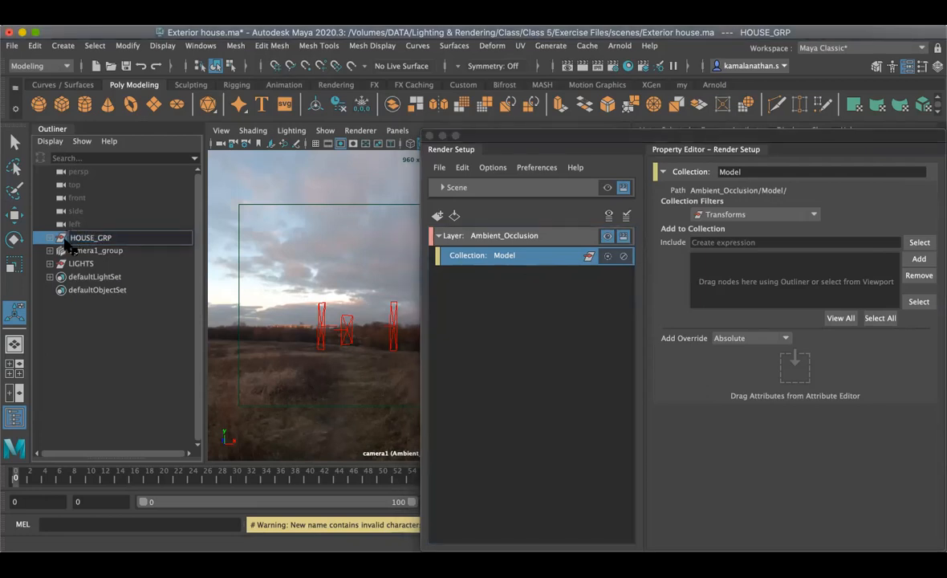
pyautogui.click(69, 236)
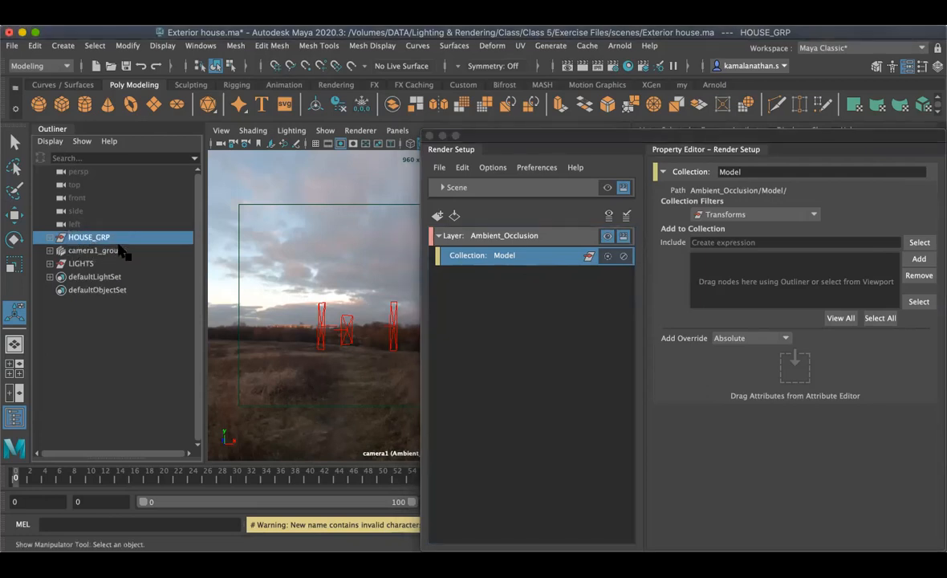
pyautogui.click(713, 271)
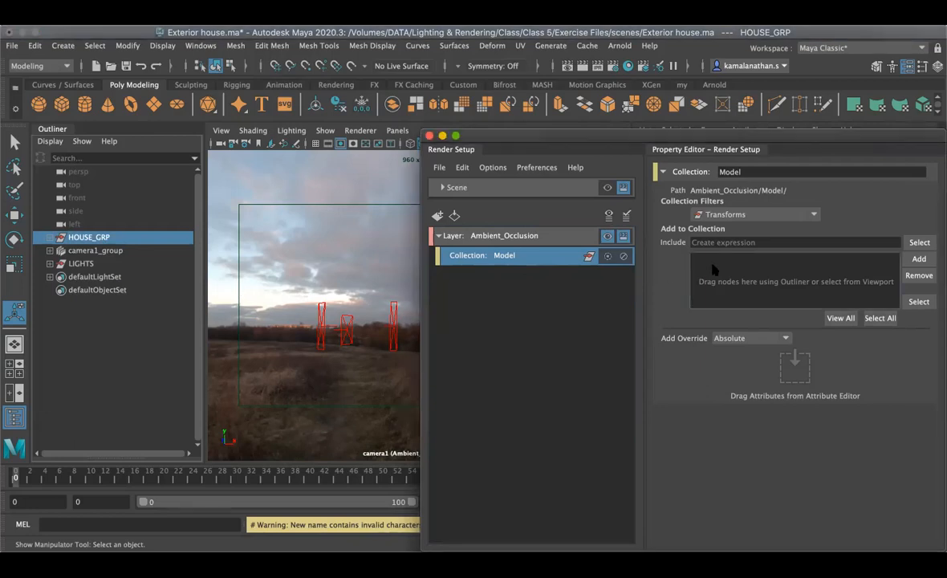
pyautogui.click(87, 233)
pyautogui.moveTo(159, 278); pyautogui.dragTo(755, 281)
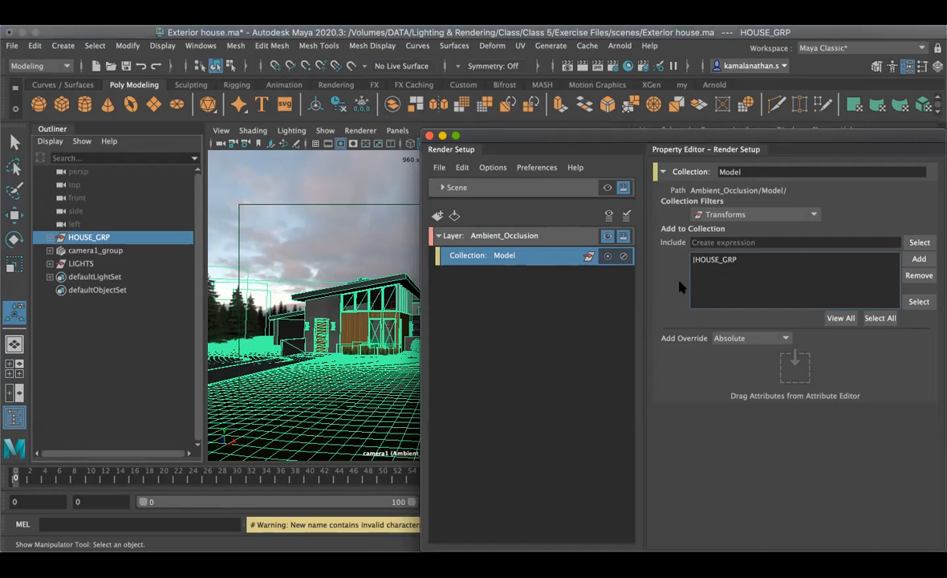
# Step: Remove the HOUSE_GRP entry from the Model collection
pyautogui.moveTo(739, 139); pyautogui.dragTo(626, 143)
pyautogui.click(602, 264)
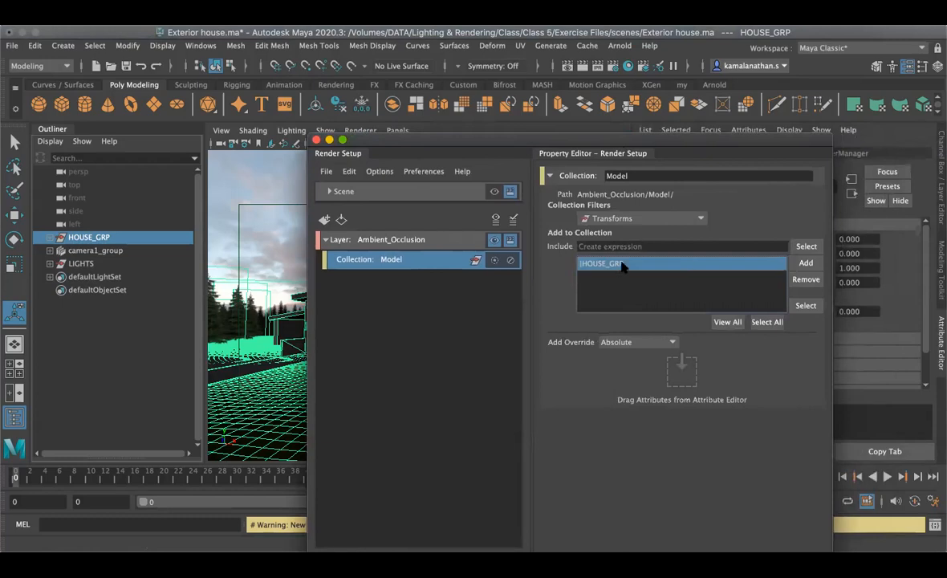
pyautogui.click(804, 281)
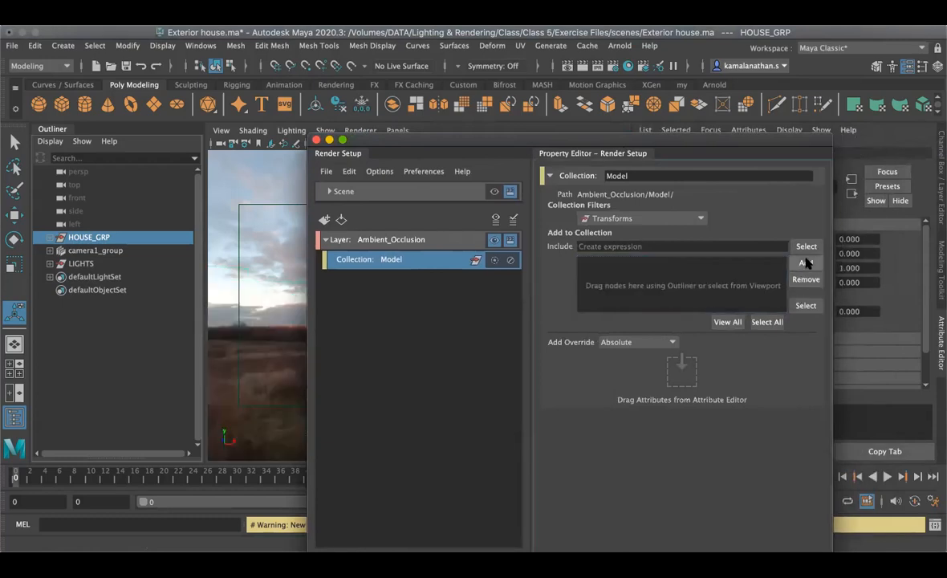
# Step: Add the selected HOUSE_GRP to the Model collection with the Add command, and remove it again
pyautogui.click(806, 264)
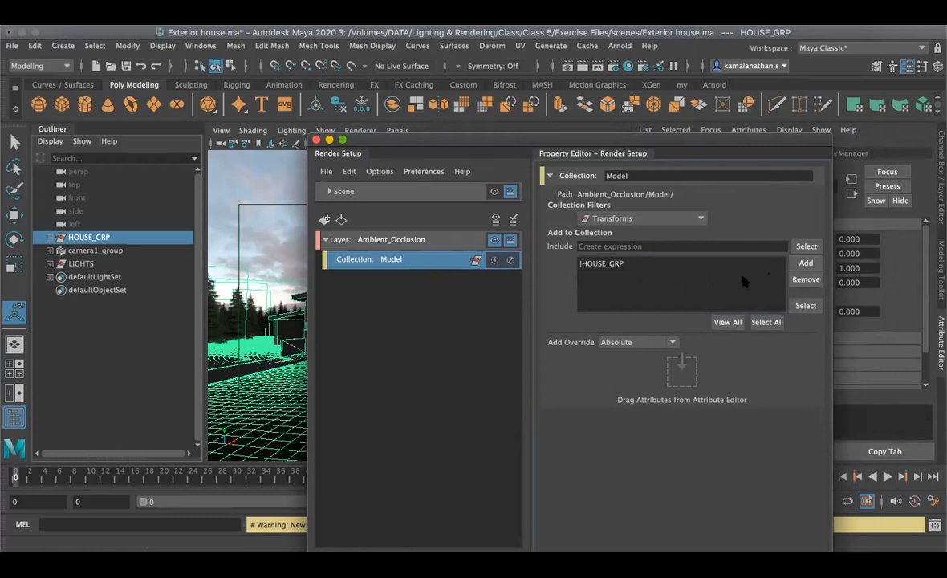
pyautogui.click(81, 242)
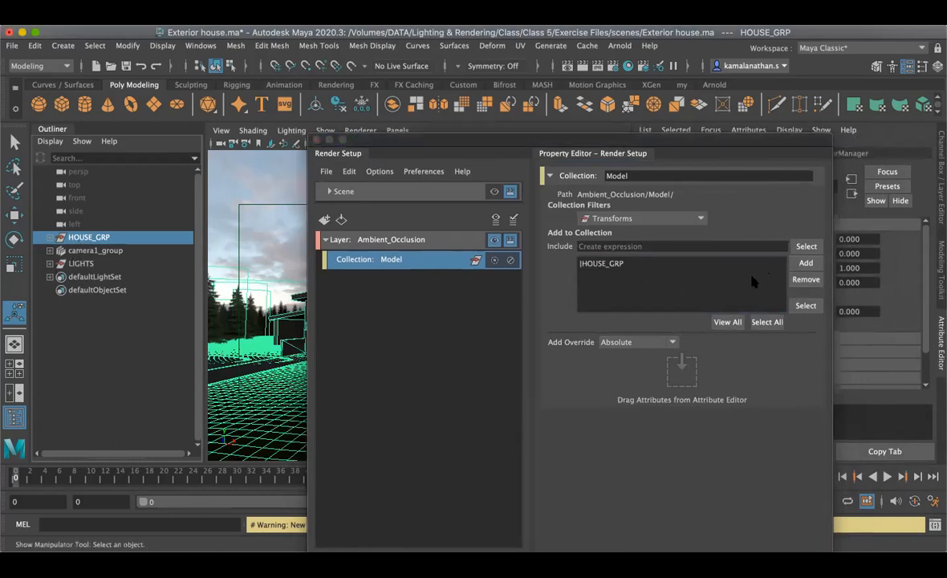
pyautogui.click(734, 255)
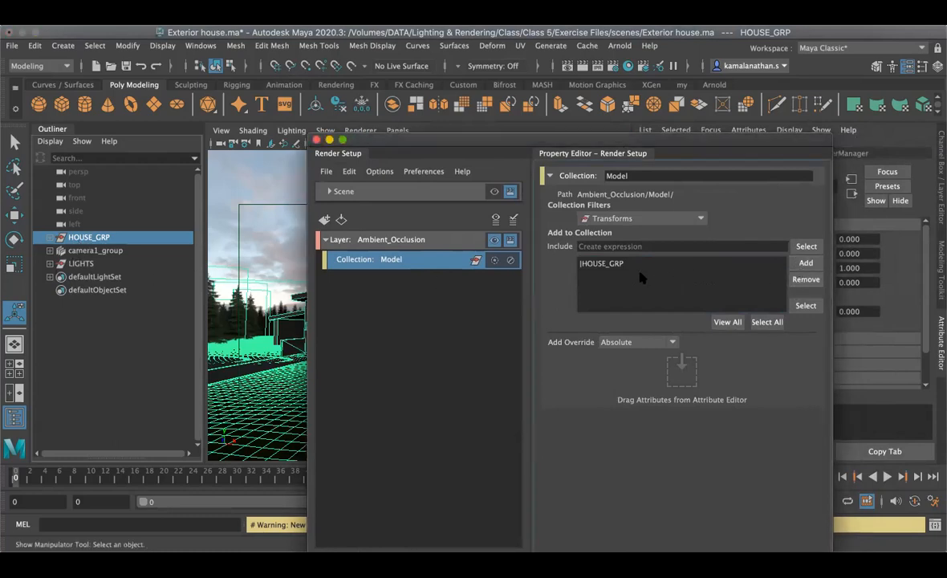
pyautogui.click(614, 266)
pyautogui.click(805, 280)
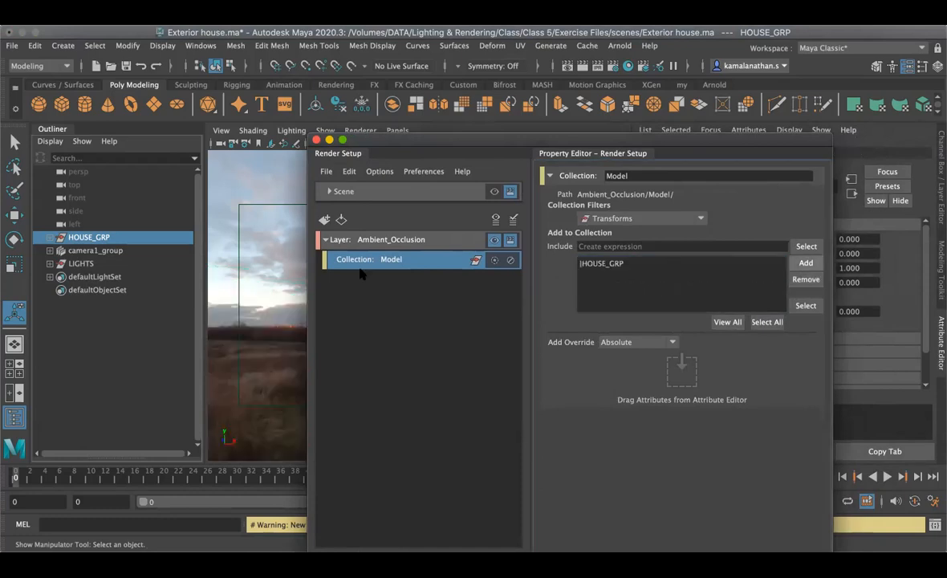
# Step: Include HOUSE_GRP from the Outliner in the Model collection once more, and take it out again
pyautogui.click(79, 239)
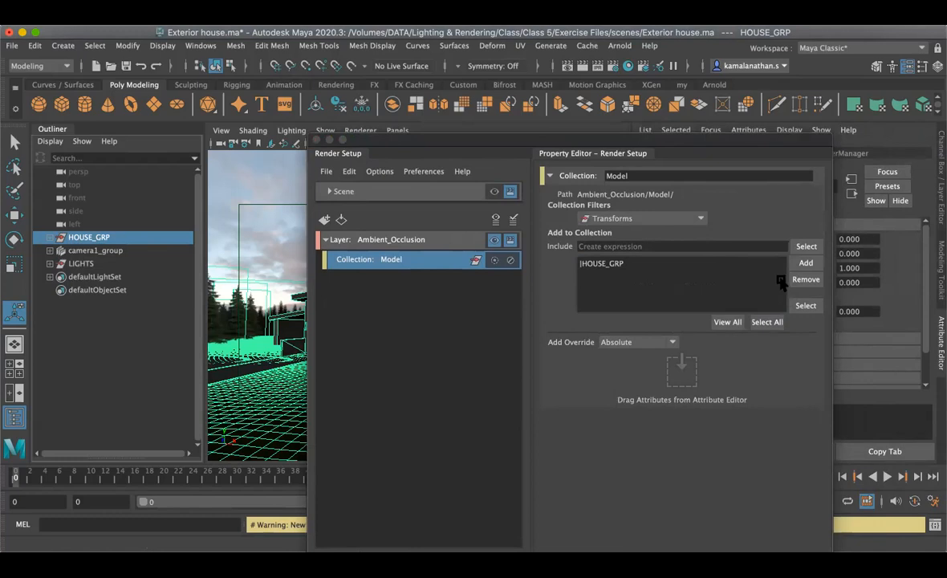
pyautogui.click(674, 269)
pyautogui.click(799, 280)
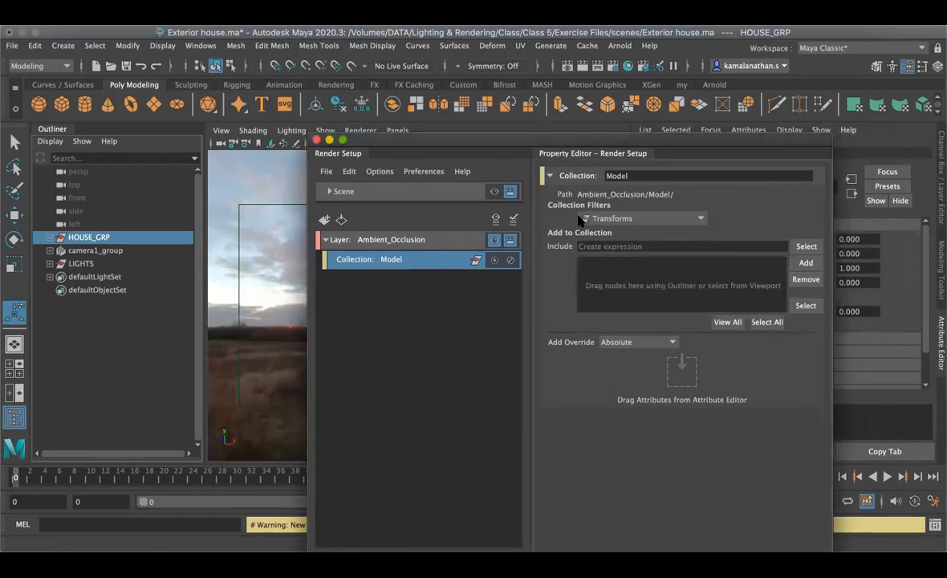
# Step: Move the editor off the viewport, add the selected HOUSE_GRP to the Model collection, and clear it from the included nodes
pyautogui.moveTo(574, 142); pyautogui.dragTo(653, 138)
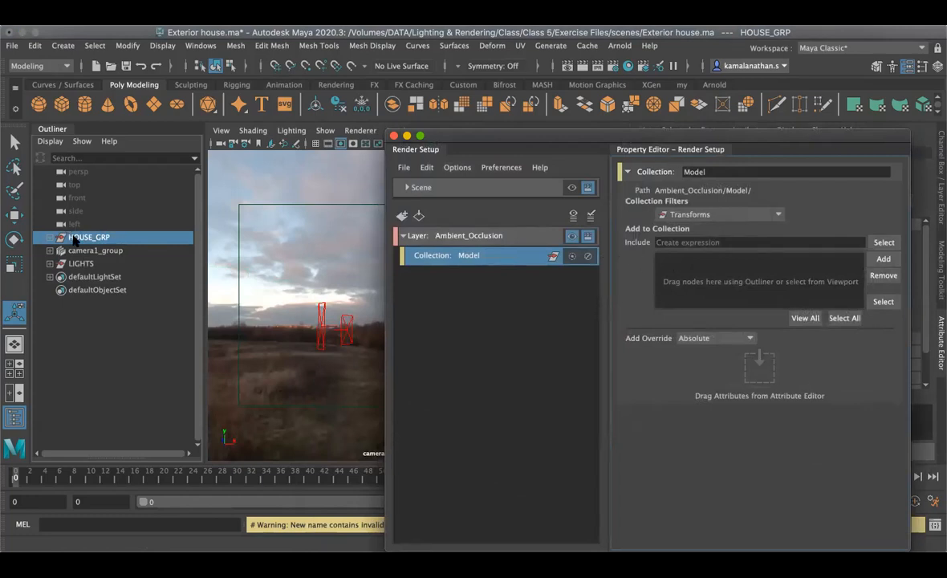
pyautogui.click(882, 261)
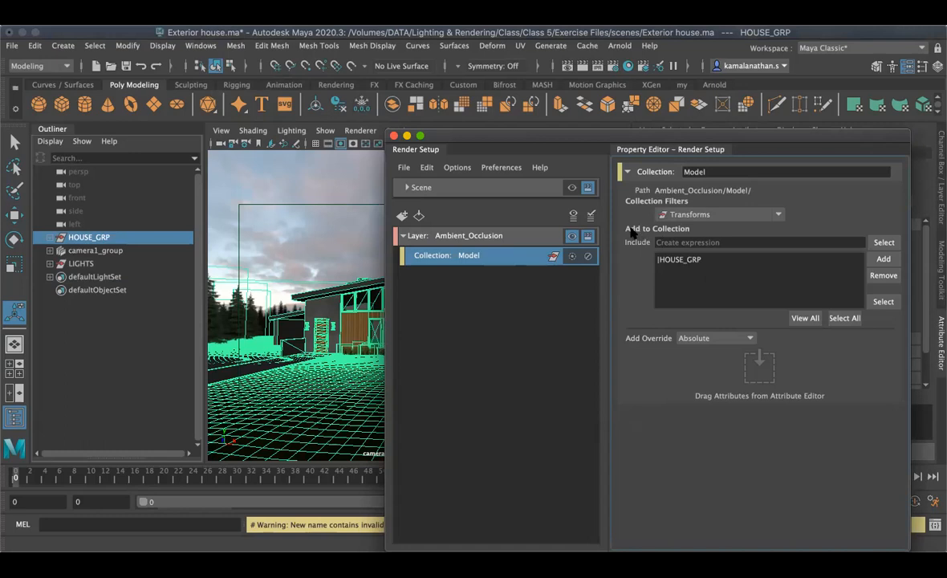
pyautogui.click(678, 260)
pyautogui.click(868, 275)
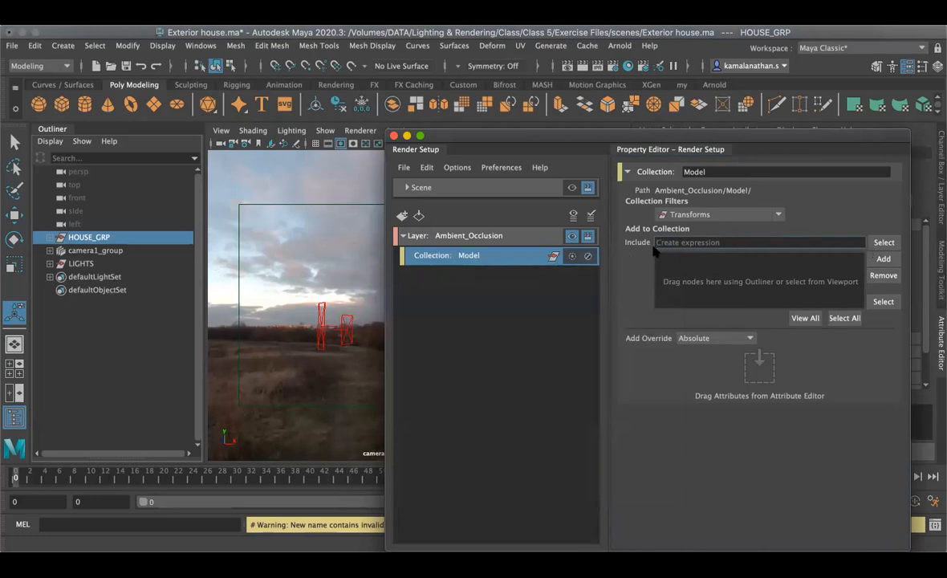
# Step: Set the Model collection's include expression to the wildcard *
pyautogui.moveTo(662, 244)
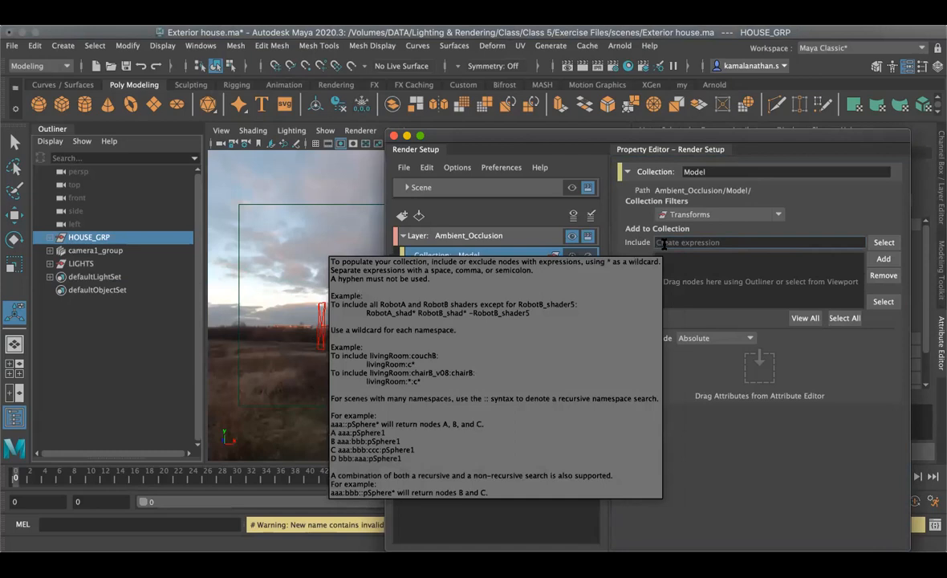
pyautogui.click(663, 243)
pyautogui.write('*')
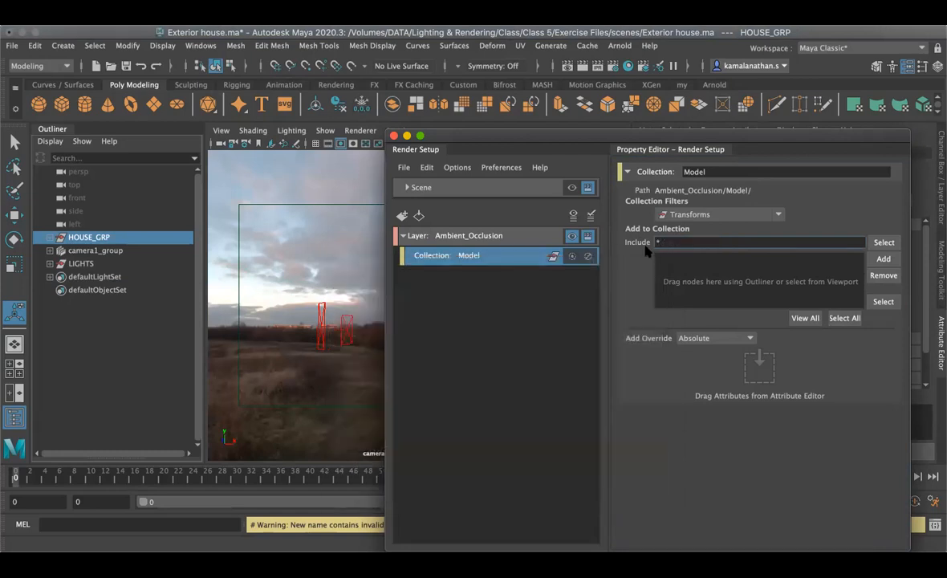
pyautogui.moveTo(667, 247)
pyautogui.press('Return')
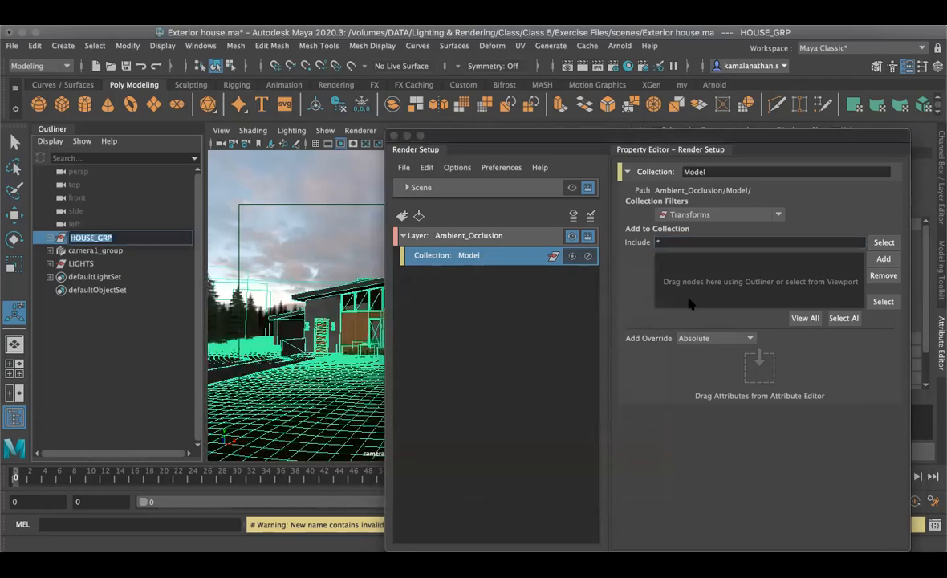
# Step: Render the Ambient_Occlusion layer in Arnold RenderView as a check, stop the render and close the render window
pyautogui.moveTo(556, 143); pyautogui.dragTo(516, 145)
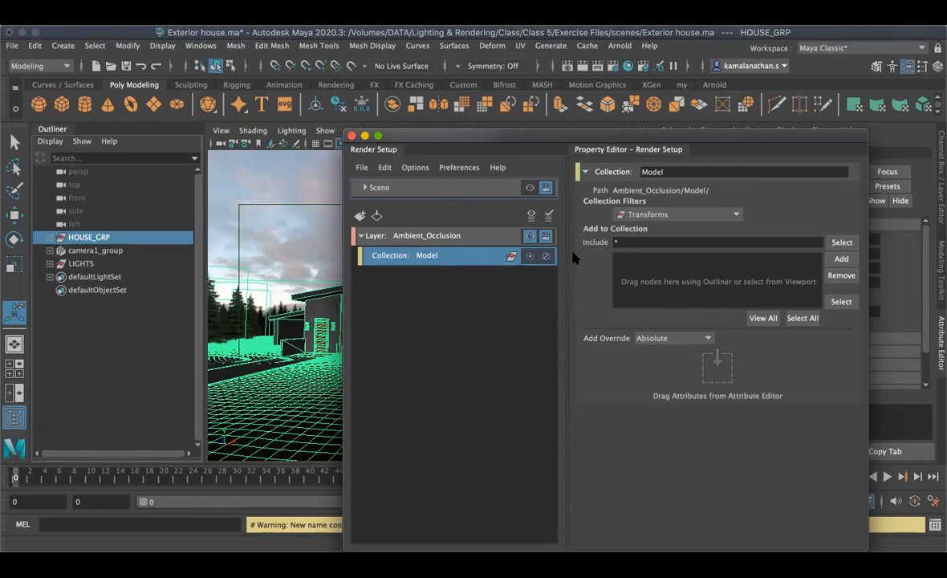
pyautogui.moveTo(483, 138); pyautogui.dragTo(619, 155)
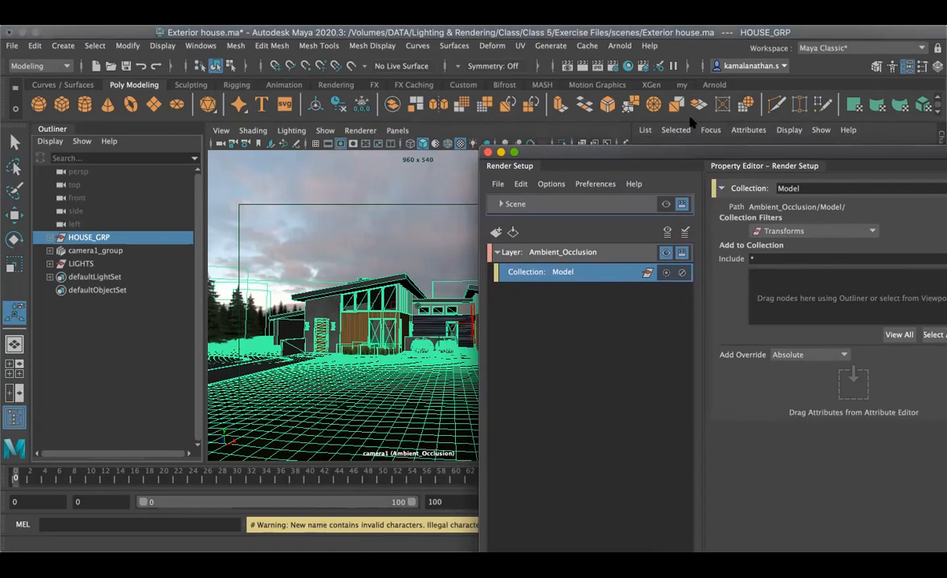
pyautogui.click(615, 47)
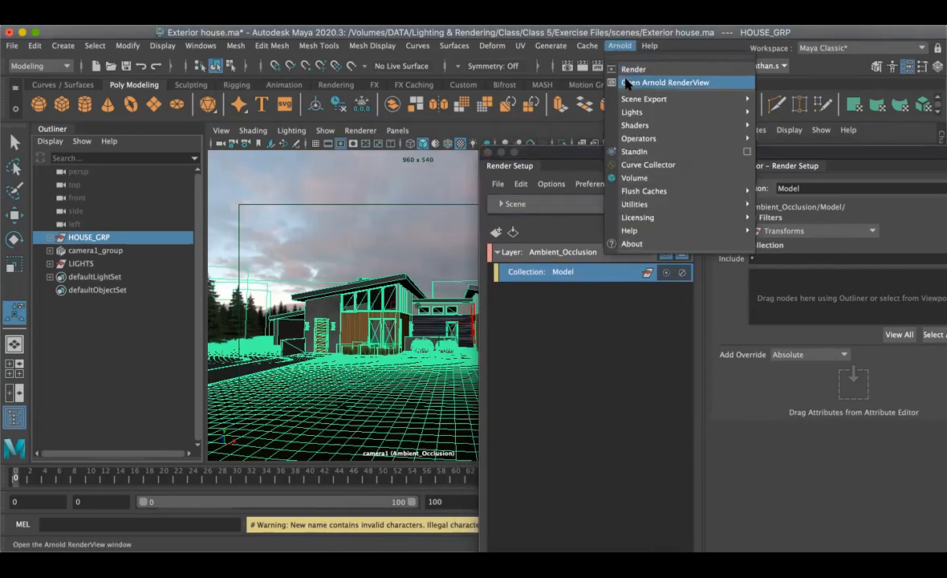
pyautogui.click(628, 82)
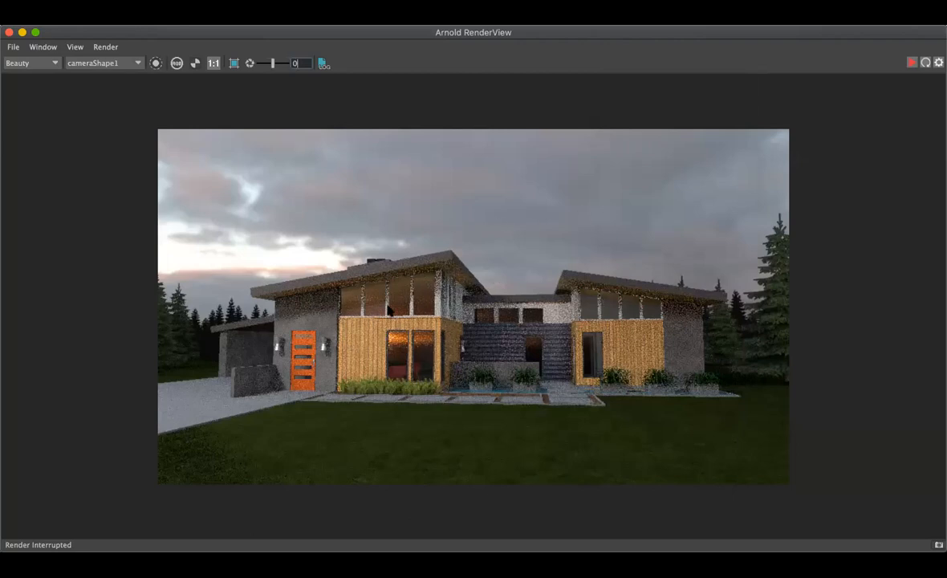
pyautogui.click(911, 64)
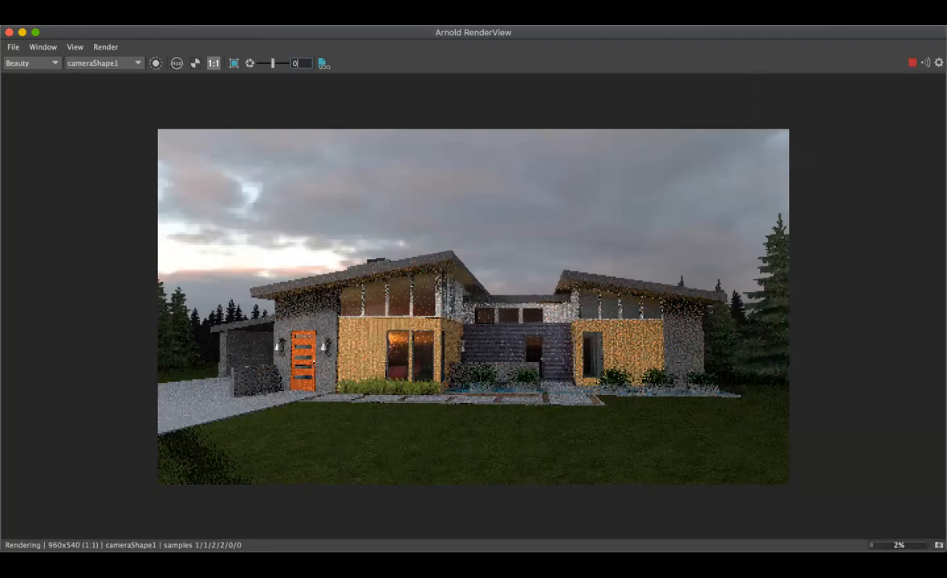
pyautogui.click(911, 63)
pyautogui.click(9, 33)
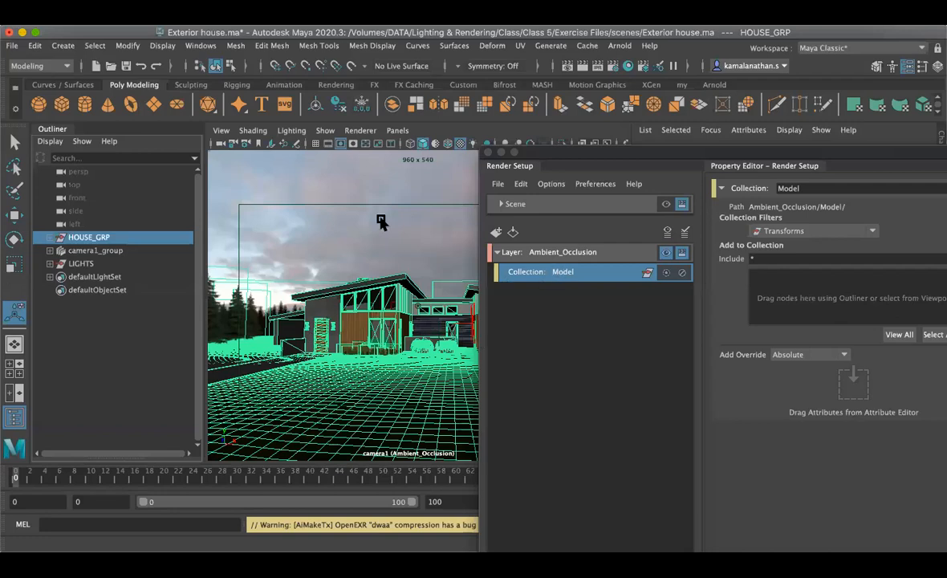
pyautogui.rightClick(544, 274)
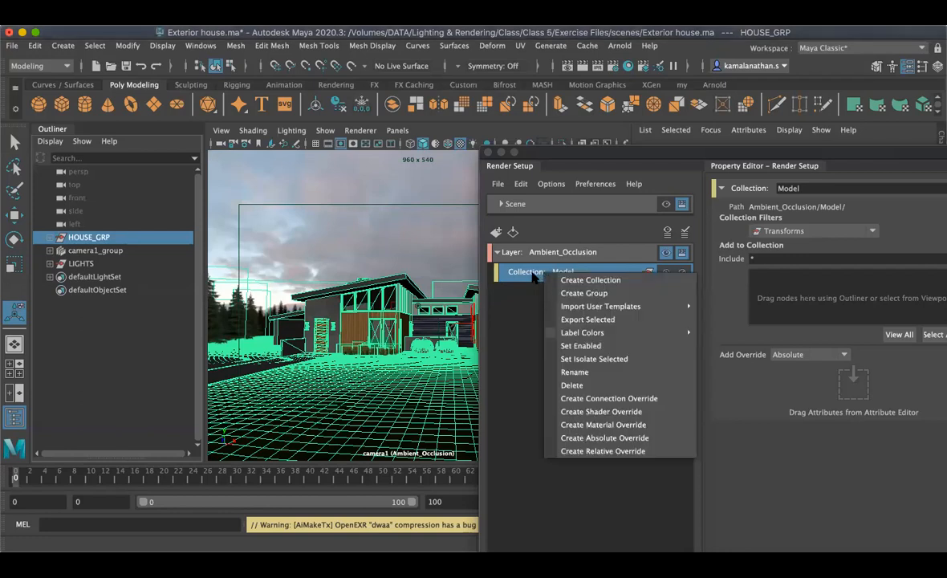
pyautogui.rightClick(534, 273)
pyautogui.press('Escape')
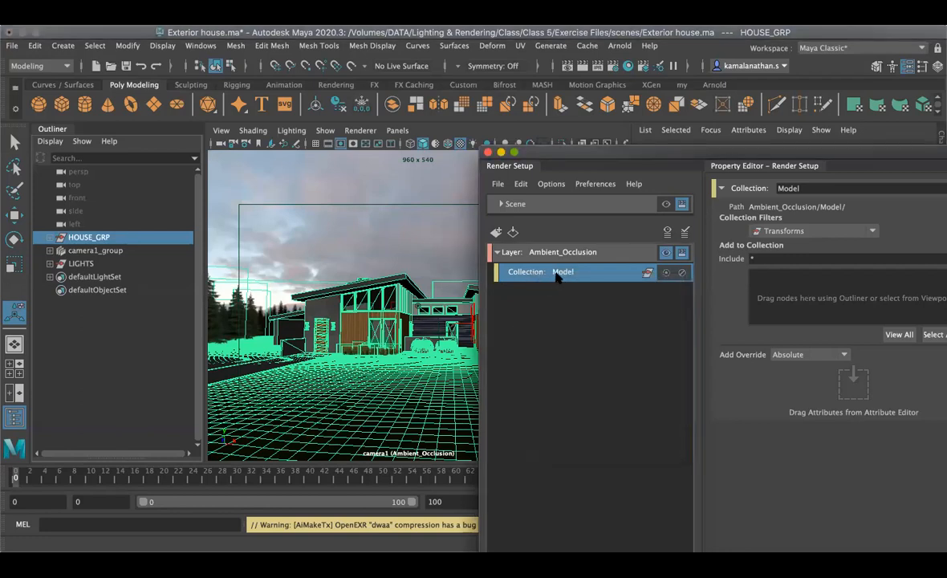
# Step: Create a material override in the Model collection and move the editor so its override properties are fully accessible
pyautogui.rightClick(558, 273)
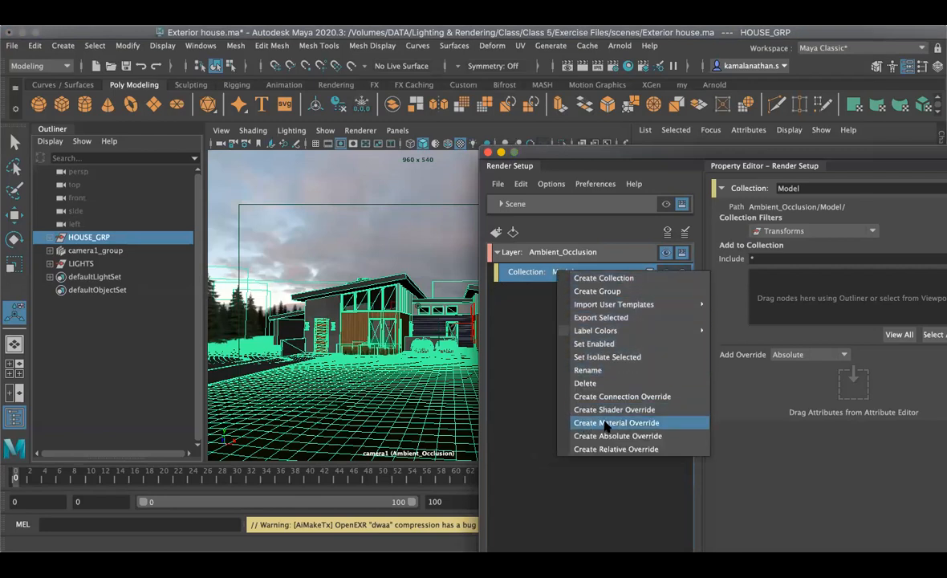
pyautogui.click(634, 423)
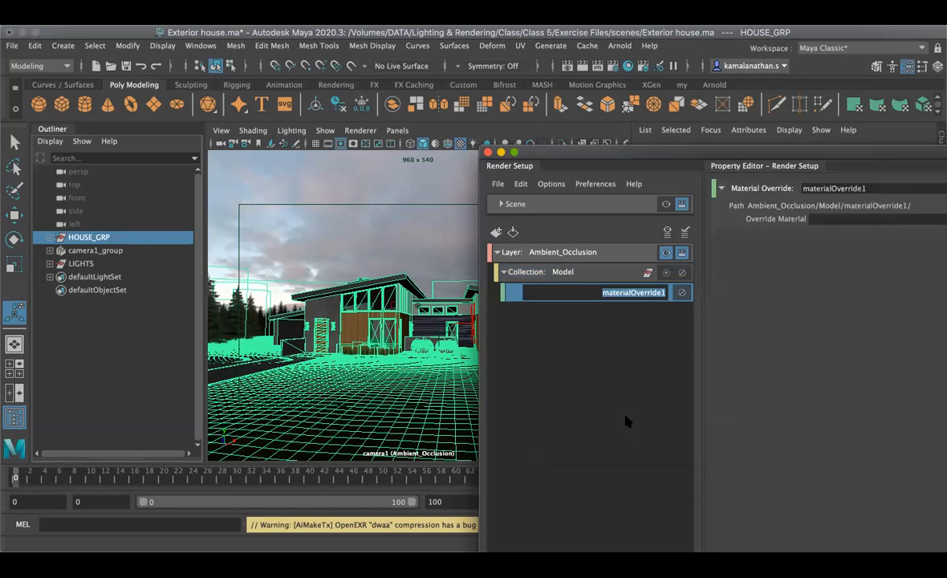
pyautogui.moveTo(708, 162); pyautogui.dragTo(582, 184)
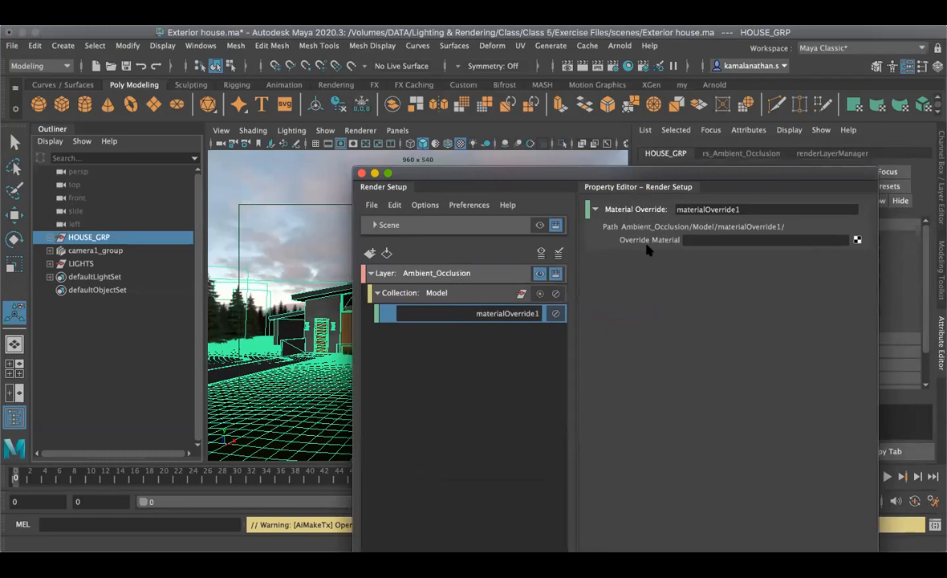
# Step: Assign a new aiAmbientOcclusion shader as the override material of the Model collection's material override
pyautogui.click(857, 240)
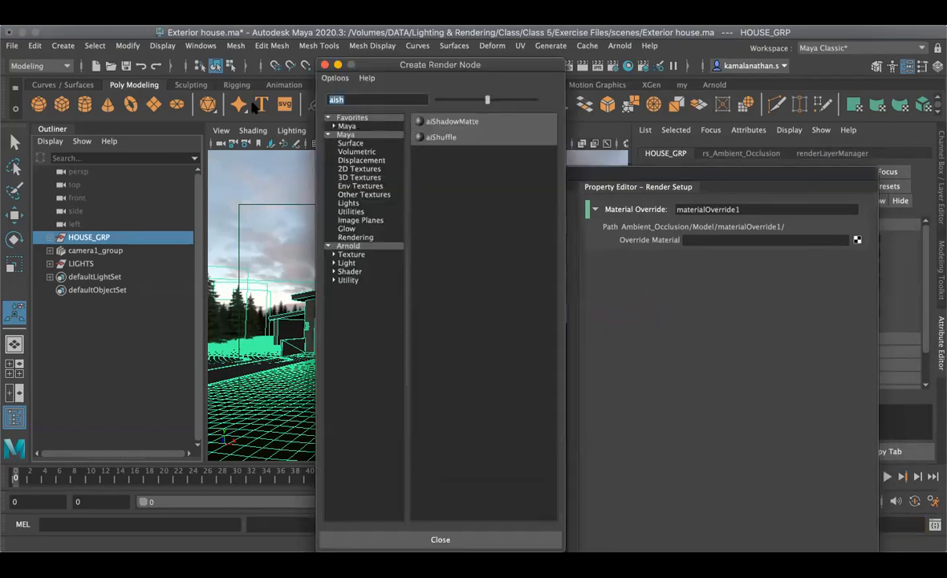
pyautogui.press('BackSpace')
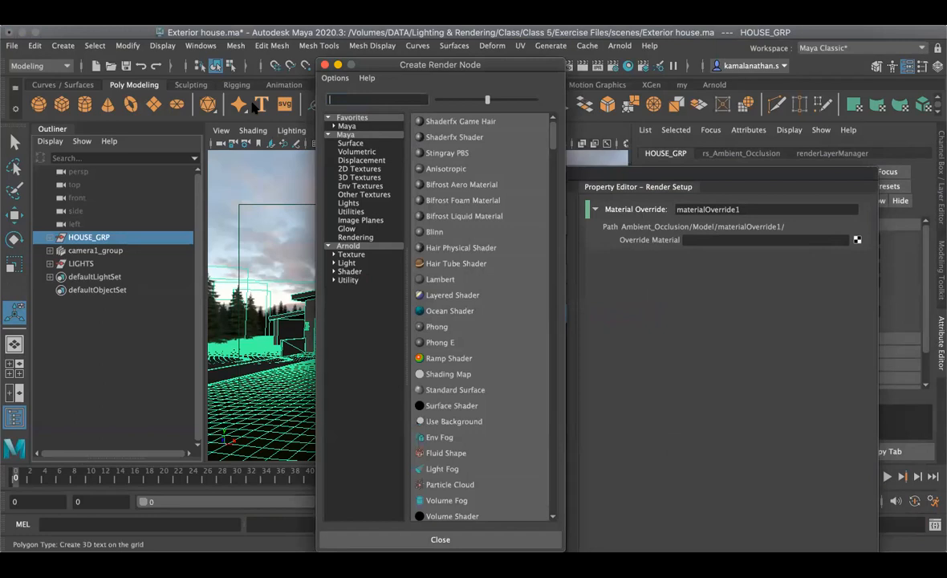
pyautogui.write('ai')
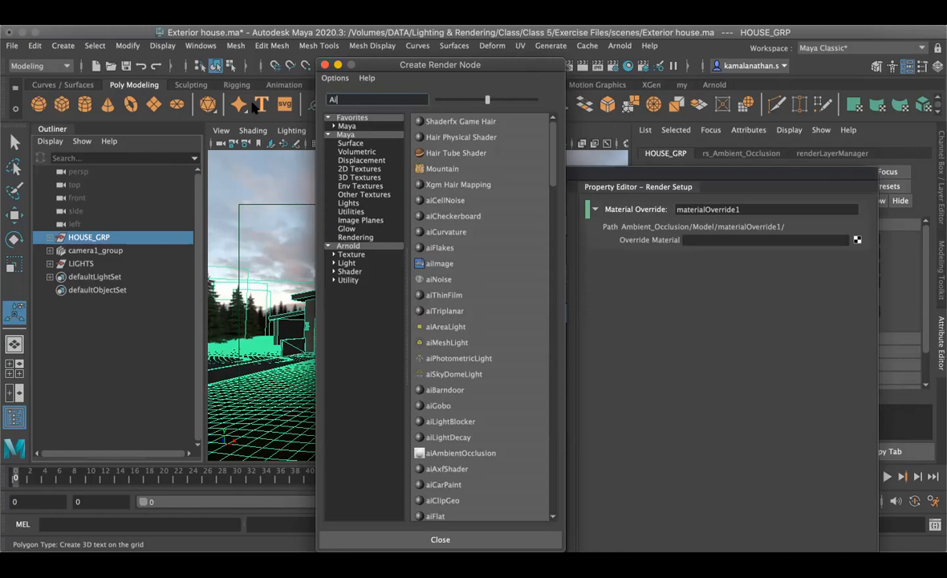
pyautogui.write('am')
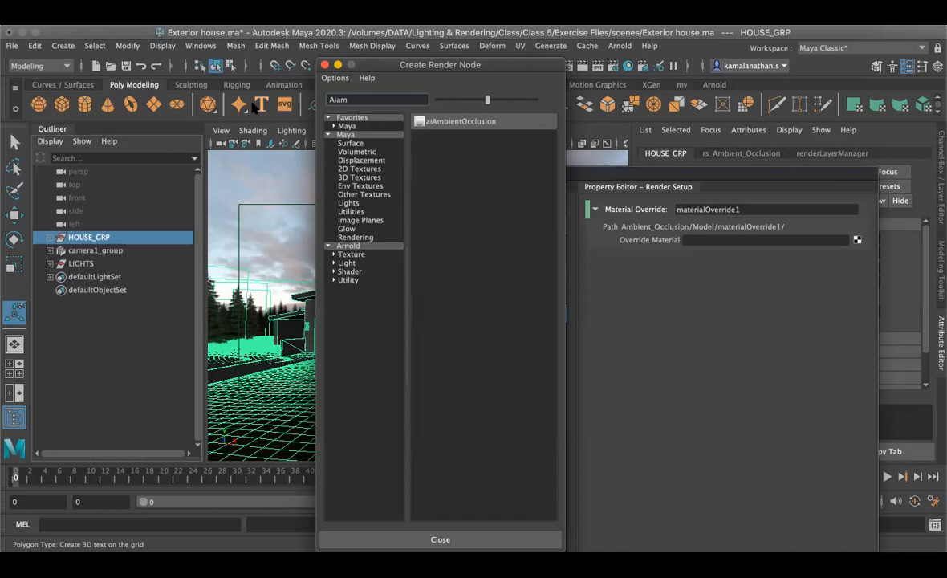
pyautogui.click(449, 125)
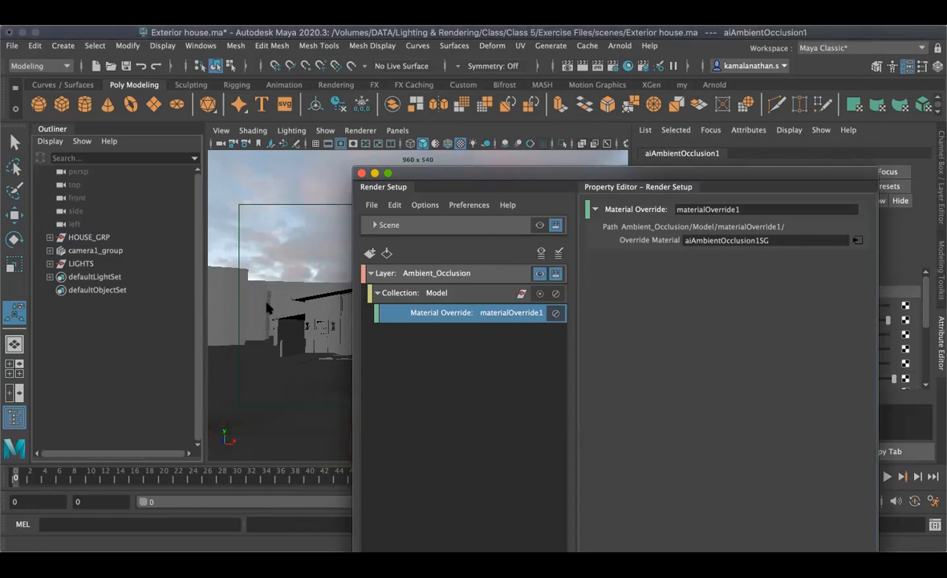
# Step: Open Arnold RenderView and render the Ambient_Occlusion layer through cameraShape1 with the material override active
pyautogui.click(620, 46)
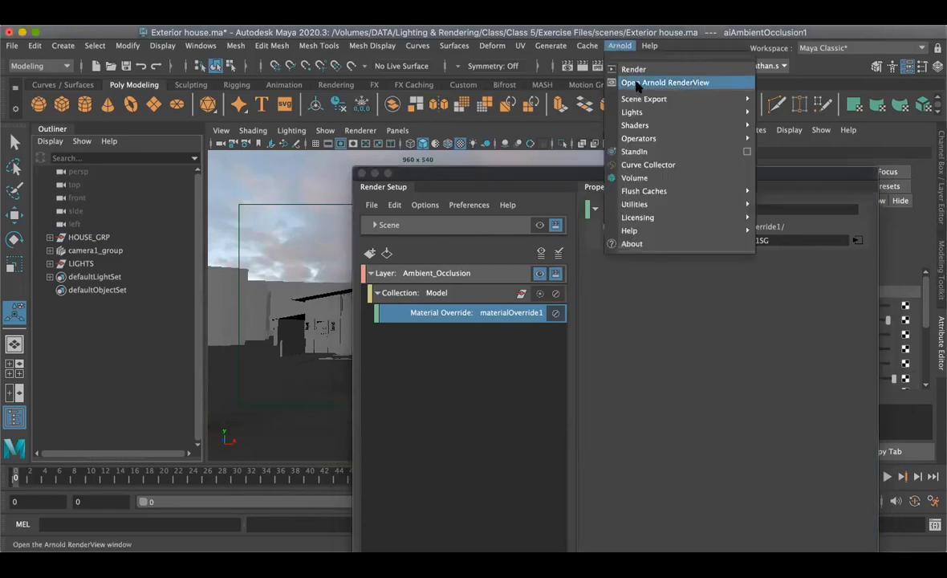
pyautogui.click(638, 84)
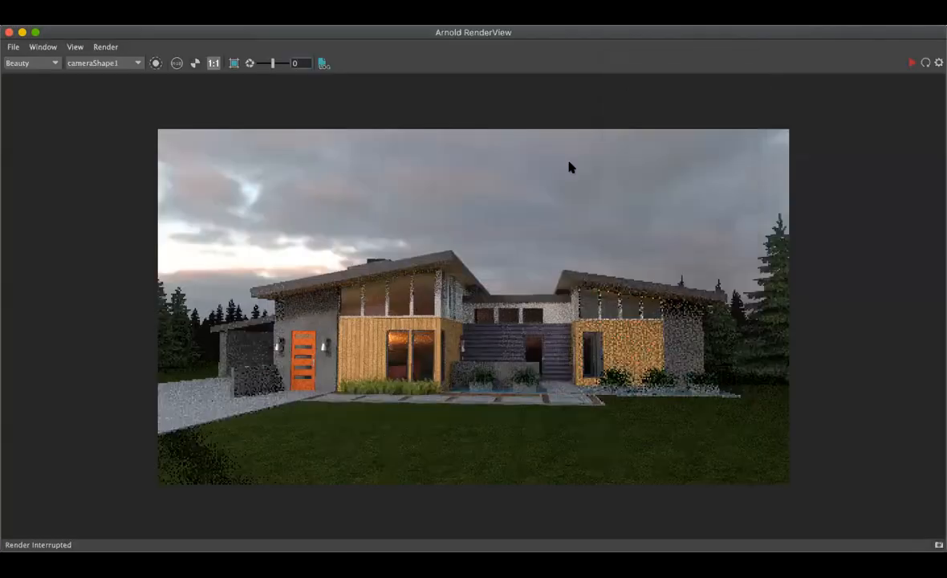
pyautogui.click(912, 62)
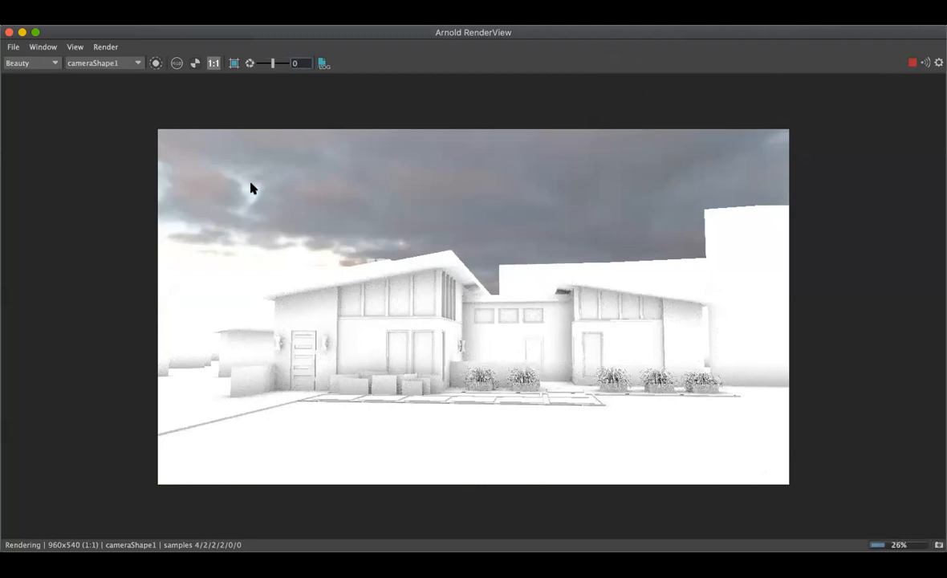
# Step: Examine the occlusion shading on the roof, windows, door, plants and paving in the render, and minimize the render window
pyautogui.scroll(5, 484, 298)
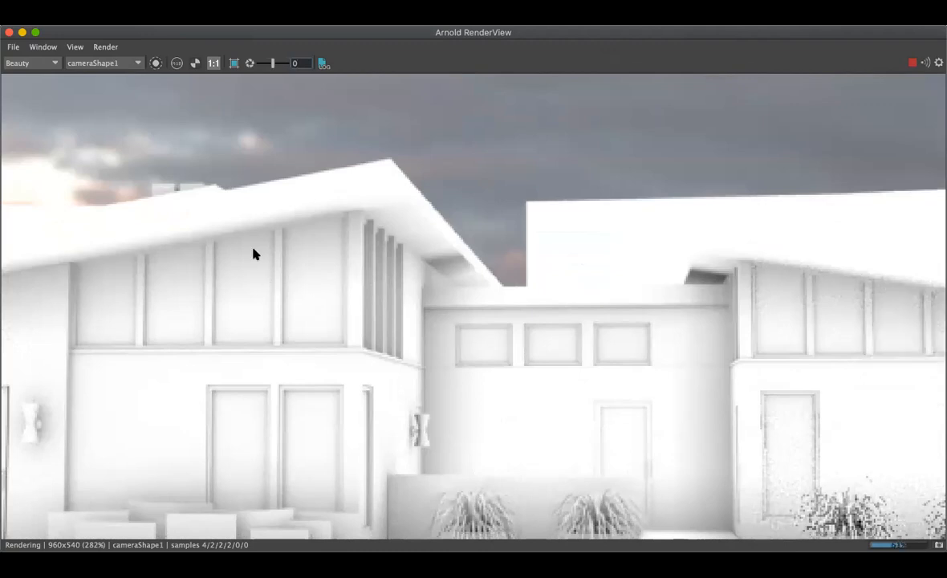
pyautogui.scroll(-2, 92, 256)
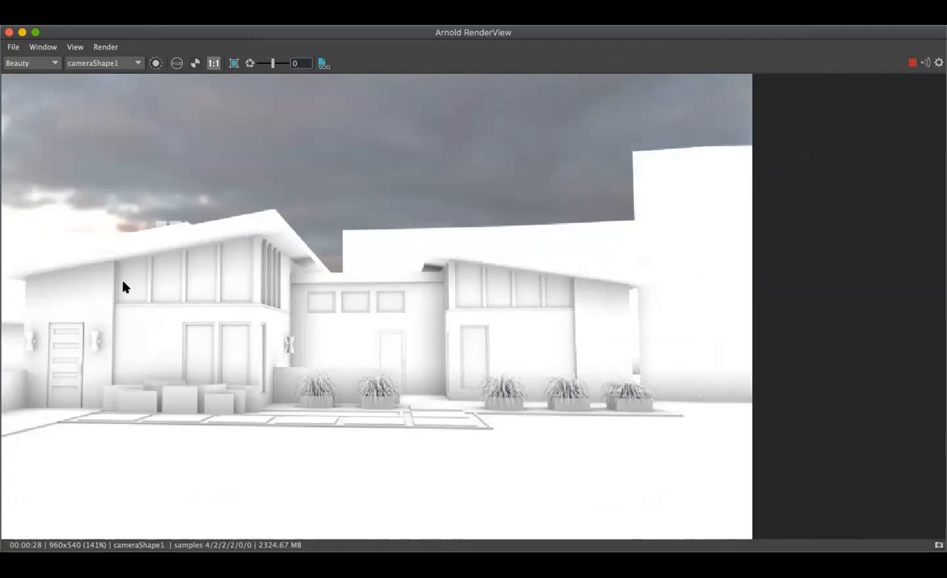
pyautogui.scroll(4, 61, 292)
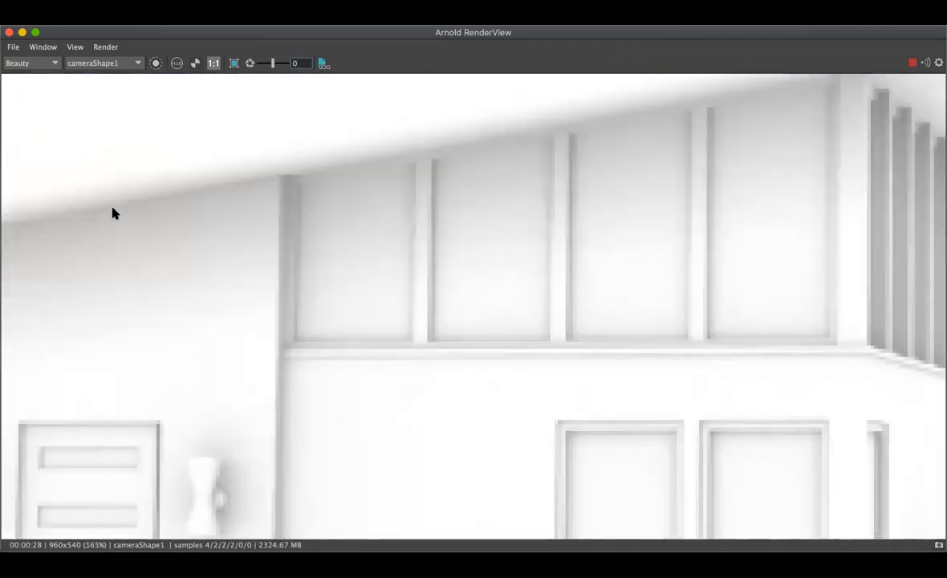
pyautogui.scroll(-3, 177, 216)
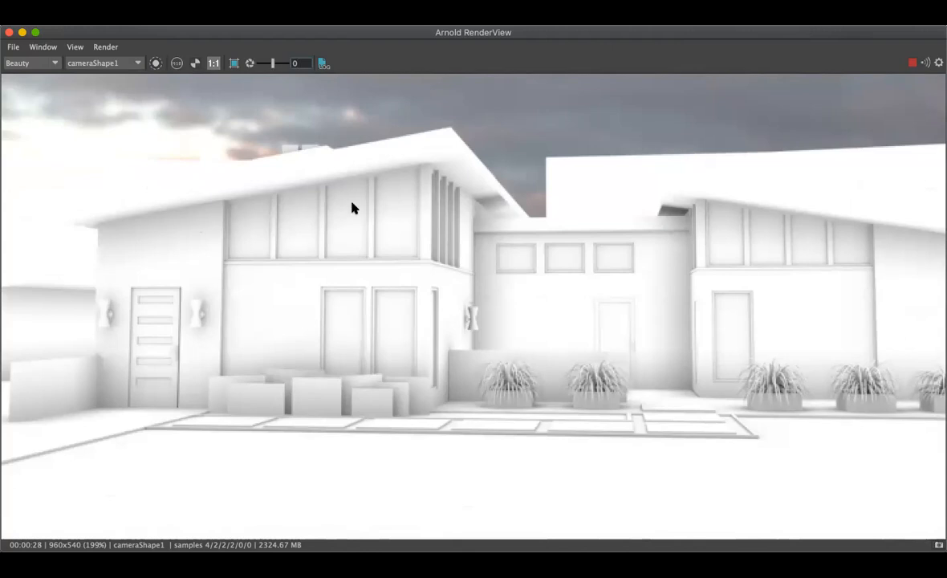
pyautogui.scroll(4, 357, 218)
pyautogui.scroll(-8, 356, 220)
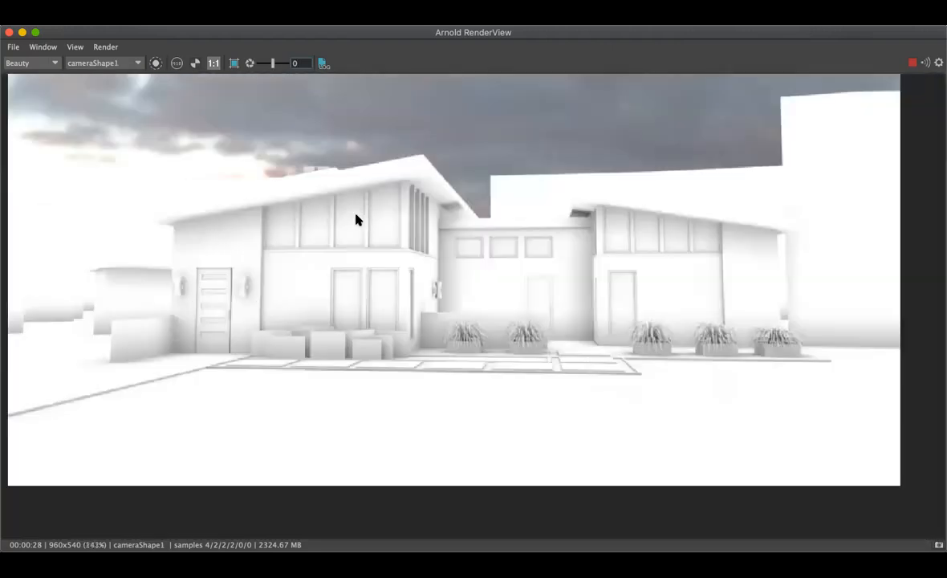
pyautogui.scroll(5, 355, 217)
pyautogui.scroll(-5, 355, 217)
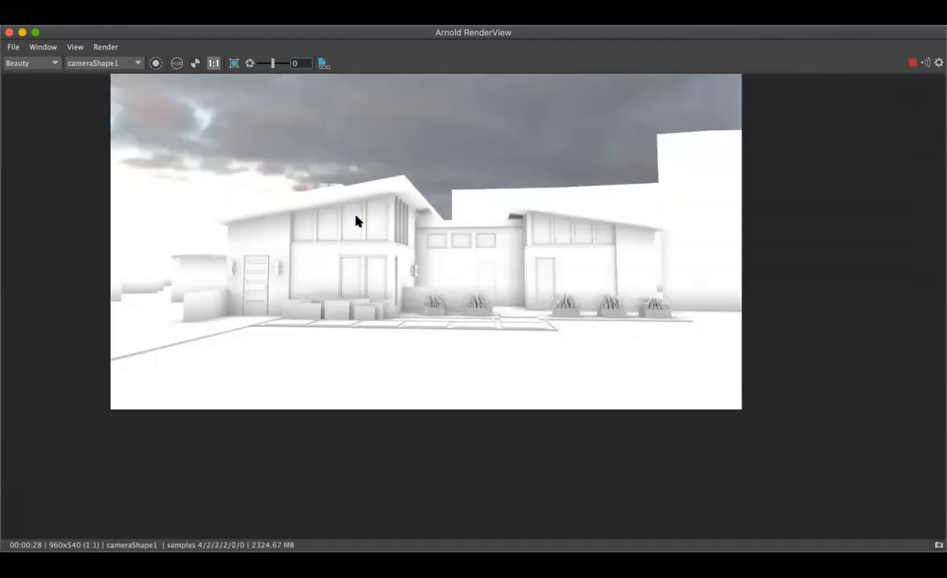
pyautogui.scroll(4, 355, 217)
pyautogui.scroll(-4, 342, 251)
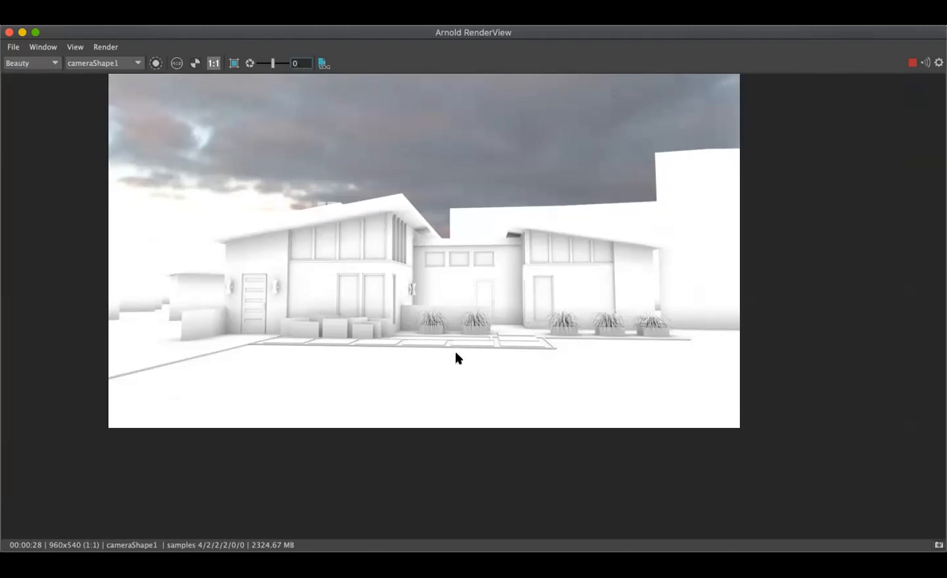
pyautogui.scroll(5, 449, 354)
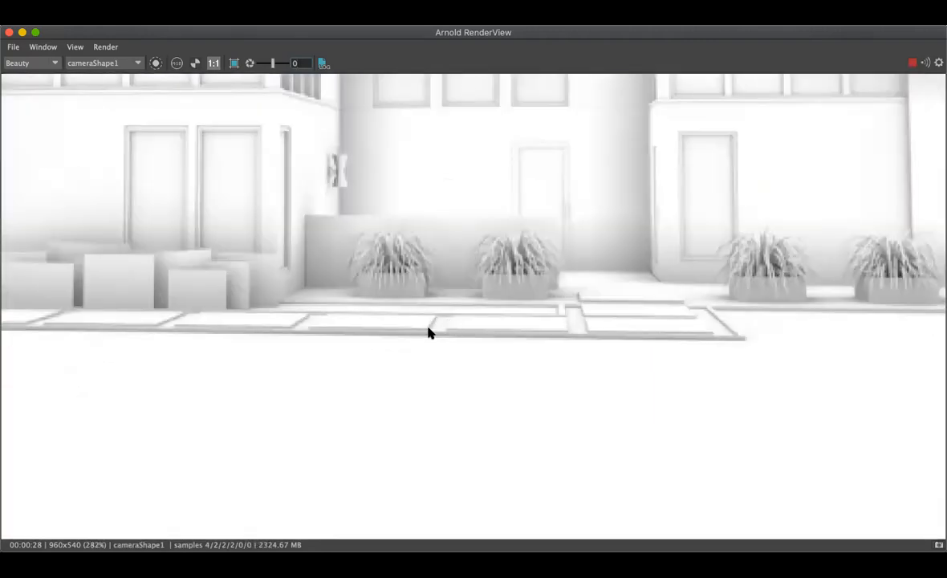
pyautogui.scroll(-5, 431, 333)
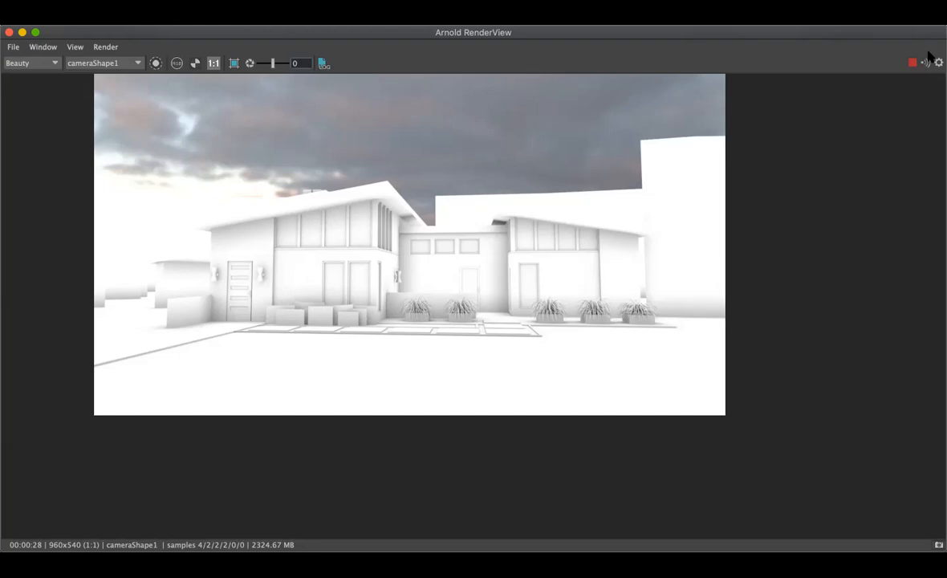
pyautogui.click(22, 32)
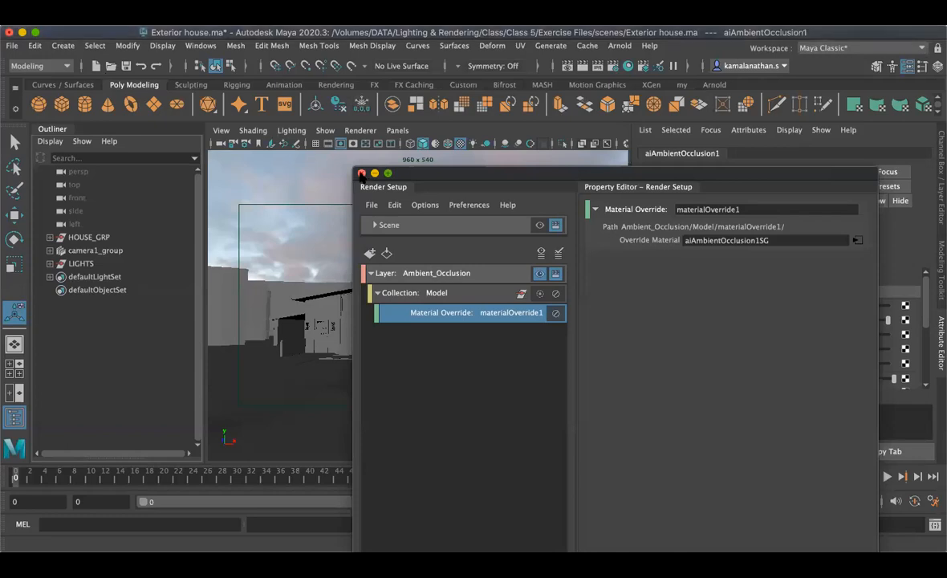
# Step: Close Render Setup and switch the viewport from camera1 to the persp camera
pyautogui.click(361, 173)
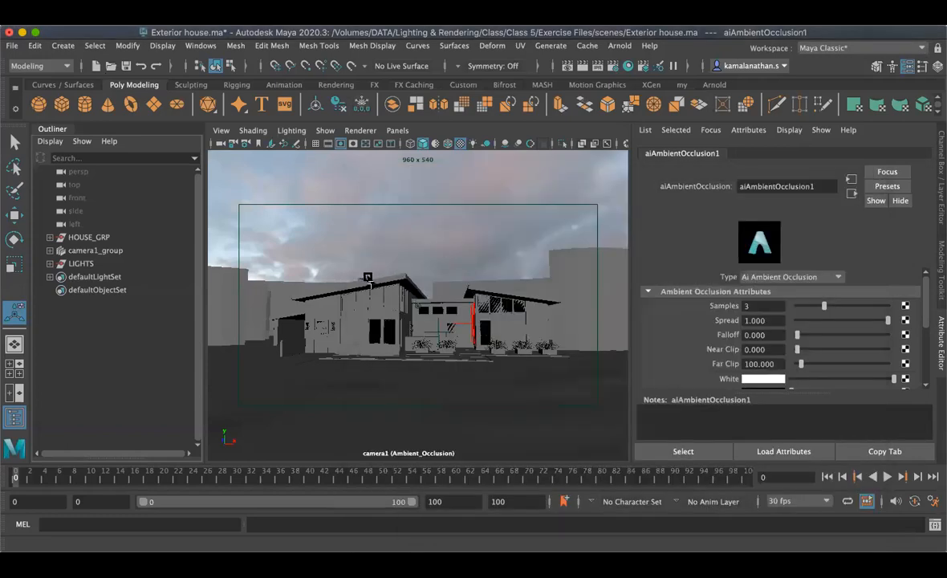
pyautogui.click(397, 130)
pyautogui.moveTo(498, 144)
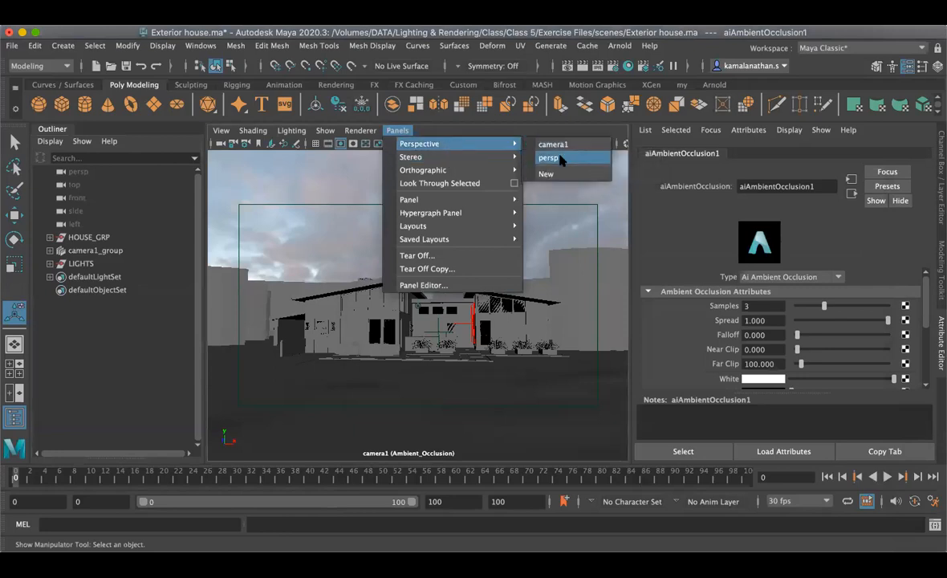
pyautogui.click(549, 158)
pyautogui.scroll(5, 472, 292)
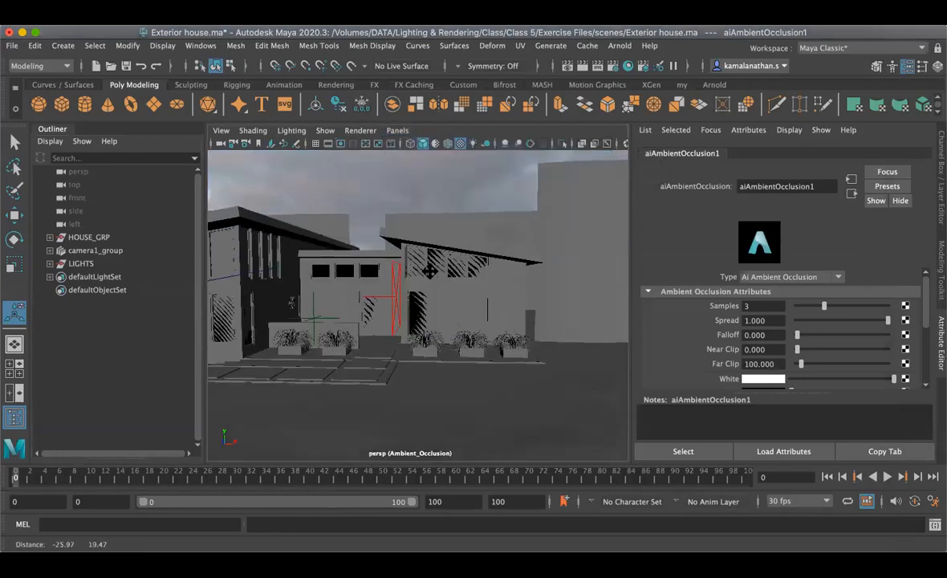
# Step: Examine the curved tree planes around the house from several angles in the perspective view of the Ambient_Occlusion layer
pyautogui.scroll(-10, 440, 302)
pyautogui.keyDown('alt'); pyautogui.moveTo(370, 297); pyautogui.dragTo(431, 326); pyautogui.keyUp('alt')
pyautogui.scroll(-5, 389, 336)
pyautogui.scroll(10, 385, 336)
pyautogui.keyDown('alt'); pyautogui.moveTo(372, 334); pyautogui.dragTo(441, 282, button='middle'); pyautogui.keyUp('alt')
pyautogui.keyDown('alt'); pyautogui.moveTo(353, 313); pyautogui.dragTo(401, 285); pyautogui.keyUp('alt')
pyautogui.click(381, 275)
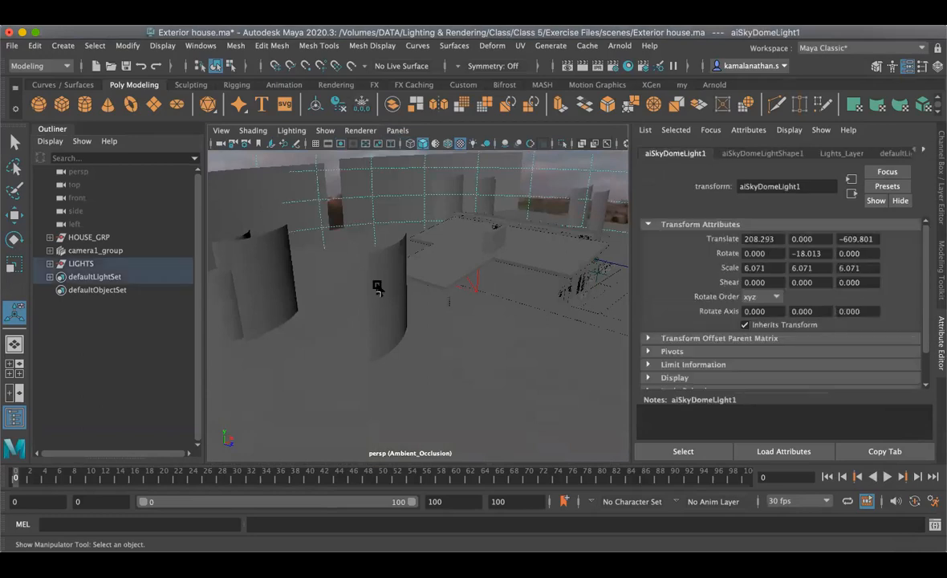
pyautogui.scroll(5, 376, 291)
pyautogui.scroll(-3, 313, 294)
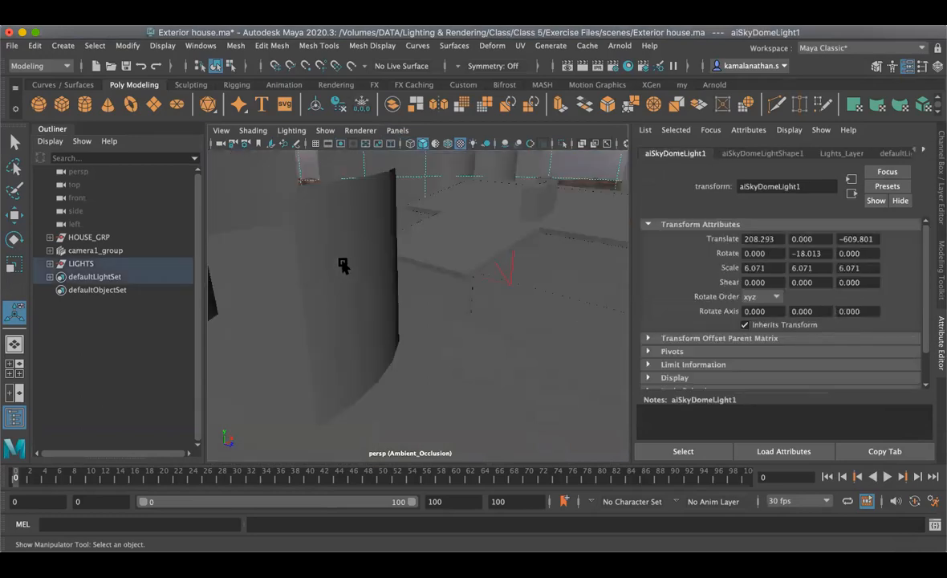
pyautogui.keyDown('alt'); pyautogui.moveTo(317, 275); pyautogui.dragTo(273, 277, button='middle'); pyautogui.keyUp('alt')
pyautogui.keyDown('alt'); pyautogui.moveTo(406, 281); pyautogui.dragTo(372, 290); pyautogui.keyUp('alt')
pyautogui.keyDown('alt'); pyautogui.moveTo(433, 288); pyautogui.dragTo(525, 288, button='middle'); pyautogui.keyUp('alt')
pyautogui.keyDown('alt'); pyautogui.moveTo(437, 291); pyautogui.dragTo(416, 294); pyautogui.keyUp('alt')
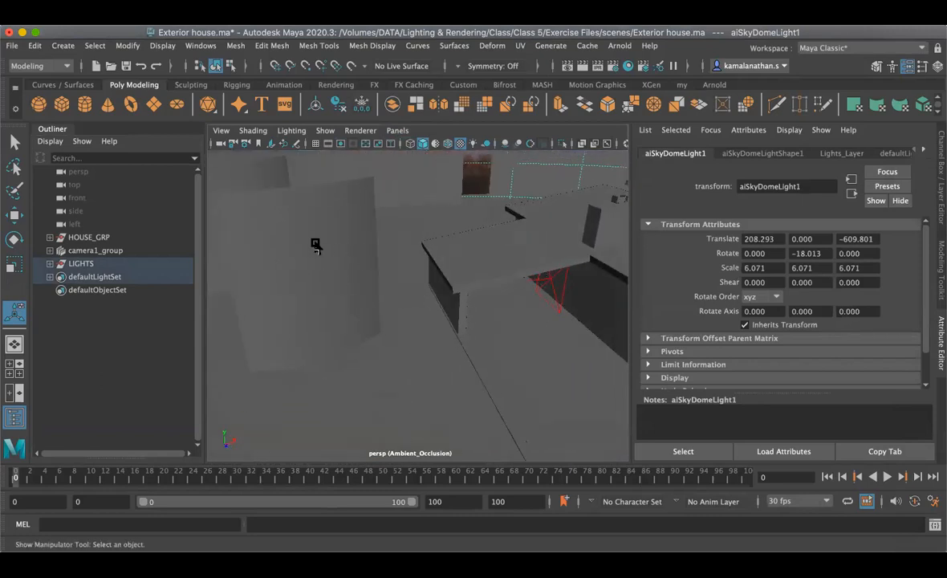
# Step: Reopen Render Setup, make the master scene layer visible, and view the textured trees beside the house
pyautogui.click(598, 67)
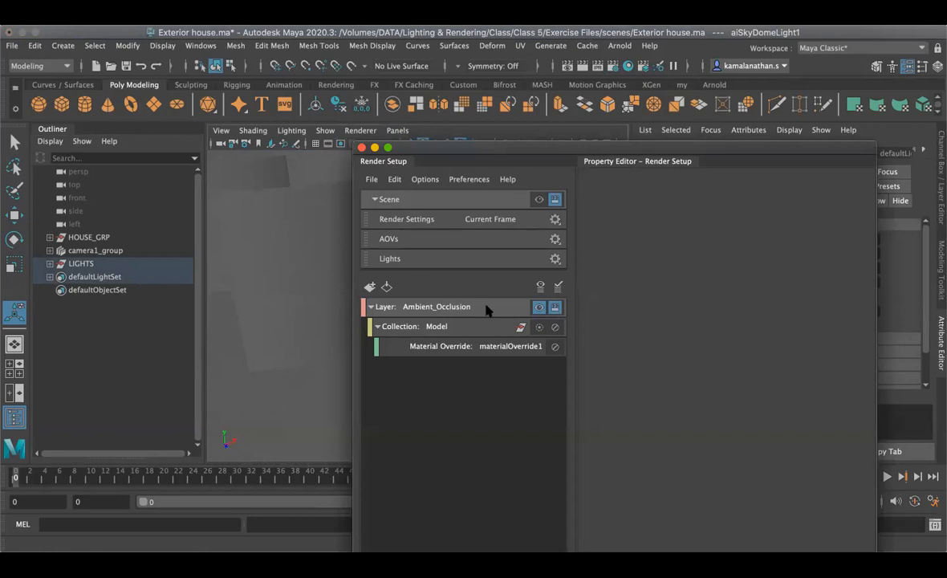
pyautogui.click(539, 200)
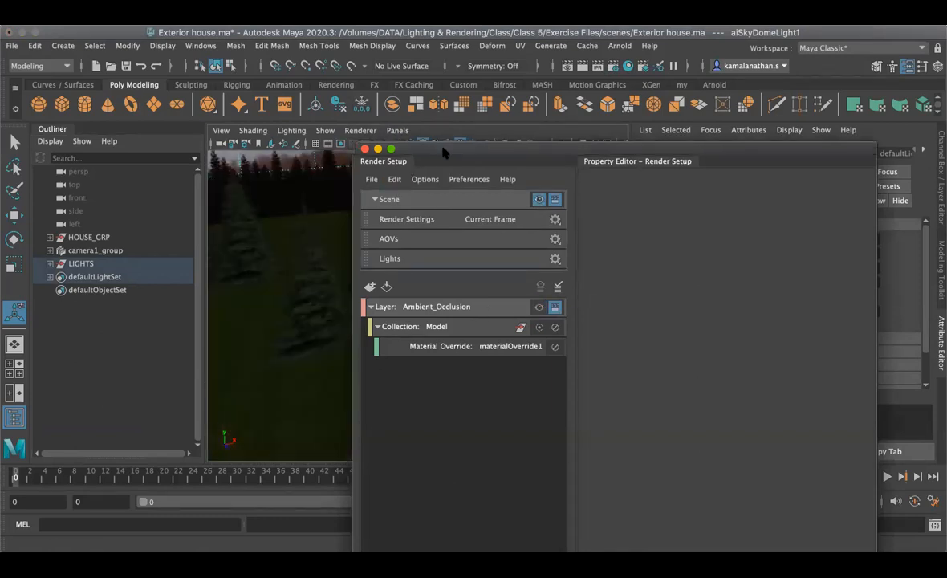
pyautogui.moveTo(442, 152); pyautogui.dragTo(684, 181)
pyautogui.moveTo(405, 269)
pyautogui.keyDown('alt'); pyautogui.mouseDown()
pyautogui.moveTo(467, 266)
pyautogui.moveTo(441, 248)
pyautogui.moveTo(395, 264)
pyautogui.mouseUp(); pyautogui.keyUp('alt')
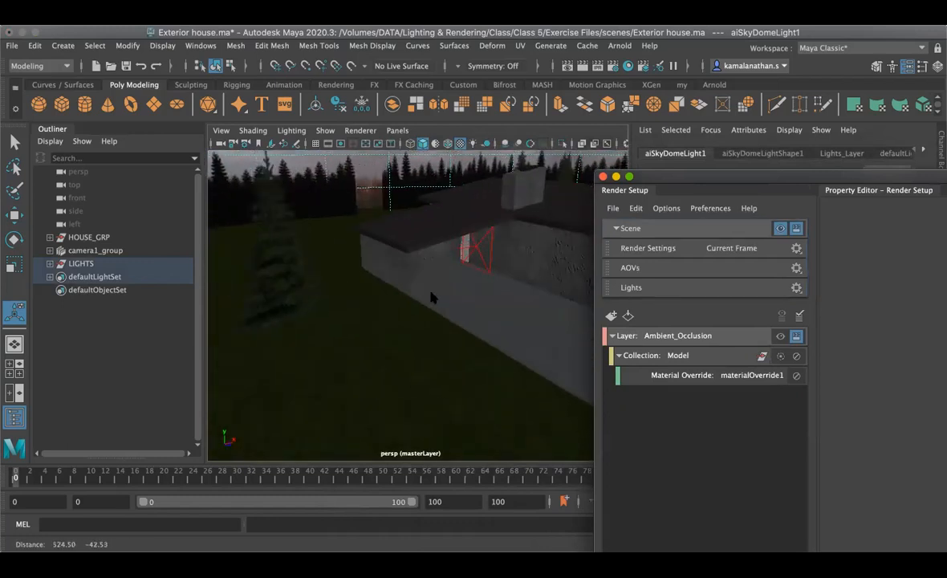
# Step: Select materialOverride1, compare the trees' original textures in the viewport, and make the Ambient_Occlusion layer visible again
pyautogui.click(748, 377)
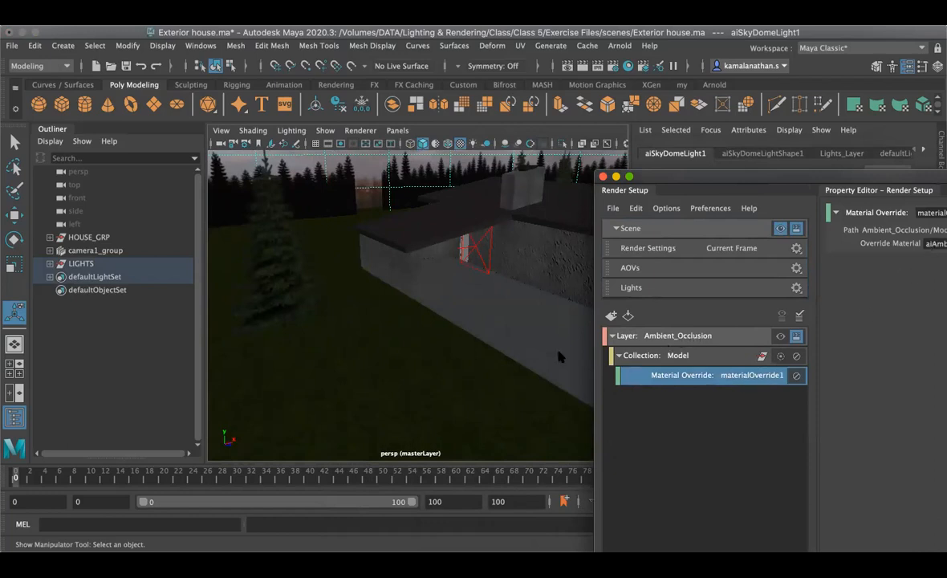
pyautogui.keyDown('alt'); pyautogui.moveTo(363, 276); pyautogui.dragTo(382, 287); pyautogui.keyUp('alt')
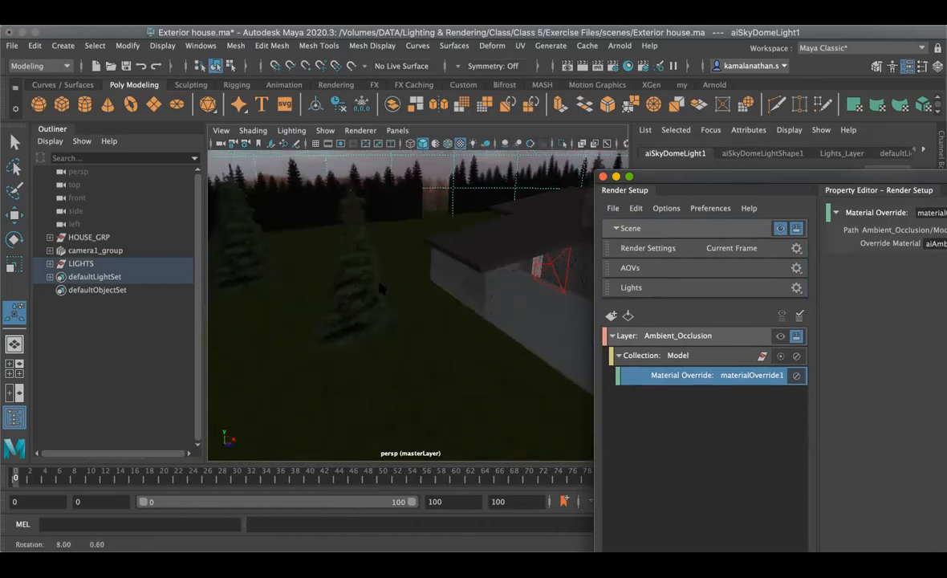
pyautogui.click(325, 250)
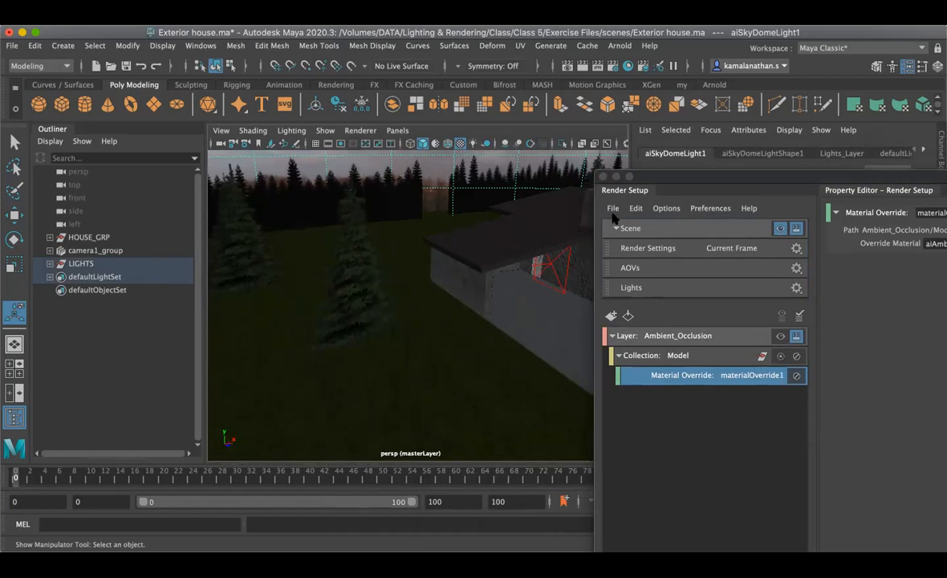
pyautogui.moveTo(608, 171); pyautogui.dragTo(485, 179)
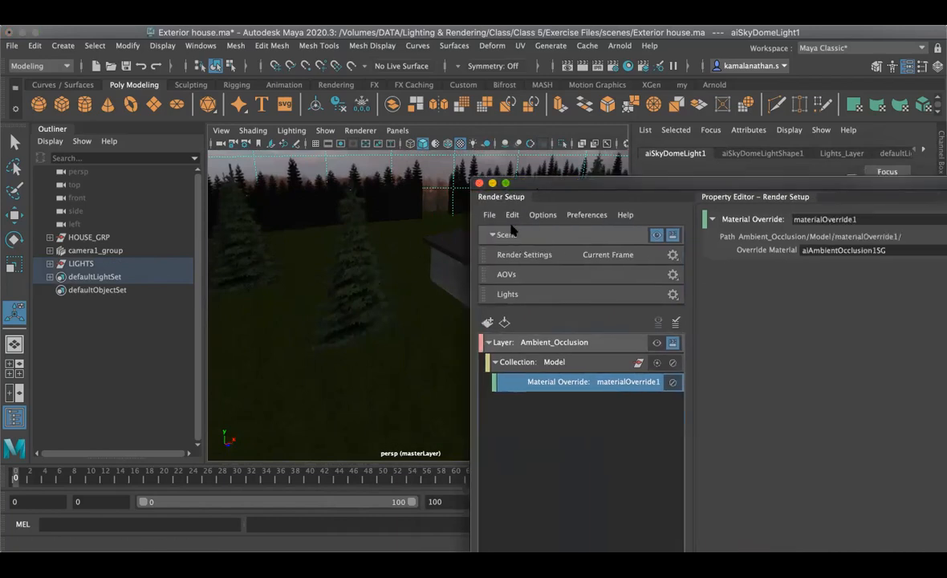
pyautogui.click(656, 342)
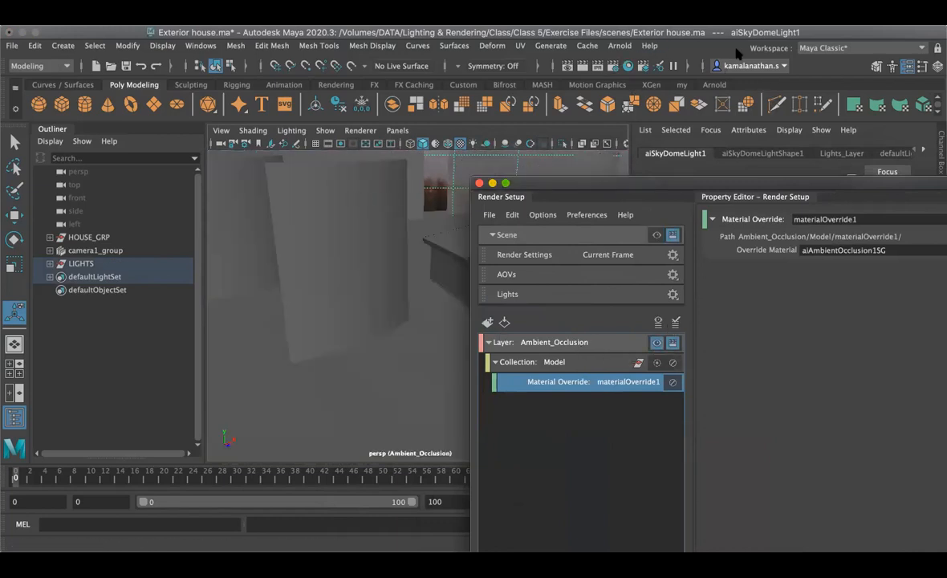
# Step: Check the current ambient occlusion render in the Arnold RenderView
pyautogui.click(618, 46)
pyautogui.click(618, 80)
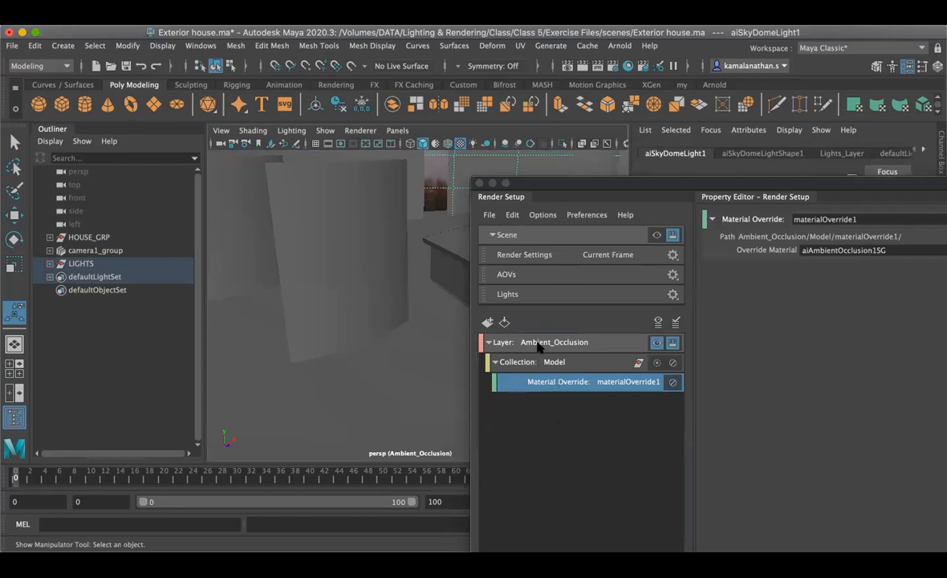
# Step: Add a second collection to the Ambient_Occlusion layer and name it Tree
pyautogui.click(495, 362)
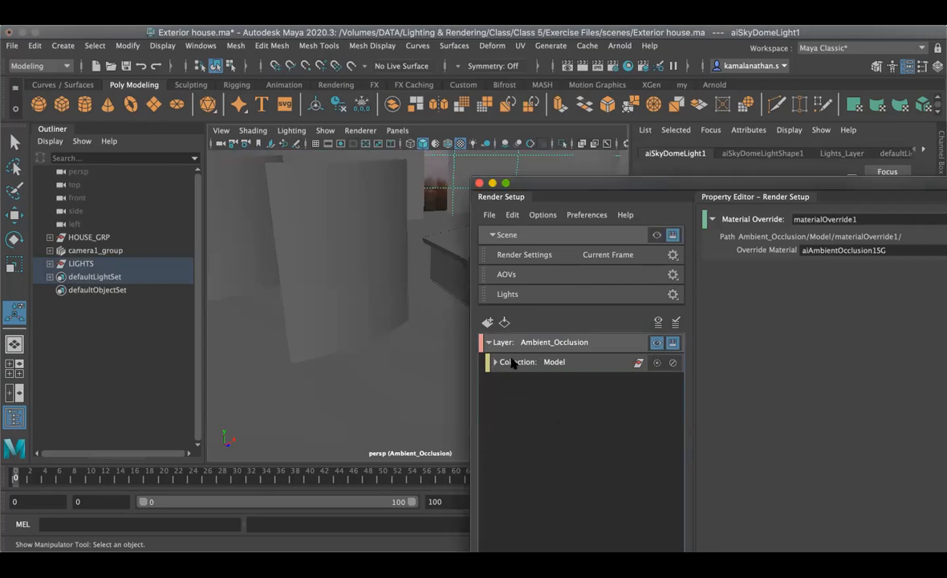
pyautogui.rightClick(552, 346)
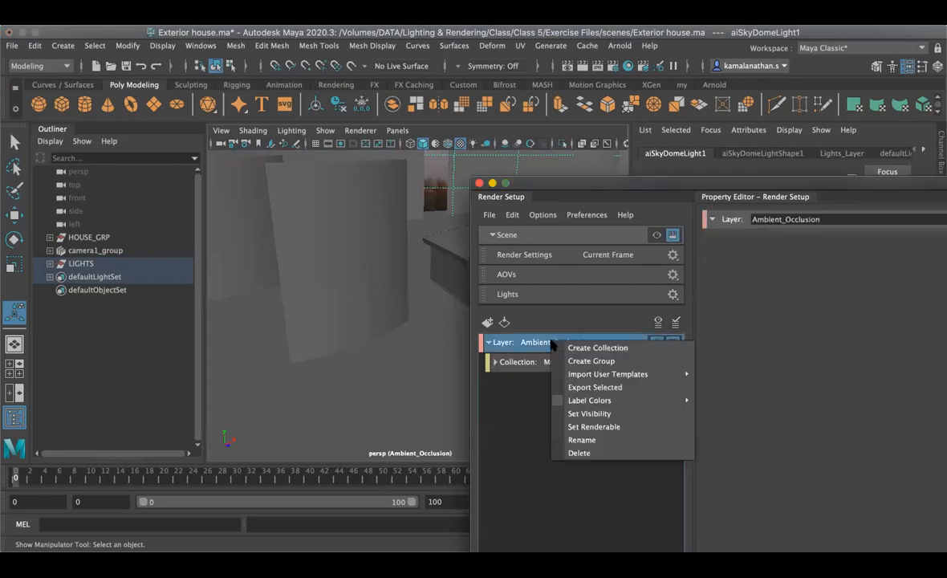
pyautogui.click(585, 348)
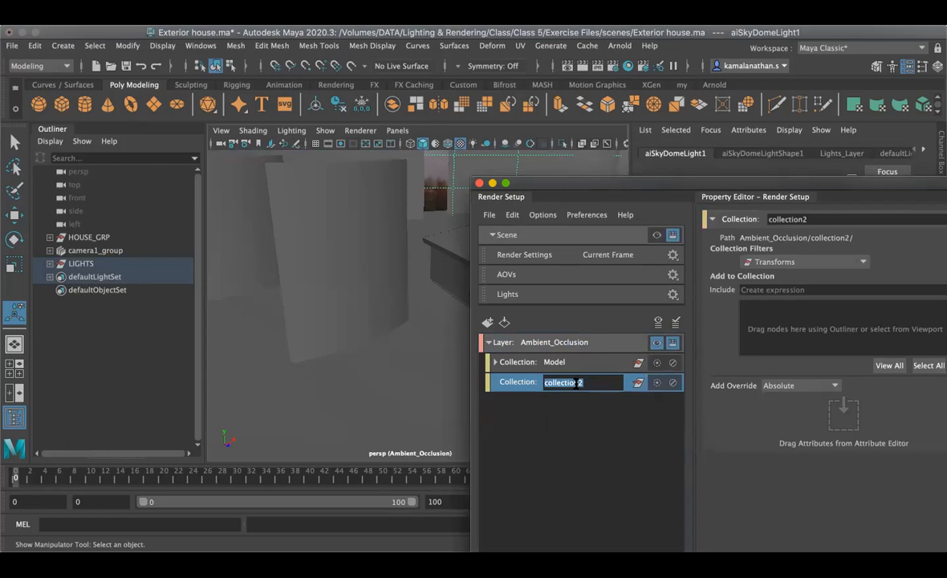
pyautogui.write('Trees')
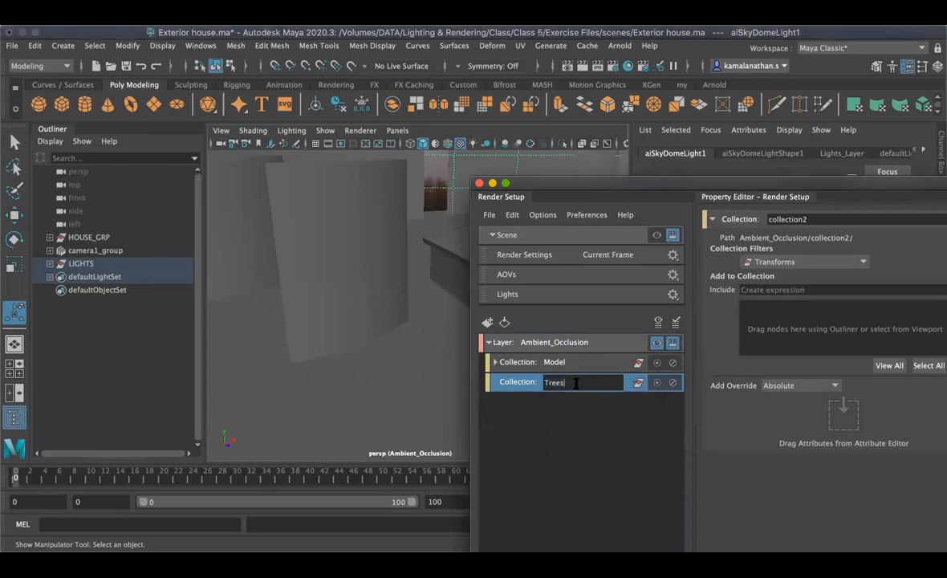
pyautogui.press('Return')
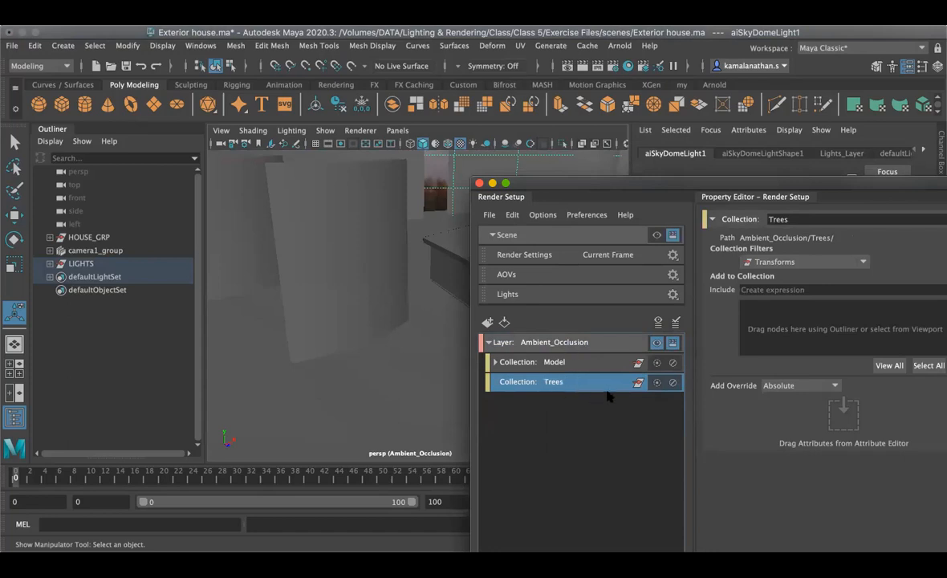
pyautogui.click(806, 219)
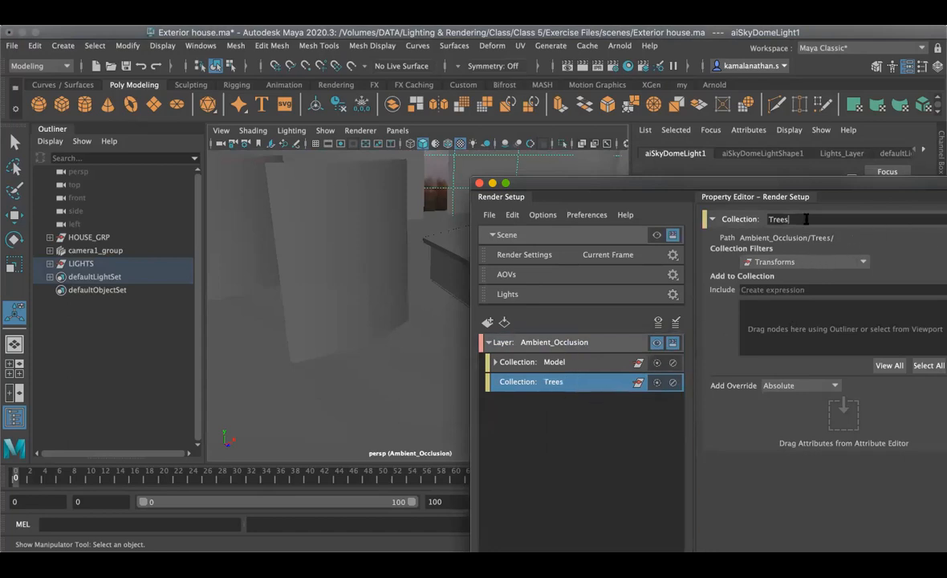
pyautogui.press('BackSpace')
pyautogui.press('Return')
# Step: Expand the Landscape group inside HOUSE_GRP, then select Planter000 and inspect the planter in the perspective view
pyautogui.moveTo(710, 195); pyautogui.dragTo(663, 168)
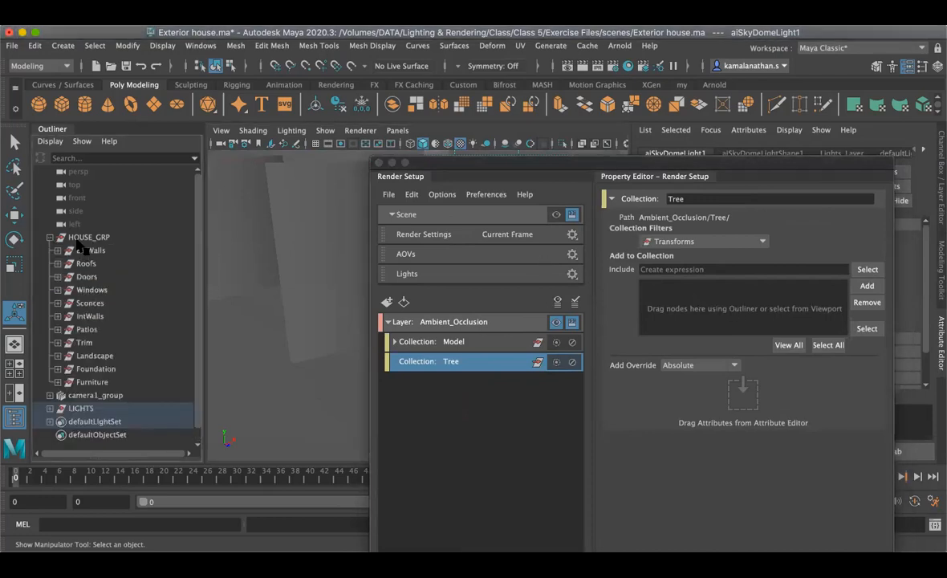
pyautogui.click(57, 355)
pyautogui.scroll(-5, 72, 332)
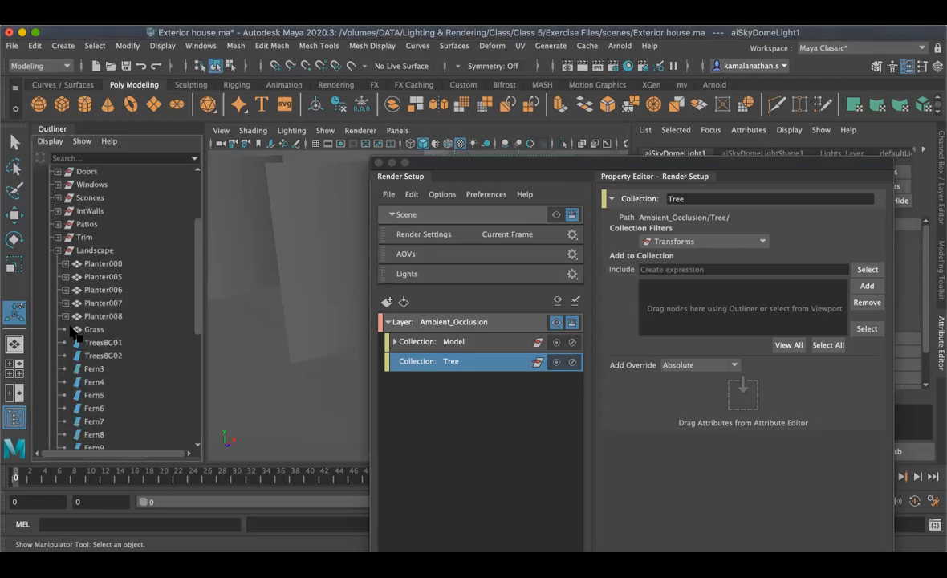
pyautogui.scroll(3, 76, 331)
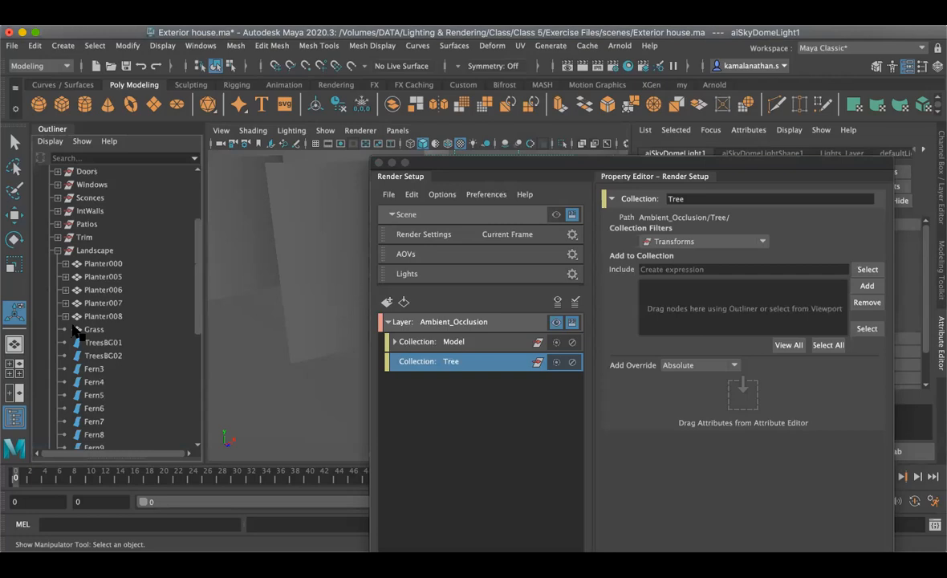
pyautogui.click(101, 263)
pyautogui.moveTo(531, 163); pyautogui.dragTo(799, 224)
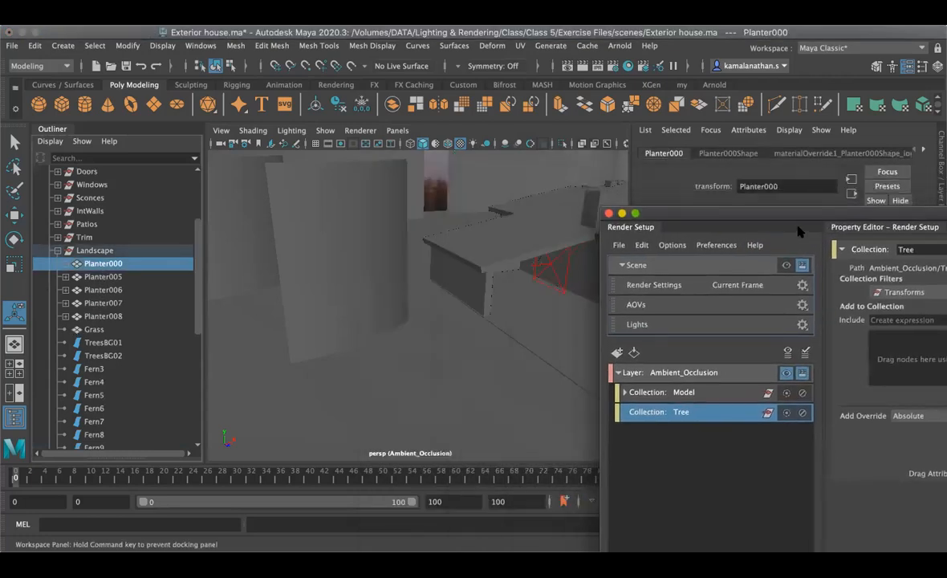
pyautogui.keyDown('alt'); pyautogui.moveTo(484, 235); pyautogui.dragTo(382, 240, button='middle'); pyautogui.keyUp('alt')
pyautogui.scroll(-6, 451, 285)
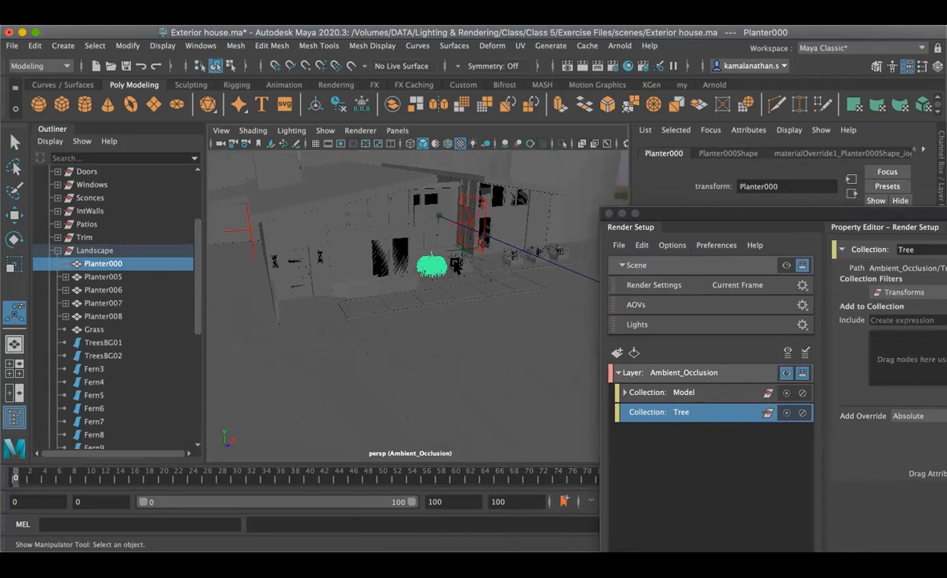
pyautogui.scroll(8, 454, 271)
pyautogui.keyDown('alt'); pyautogui.moveTo(459, 221); pyautogui.dragTo(416, 275, button='middle'); pyautogui.keyUp('alt')
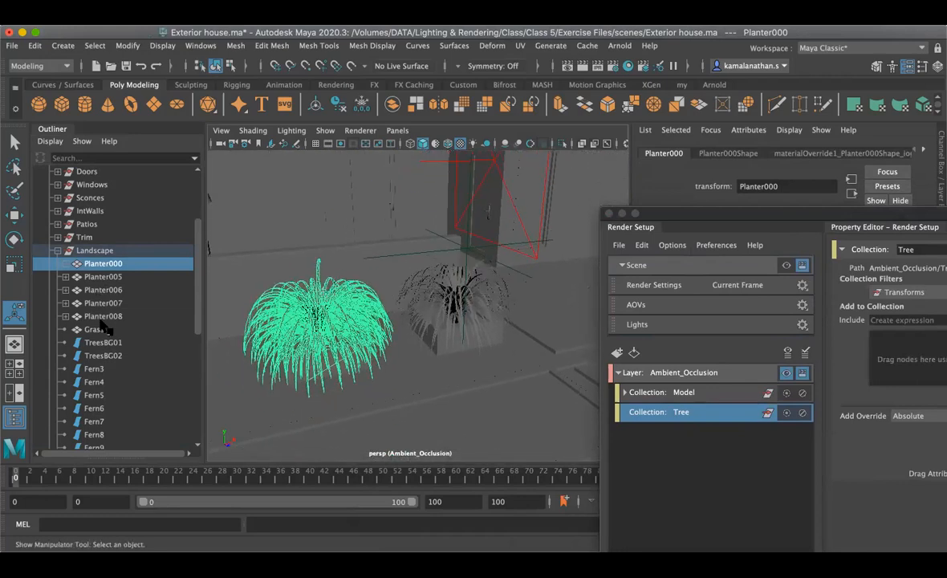
# Step: Frame TreesBG01 in the perspective view and select the Landscape objects from TreesBG01 through TreeB_07
pyautogui.scroll(-3, 97, 284)
pyautogui.click(103, 239)
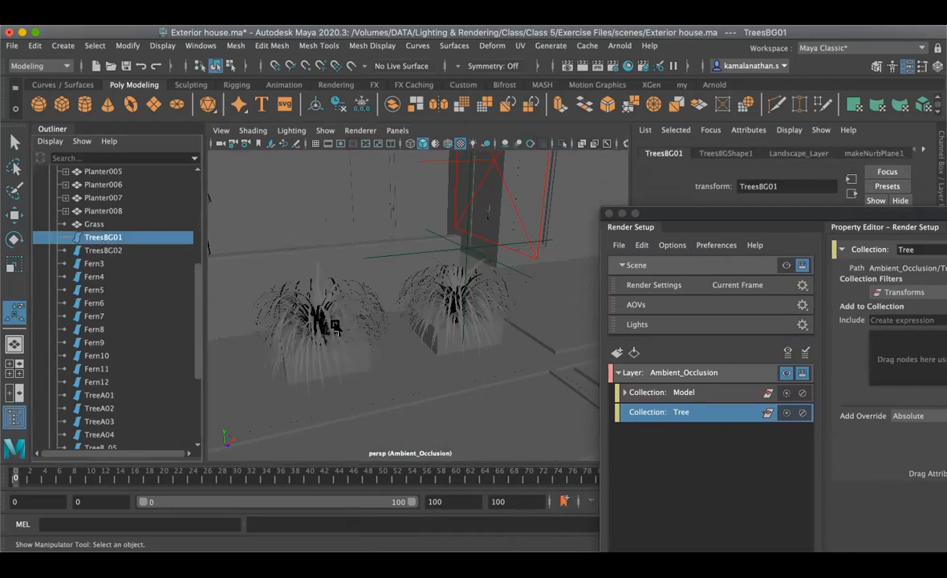
pyautogui.press('f')
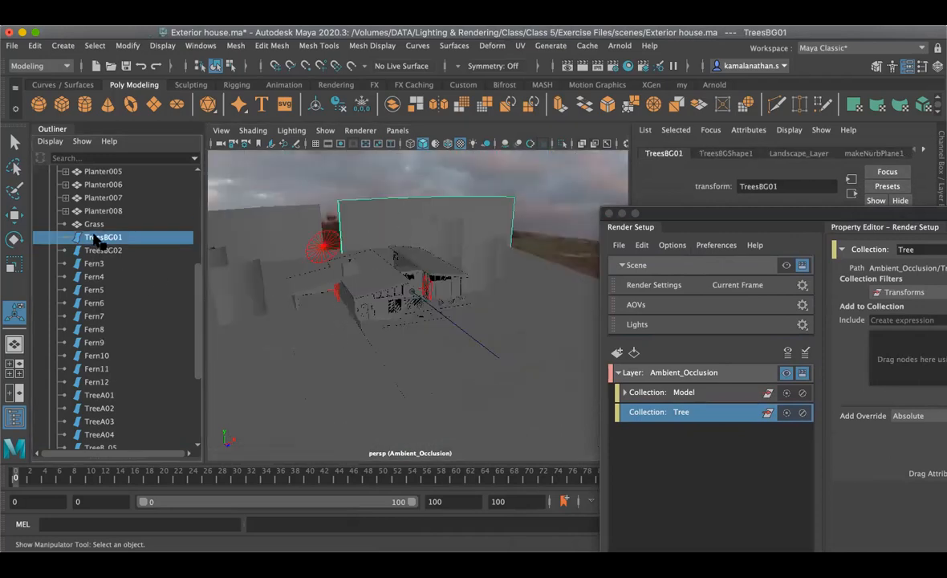
pyautogui.scroll(-3, 100, 305)
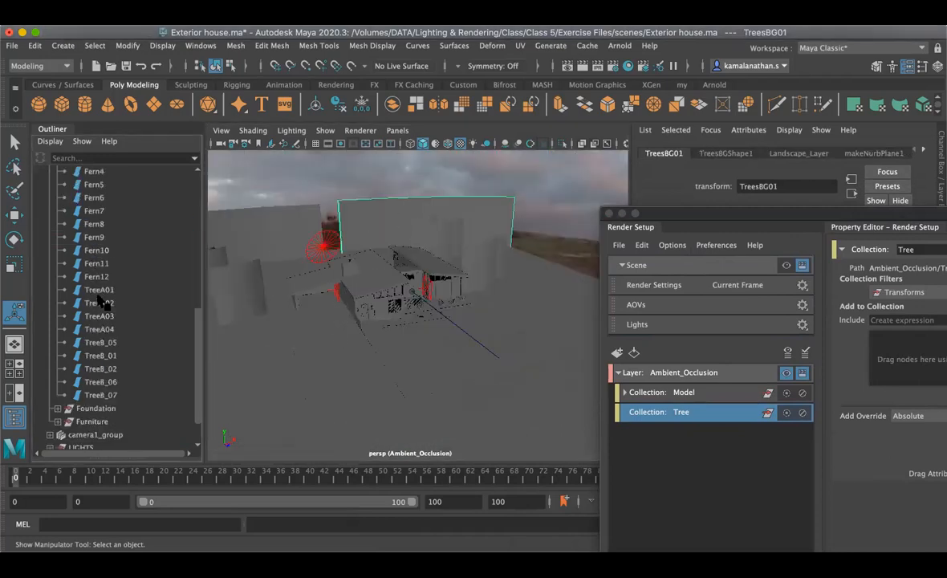
pyautogui.keyDown('shift'); pyautogui.click(101, 395); pyautogui.keyUp('shift')
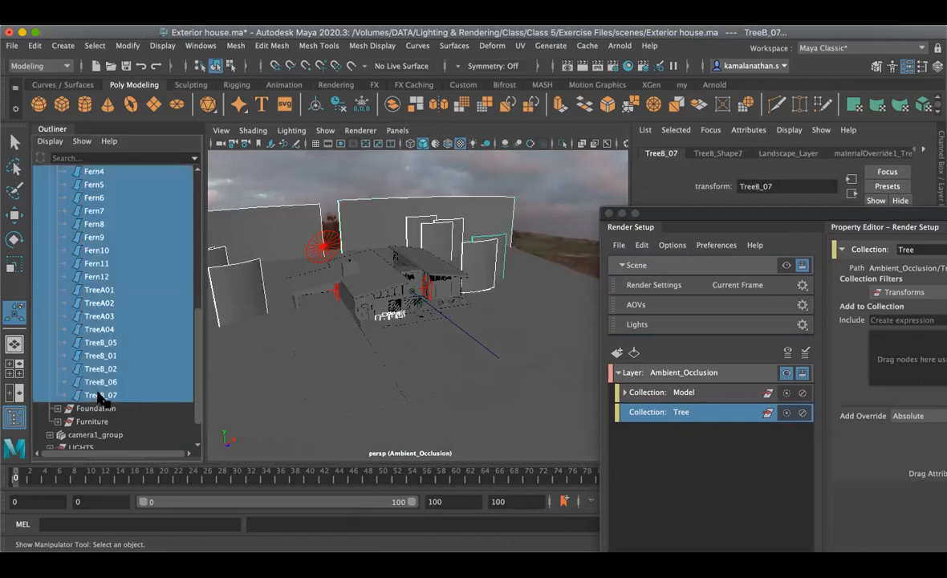
pyautogui.scroll(-6, 98, 355)
pyautogui.scroll(8, 98, 355)
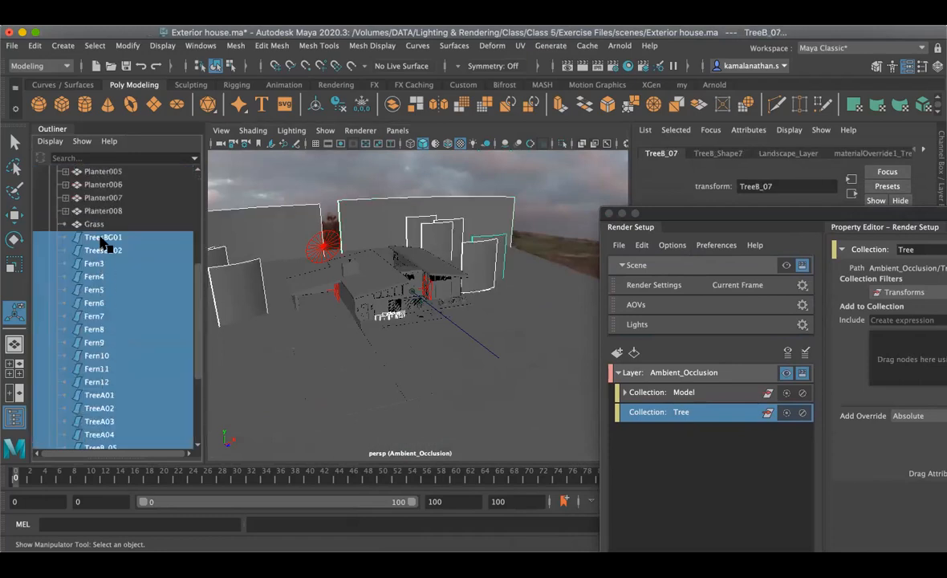
# Step: Reselect all background tree, fern and tree planes in the Landscape group, from TreesBG01 through TreeB_07
pyautogui.click(102, 239)
pyautogui.scroll(-4, 93, 309)
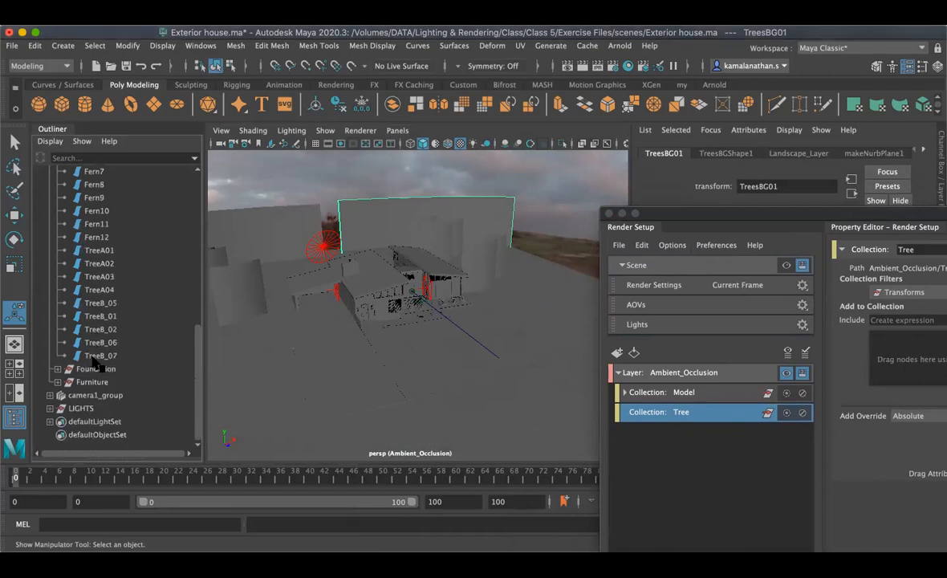
pyautogui.keyDown('shift'); pyautogui.click(93, 359); pyautogui.keyUp('shift')
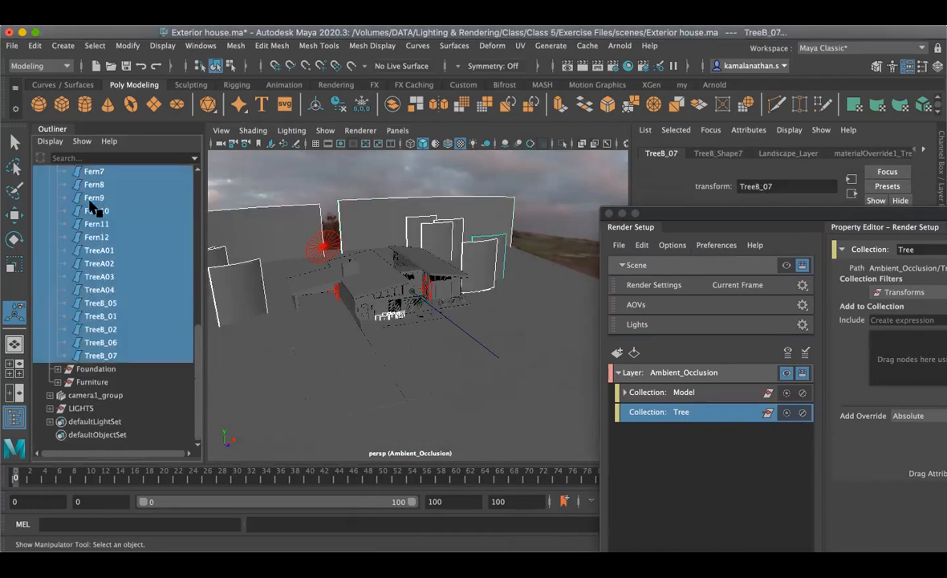
pyautogui.scroll(5, 97, 272)
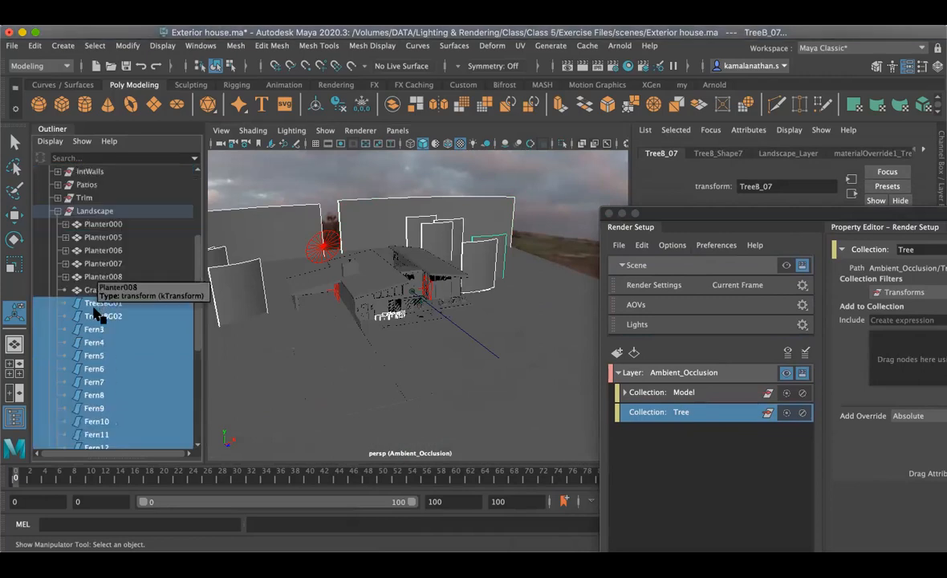
pyautogui.click(94, 306)
pyautogui.moveTo(93, 308)
pyautogui.mouseDown()
pyautogui.moveTo(93, 354)
pyautogui.moveTo(102, 309)
pyautogui.mouseUp()
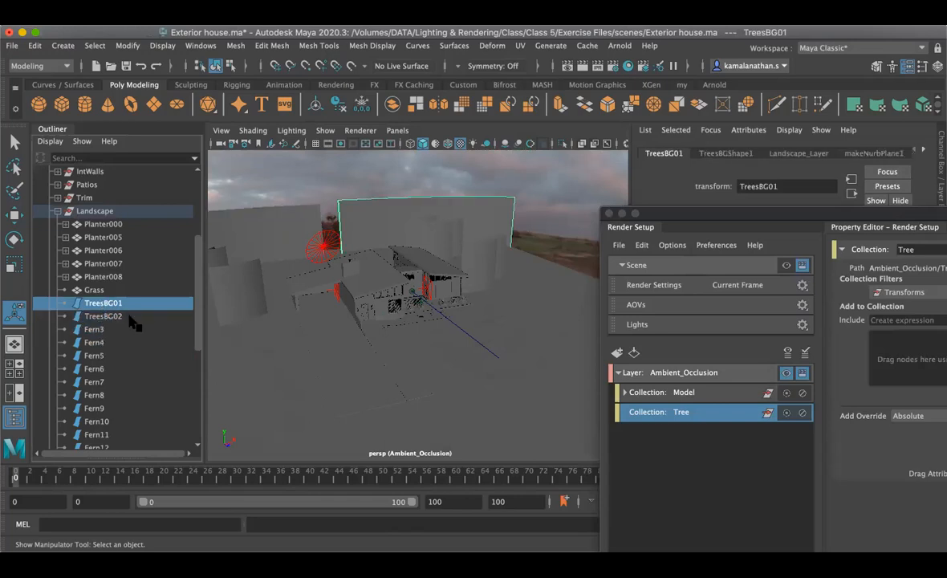
pyautogui.scroll(-5, 110, 303)
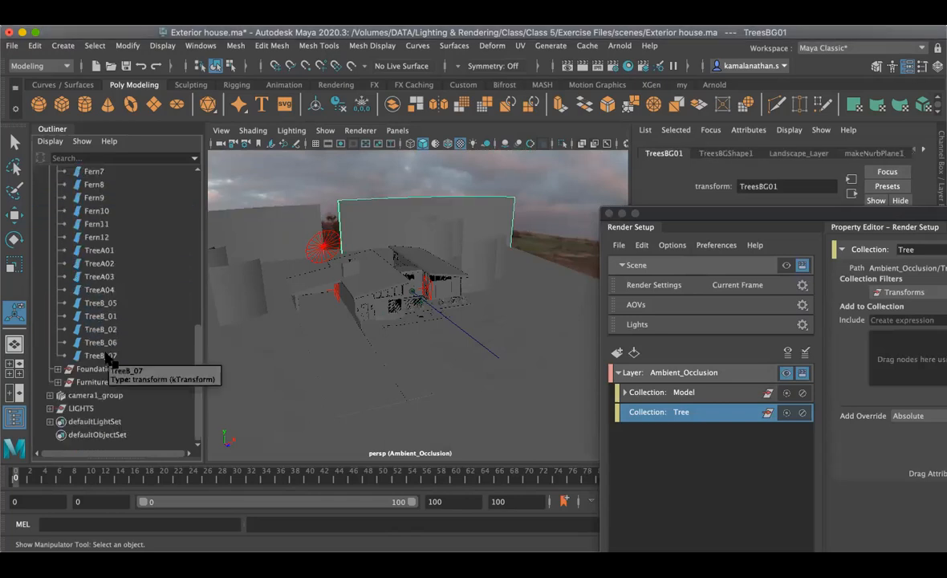
pyautogui.moveTo(107, 357); pyautogui.dragTo(120, 177)
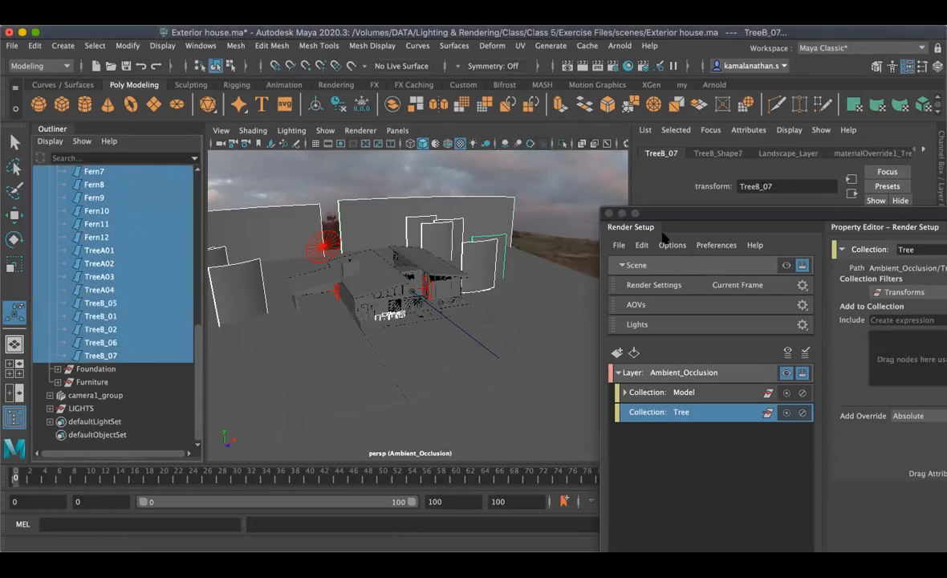
# Step: Add the selected tree and fern planes to the Tree collection in Render Setup
pyautogui.moveTo(675, 218); pyautogui.dragTo(541, 171)
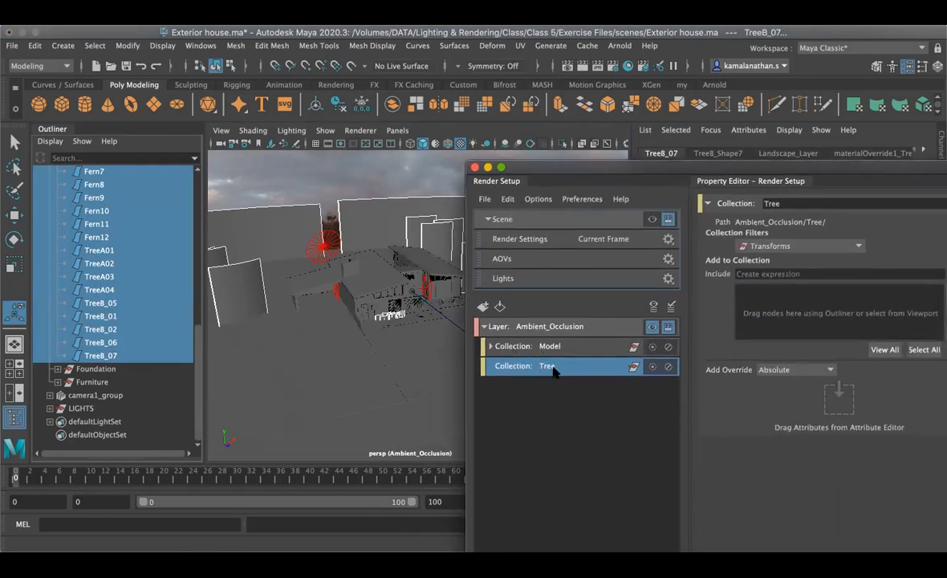
pyautogui.moveTo(95, 254); pyautogui.dragTo(792, 292)
pyautogui.moveTo(791, 181); pyautogui.dragTo(563, 161)
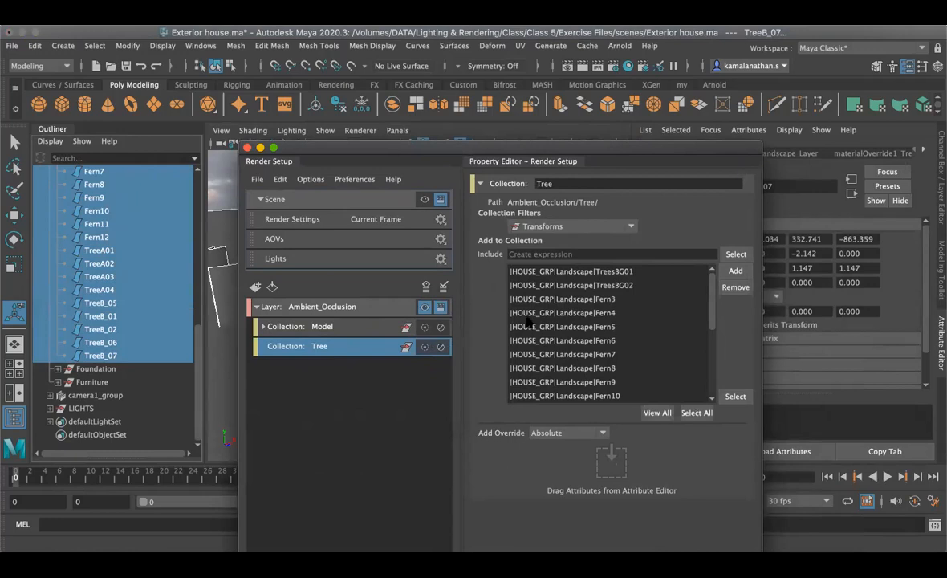
pyautogui.moveTo(564, 151); pyautogui.dragTo(672, 269)
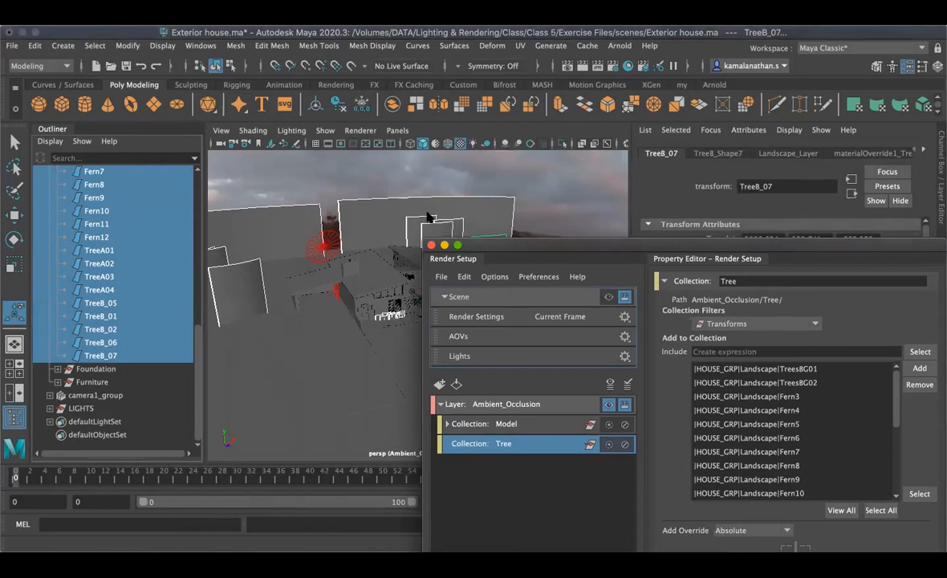
# Step: Examine the tree planes in the ambient occlusion render in Arnold RenderView, and close it
pyautogui.click(620, 46)
pyautogui.click(638, 82)
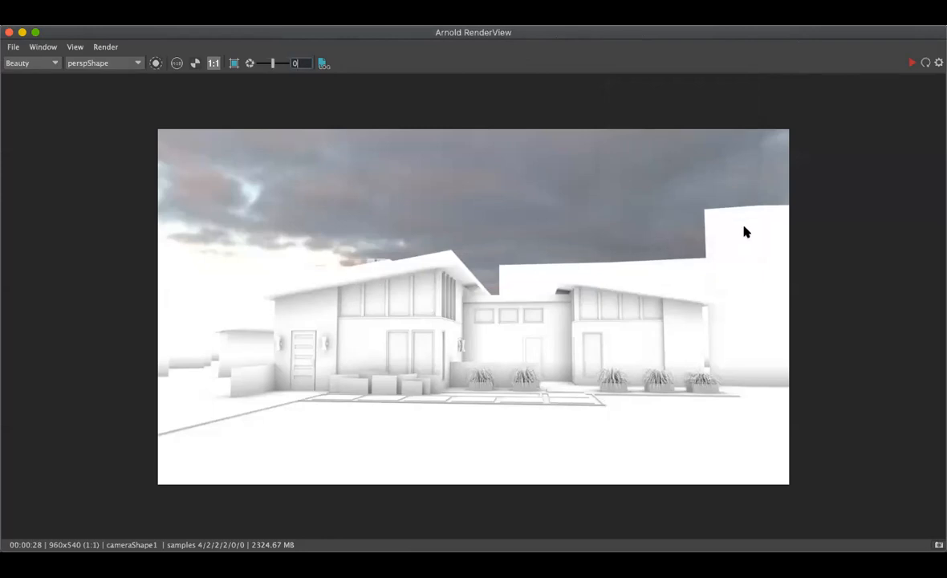
pyautogui.click(9, 32)
# Step: Show the TreeB_Shape7 attributes of the selected trees and locate the Visibility setting under Object Display
pyautogui.moveTo(480, 235); pyautogui.dragTo(247, 446)
pyautogui.click(939, 185)
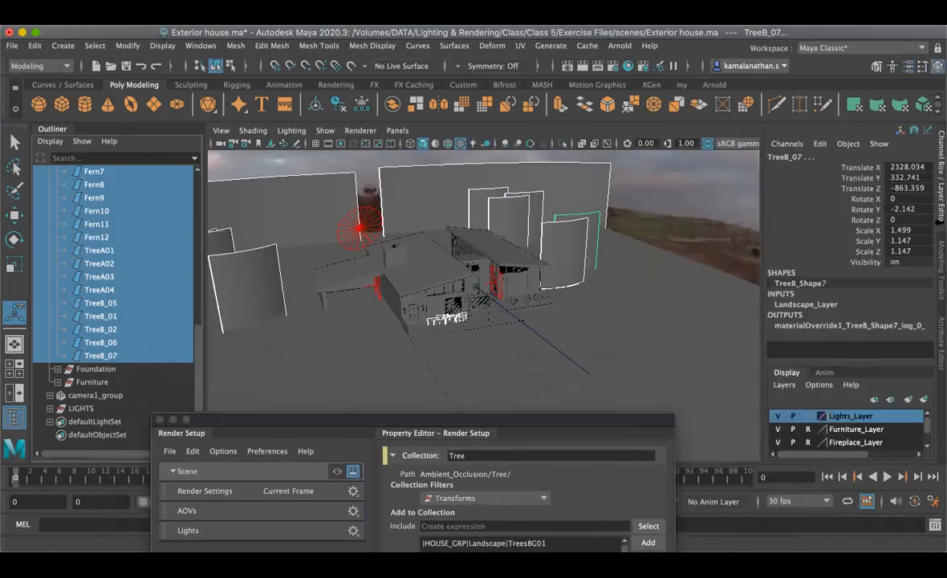
pyautogui.click(939, 340)
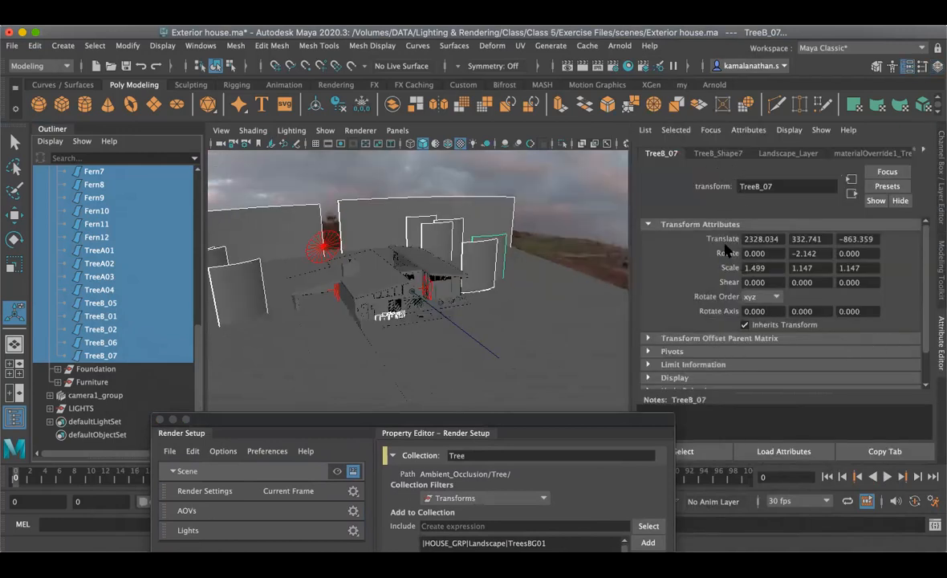
pyautogui.scroll(-2, 726, 253)
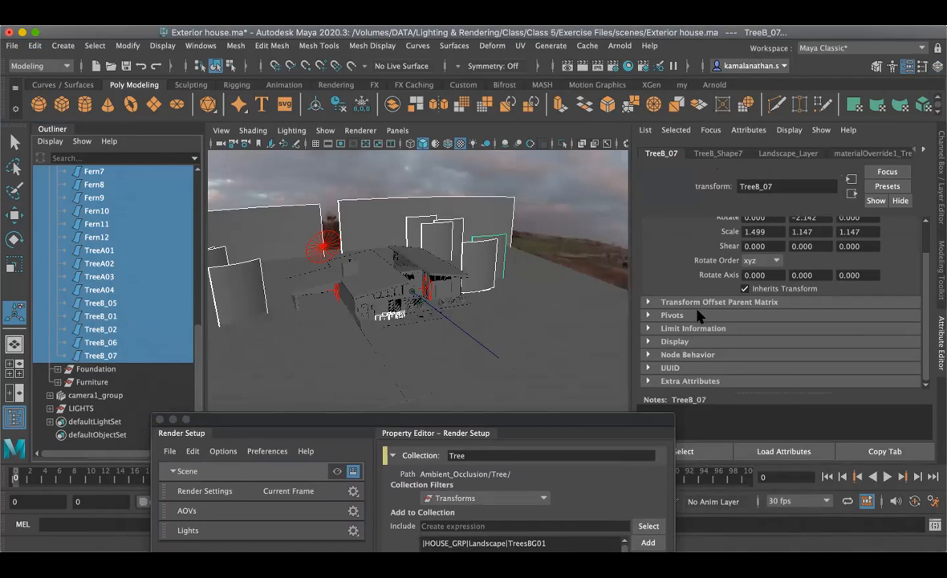
pyautogui.click(707, 151)
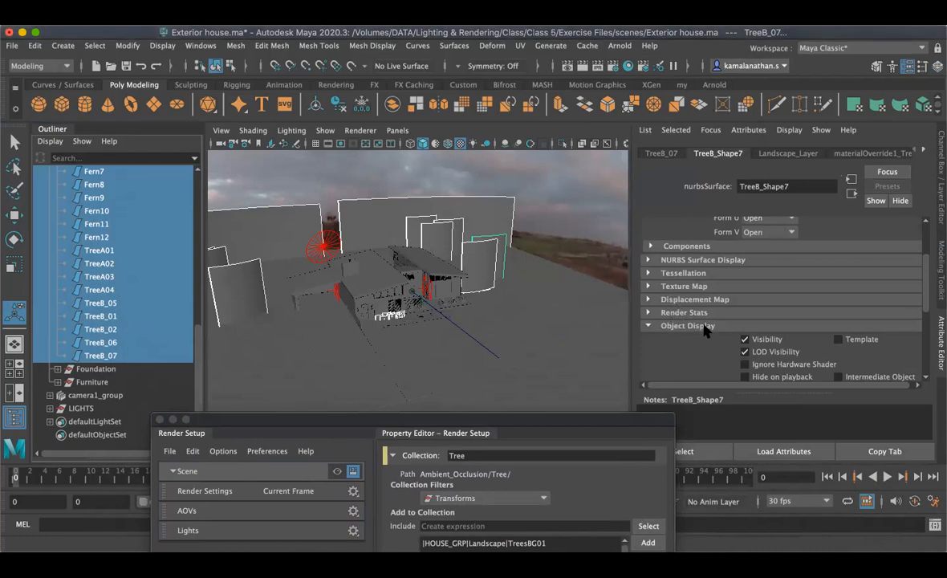
pyautogui.scroll(-3, 705, 331)
# Step: Toggle the Visibility of TreeB_Shape7 off and on while viewing its plane among the other trees
pyautogui.click(745, 261)
pyautogui.click(746, 261)
pyautogui.press('f')
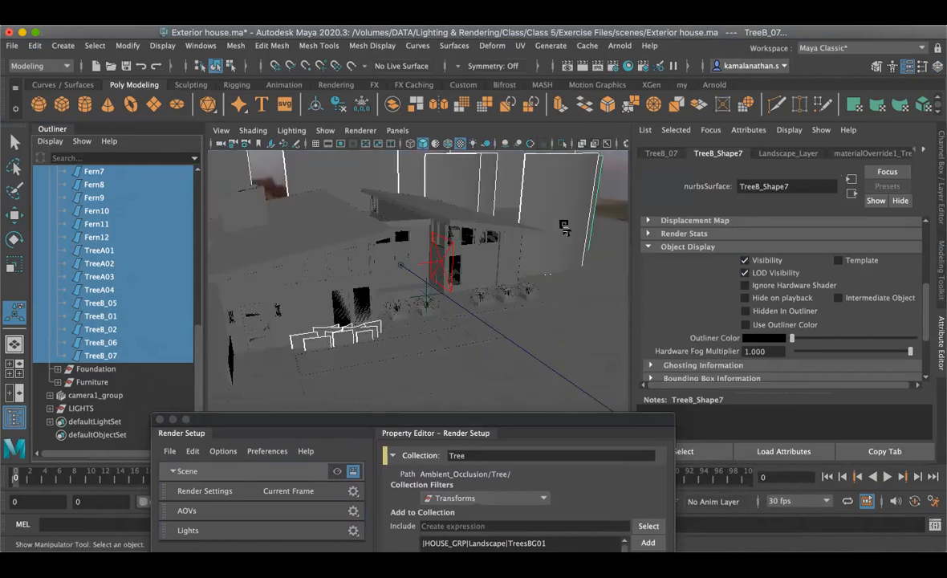
pyautogui.keyDown('alt'); pyautogui.moveTo(526, 246); pyautogui.dragTo(414, 304, button='middle'); pyautogui.keyUp('alt')
pyautogui.keyDown('alt'); pyautogui.moveTo(484, 273); pyautogui.dragTo(482, 301); pyautogui.keyUp('alt')
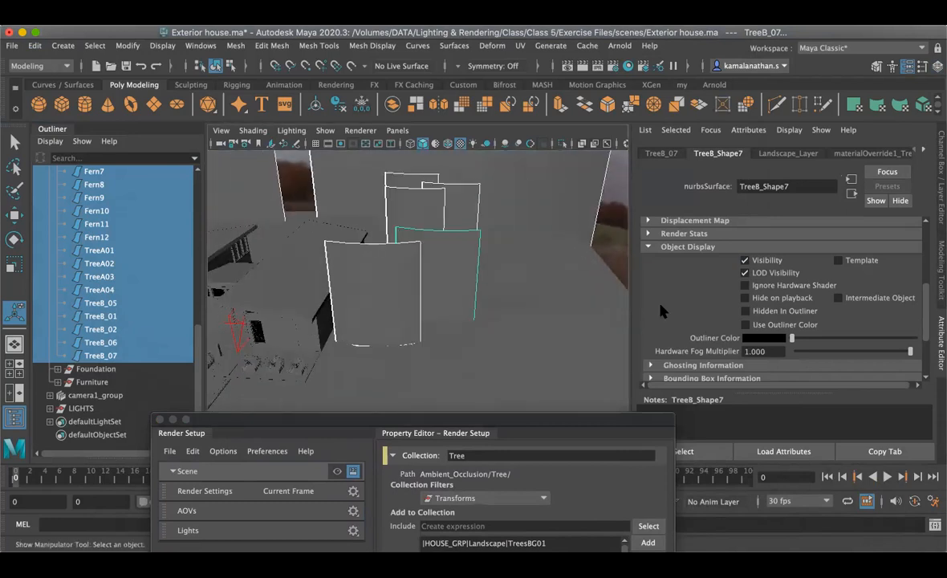
pyautogui.click(745, 261)
pyautogui.click(745, 261)
# Step: Add an absolute Visibility override from TreeB_Shape7 to the Tree collection and turn that Visibility off
pyautogui.moveTo(448, 422); pyautogui.dragTo(446, 168)
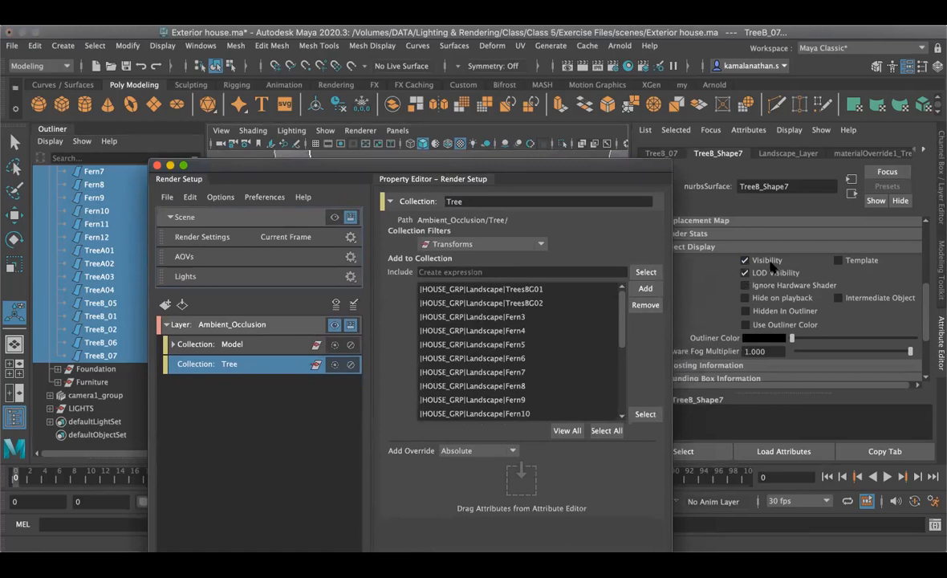
pyautogui.moveTo(770, 259); pyautogui.dragTo(530, 492, button='middle')
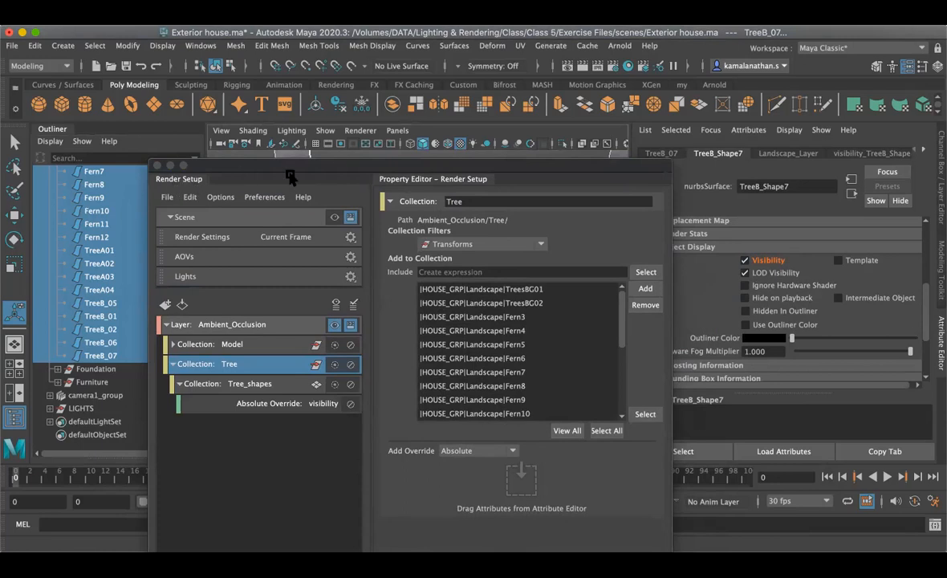
pyautogui.moveTo(338, 167); pyautogui.dragTo(607, 318)
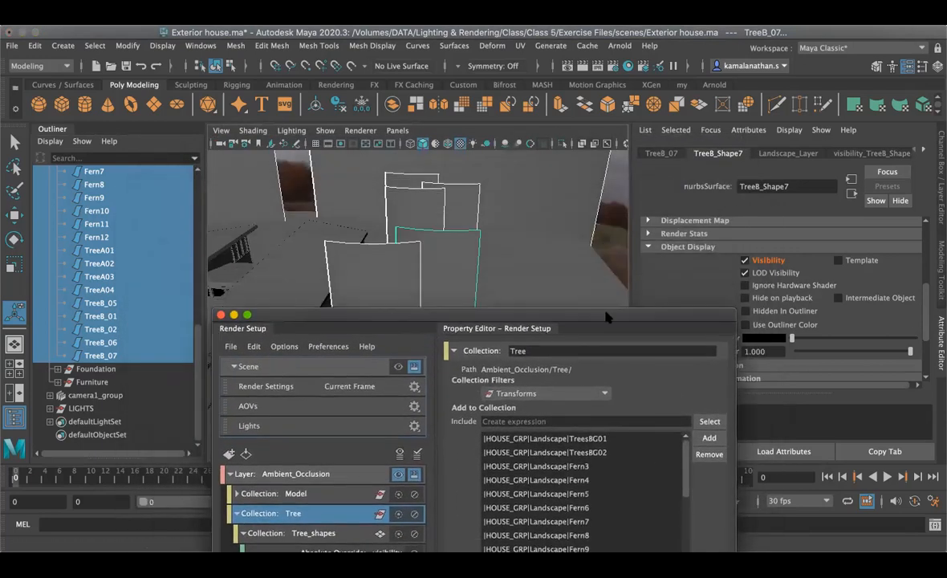
pyautogui.click(745, 260)
pyautogui.moveTo(600, 316); pyautogui.dragTo(707, 335)
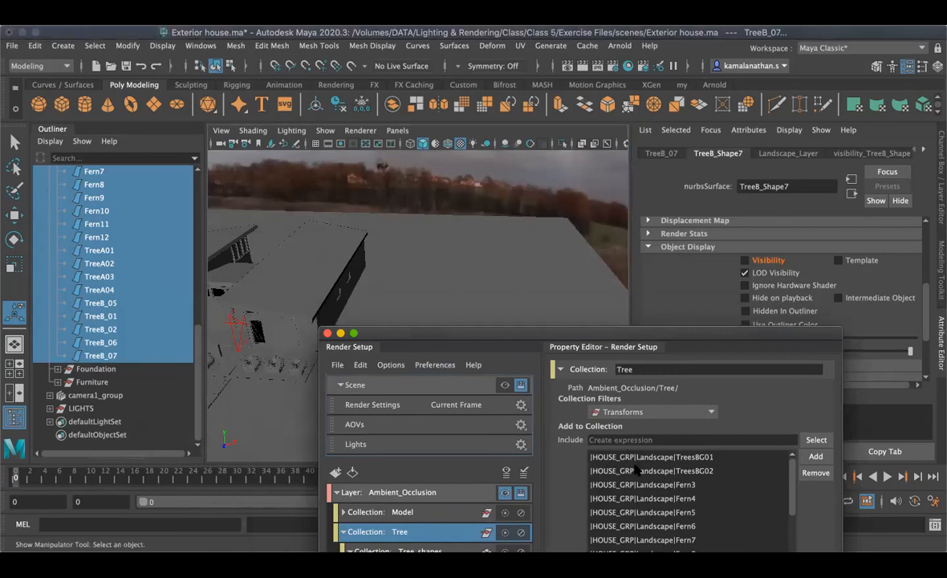
# Step: Render the perspective view in Arnold RenderView to check the tree visibility override, stop the render and minimize the window
pyautogui.moveTo(632, 333); pyautogui.dragTo(618, 224)
pyautogui.moveTo(709, 232); pyautogui.dragTo(533, 210)
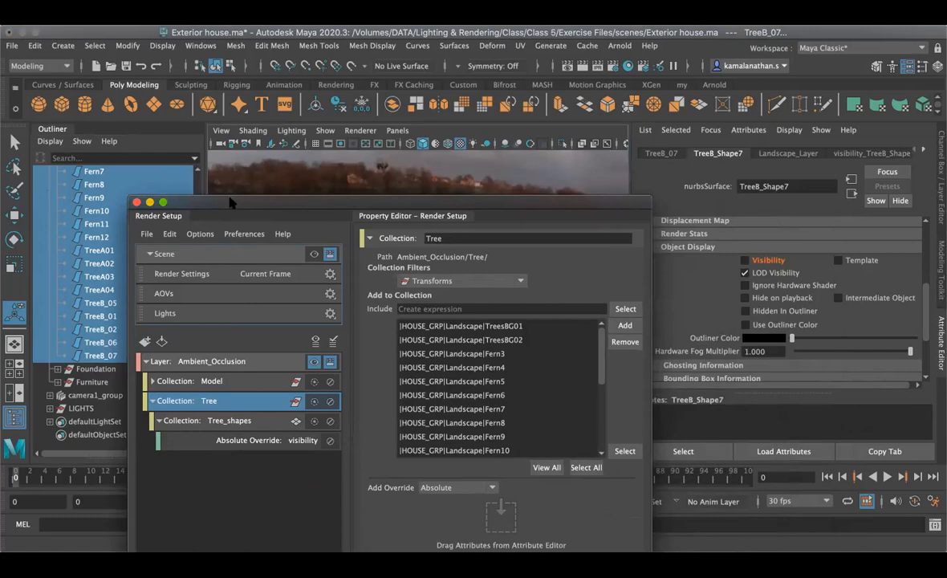
pyautogui.click(620, 45)
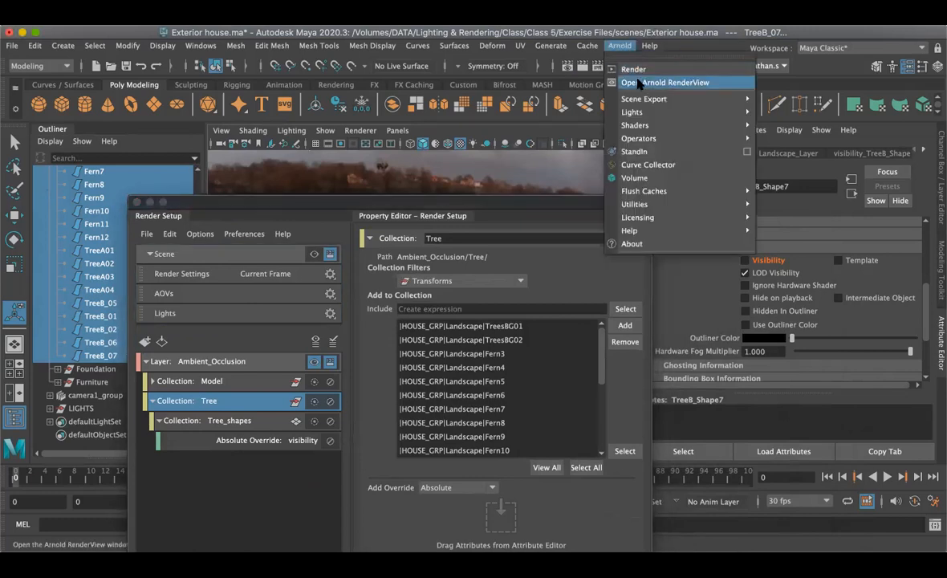
pyautogui.click(642, 79)
pyautogui.click(911, 62)
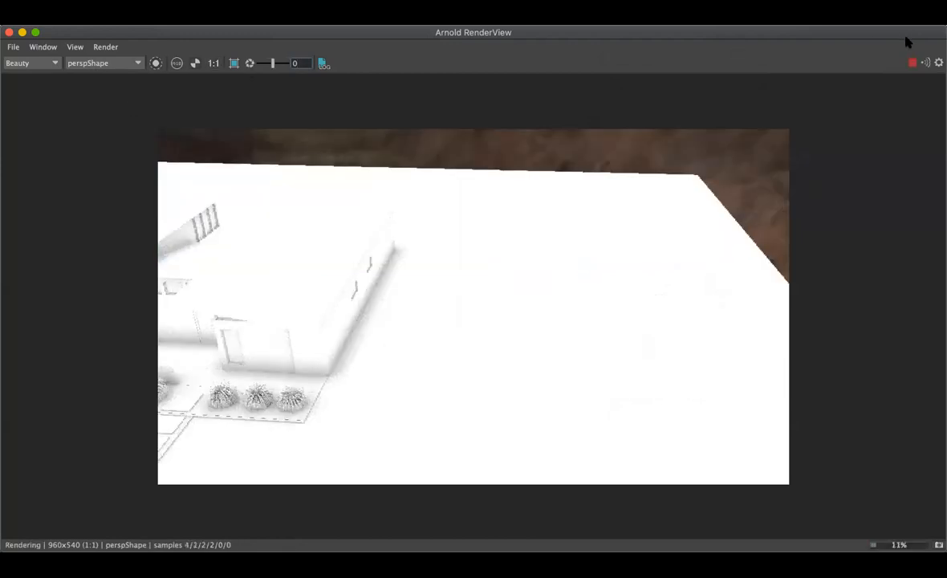
pyautogui.click(20, 33)
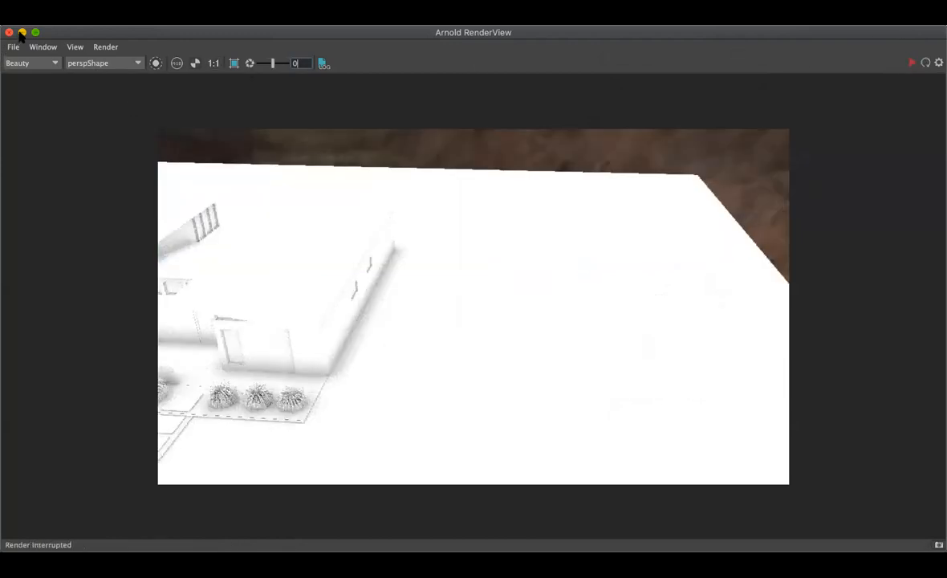
pyautogui.click(20, 33)
# Step: Switch the viewport to camera1 and try to bring up Arnold RenderView again
pyautogui.moveTo(402, 207); pyautogui.dragTo(405, 320)
pyautogui.click(398, 130)
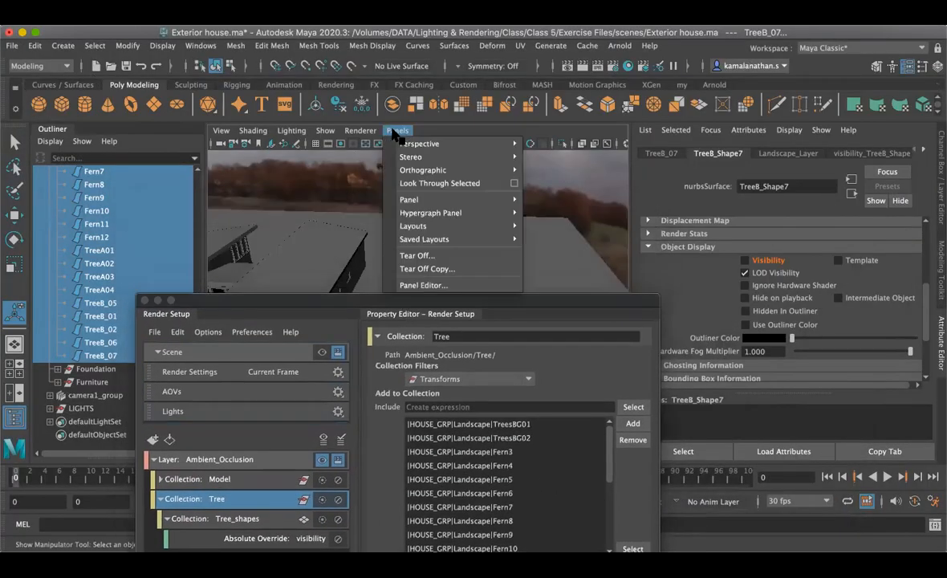
pyautogui.click(558, 144)
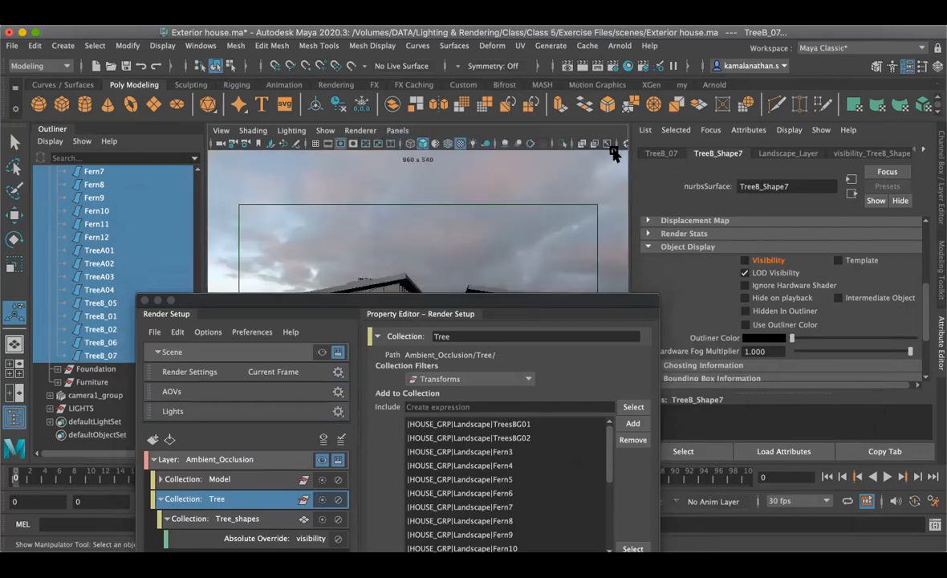
pyautogui.click(619, 46)
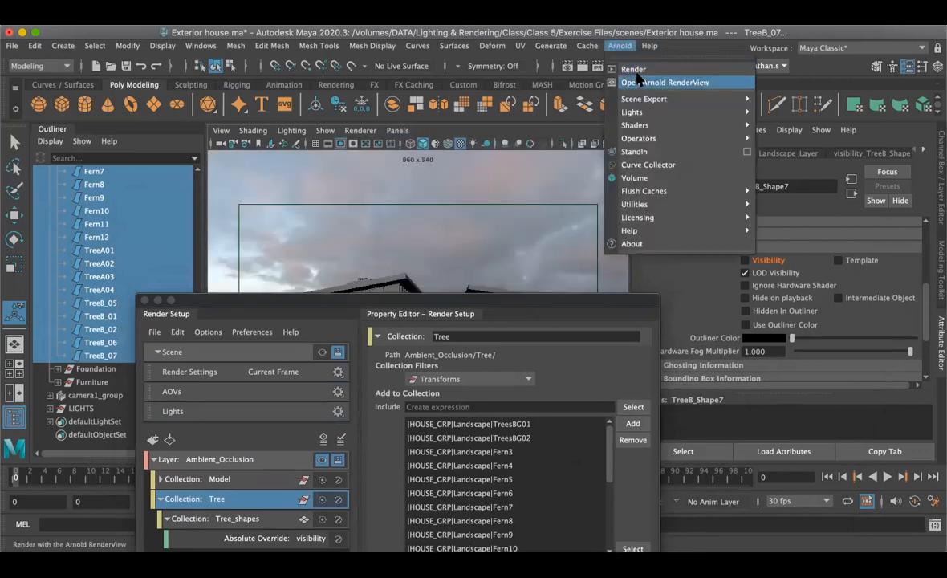
pyautogui.click(630, 80)
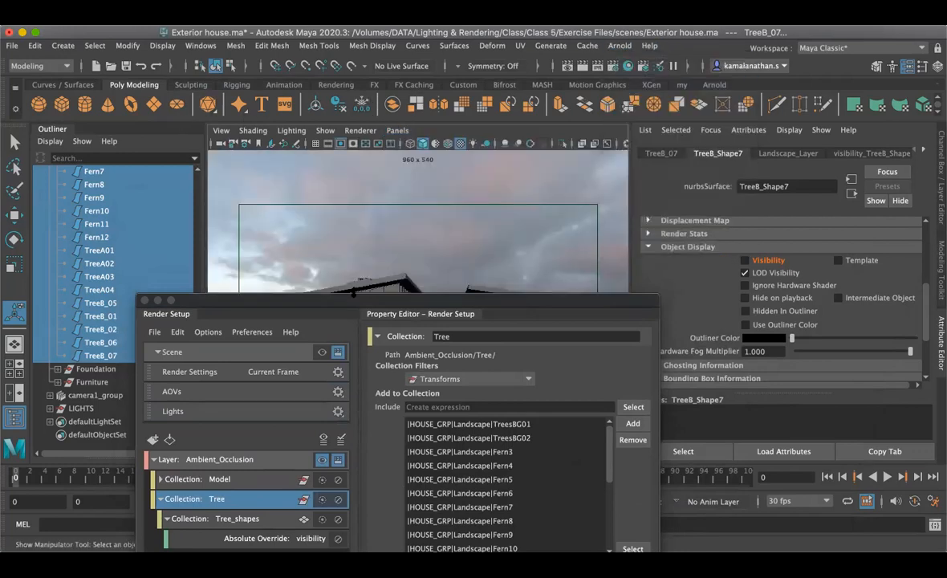
pyautogui.click(619, 45)
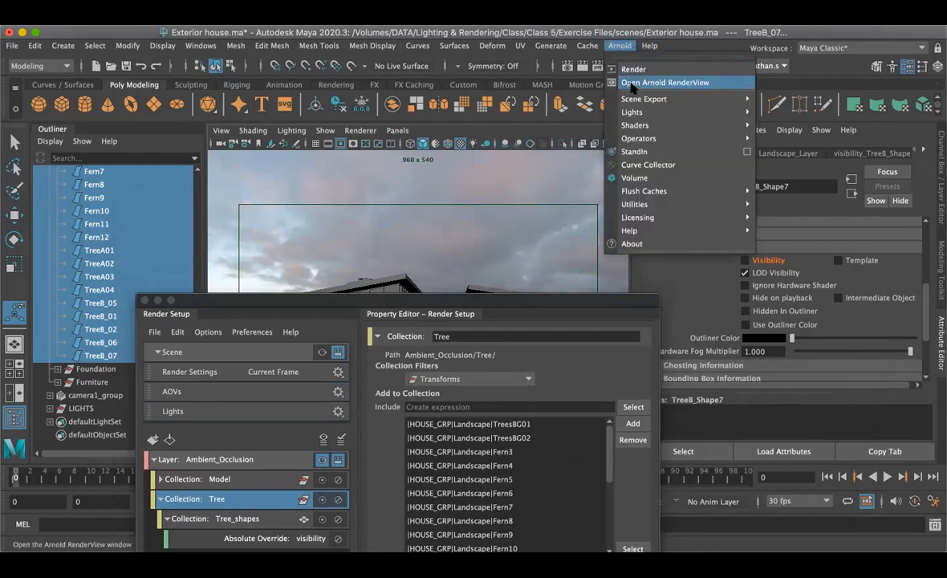
pyautogui.click(630, 80)
pyautogui.moveTo(543, 299); pyautogui.dragTo(529, 131)
pyautogui.click(129, 136)
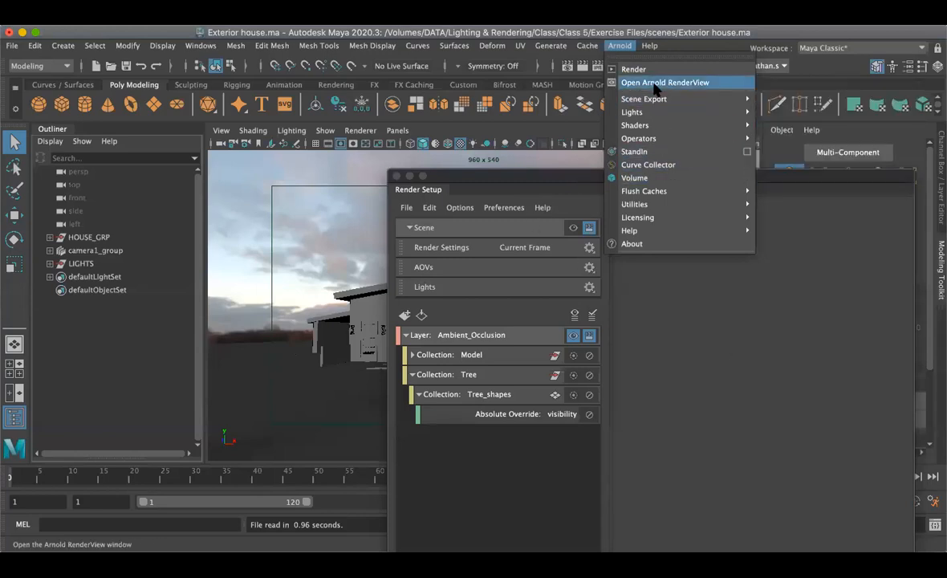
# Step: Render the ambient occlusion layer through the house camera in Arnold RenderView, stop it and close the window
pyautogui.click(655, 83)
pyautogui.click(911, 64)
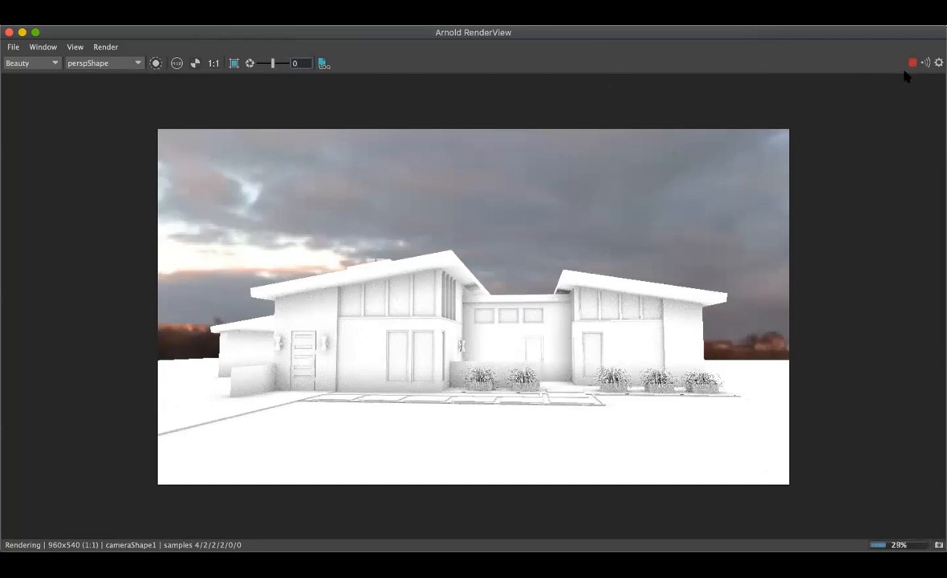
pyautogui.press('Escape')
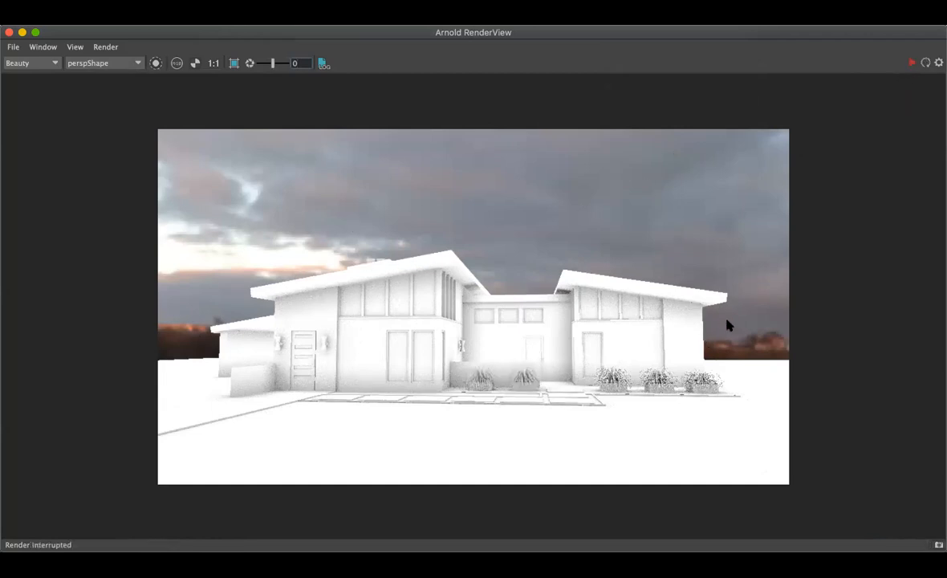
pyautogui.click(9, 32)
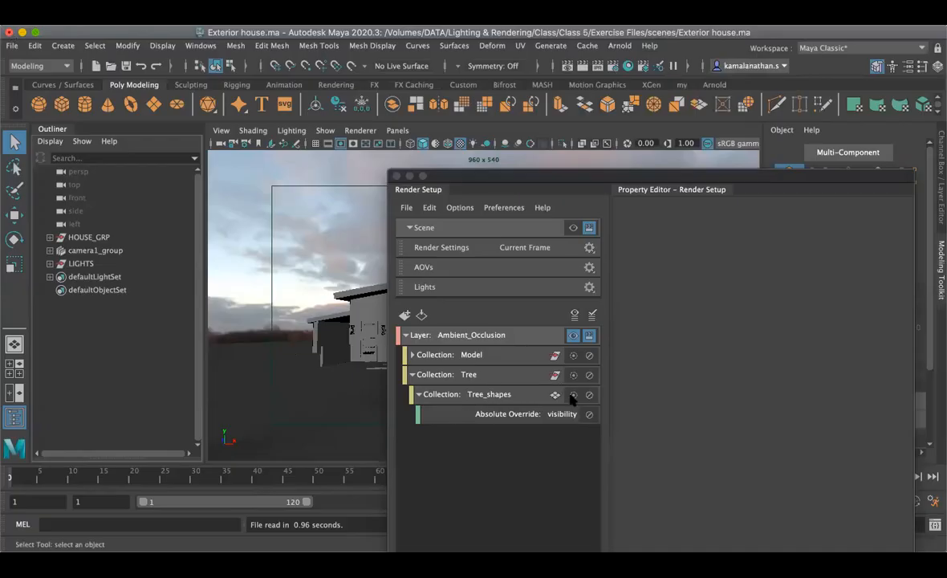
# Step: Examine the cameraShape1 ambient occlusion image in Arnold RenderView, and close both RenderView and Render Setup
pyautogui.click(419, 394)
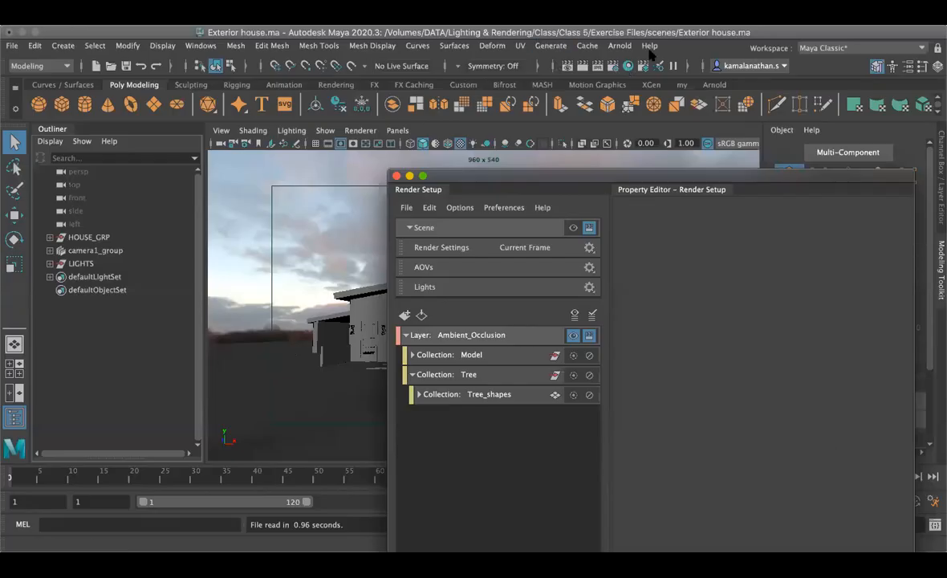
pyautogui.click(620, 45)
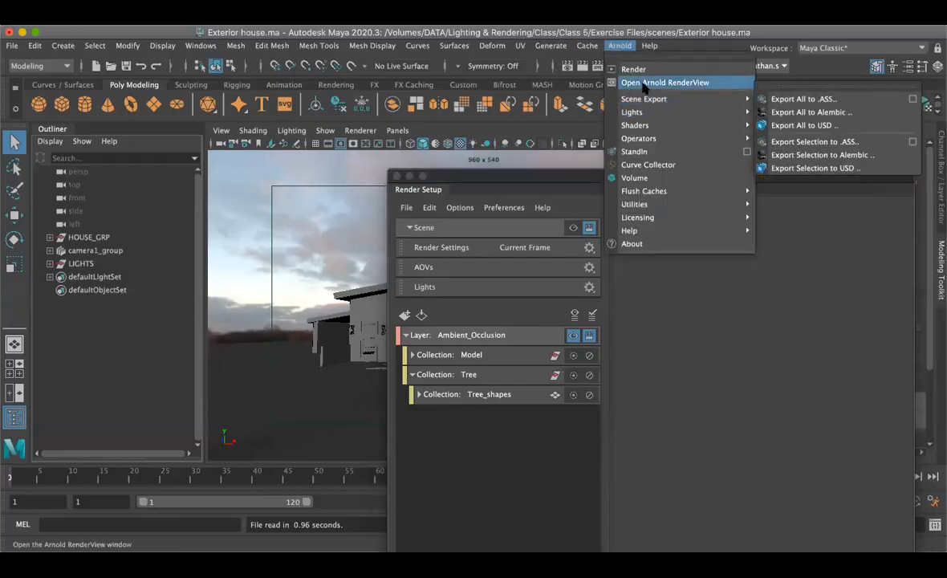
pyautogui.click(646, 83)
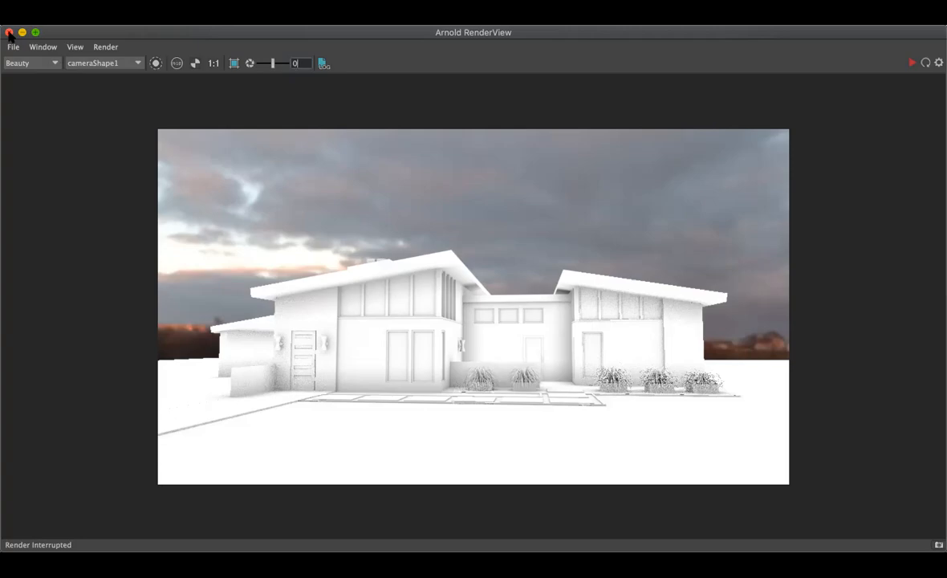
pyautogui.click(9, 32)
pyautogui.click(395, 175)
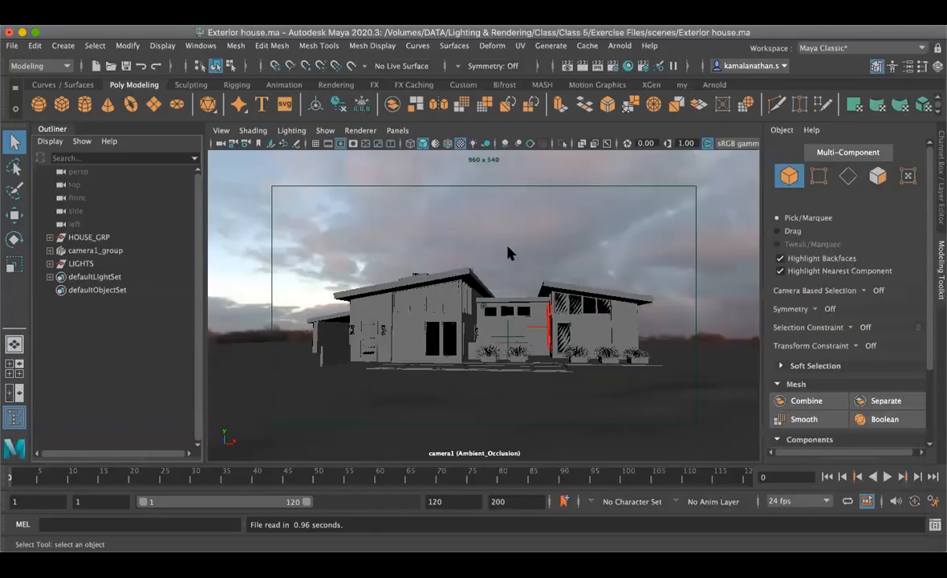
# Step: Switch the viewport to the persp camera and bring the front of the house into view
pyautogui.click(397, 130)
pyautogui.moveTo(497, 145)
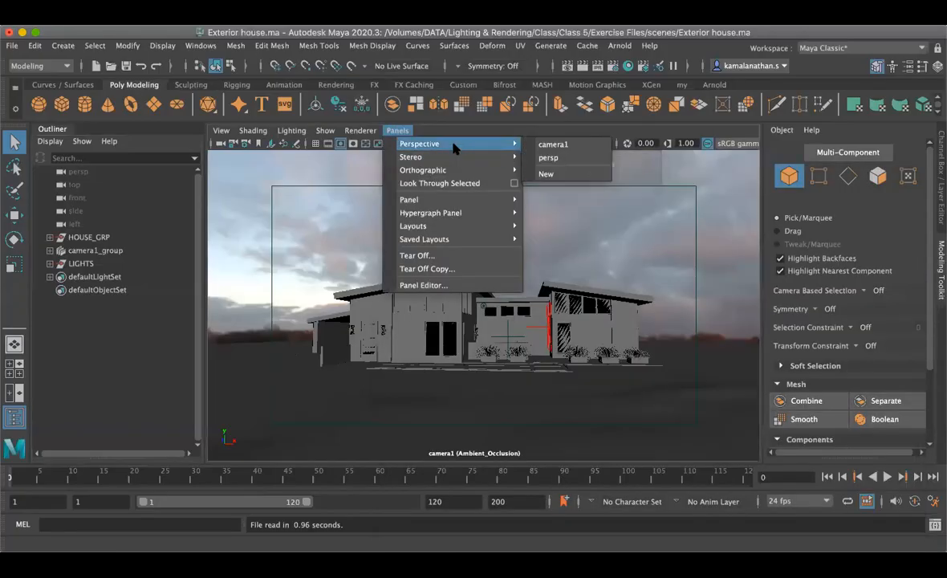
pyautogui.click(548, 157)
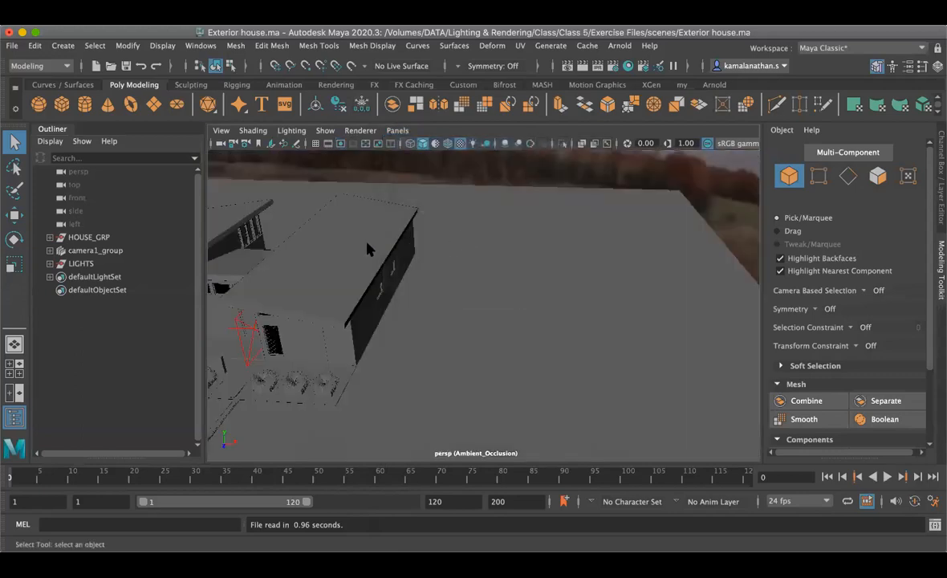
pyautogui.keyDown('alt'); pyautogui.moveTo(604, 277); pyautogui.dragTo(576, 293); pyautogui.keyUp('alt')
pyautogui.keyDown('alt'); pyautogui.moveTo(574, 292); pyautogui.dragTo(435, 269, button='middle'); pyautogui.keyUp('alt')
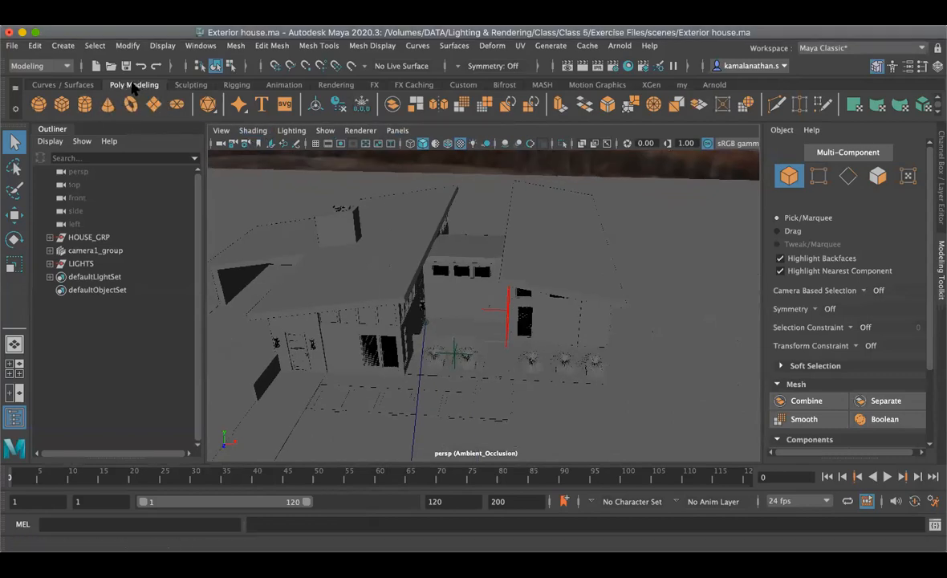
# Step: Create a polygon plane and scale it up uniformly so it spreads across the ground around the house
pyautogui.click(64, 46)
pyautogui.moveTo(84, 92)
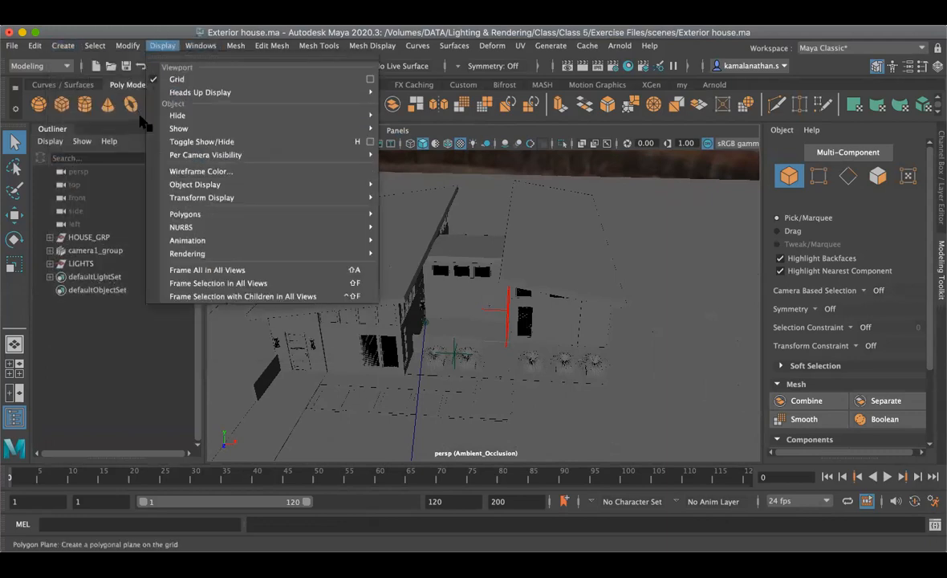
pyautogui.moveTo(127, 46)
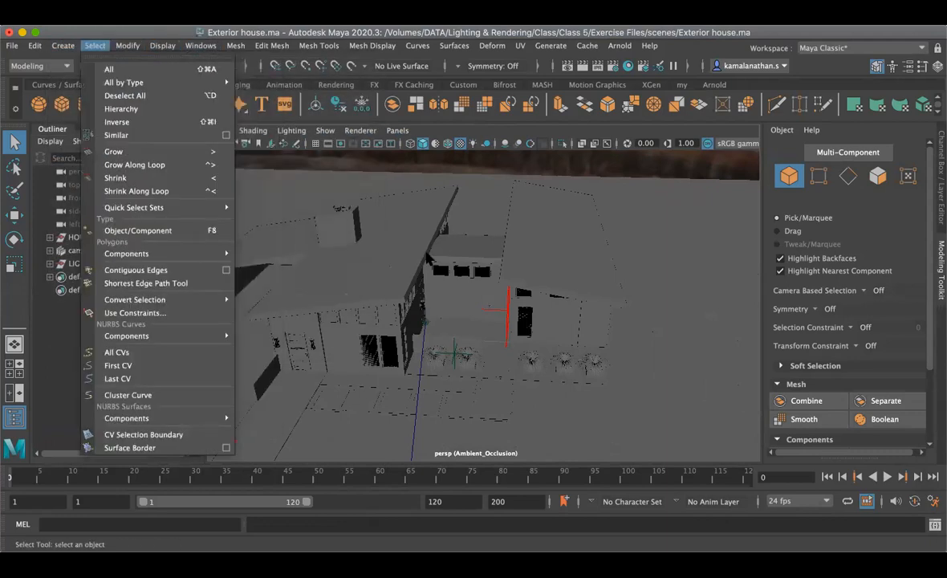
pyautogui.click(394, 235)
pyautogui.click(154, 105)
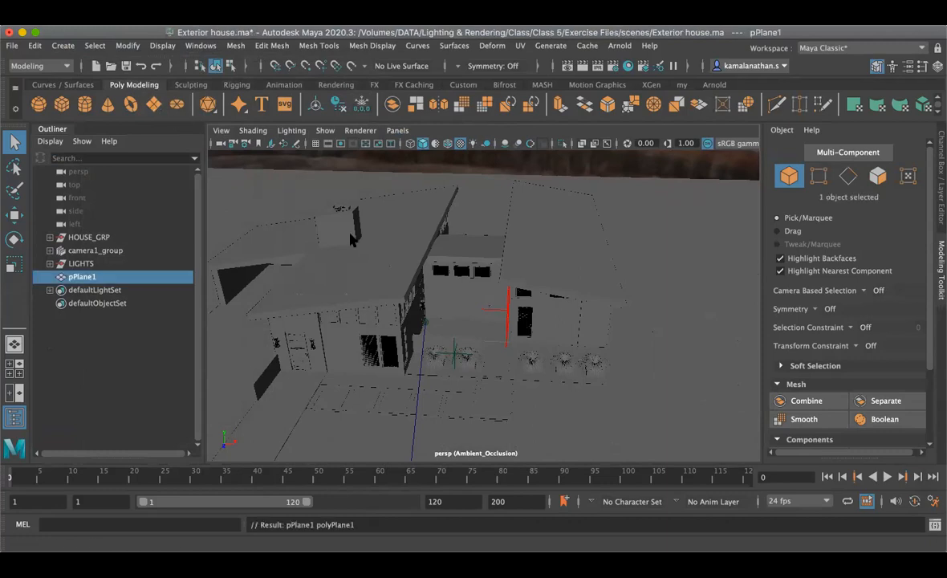
pyautogui.press('w')
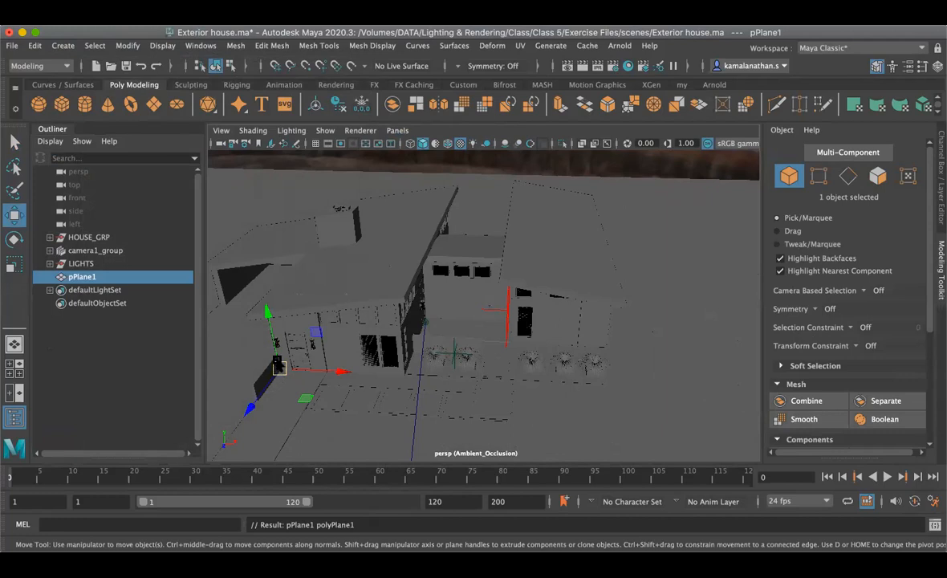
pyautogui.press('r')
pyautogui.moveTo(279, 368); pyautogui.dragTo(779, 243)
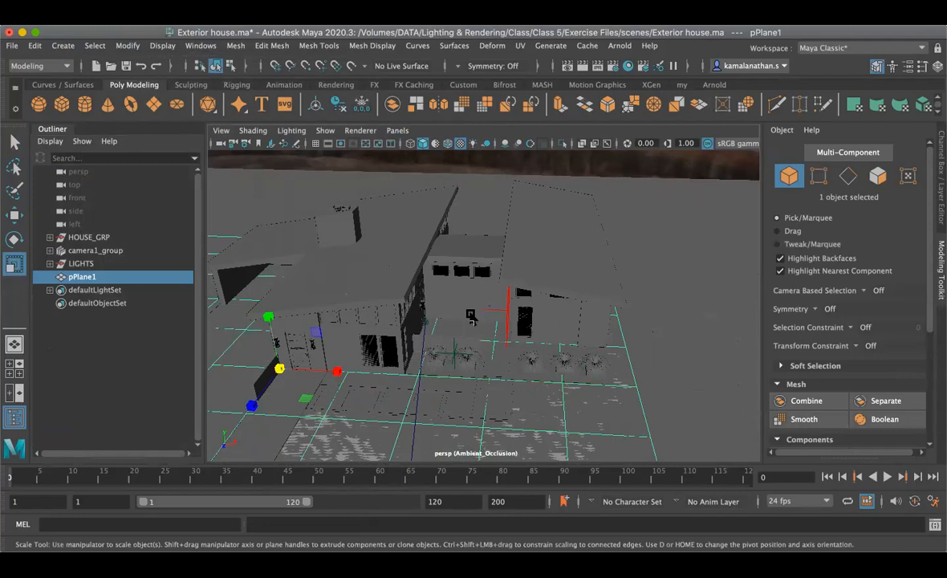
# Step: Open Arnold RenderView to check the new ground plane, and rename the plane mask
pyautogui.click(619, 45)
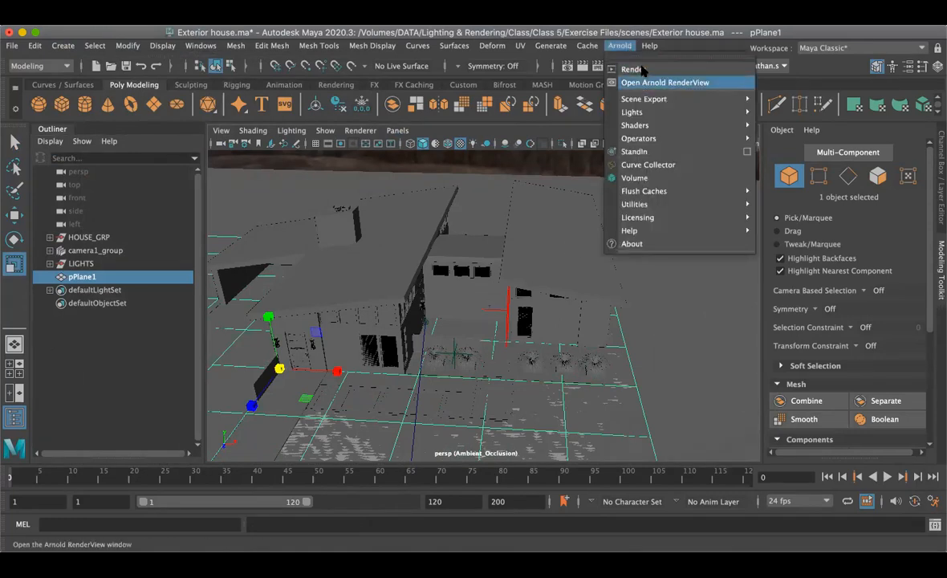
pyautogui.click(643, 82)
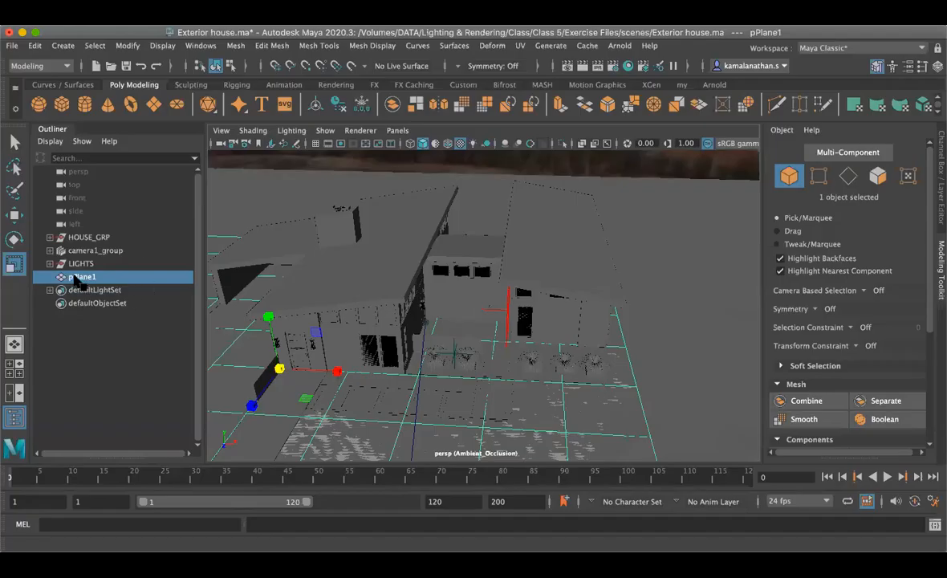
pyautogui.doubleClick(83, 277)
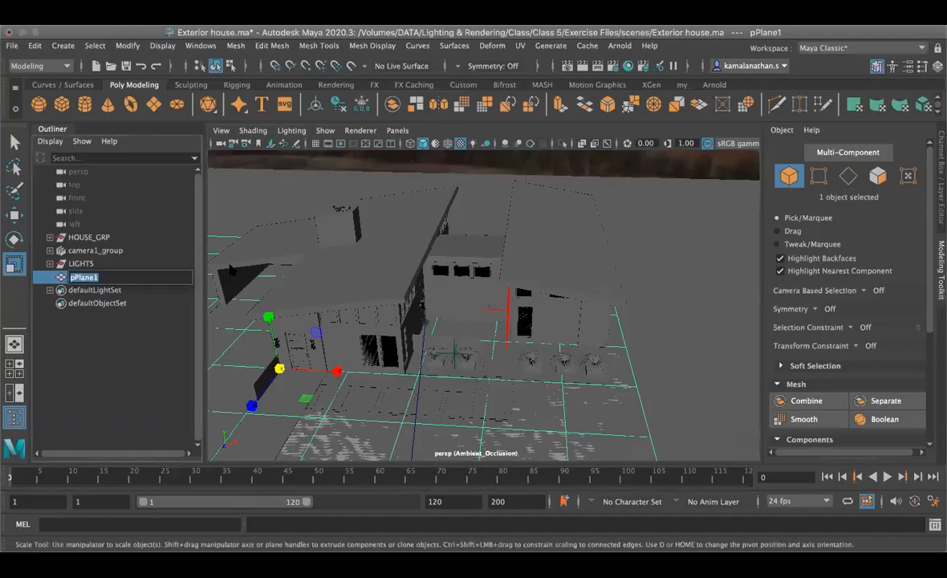
pyautogui.write('mask')
pyautogui.press('Return')
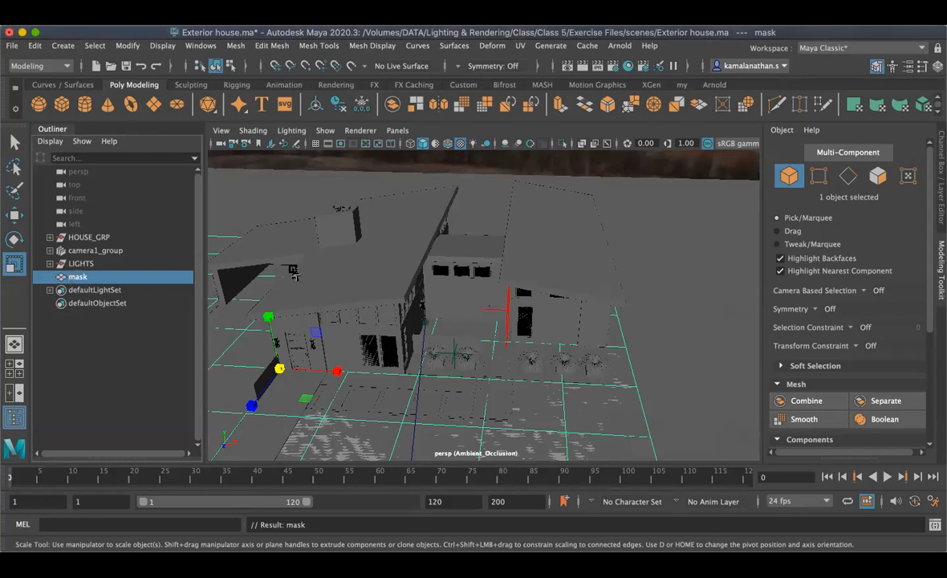
pyautogui.keyDown('alt'); pyautogui.moveTo(285, 312); pyautogui.dragTo(313, 337); pyautogui.keyUp('alt')
pyautogui.scroll(-6, 313, 339)
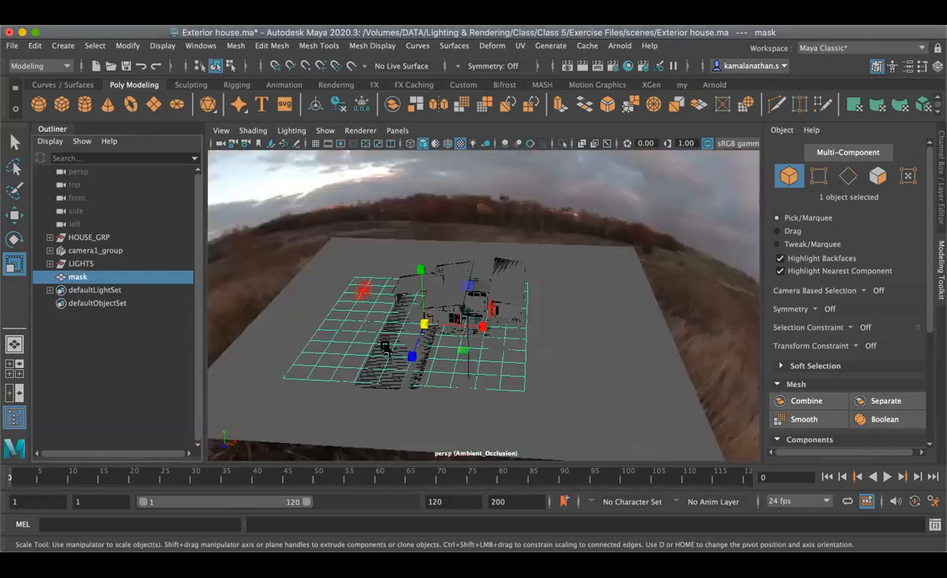
pyautogui.scroll(3, 379, 336)
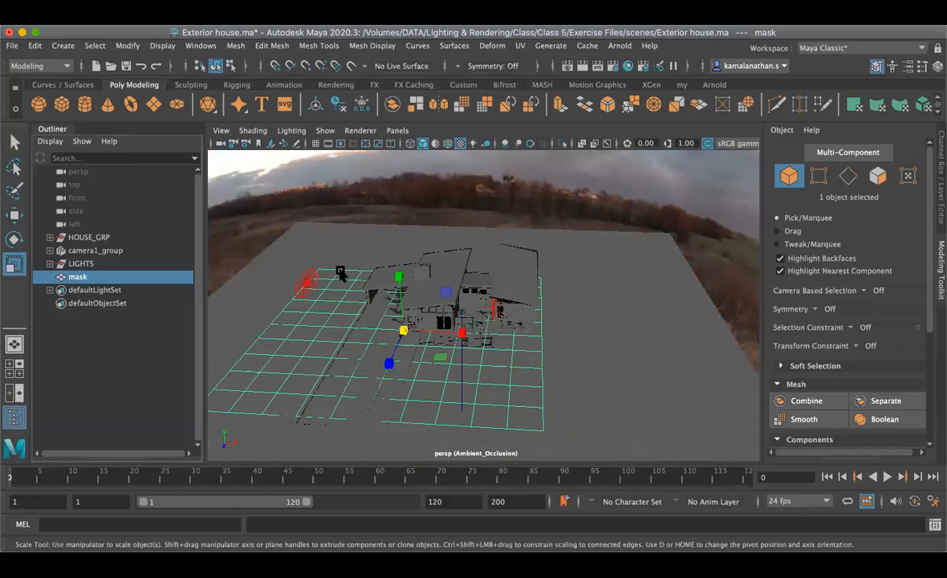
# Step: Turn on the resolution gate for the persp camera view
pyautogui.click(221, 130)
pyautogui.moveTo(248, 383)
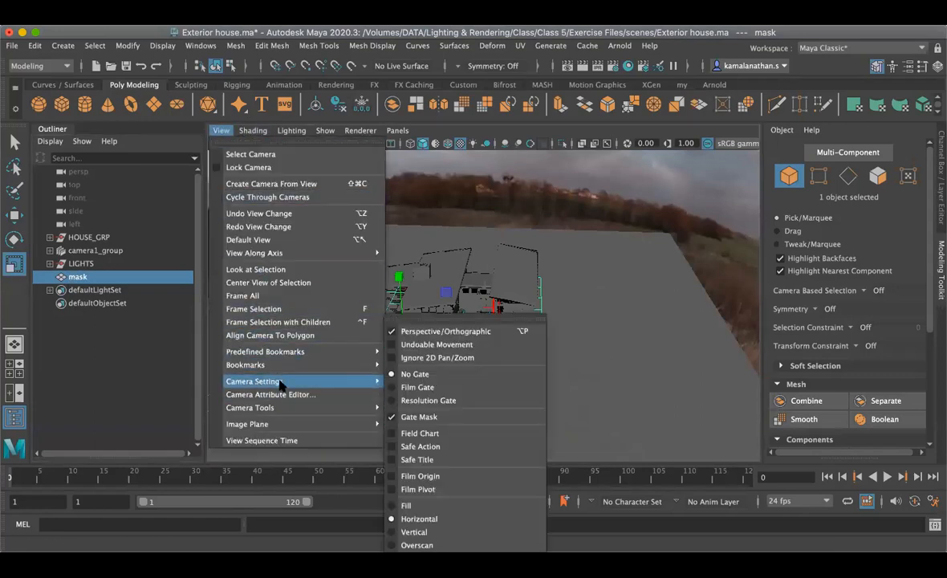
pyautogui.click(433, 401)
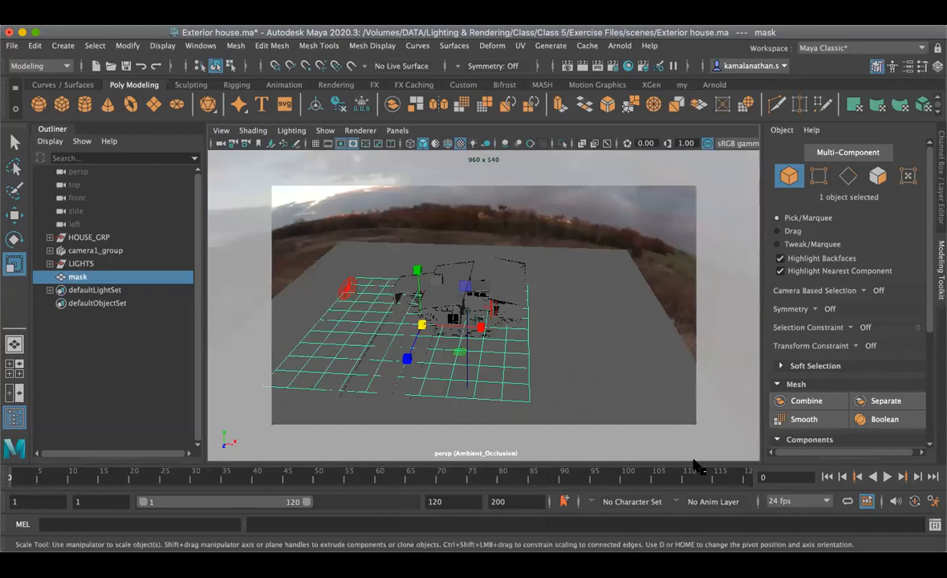
# Step: Stand the mask plane upright by setting its Rotate X to 90
pyautogui.click(941, 201)
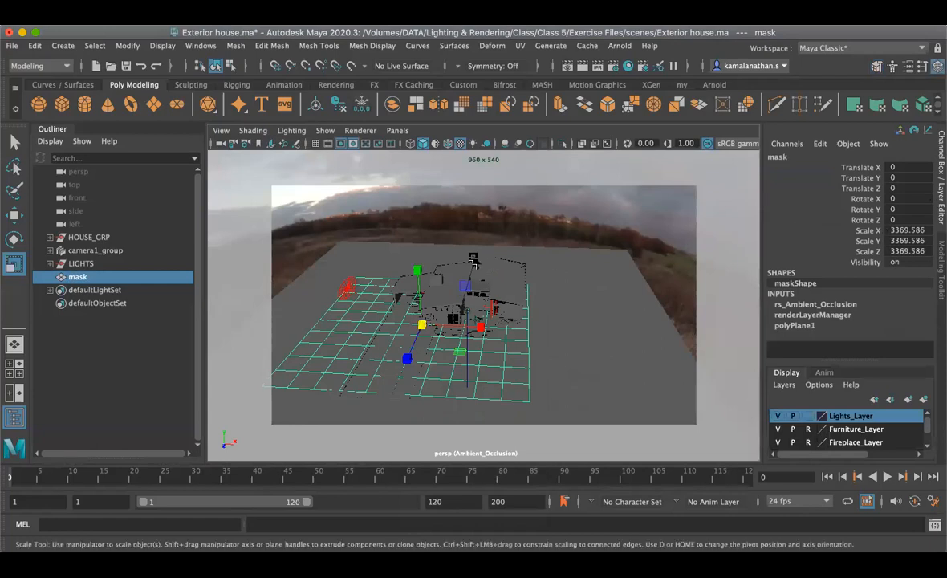
pyautogui.press('e')
pyautogui.moveTo(415, 313); pyautogui.dragTo(406, 261)
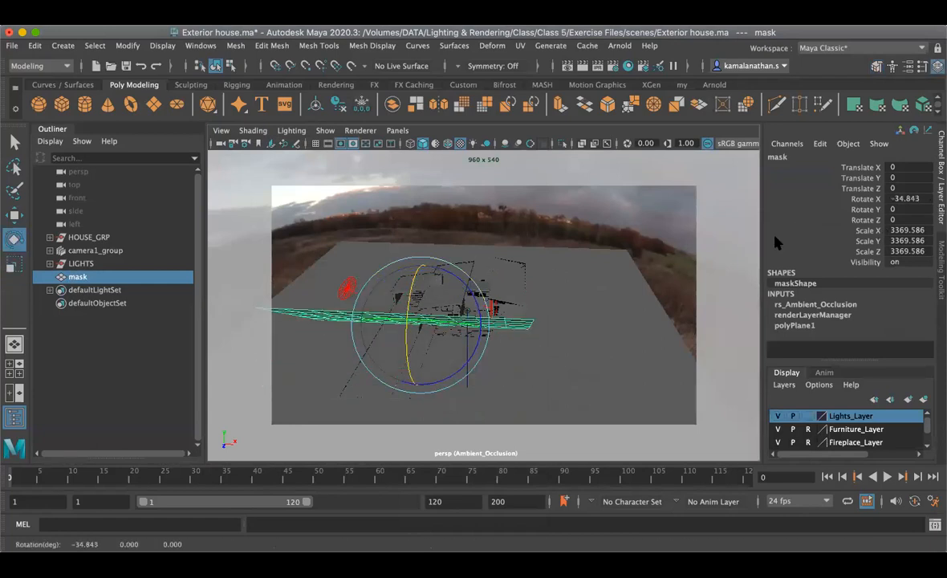
pyautogui.click(913, 201)
pyautogui.write('-90')
pyautogui.press('Return')
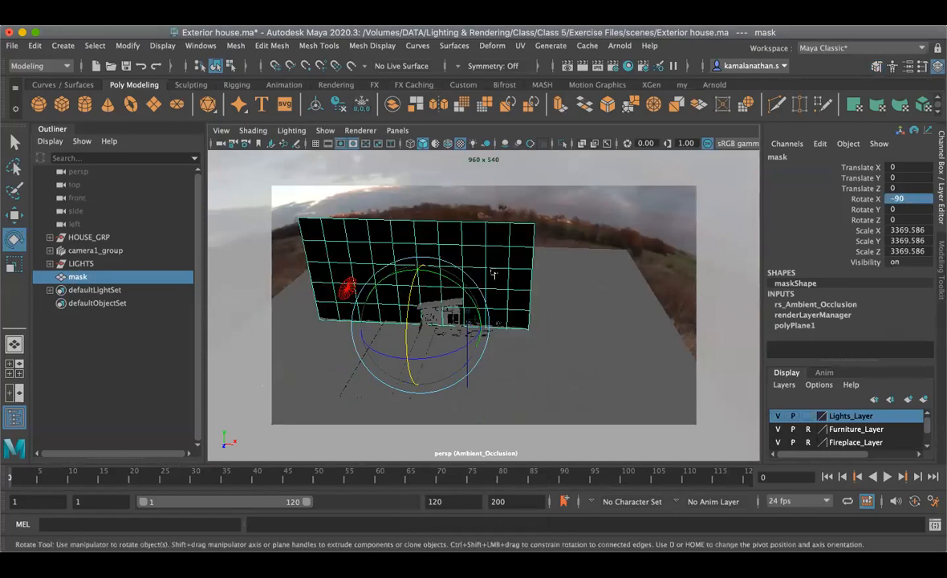
pyautogui.click(916, 198)
pyautogui.press('Return')
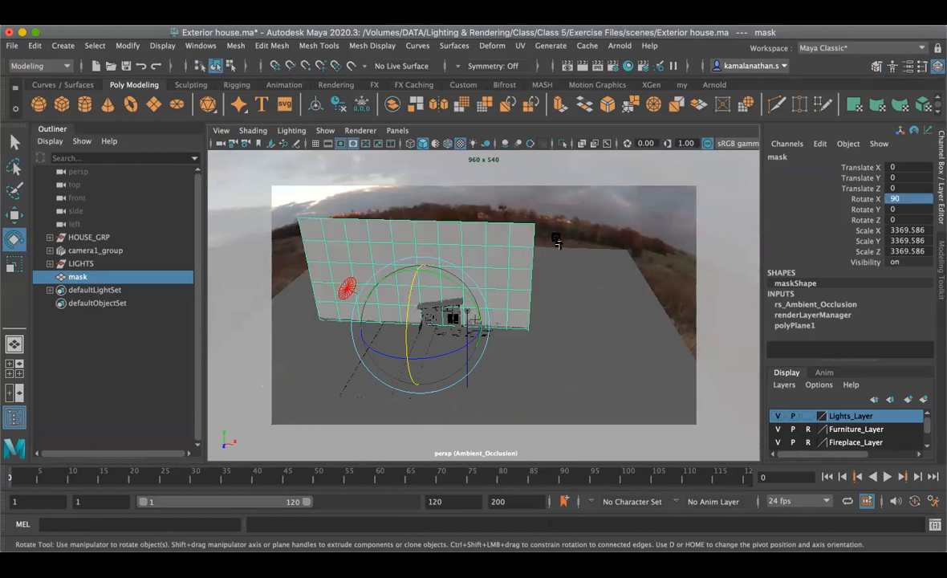
# Step: Look through camera1 and move the mask plane along X to about 404 so it spans the frame width
pyautogui.moveTo(474, 243)
pyautogui.keyDown('alt'); pyautogui.mouseDown(button='middle')
pyautogui.moveTo(536, 287)
pyautogui.moveTo(493, 255)
pyautogui.moveTo(458, 252)
pyautogui.mouseUp(button='middle'); pyautogui.keyUp('alt')
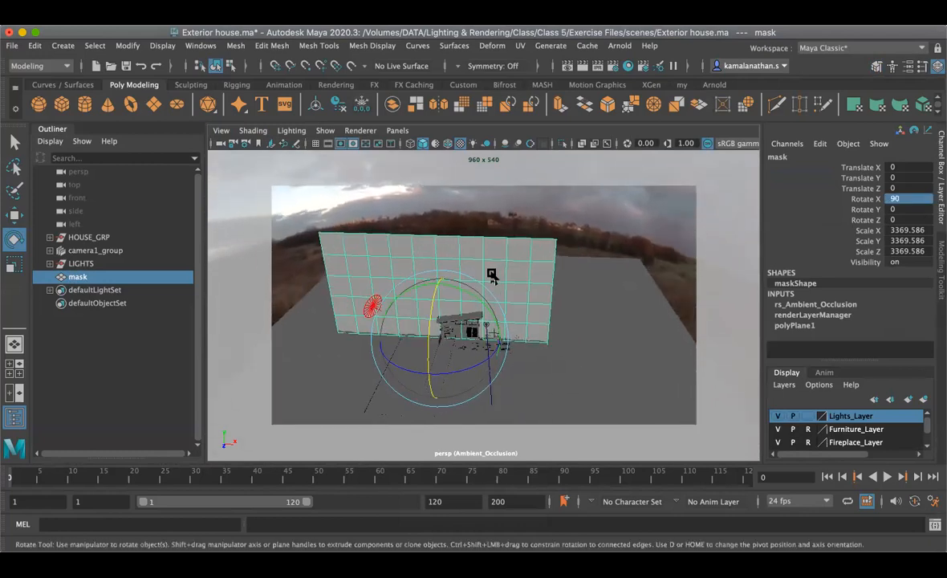
pyautogui.click(396, 131)
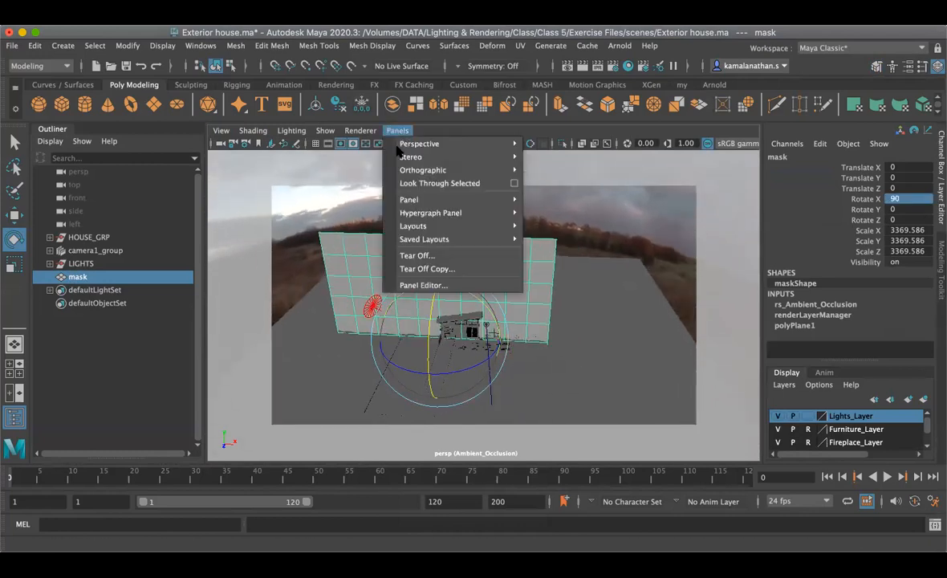
pyautogui.moveTo(418, 144)
pyautogui.click(552, 145)
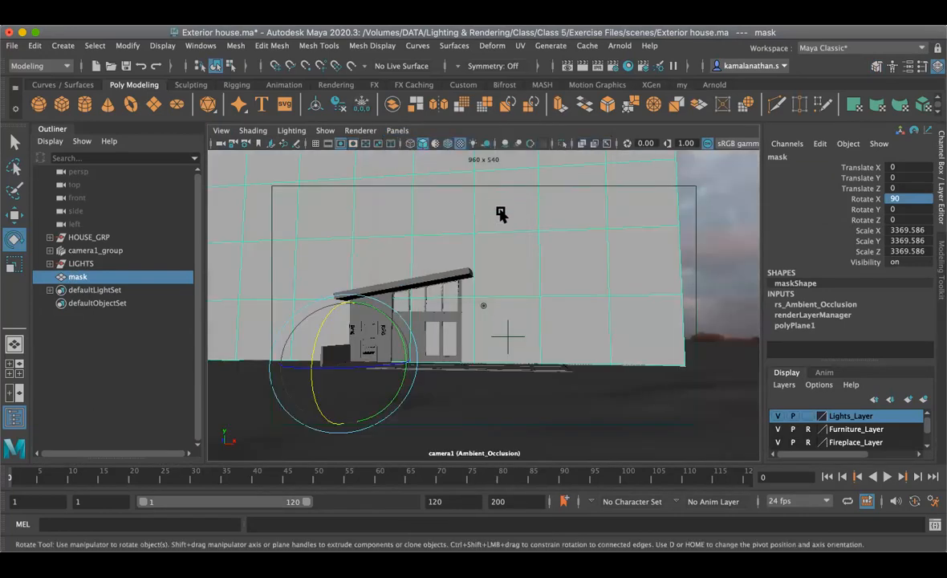
pyautogui.press('w')
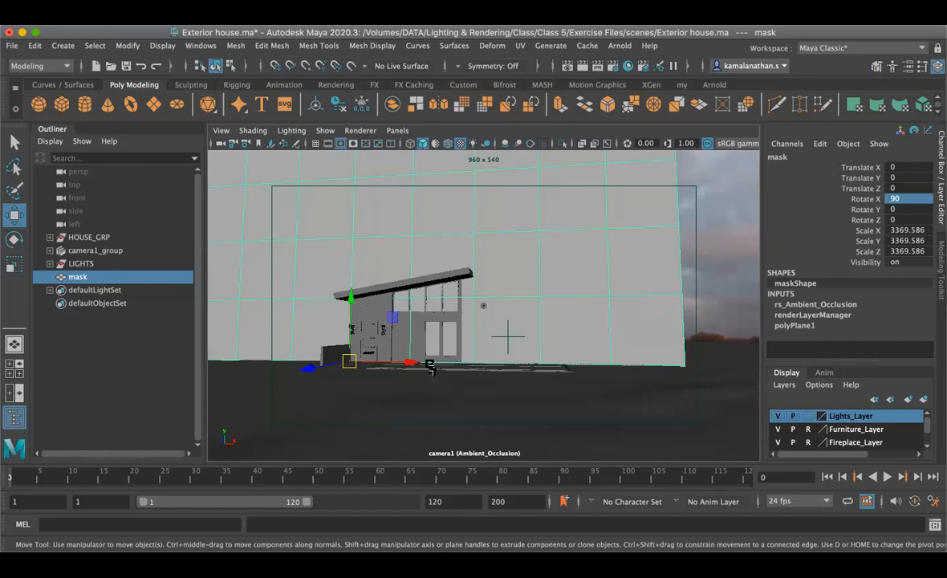
pyautogui.moveTo(419, 366); pyautogui.dragTo(488, 374)
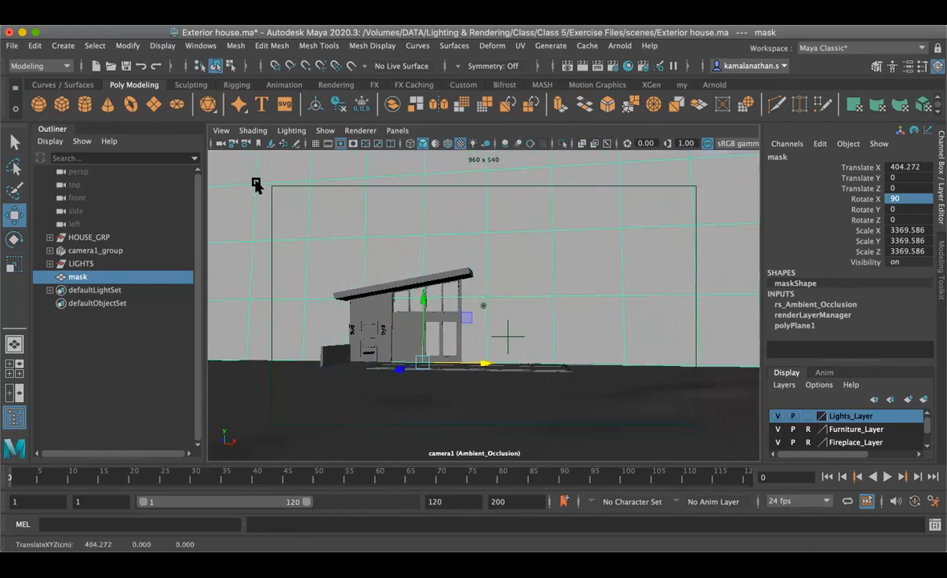
# Step: Turn on the gate mask around the resolution gate in the camera1 view
pyautogui.click(328, 143)
pyautogui.click(341, 144)
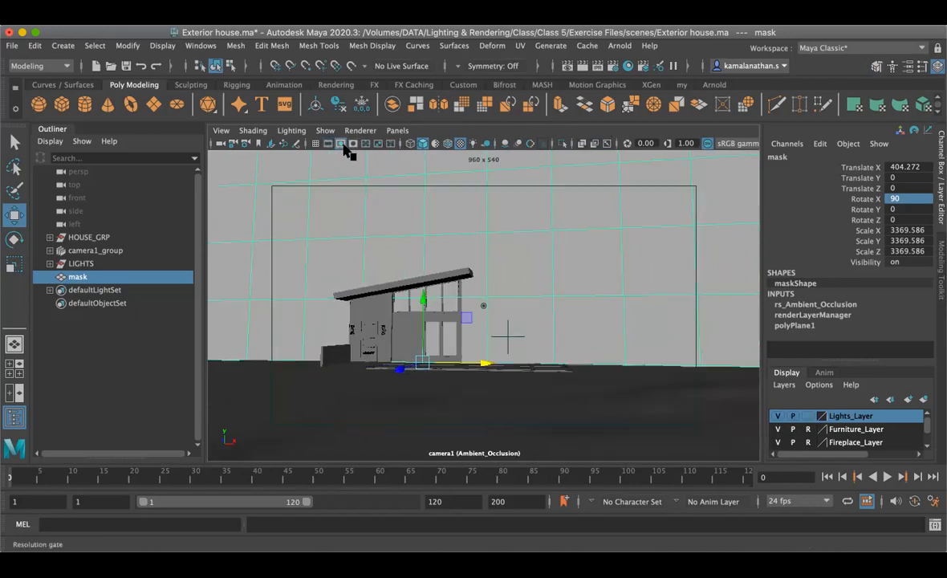
pyautogui.click(353, 144)
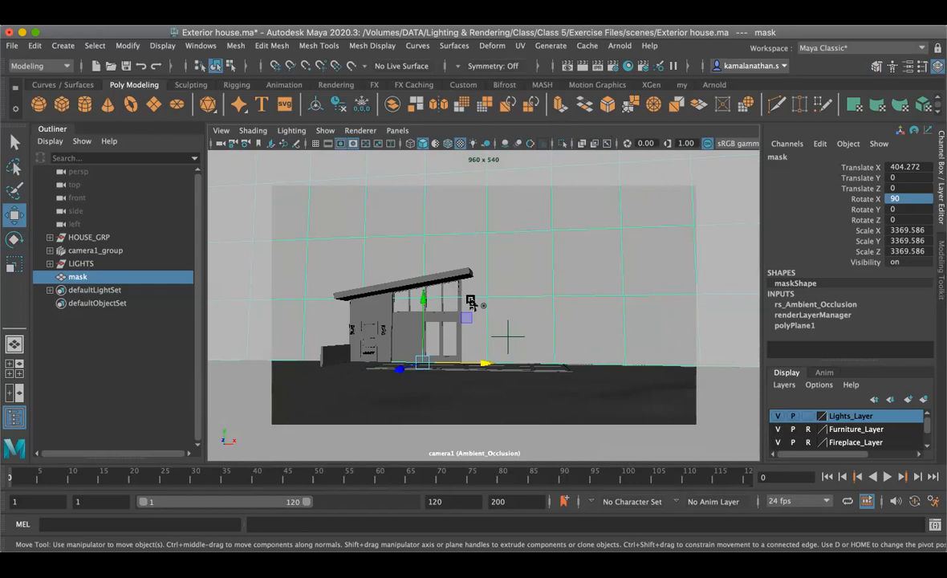
# Step: In the top view, move the mask plane back behind the house to a Translate Z of about -1899, and return to camera1
pyautogui.press('space')
pyautogui.press('space')
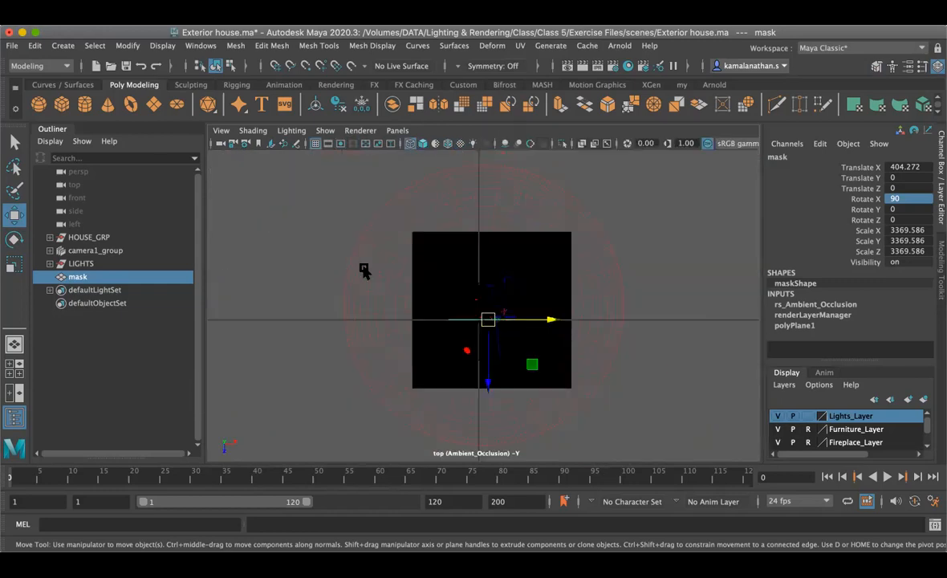
pyautogui.moveTo(493, 381); pyautogui.dragTo(493, 336)
pyautogui.press('space')
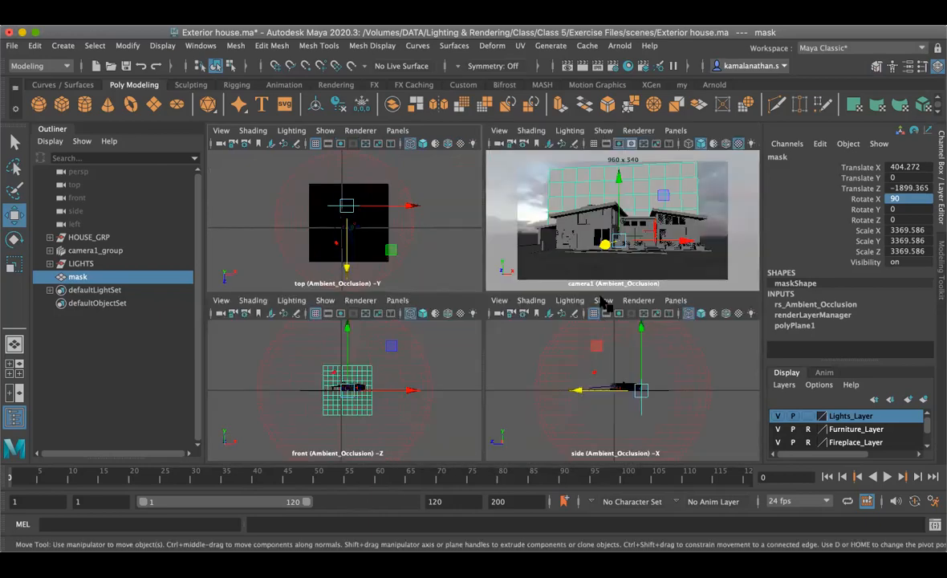
pyautogui.press('space')
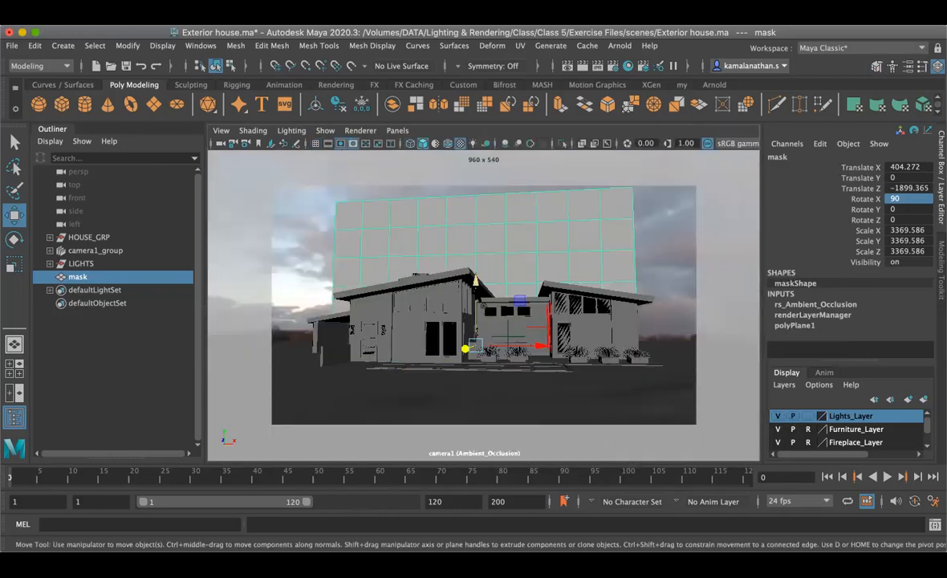
# Step: Scale the mask plane up uniformly to about 5290 so it fills the camera1 background behind the house, and deselect it
pyautogui.press('space')
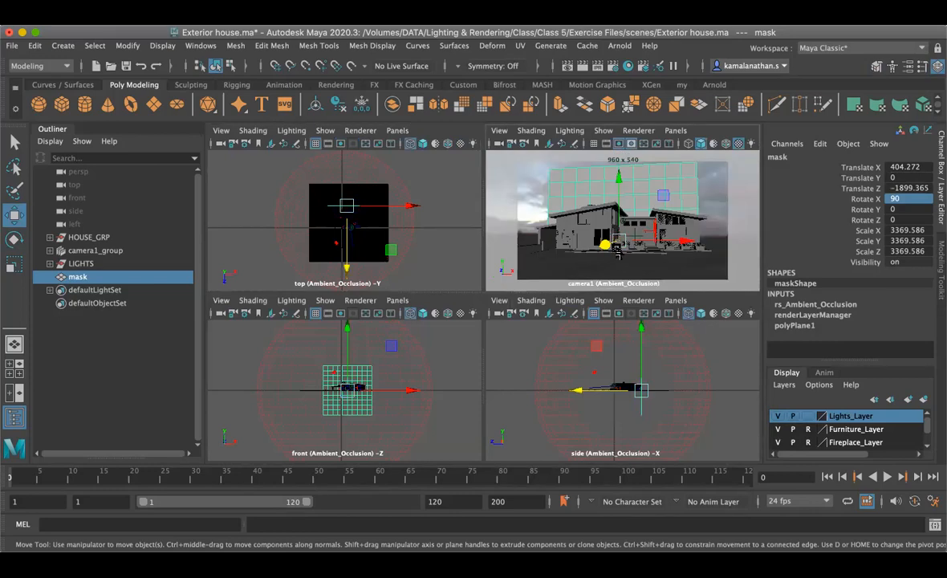
pyautogui.press('r')
pyautogui.moveTo(649, 234); pyautogui.dragTo(684, 229)
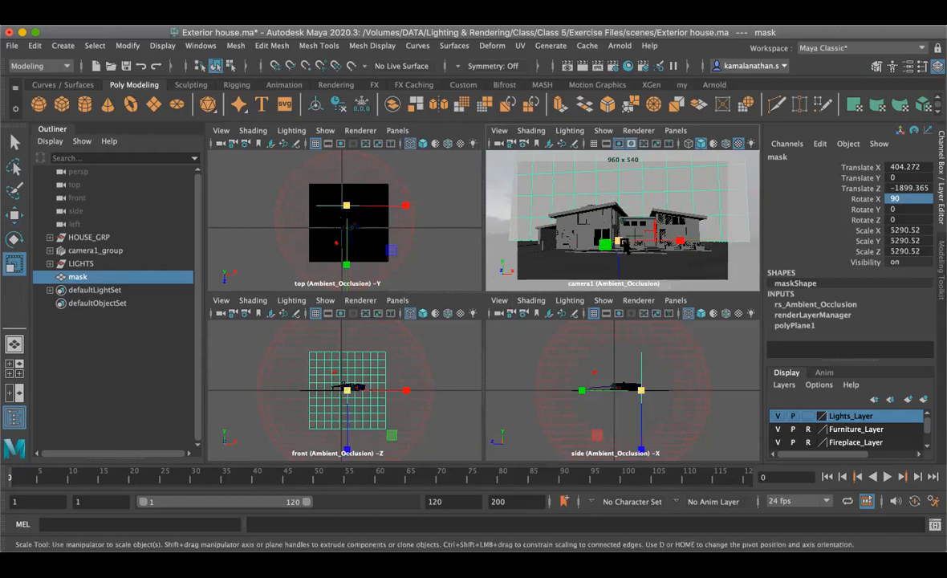
pyautogui.press('w')
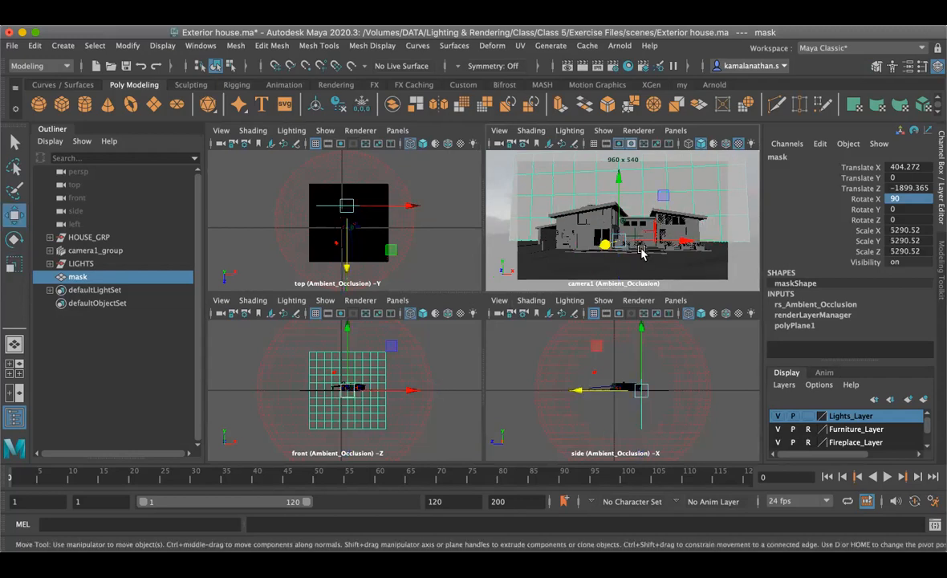
pyautogui.click(701, 360)
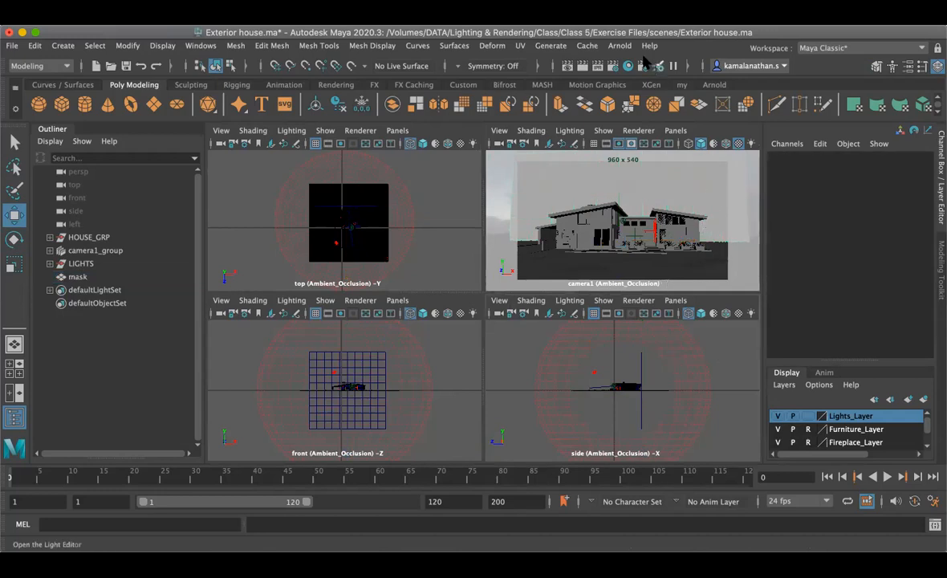
# Step: Render the scene through cameraShape1 in Arnold RenderView to check the mask plane behind the house
pyautogui.click(620, 45)
pyautogui.click(638, 82)
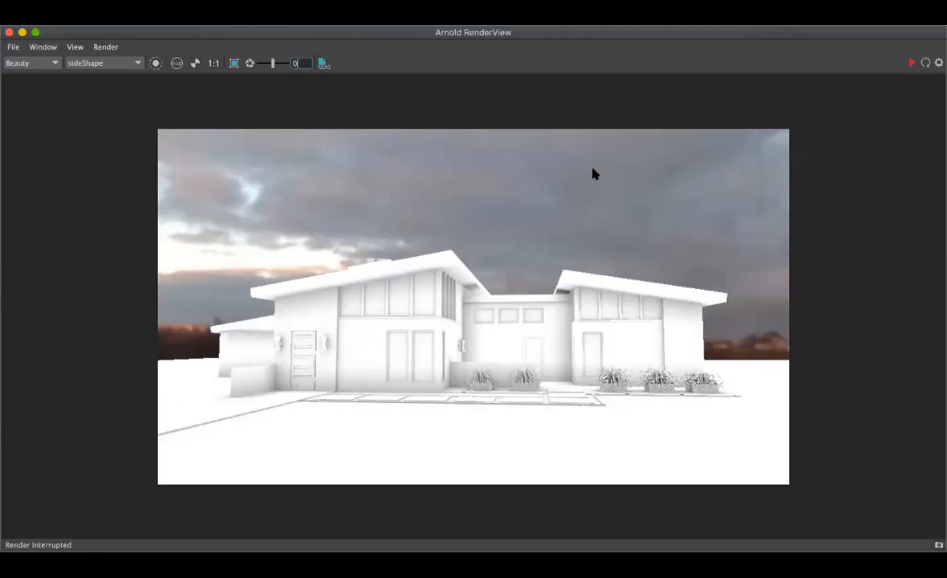
pyautogui.click(912, 63)
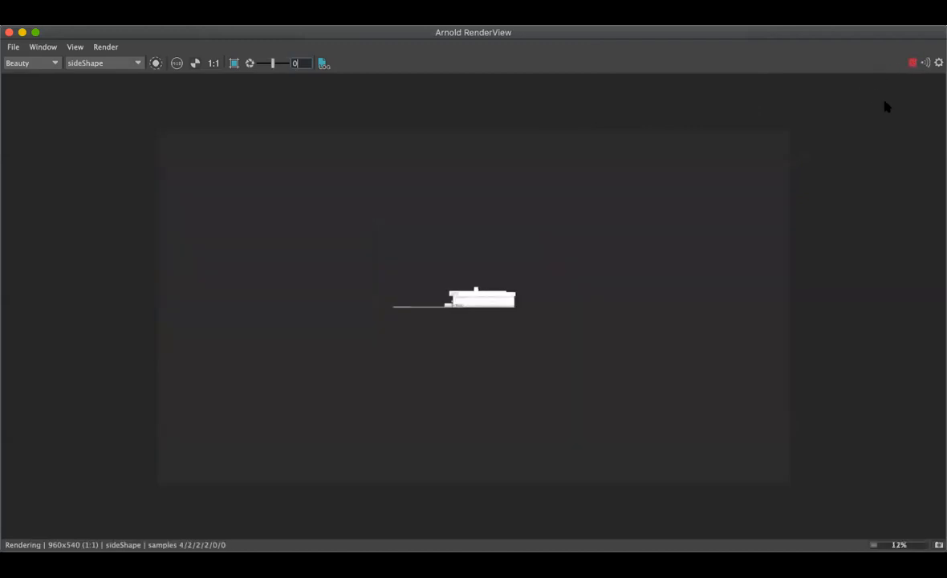
pyautogui.click(95, 63)
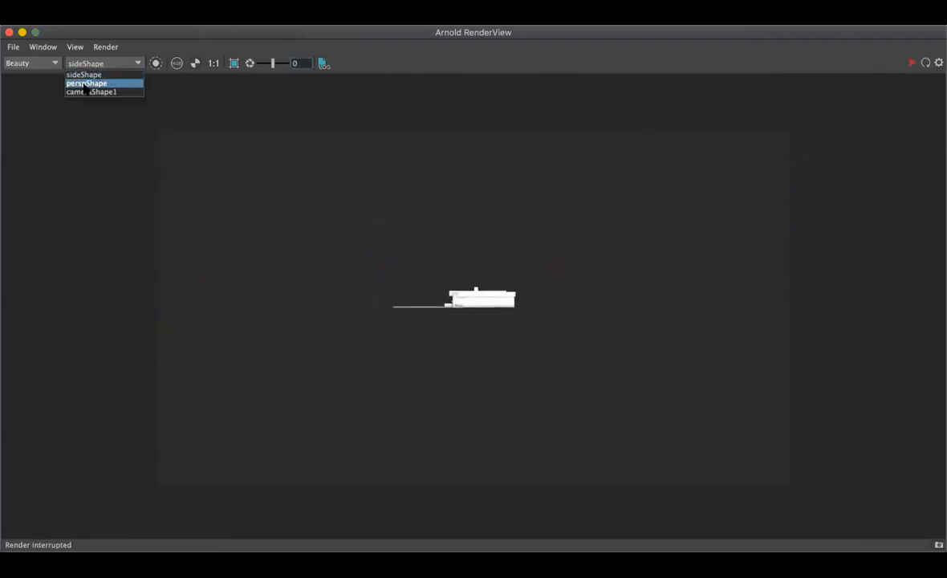
pyautogui.click(83, 92)
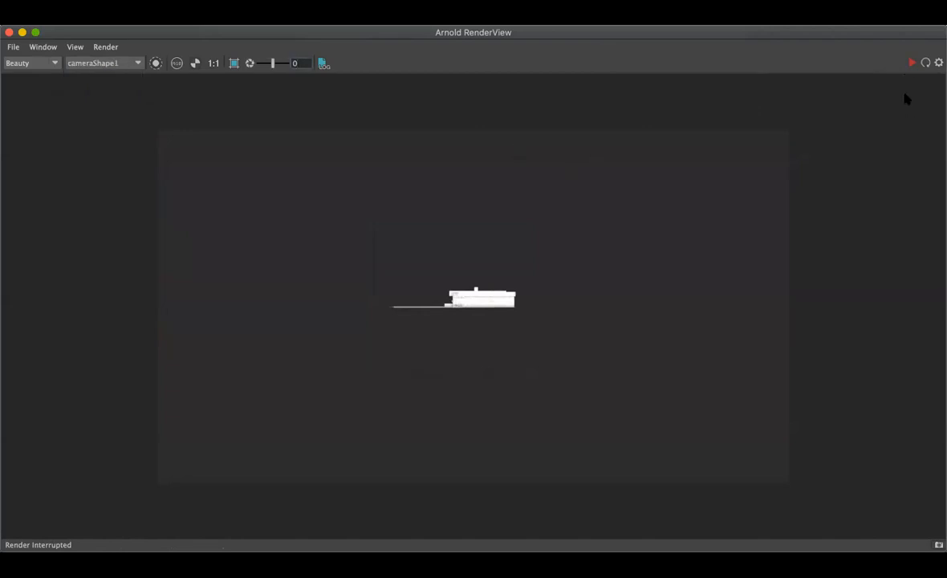
pyautogui.click(912, 62)
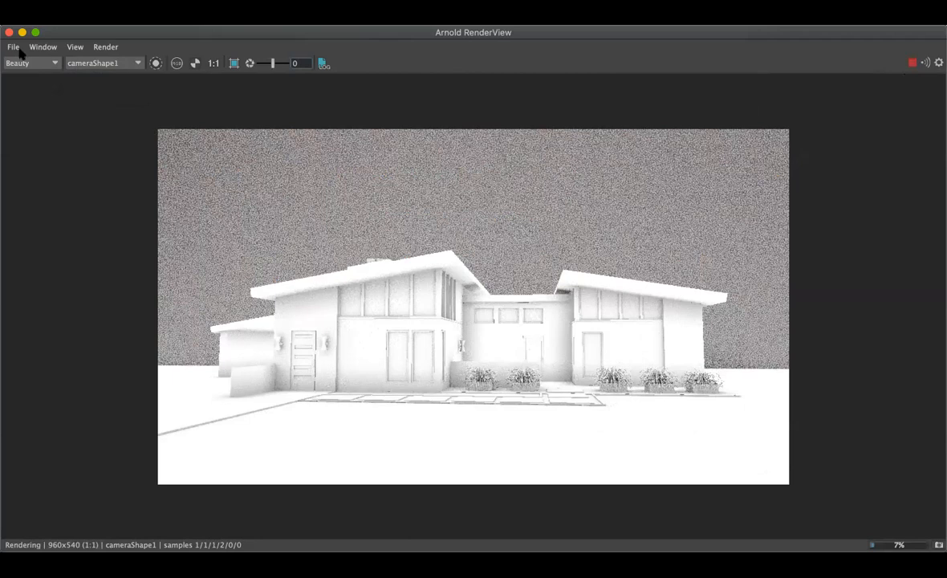
# Step: Keep cameraShape1 as the render camera, stop the running render and close Arnold RenderView
pyautogui.click(83, 66)
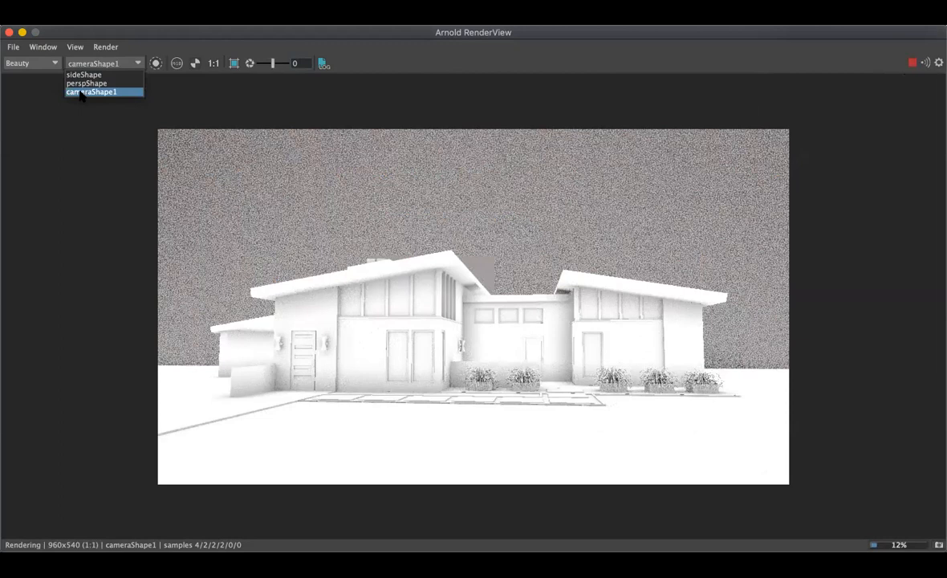
pyautogui.click(79, 103)
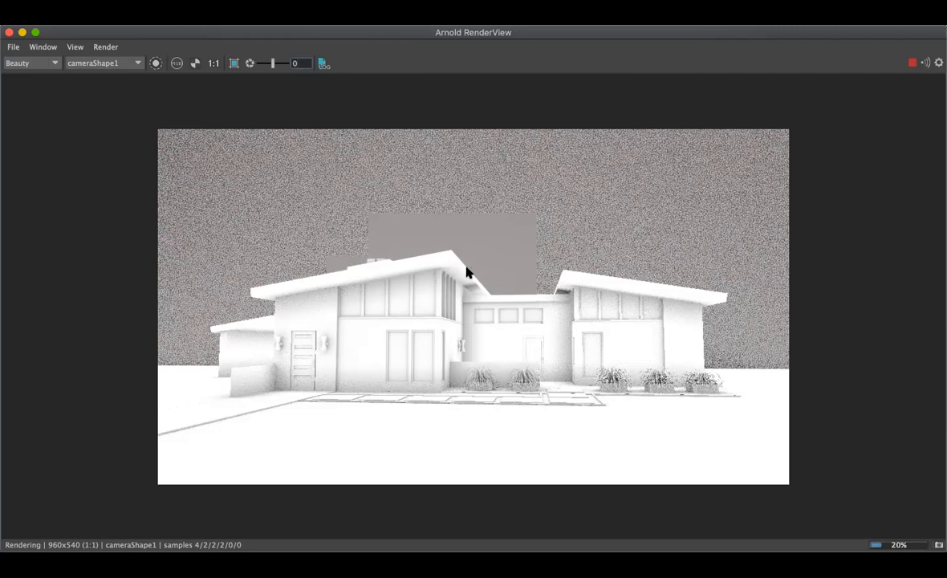
pyautogui.click(912, 63)
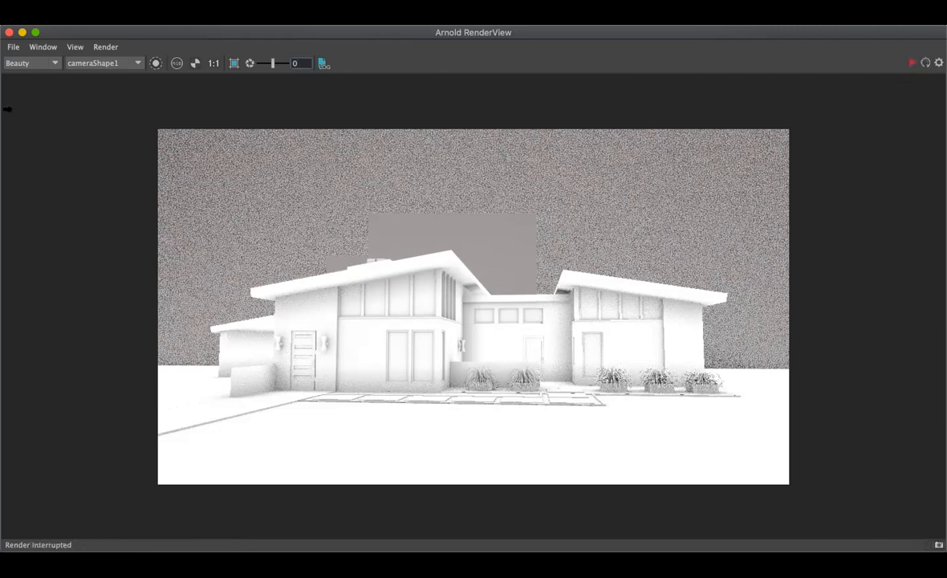
pyautogui.click(9, 32)
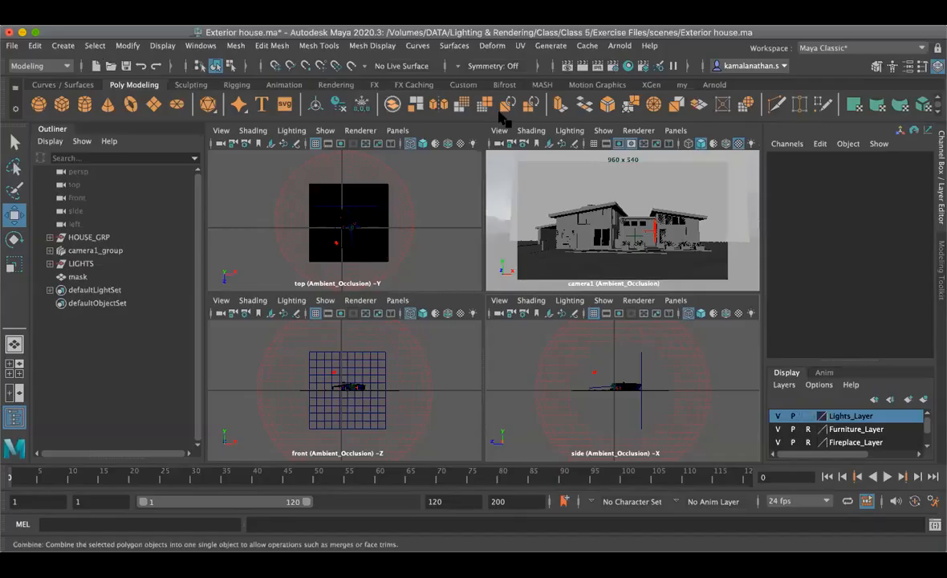
# Step: Select the mask plane, open Render Setup and rename the untitled Ambient_Occlusion collection containing it as Mask
pyautogui.click(78, 275)
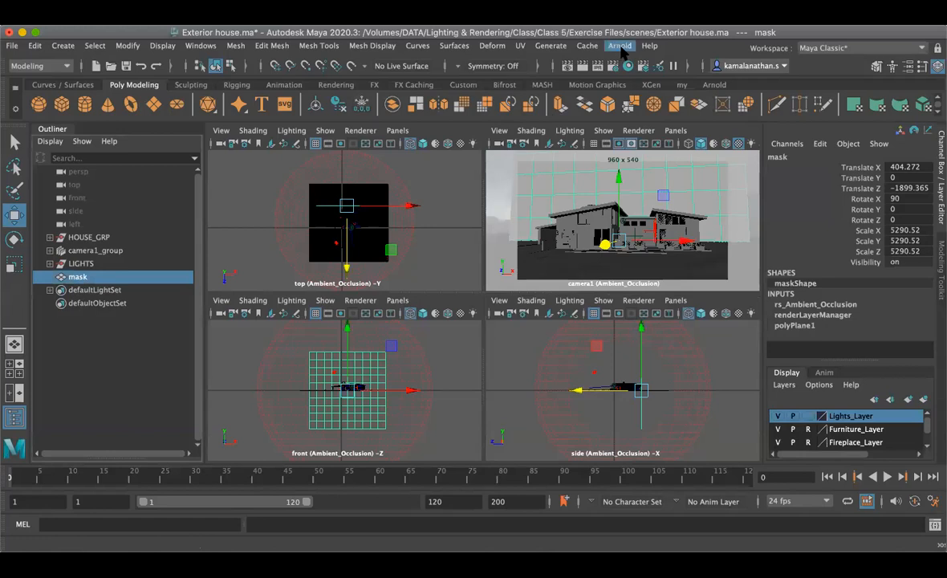
pyautogui.click(644, 69)
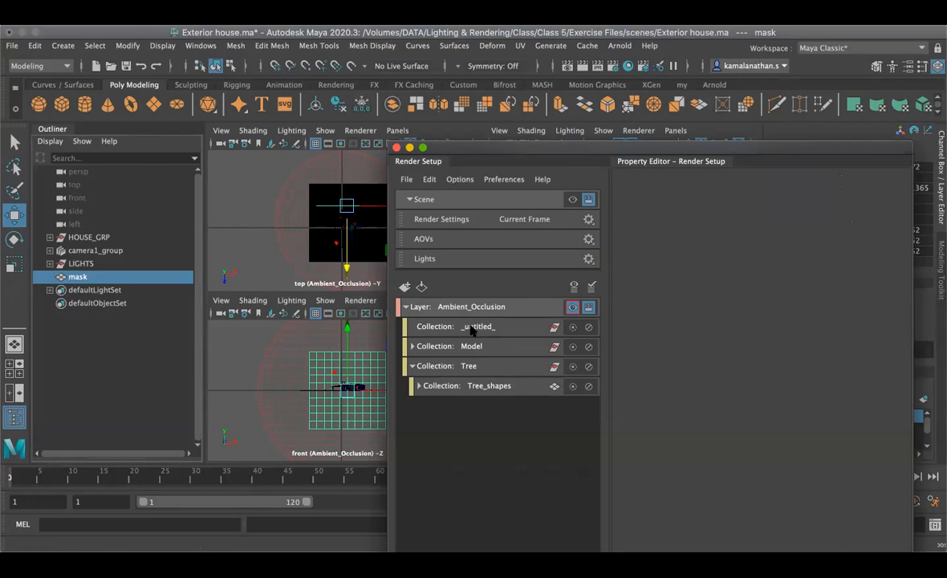
pyautogui.click(439, 328)
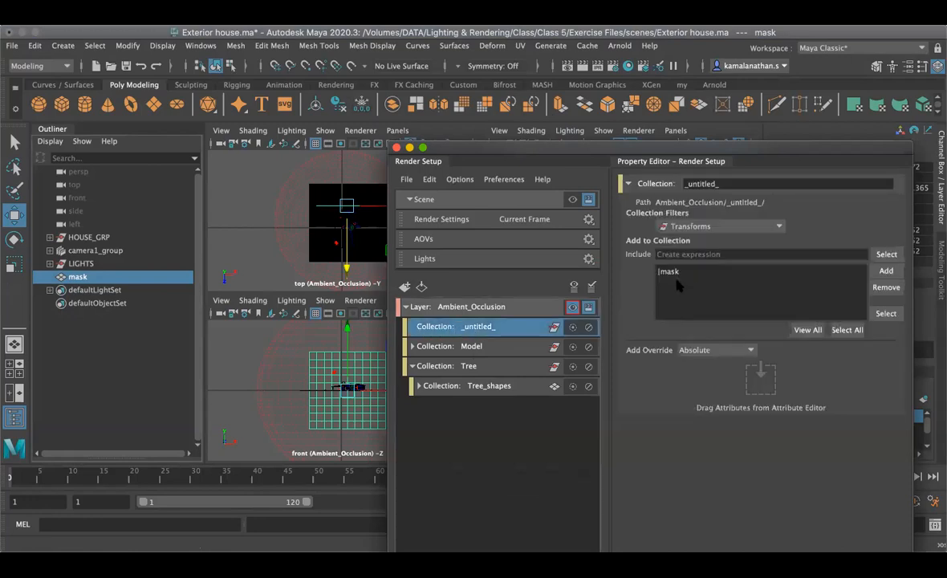
pyautogui.doubleClick(479, 327)
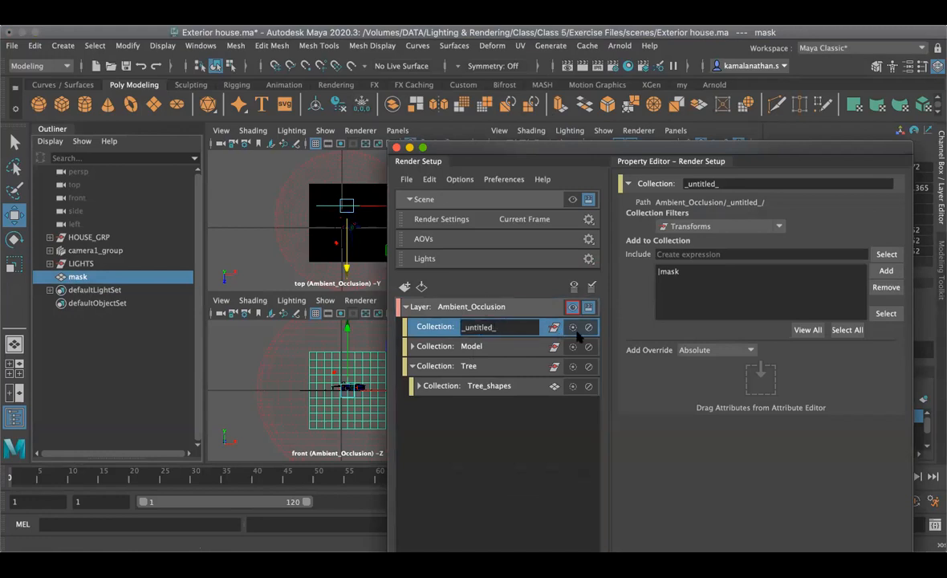
pyautogui.moveTo(736, 184); pyautogui.dragTo(621, 184)
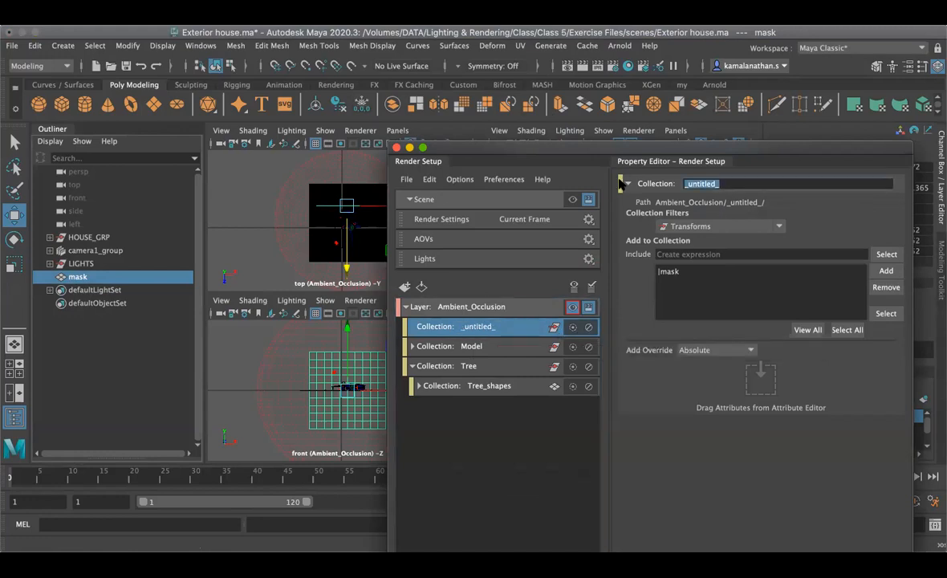
pyautogui.write('Mask')
pyautogui.press('Return')
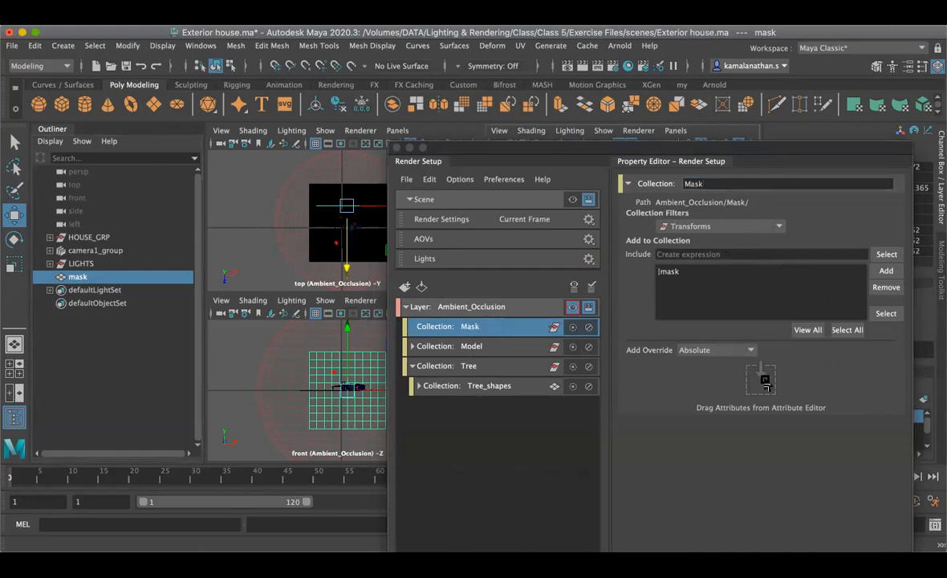
# Step: Open the mask shape's attributes beside the Render Setup window and dismiss the error dialog
pyautogui.moveTo(748, 158); pyautogui.dragTo(514, 232)
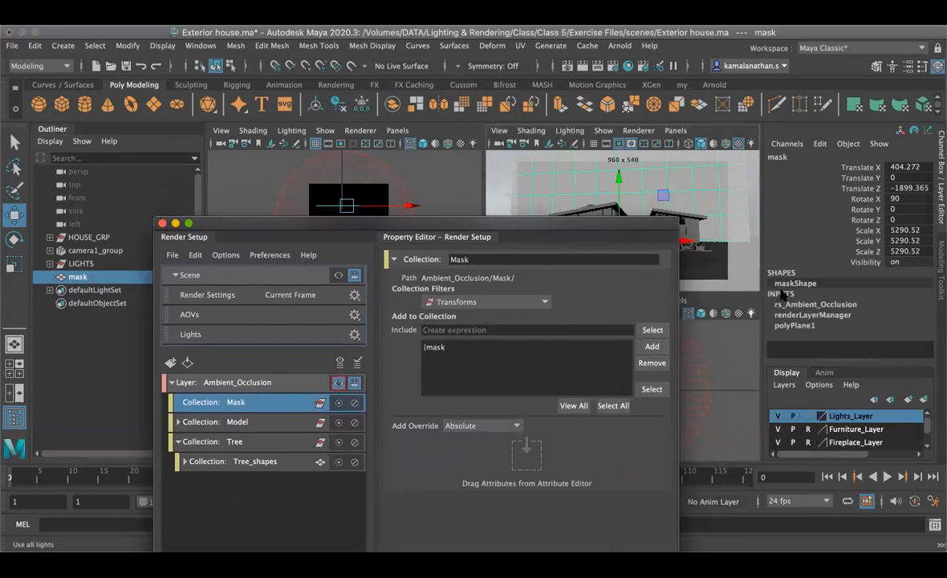
pyautogui.hotkey('ctrl', 'a')
pyautogui.click(493, 299)
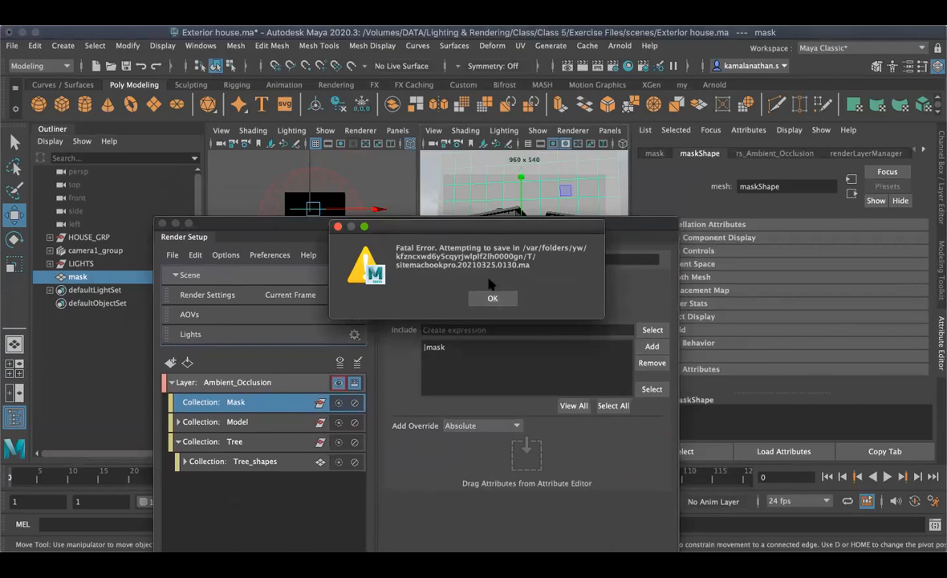
pyautogui.click(491, 298)
pyautogui.click(490, 300)
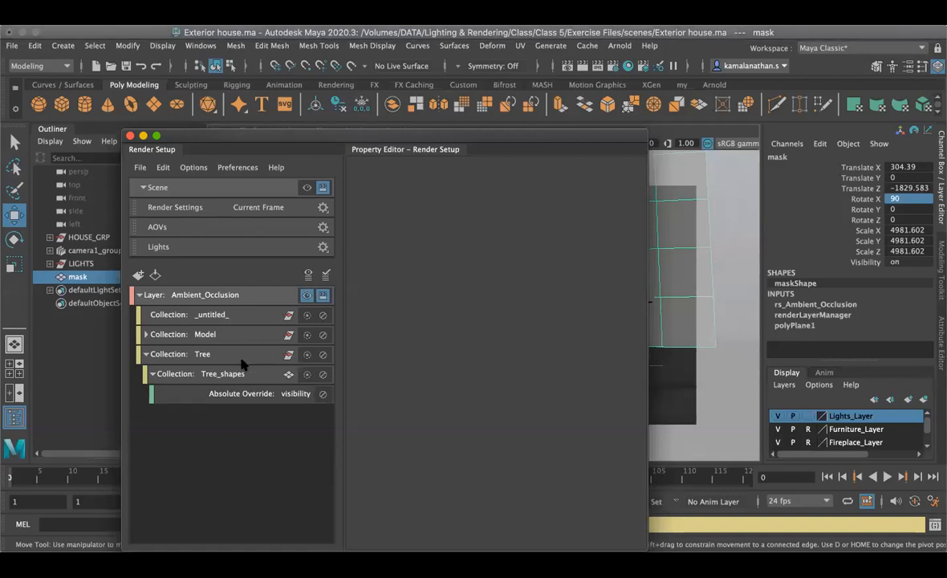
# Step: Rename the untitled Ambient_Occlusion collection containing the mask plane as Mask and select its mask entry
pyautogui.click(206, 314)
pyautogui.moveTo(333, 142); pyautogui.dragTo(589, 147)
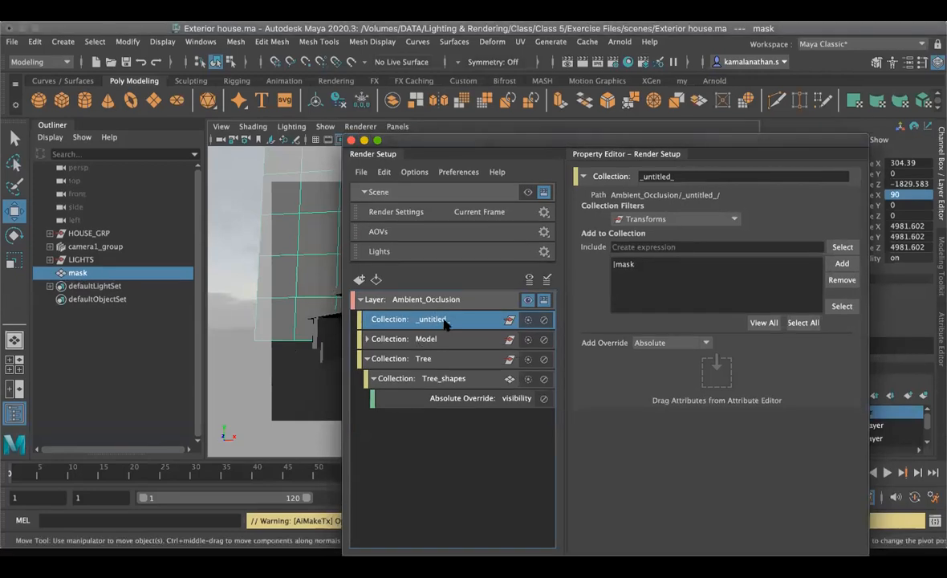
pyautogui.moveTo(703, 177); pyautogui.dragTo(583, 176)
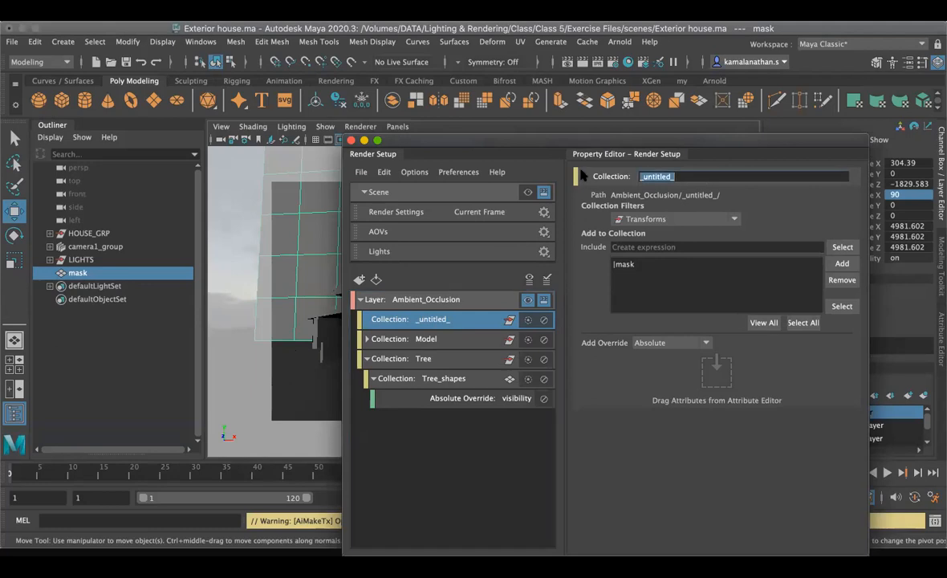
pyautogui.write('Mask')
pyautogui.press('Return')
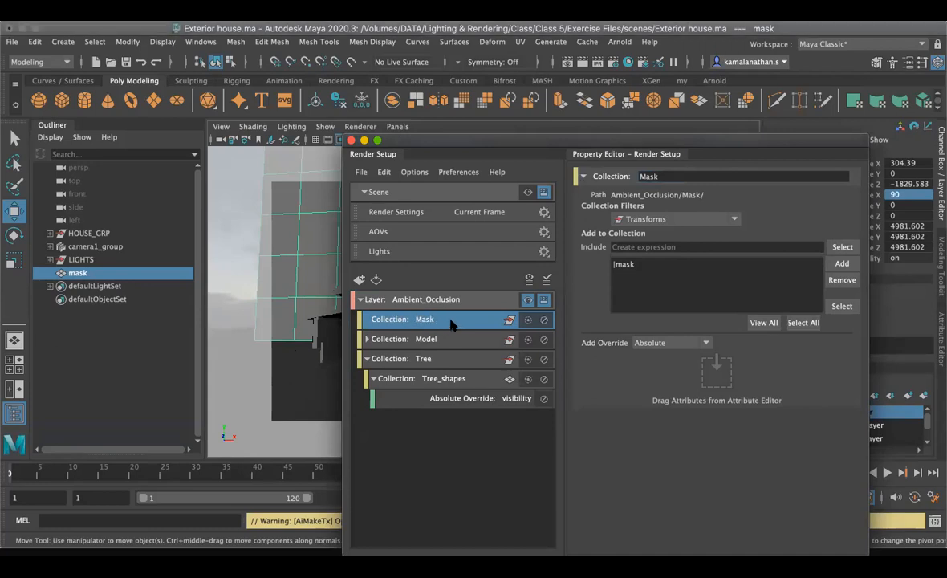
pyautogui.click(623, 265)
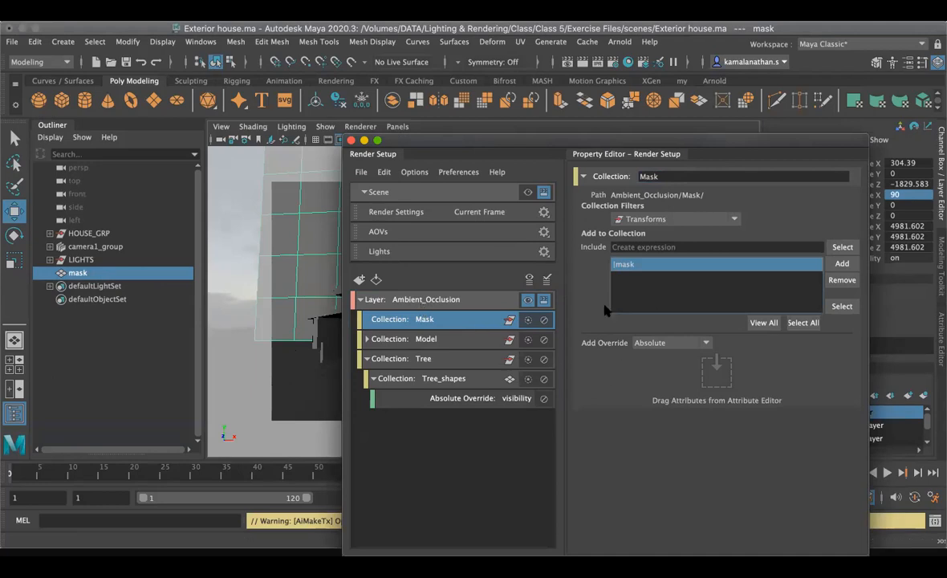
pyautogui.moveTo(742, 148)
pyautogui.mouseDown()
pyautogui.moveTo(752, 197)
pyautogui.moveTo(710, 120)
pyautogui.moveTo(730, 126)
pyautogui.moveTo(736, 154)
pyautogui.mouseUp()
# Step: Render the Ambient_Occlusion layer through cameraShape1 in Arnold RenderView, stop the render and close the render window
pyautogui.rightClick(434, 321)
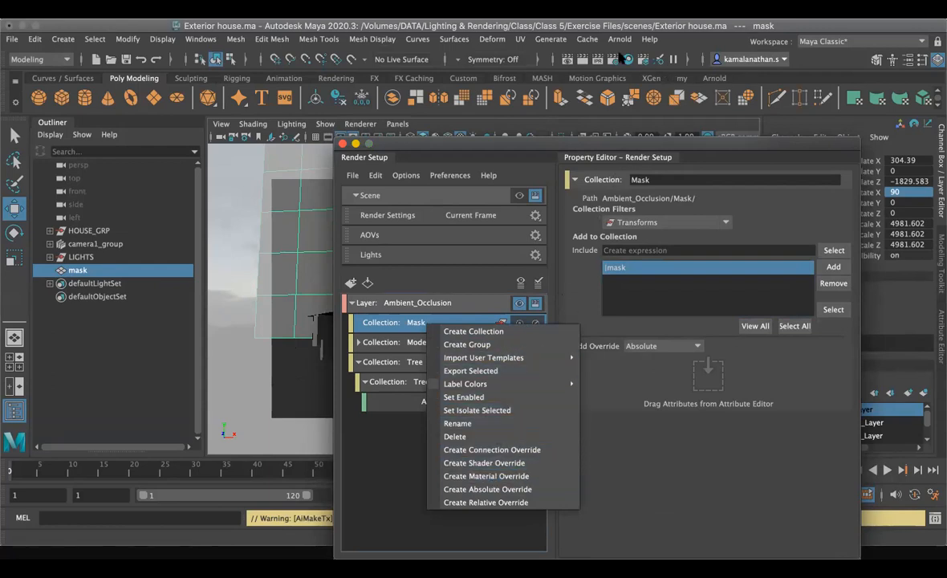
pyautogui.click(623, 41)
pyautogui.click(620, 40)
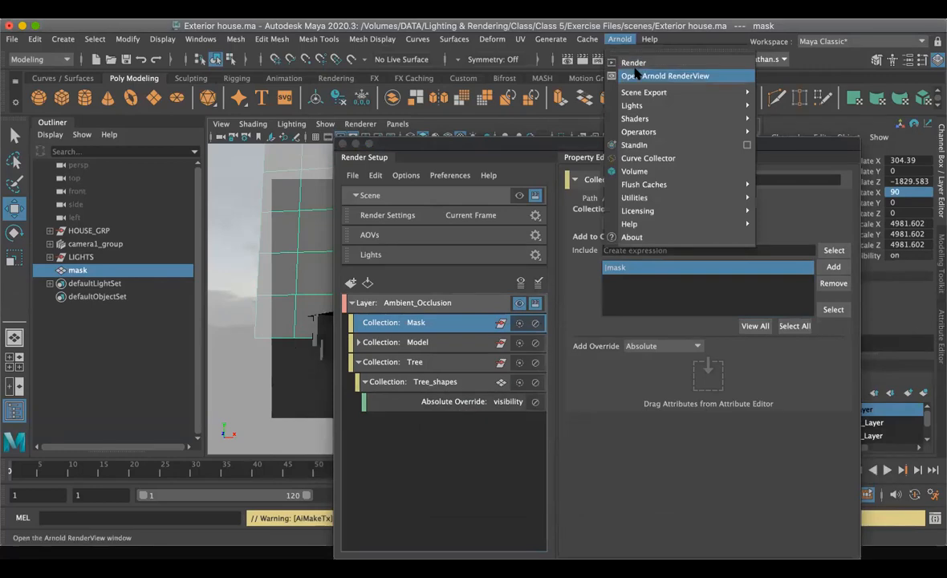
pyautogui.click(658, 75)
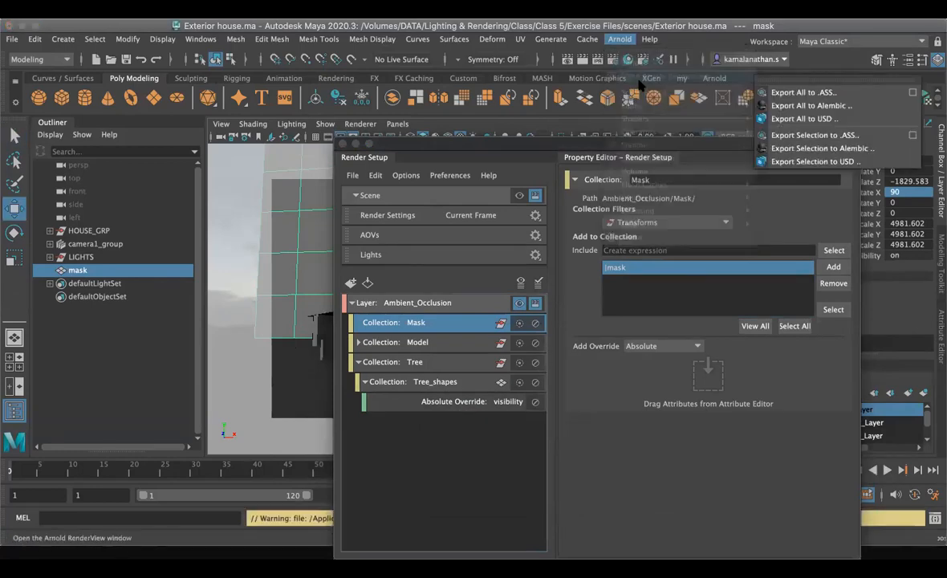
pyautogui.click(912, 56)
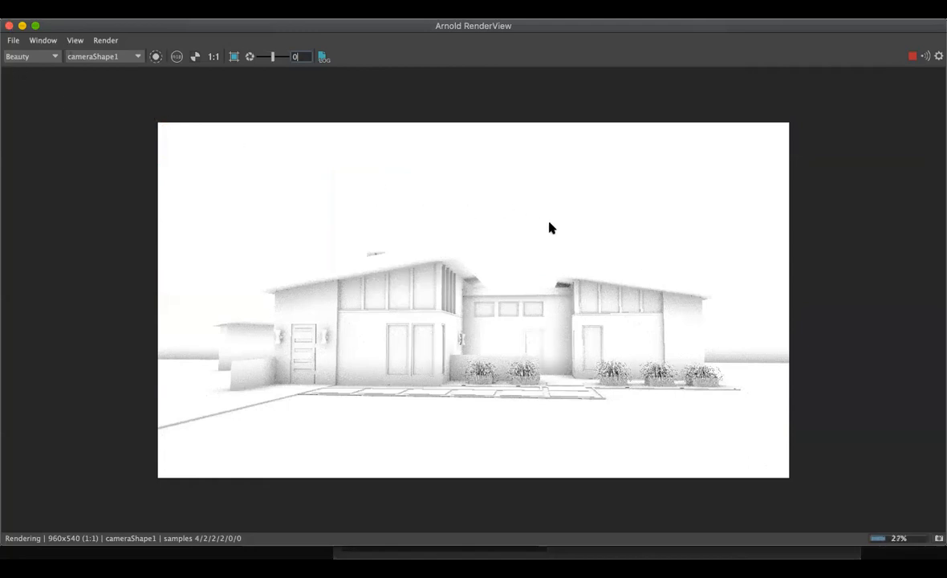
pyautogui.click(913, 56)
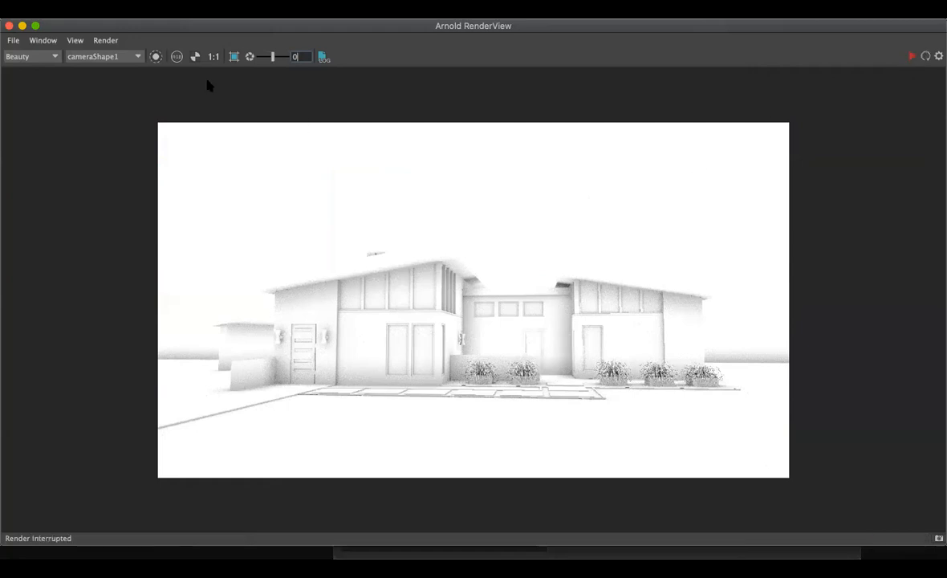
pyautogui.click(9, 25)
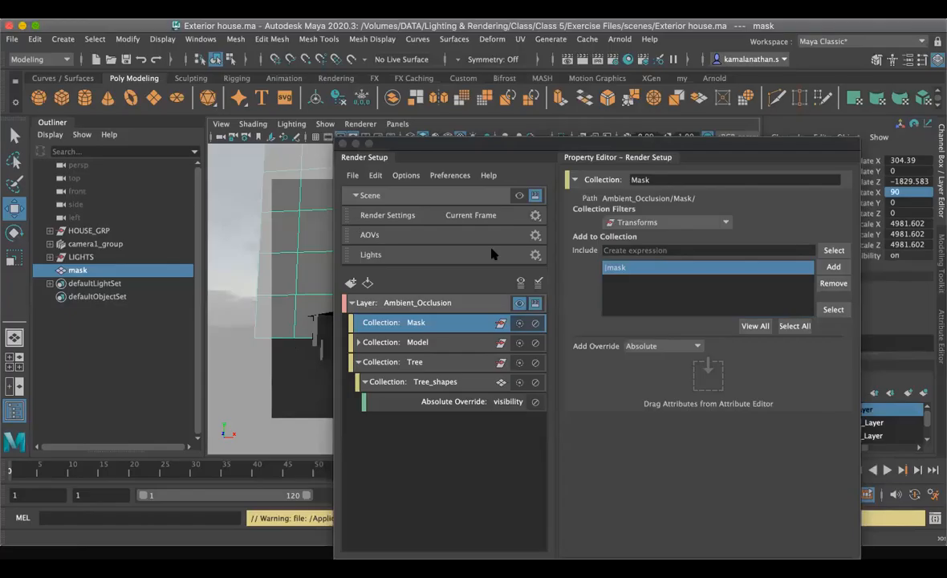
# Step: Add a material override to the Mask collection, assign it a new aiAmbientOcclusion shader and close Render Setup
pyautogui.rightClick(406, 323)
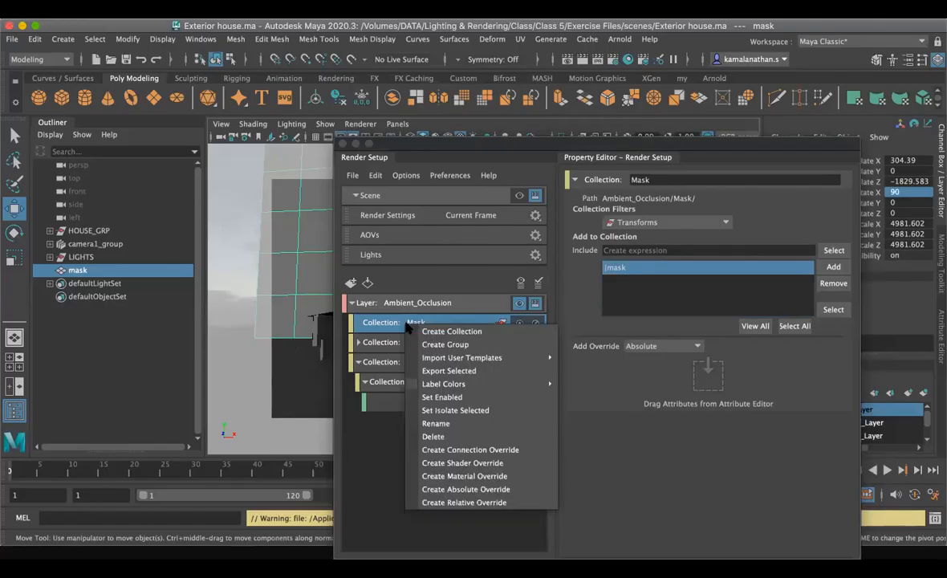
pyautogui.click(457, 476)
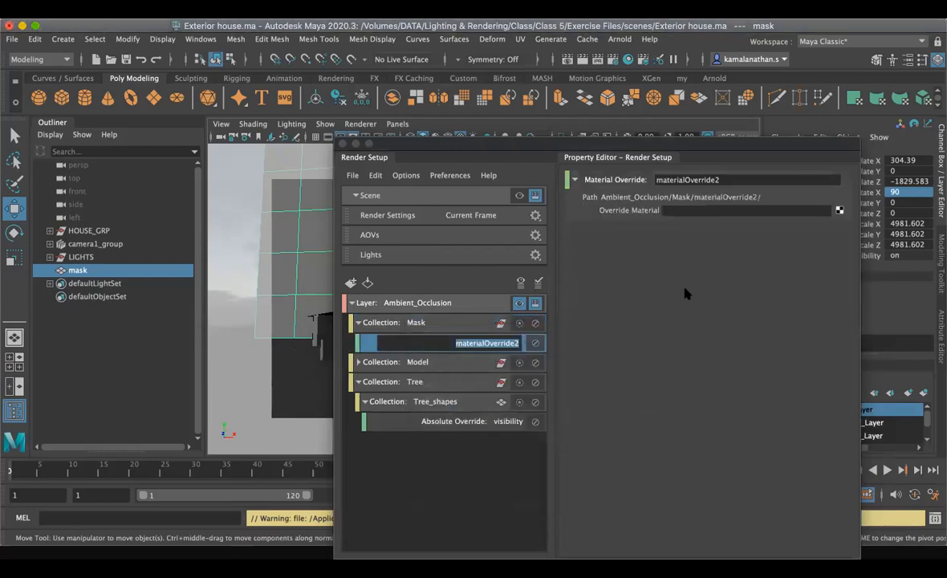
pyautogui.click(838, 210)
pyautogui.click(365, 94)
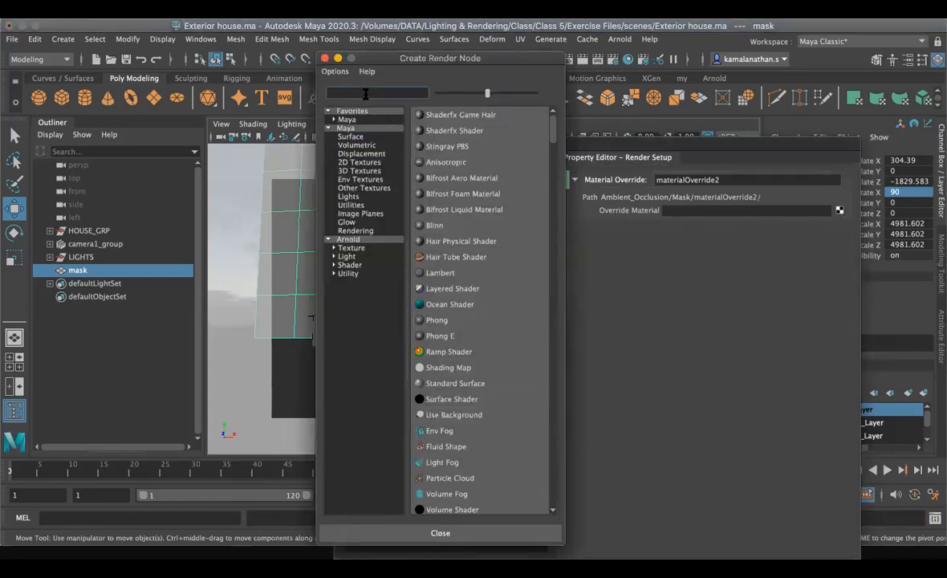
pyautogui.write('aiam')
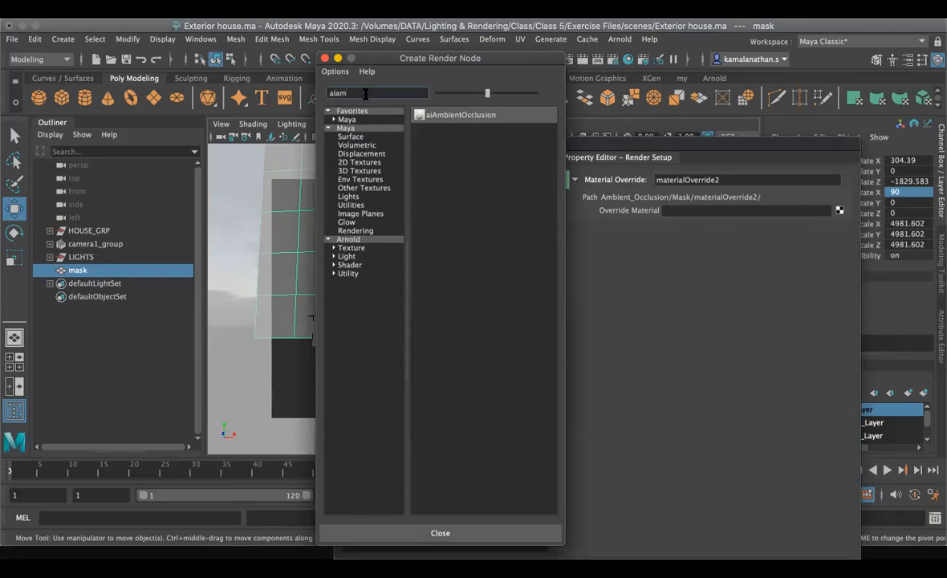
pyautogui.click(453, 115)
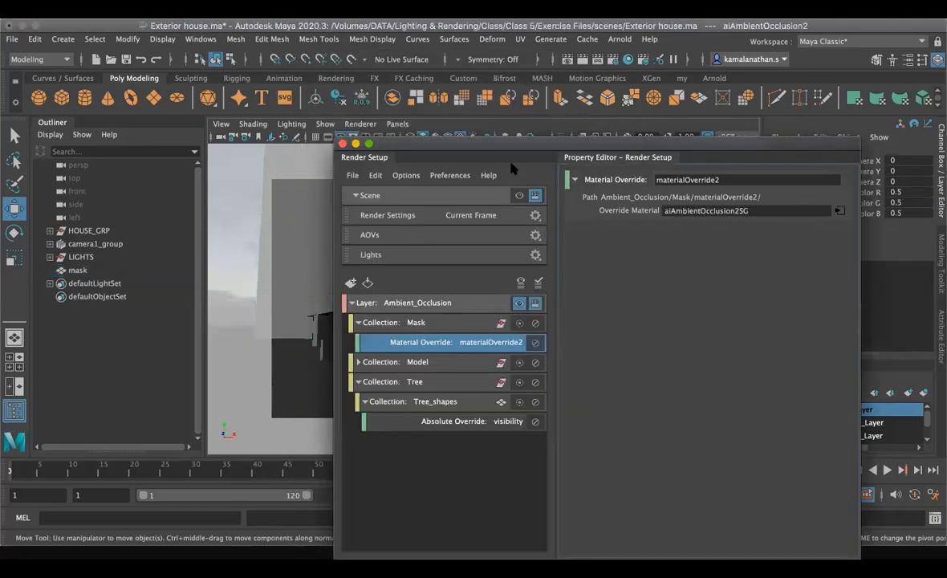
pyautogui.click(342, 143)
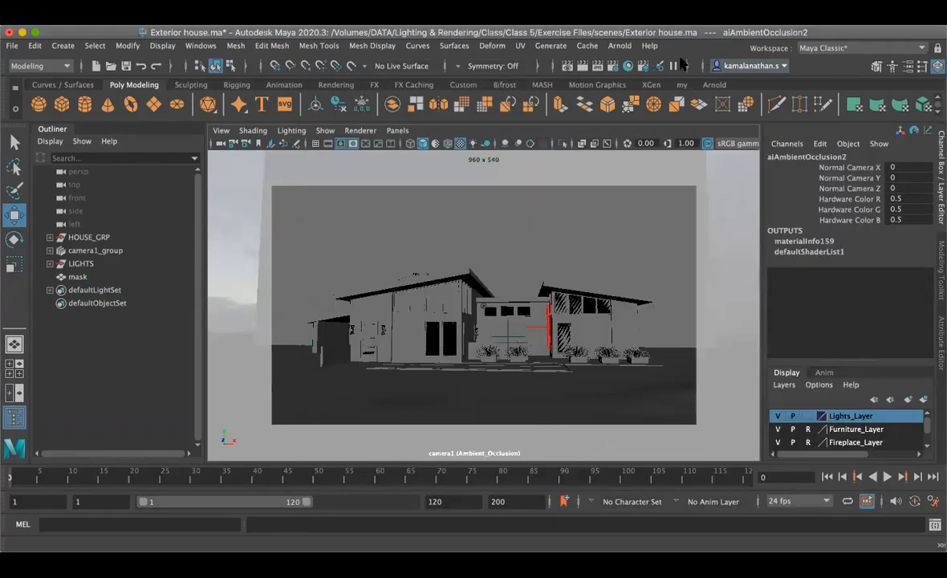
# Step: Render the Ambient_Occlusion layer again to check the mask plane's override material, and close Arnold RenderView
pyautogui.click(619, 45)
pyautogui.click(641, 83)
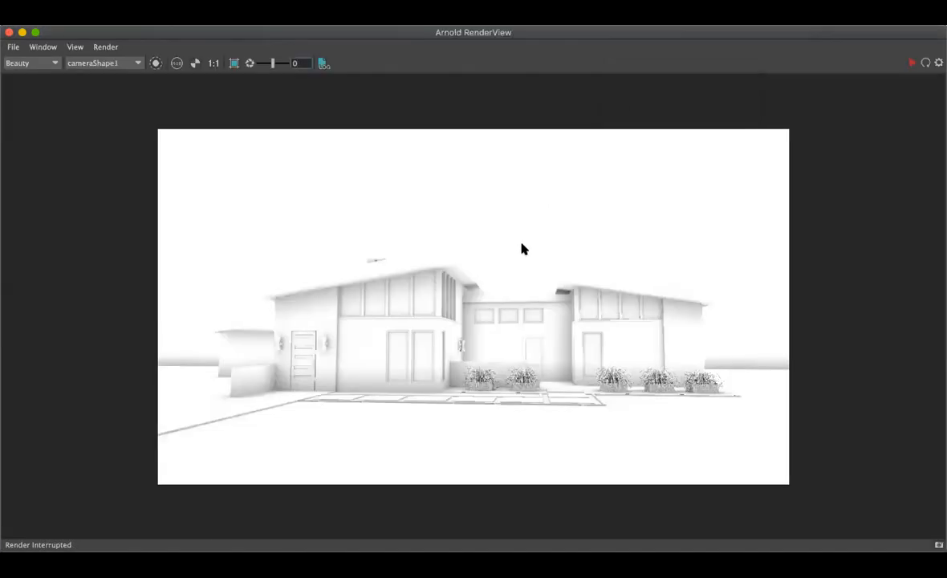
pyautogui.click(911, 63)
pyautogui.click(10, 34)
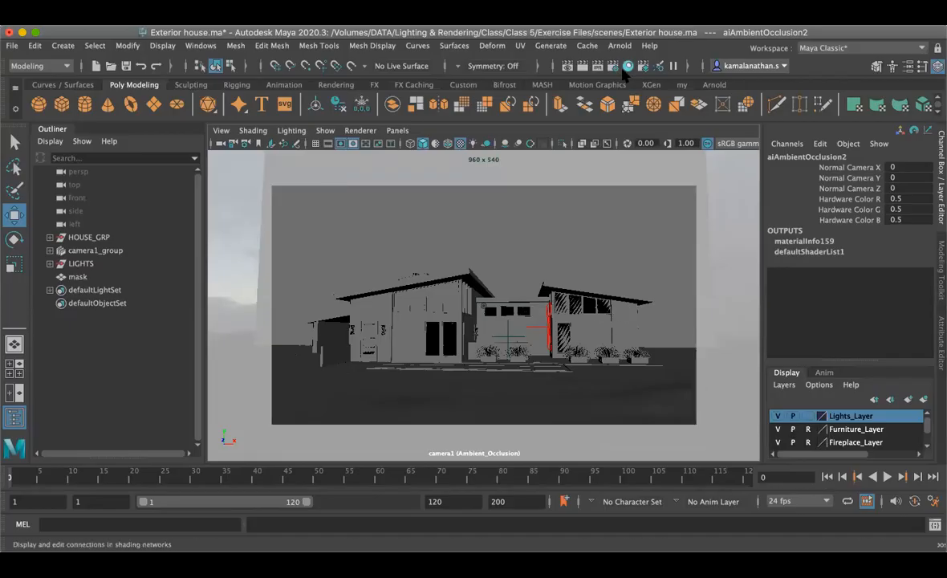
# Step: Make the Scene layer visible in Render Setup, render it through cameraShape1 in Arnold RenderView and close the render window
pyautogui.click(624, 69)
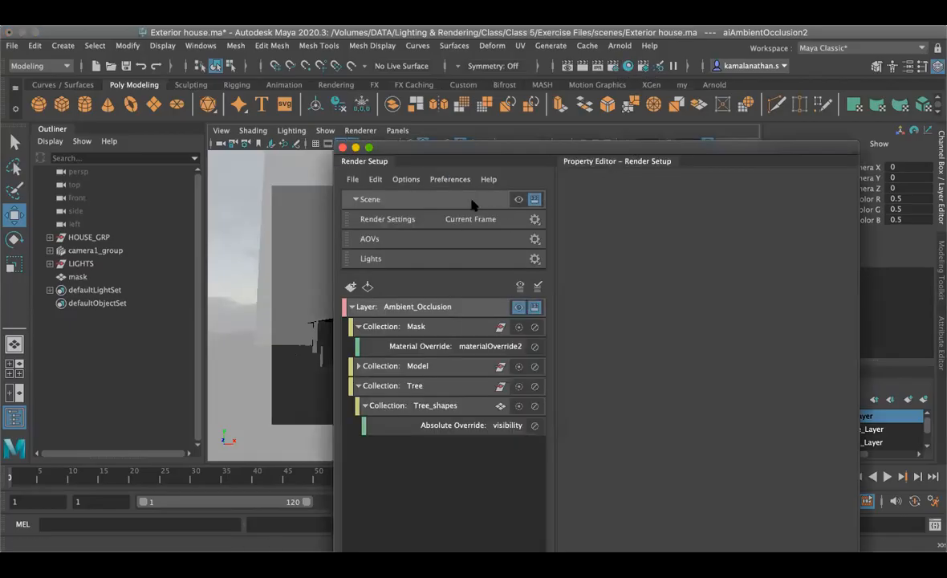
pyautogui.click(519, 199)
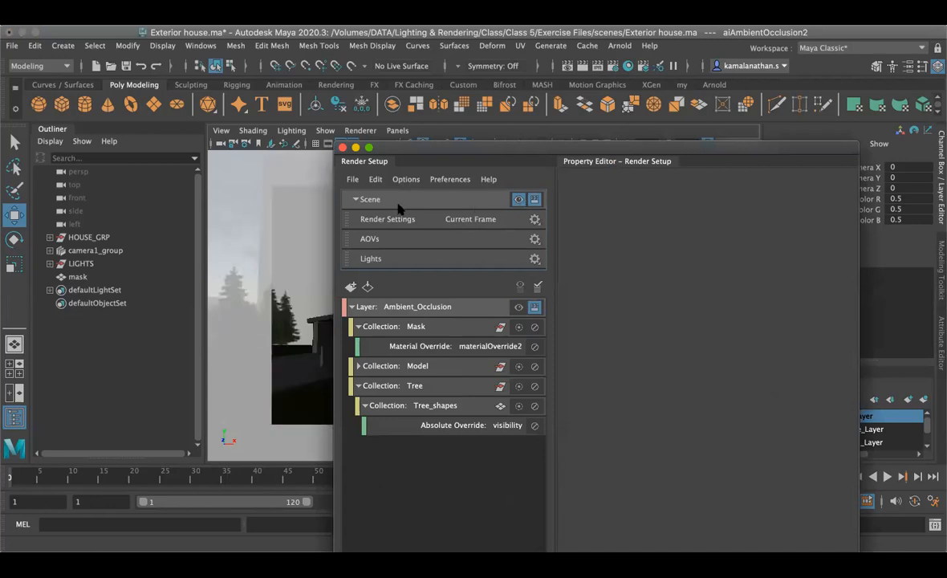
pyautogui.click(620, 46)
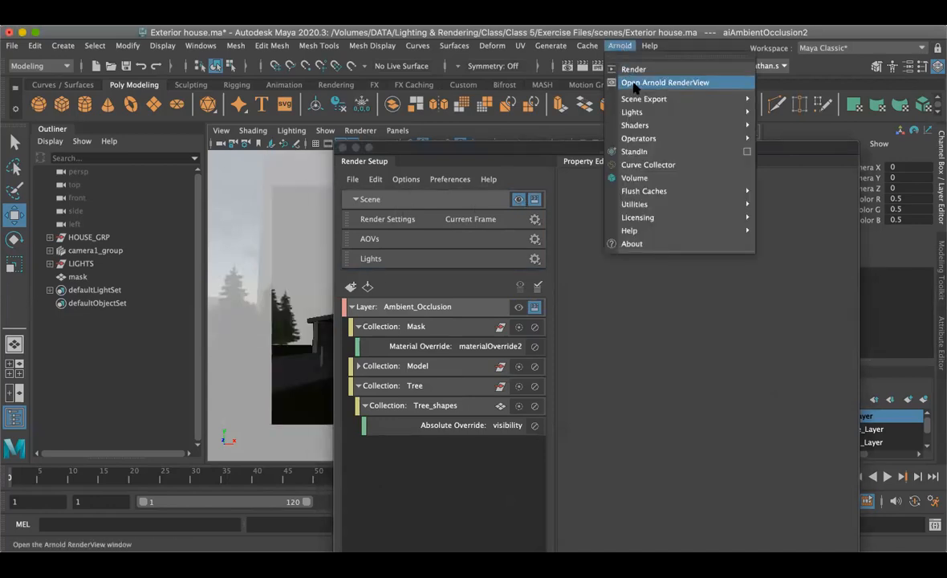
pyautogui.click(634, 84)
pyautogui.click(912, 62)
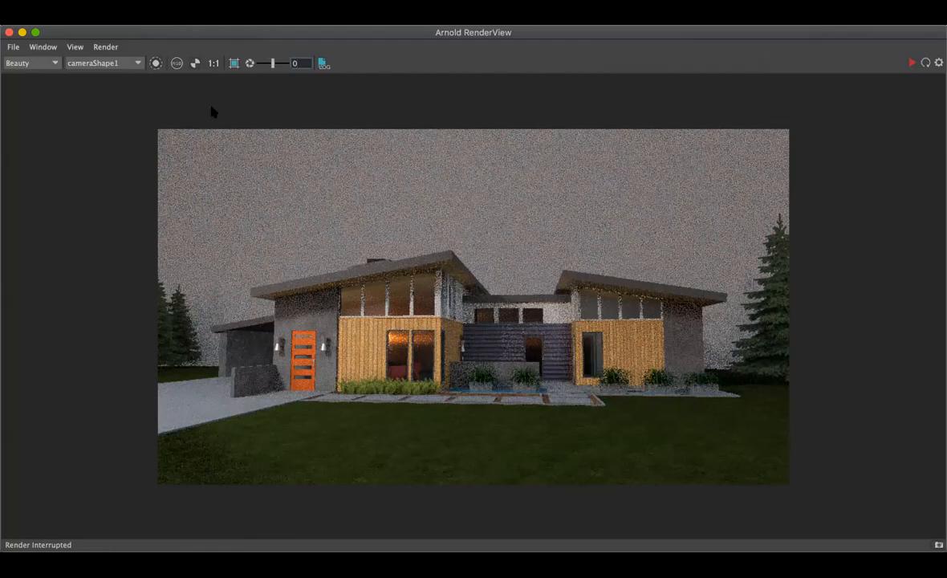
pyautogui.click(8, 33)
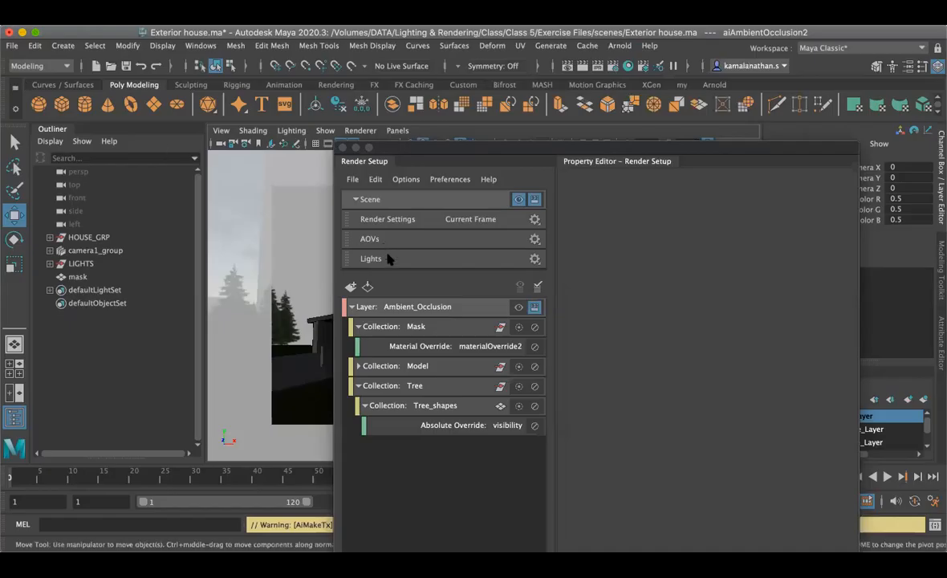
# Step: Make the Ambient_Occlusion layer visible and add an absolute override of the mask shape's Visibility to its Mask collection
pyautogui.click(518, 308)
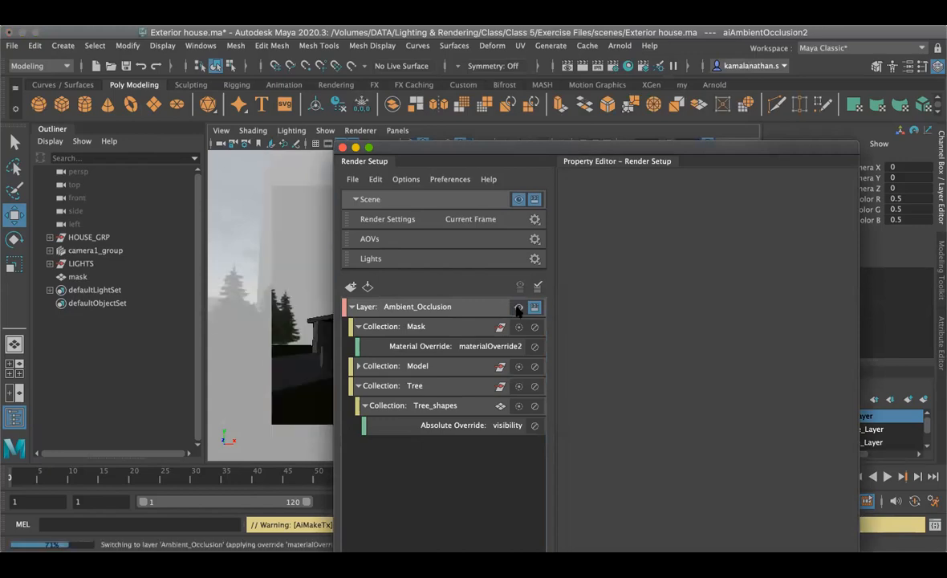
pyautogui.click(416, 327)
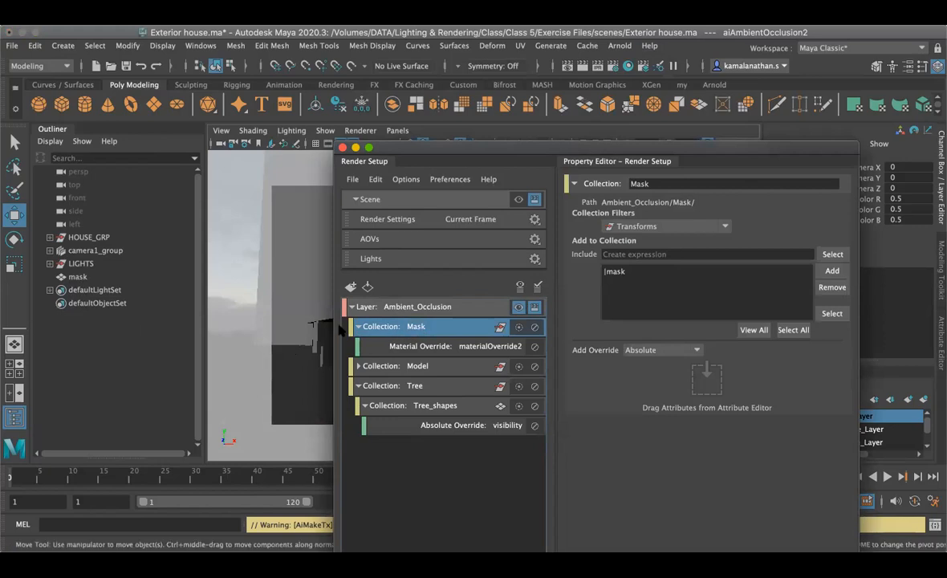
pyautogui.moveTo(696, 146); pyautogui.dragTo(545, 164)
pyautogui.click(77, 276)
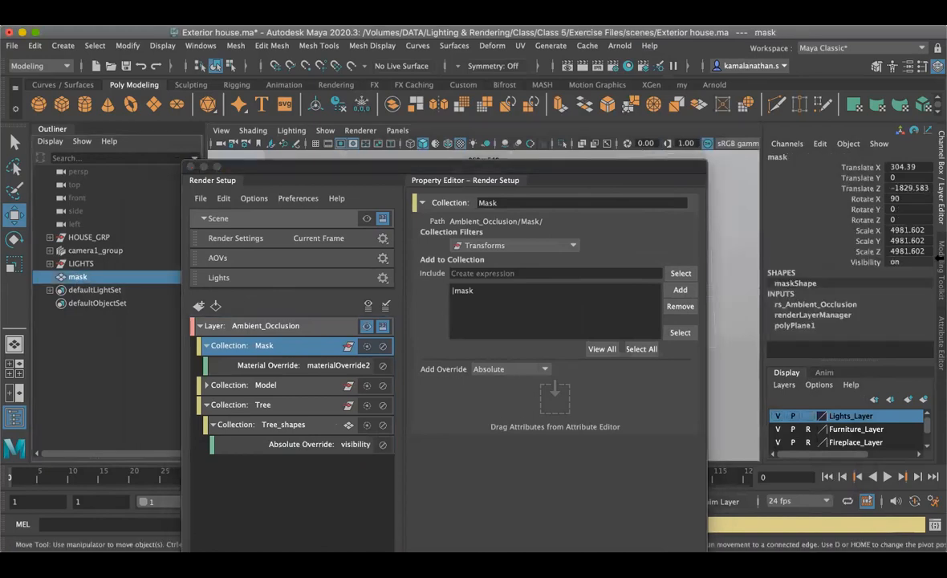
pyautogui.click(939, 343)
pyautogui.moveTo(530, 160); pyautogui.dragTo(474, 168)
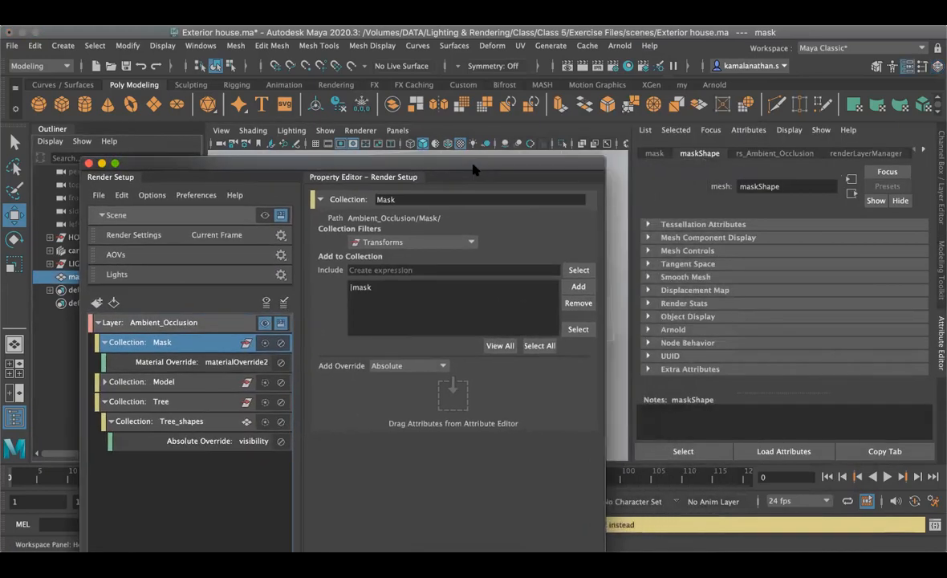
pyautogui.click(684, 317)
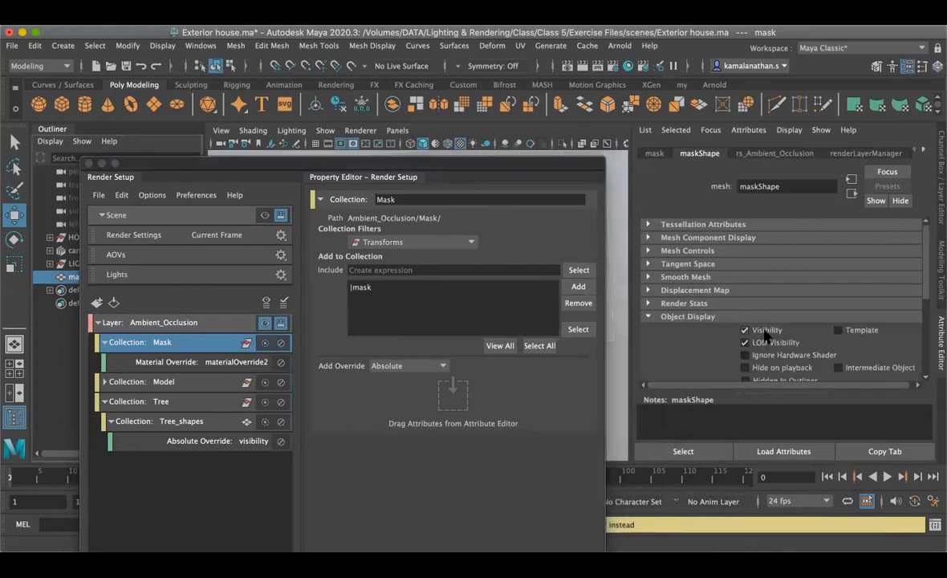
pyautogui.moveTo(675, 370); pyautogui.dragTo(479, 408)
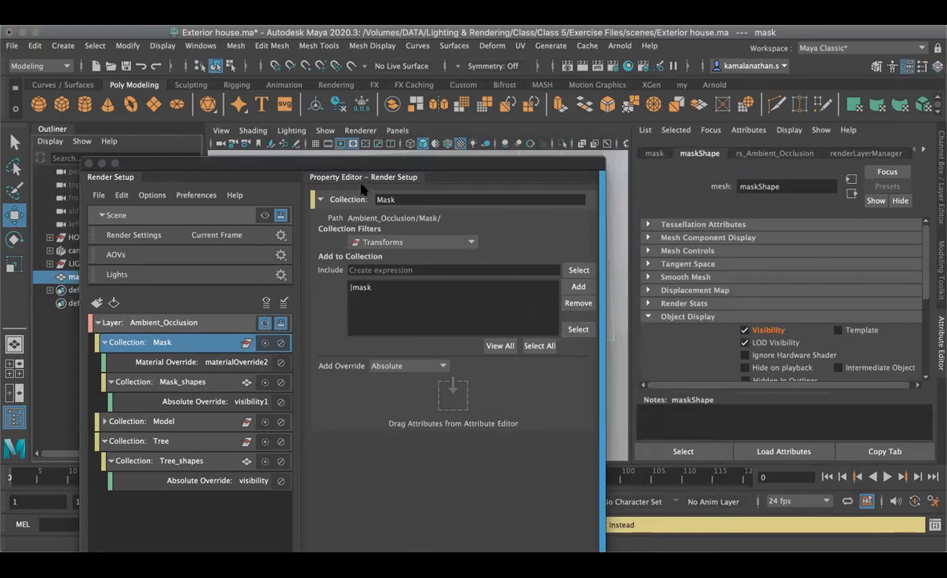
# Step: Arrange Render Setup beside the mask shape's attributes, collapse the Scene entry and make the Scene layer visible
pyautogui.moveTo(370, 168); pyautogui.dragTo(680, 169)
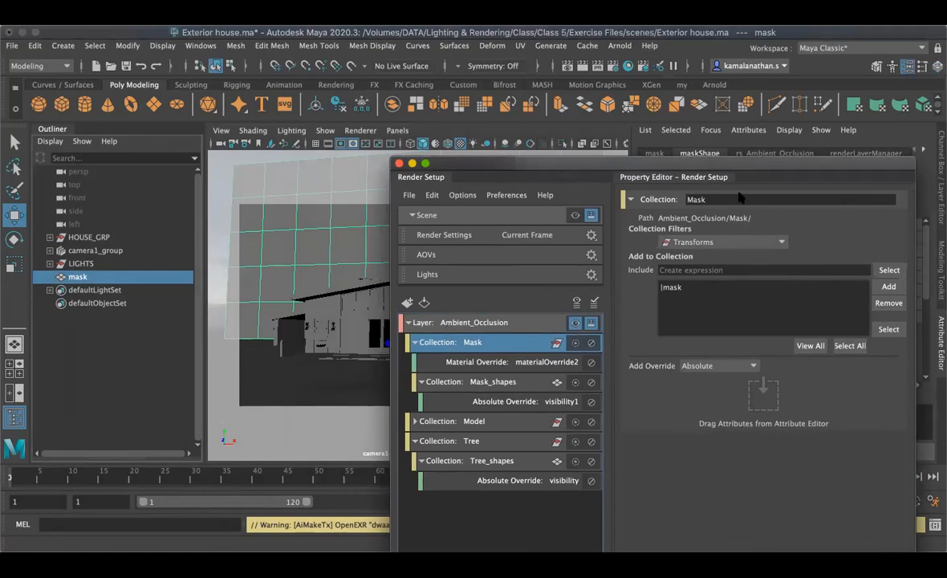
pyautogui.moveTo(700, 164); pyautogui.dragTo(456, 164)
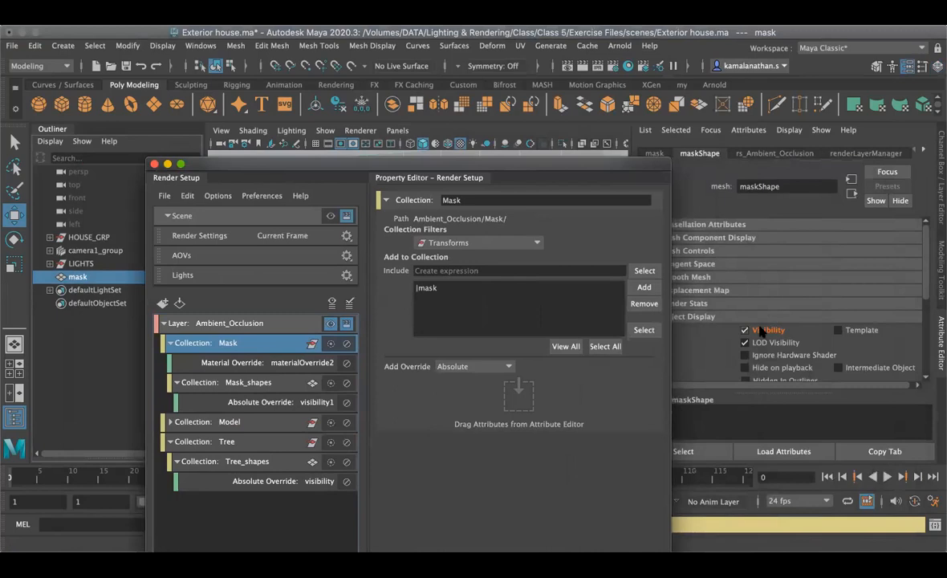
pyautogui.click(168, 216)
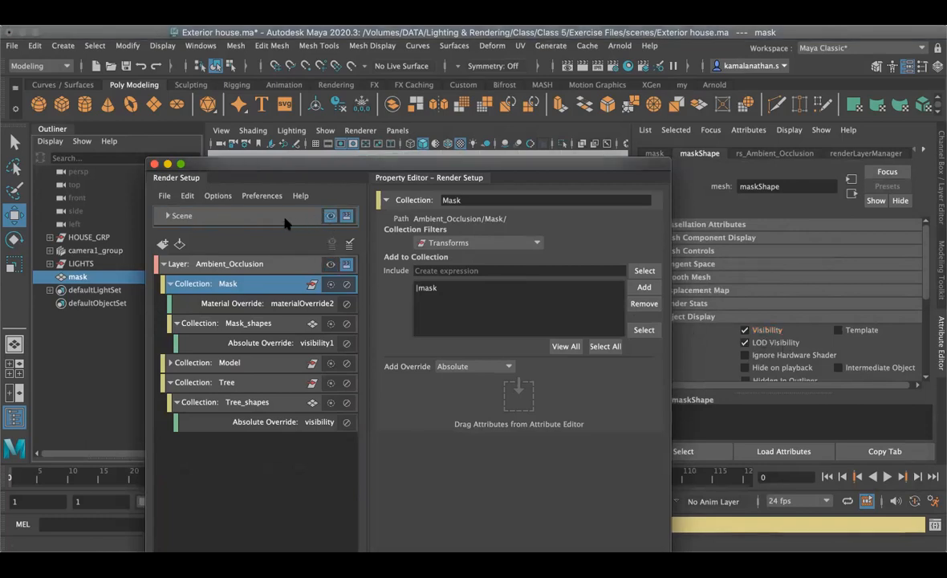
# Step: Turn off the mask shape's Visibility in the Scene layer, test-render the layer in Arnold RenderView, then stop the render and close its window
pyautogui.click(746, 330)
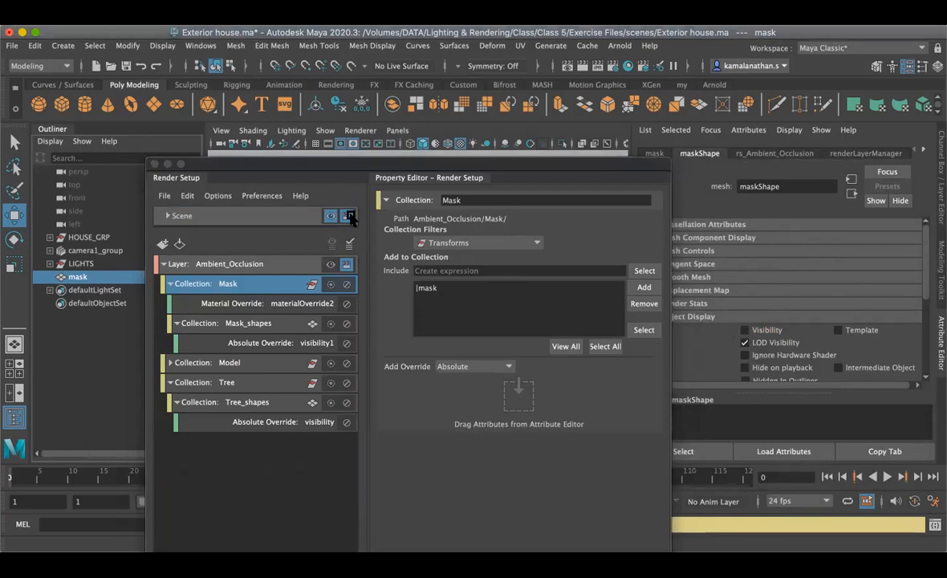
pyautogui.moveTo(429, 170); pyautogui.dragTo(751, 190)
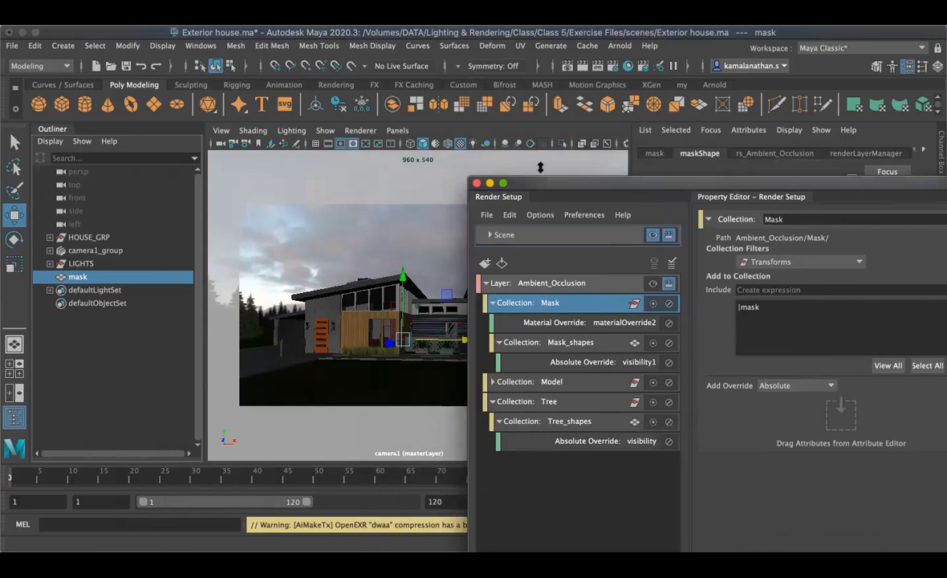
pyautogui.click(619, 45)
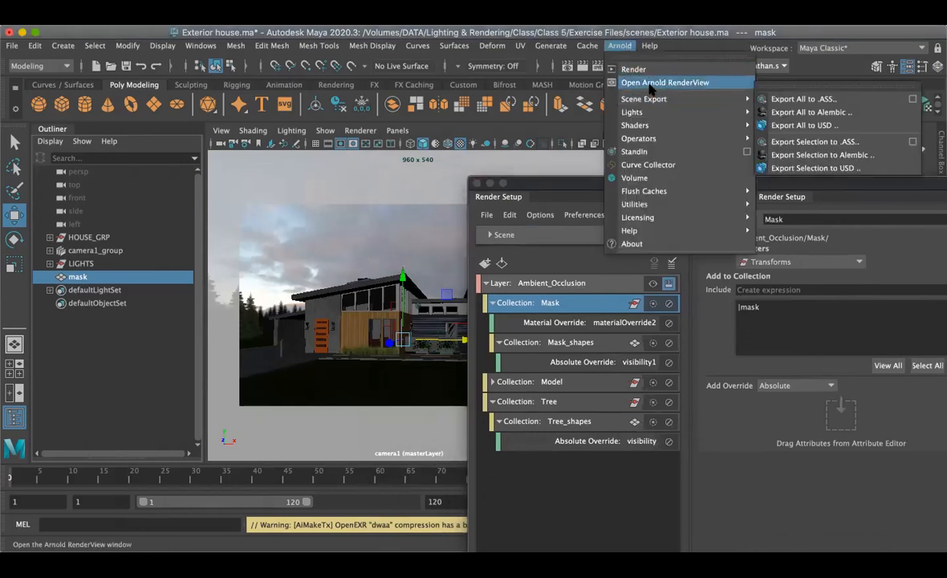
pyautogui.click(651, 84)
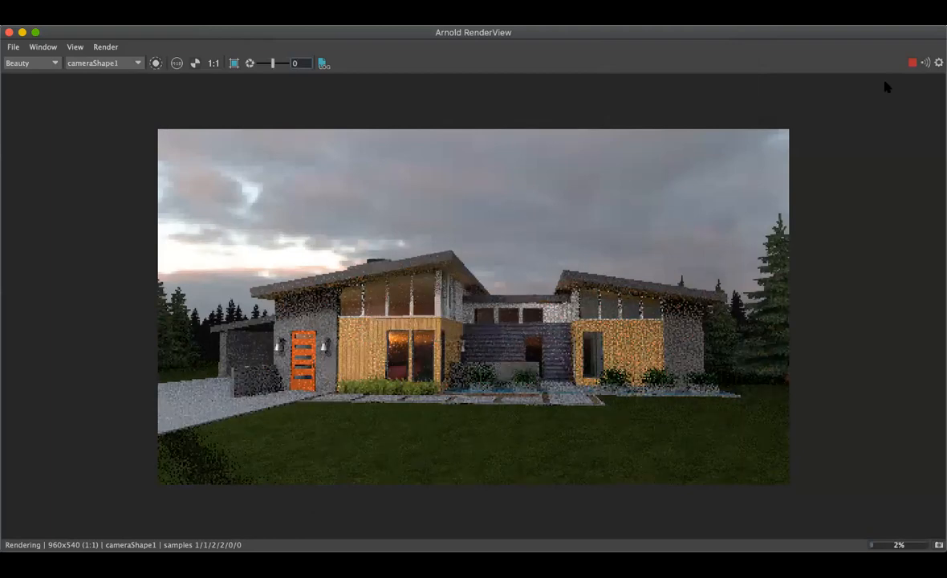
pyautogui.click(913, 62)
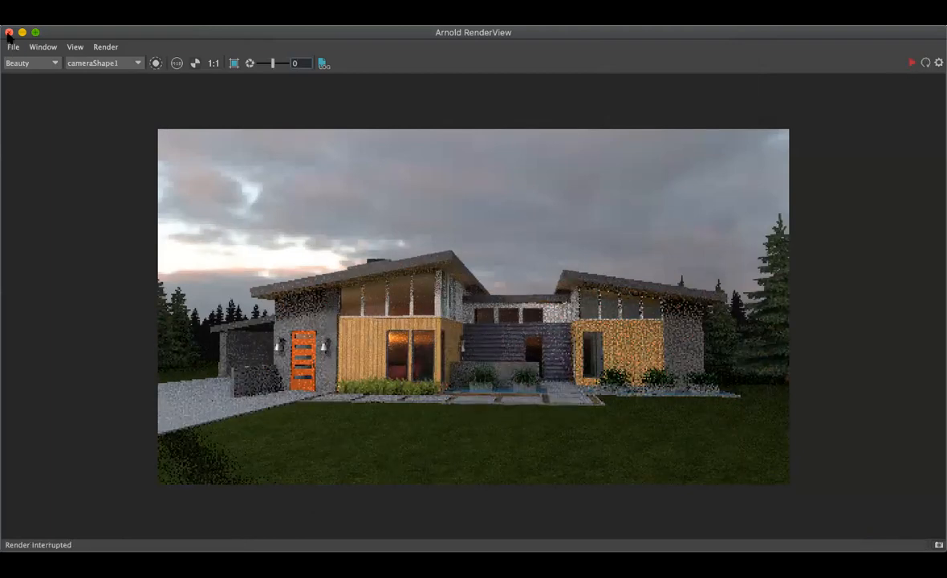
pyautogui.click(9, 32)
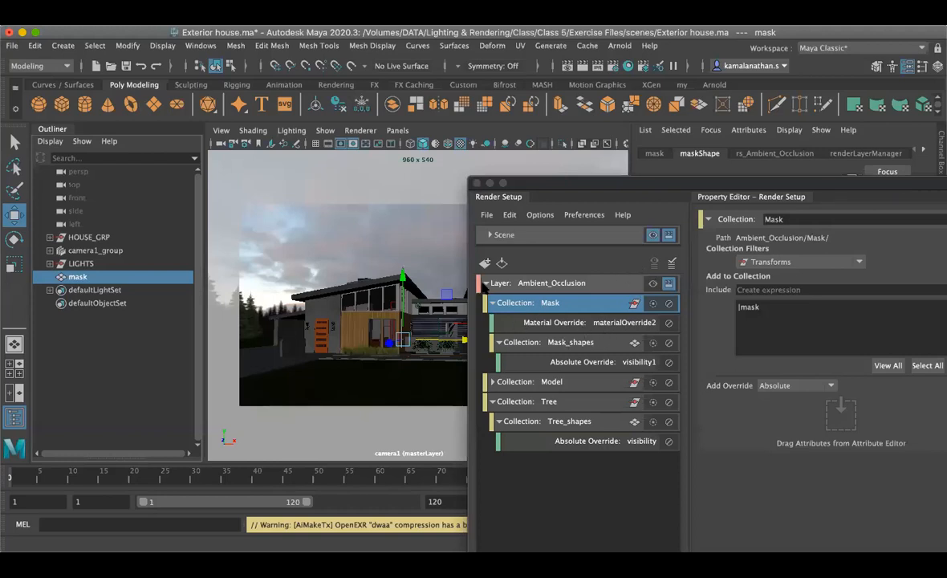
# Step: Make the Ambient_Occlusion layer visible in Render Setup and expand it to show its collections and overrides
pyautogui.click(485, 283)
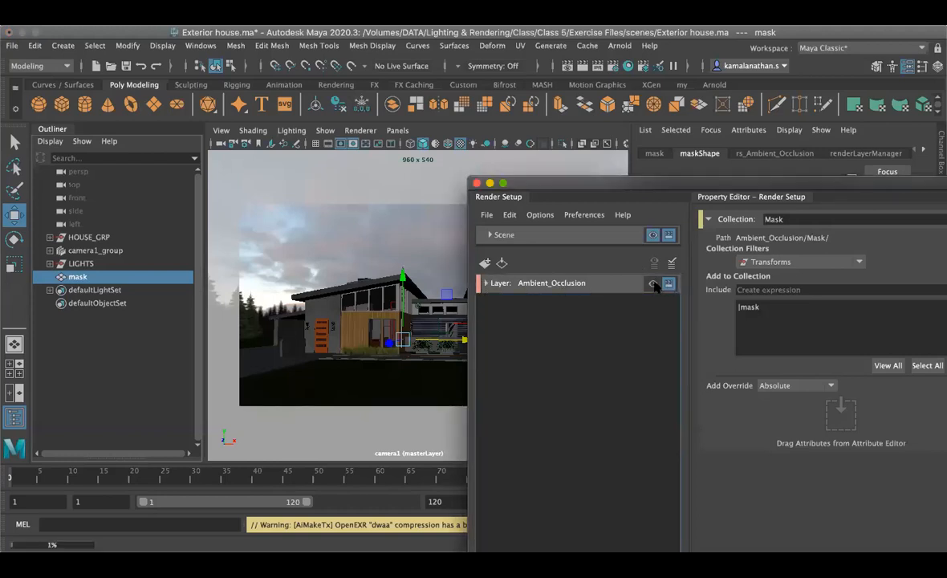
pyautogui.click(652, 284)
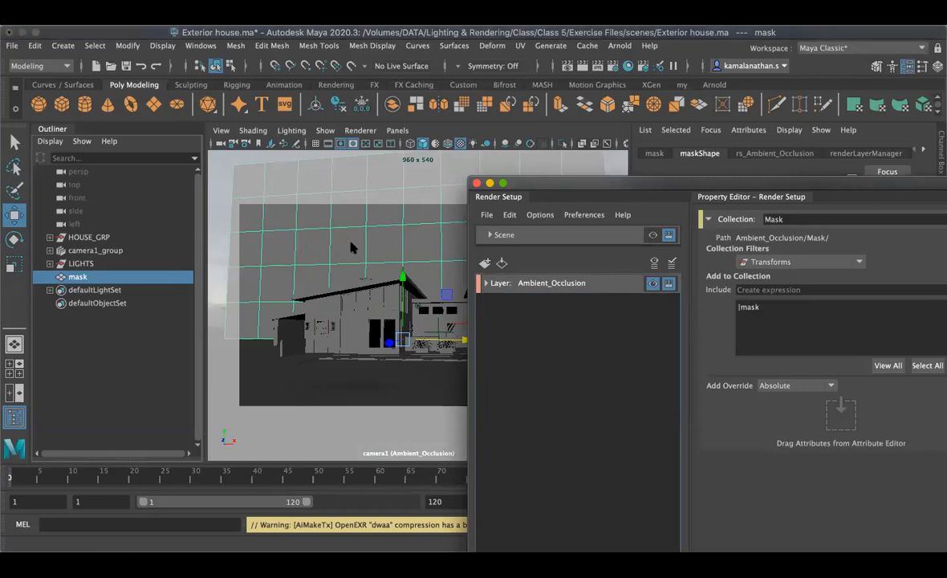
pyautogui.click(486, 282)
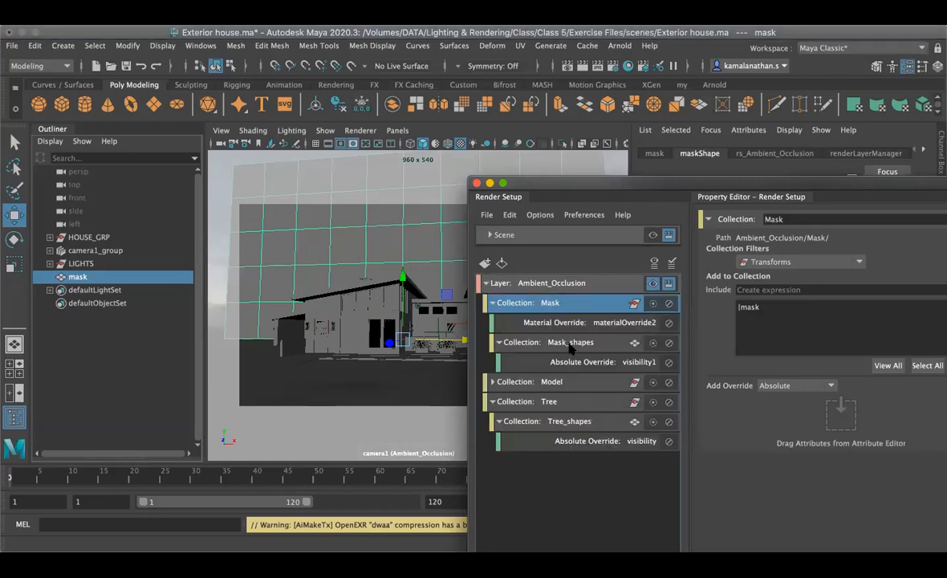
# Step: Examine the Mask collection's material override and compare the mask's visibility between the Scene and Ambient_Occlusion layers
pyautogui.click(567, 322)
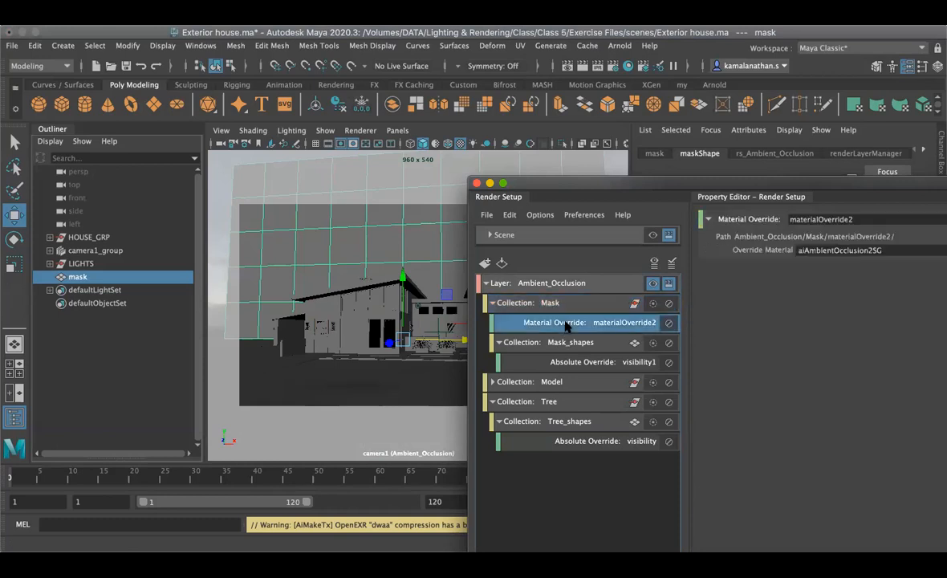
pyautogui.click(527, 301)
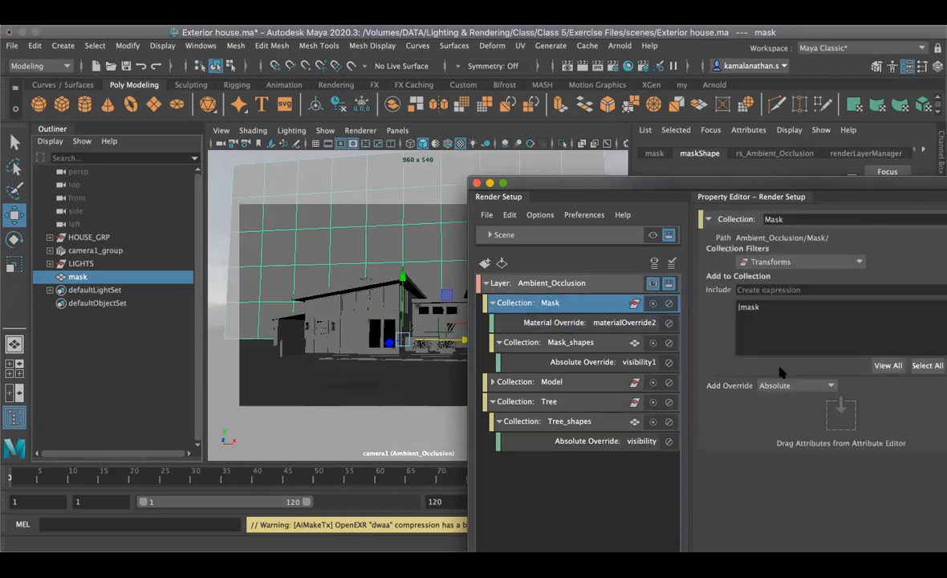
pyautogui.moveTo(810, 192); pyautogui.dragTo(493, 196)
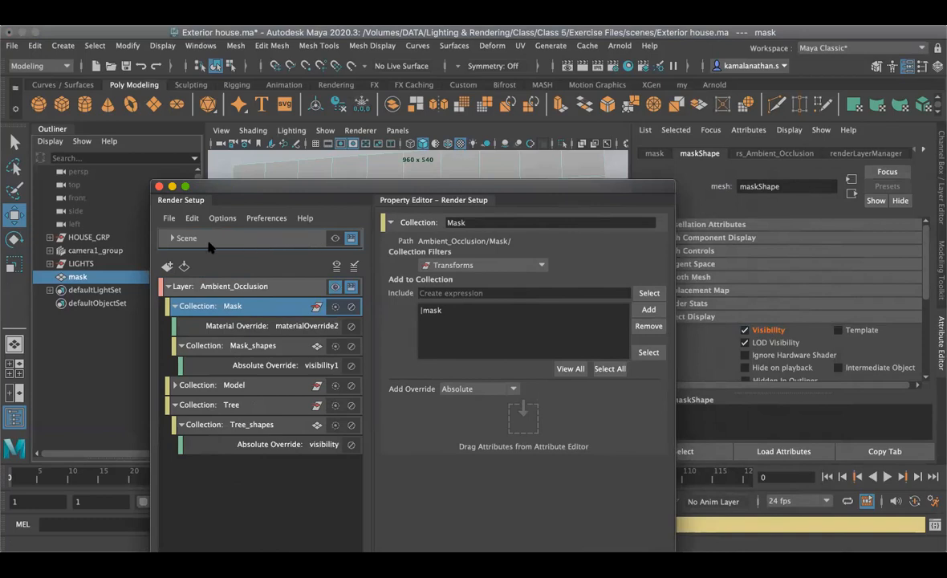
pyautogui.click(184, 239)
pyautogui.click(185, 239)
pyautogui.click(186, 239)
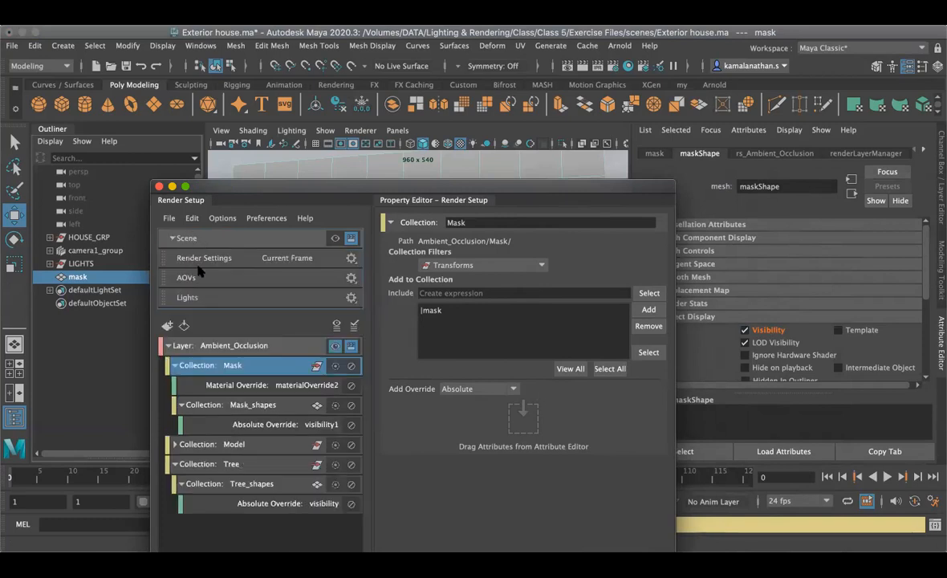
pyautogui.click(171, 237)
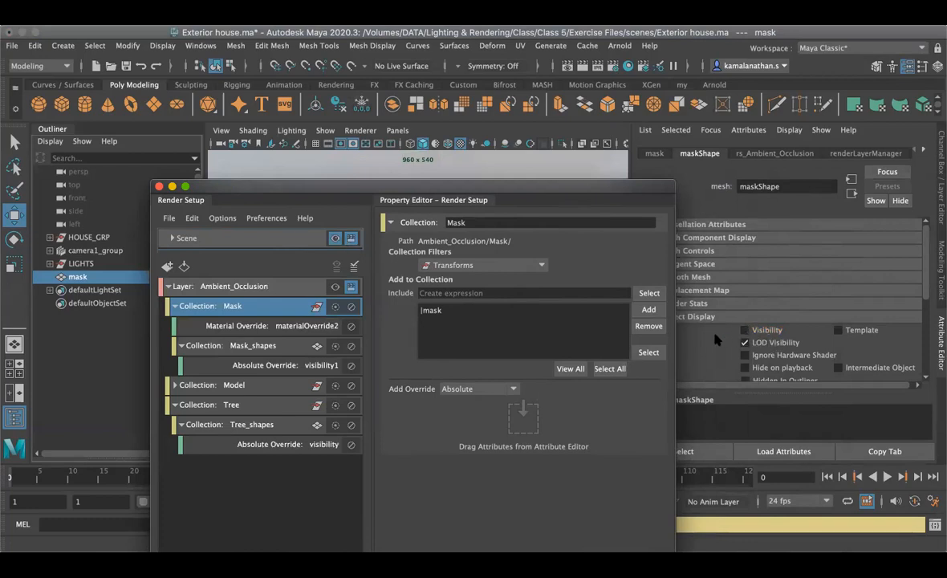
pyautogui.click(336, 287)
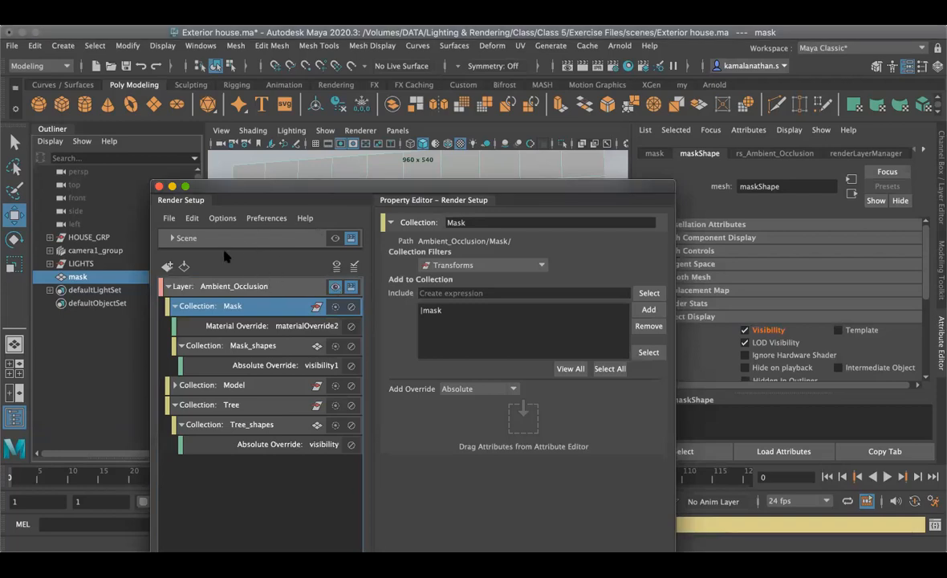
# Step: Render the Ambient_Occlusion layer in the Arnold RenderView to check it, stop the render and close the view
pyautogui.moveTo(250, 199); pyautogui.dragTo(573, 199)
pyautogui.click(490, 287)
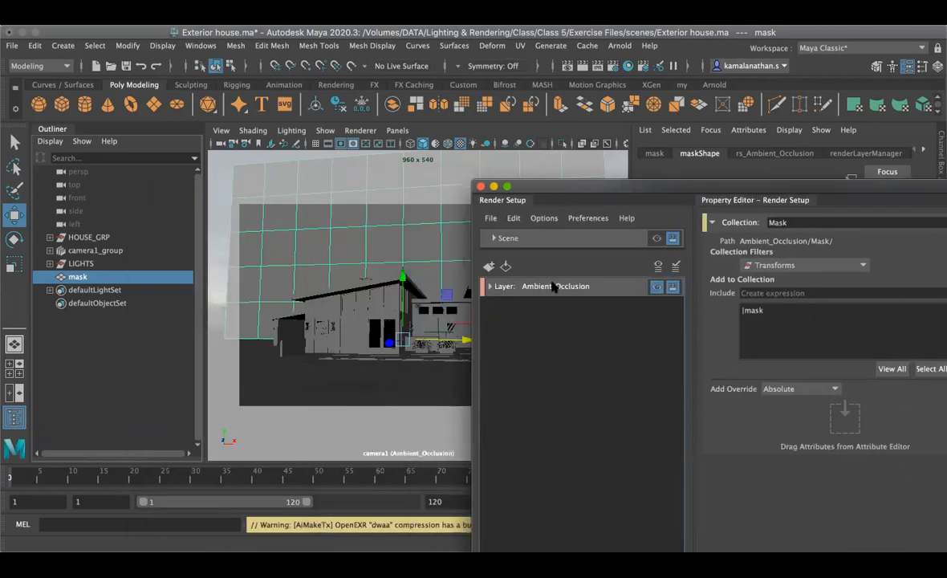
pyautogui.moveTo(721, 191); pyautogui.dragTo(699, 344)
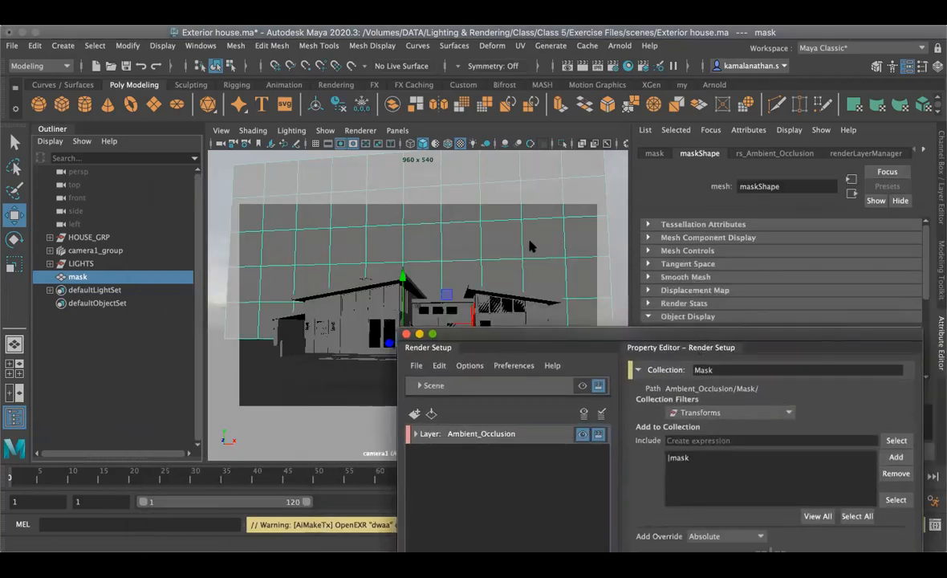
pyautogui.moveTo(569, 347); pyautogui.dragTo(581, 233)
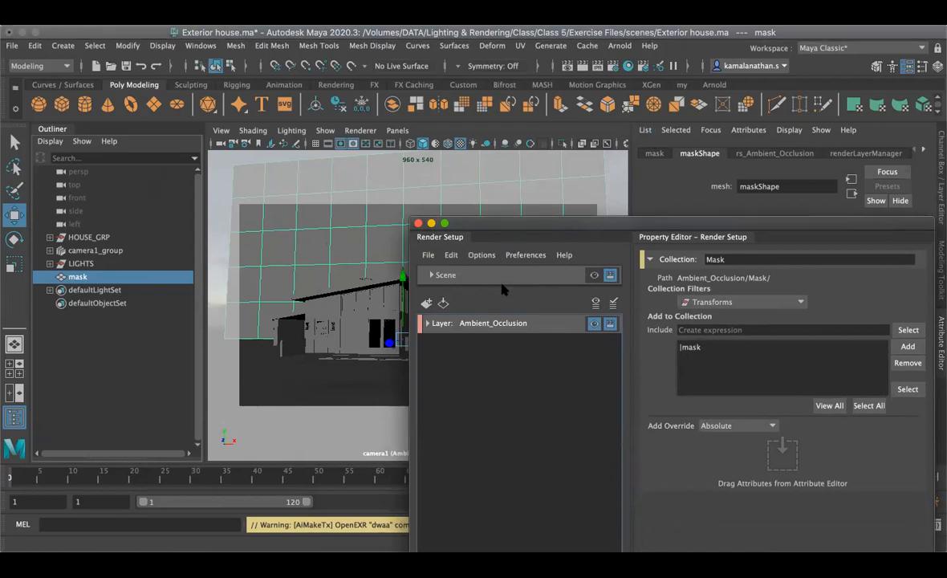
pyautogui.click(490, 323)
pyautogui.click(629, 56)
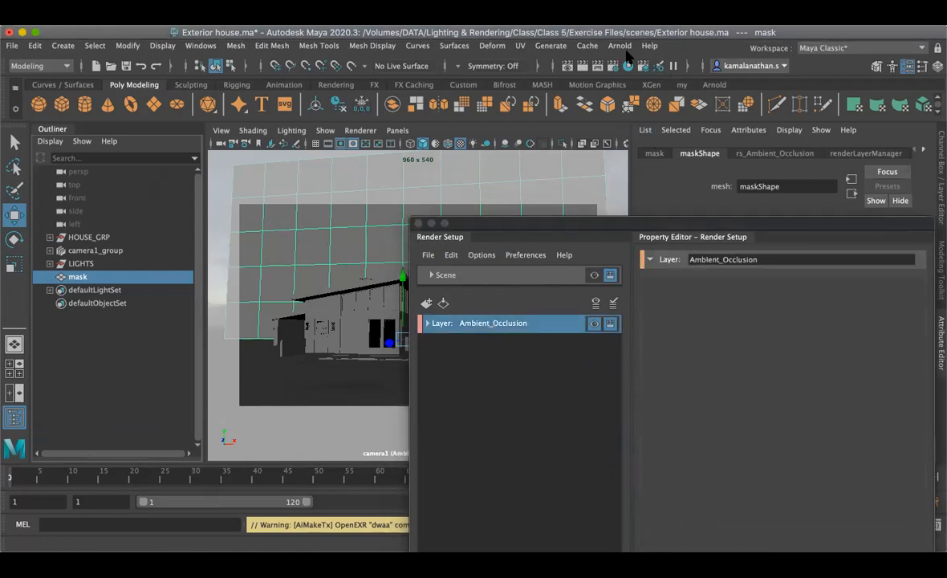
pyautogui.click(621, 46)
pyautogui.click(633, 84)
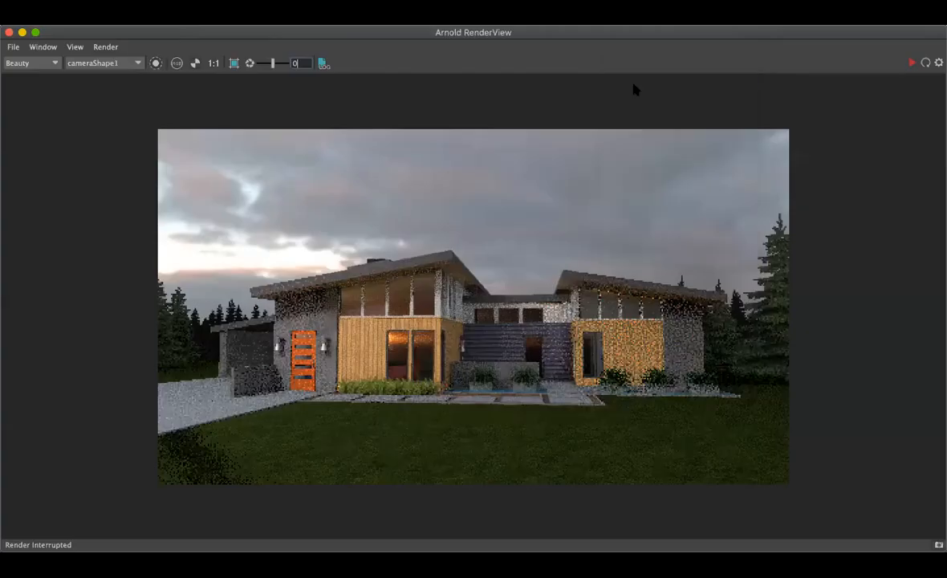
pyautogui.click(911, 63)
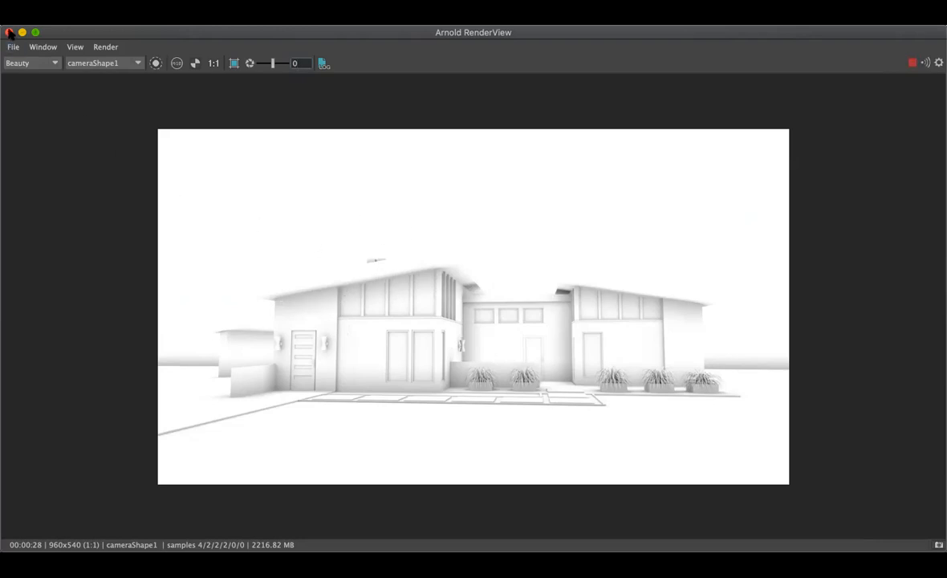
pyautogui.click(914, 63)
pyautogui.click(9, 33)
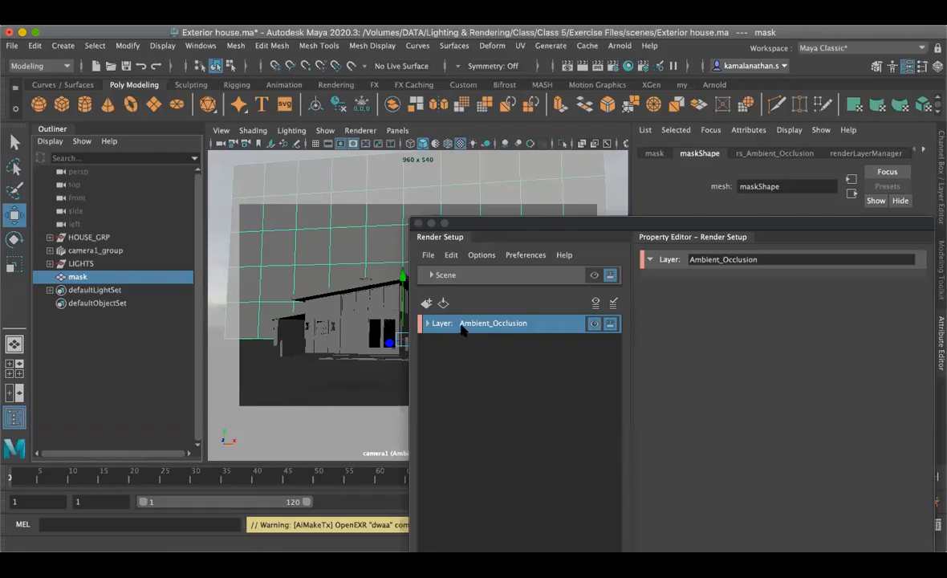
# Step: Duplicate the Ambient_Occlusion render layer with all its collections and overrides
pyautogui.moveTo(418, 219); pyautogui.dragTo(423, 219)
pyautogui.moveTo(556, 227); pyautogui.dragTo(674, 276)
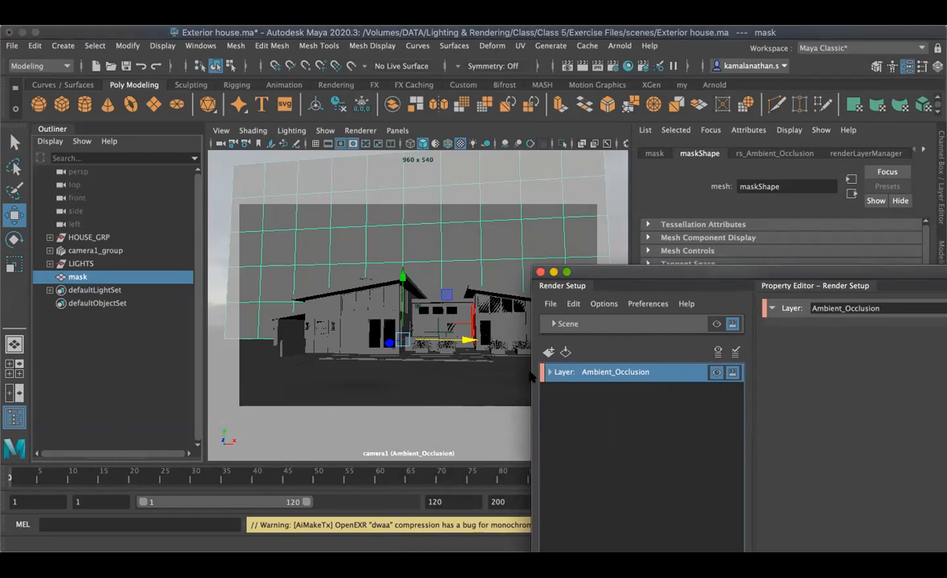
pyautogui.click(608, 376)
pyautogui.rightClick(608, 375)
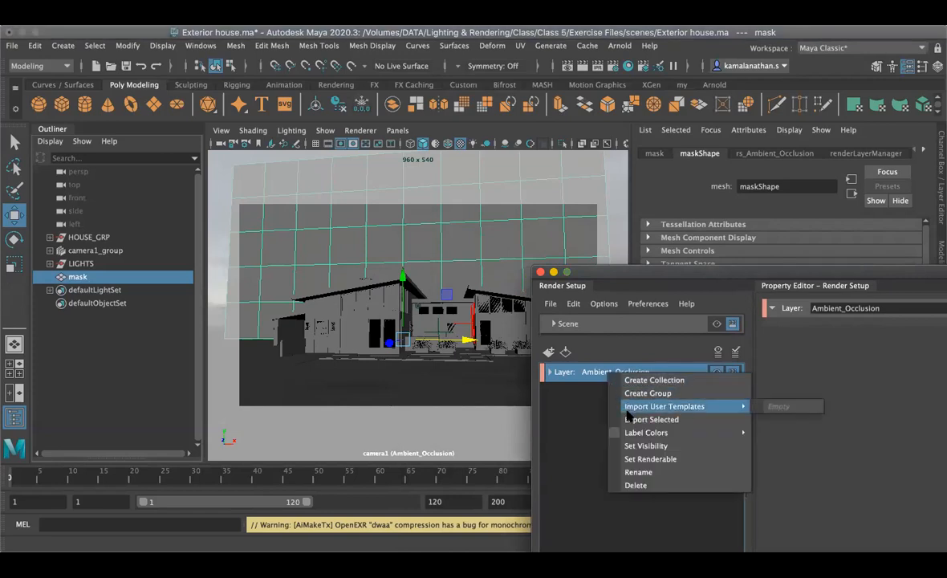
pyautogui.click(601, 375)
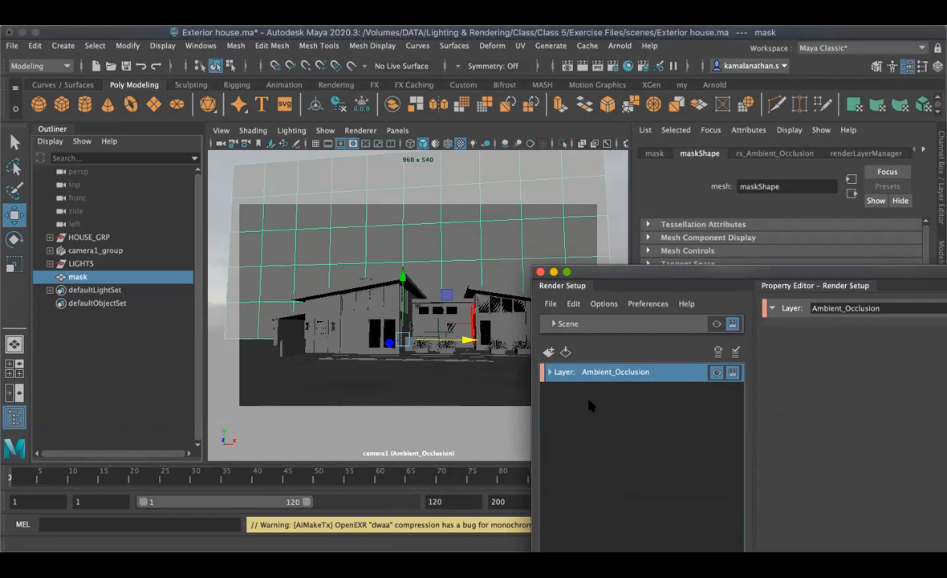
pyautogui.press('super+v')
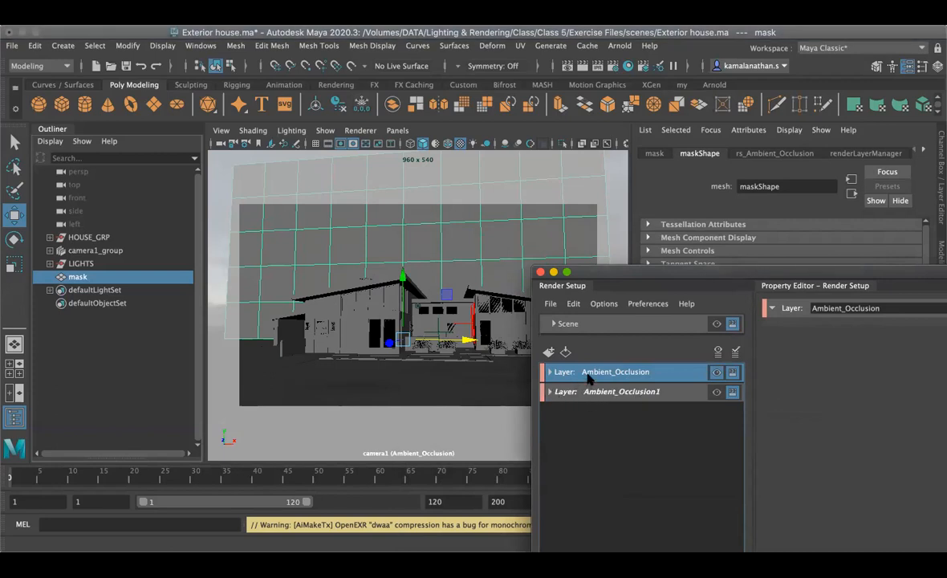
# Step: Rename the duplicated render layer as Shadow
pyautogui.click(554, 394)
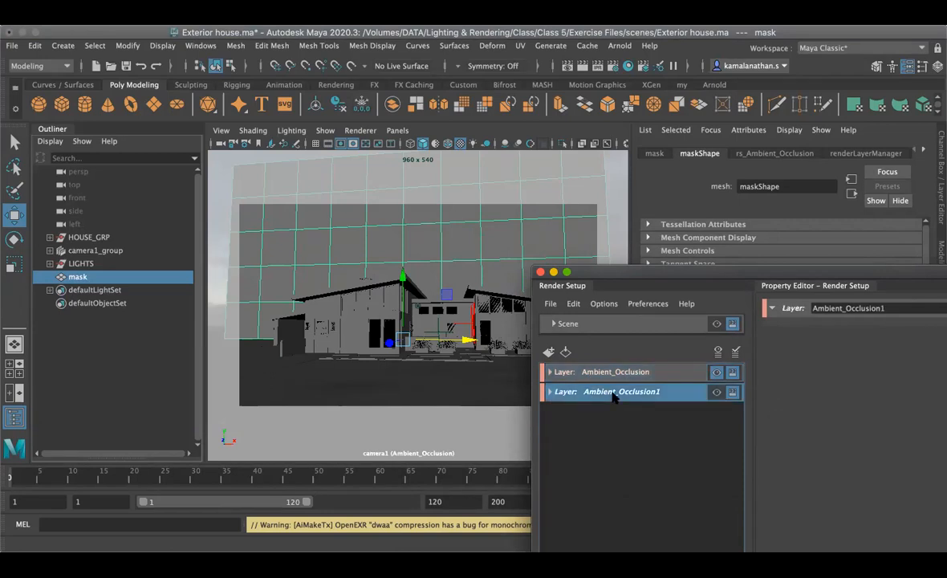
pyautogui.doubleClick(650, 392)
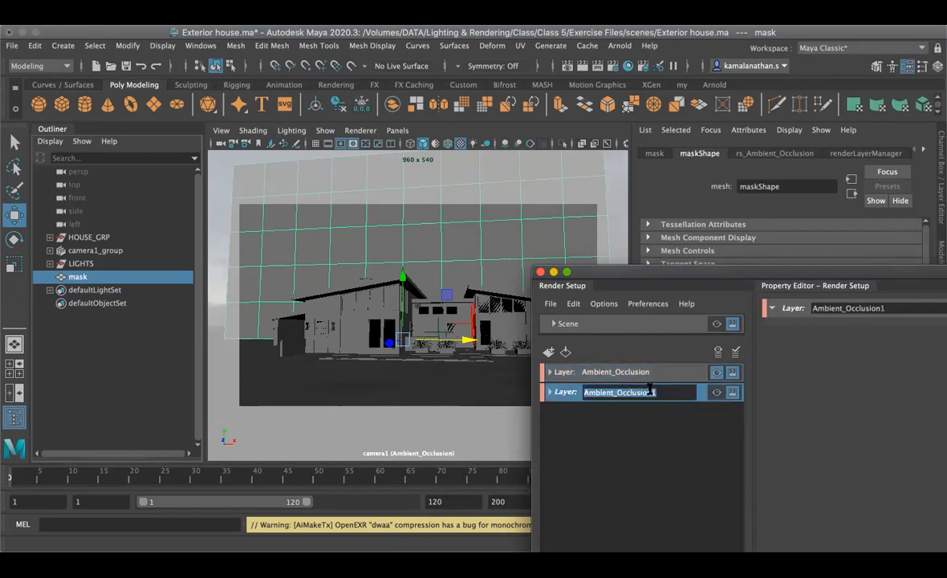
pyautogui.write('Shadow')
pyautogui.press('Return')
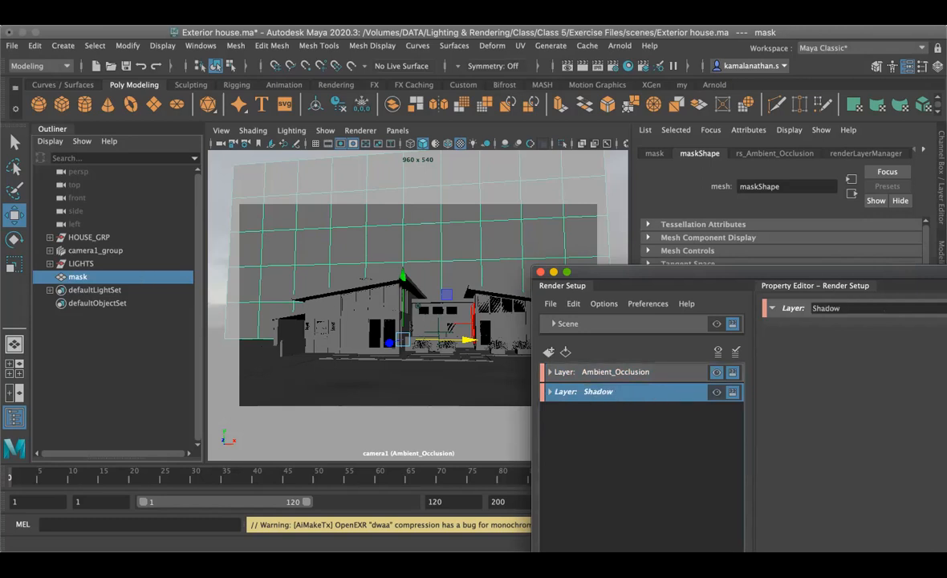
# Step: Examine the collections of the Shadow and Ambient_Occlusion layers, including the Model collection's material override
pyautogui.click(560, 391)
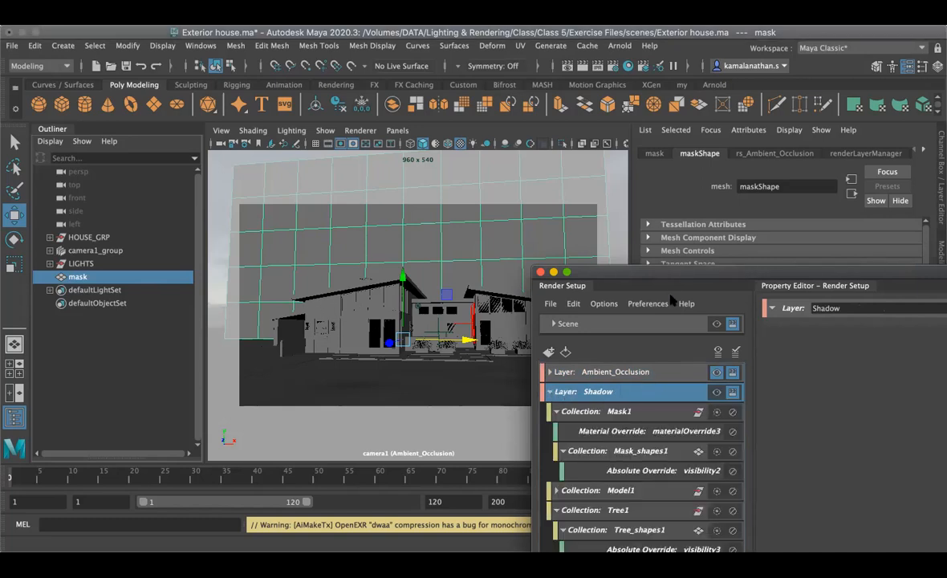
pyautogui.moveTo(670, 275); pyautogui.dragTo(582, 138)
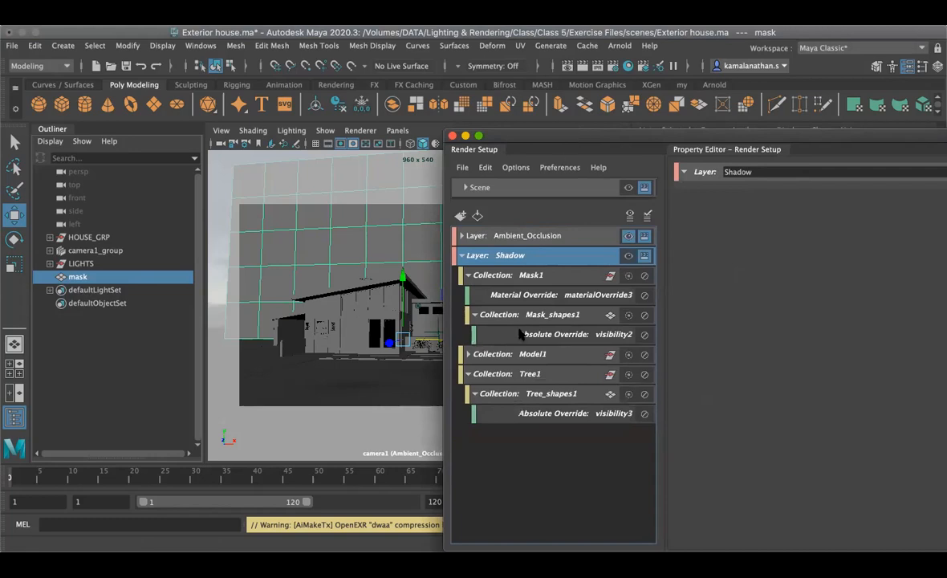
pyautogui.click(461, 255)
pyautogui.click(460, 235)
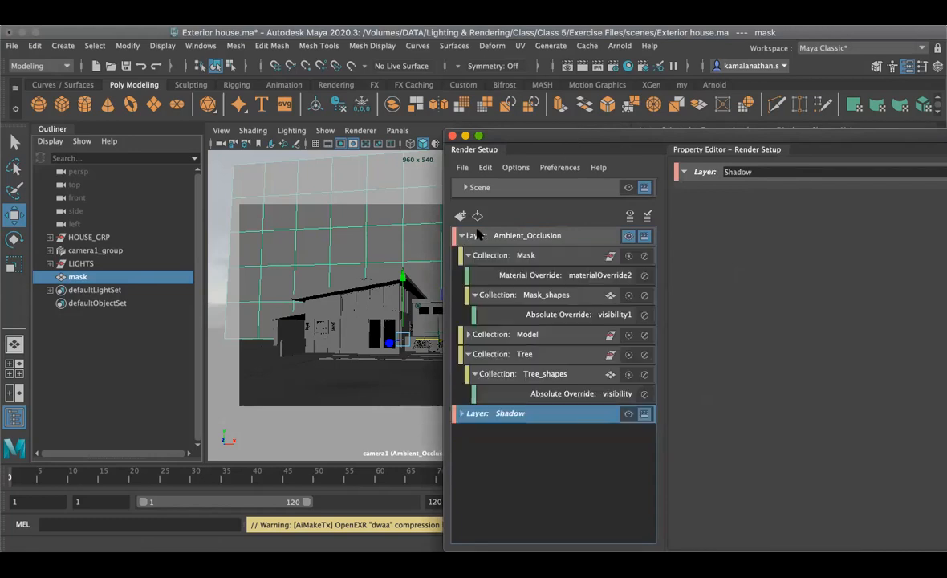
pyautogui.click(525, 235)
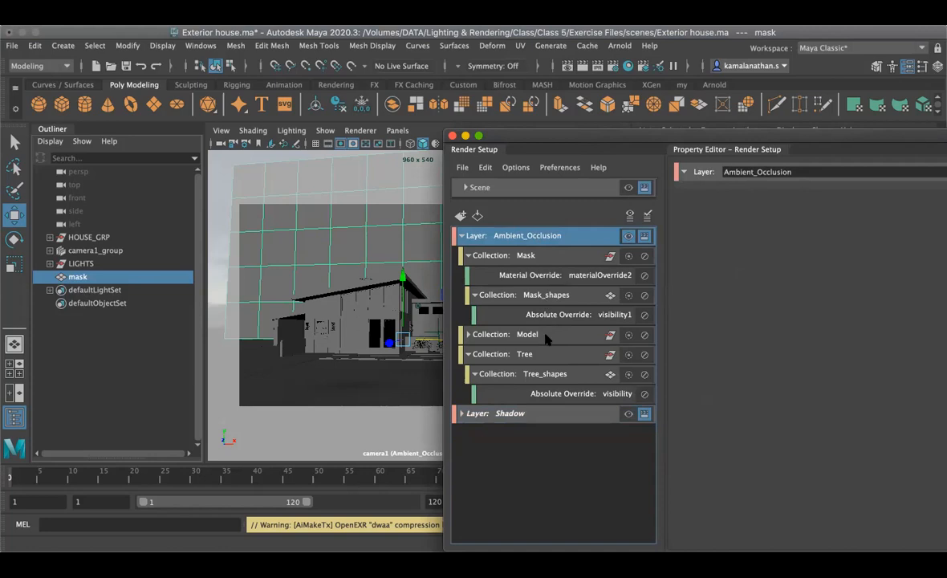
pyautogui.click(468, 334)
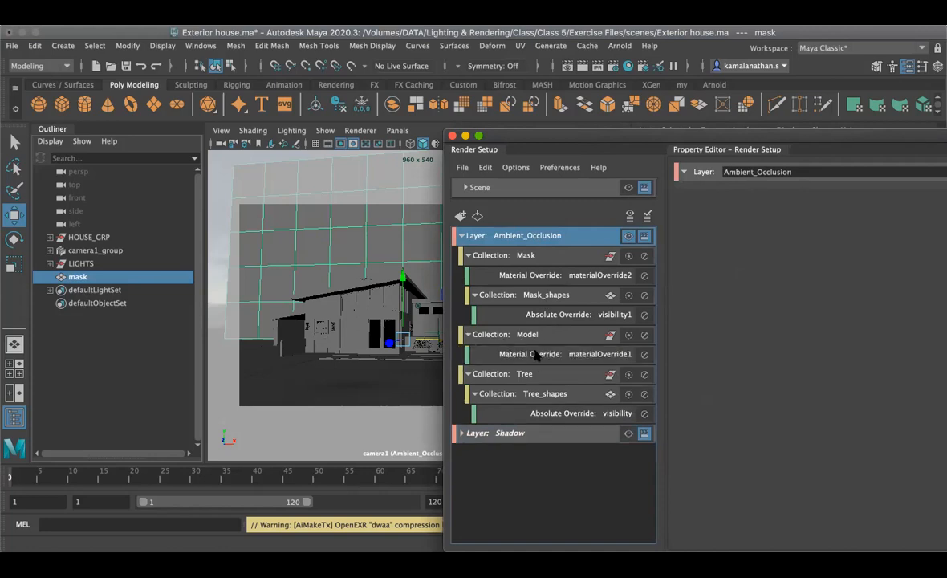
pyautogui.click(474, 294)
pyautogui.click(468, 255)
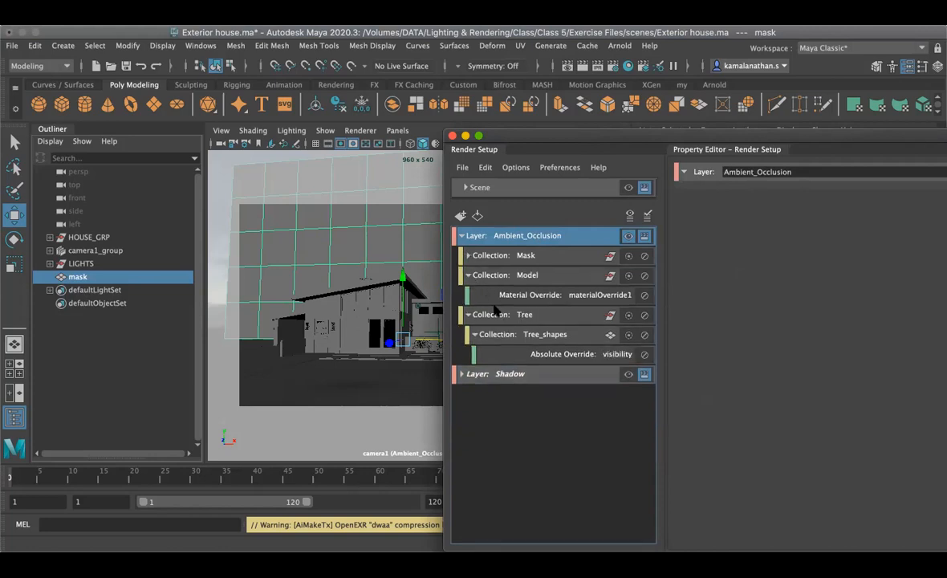
pyautogui.click(528, 295)
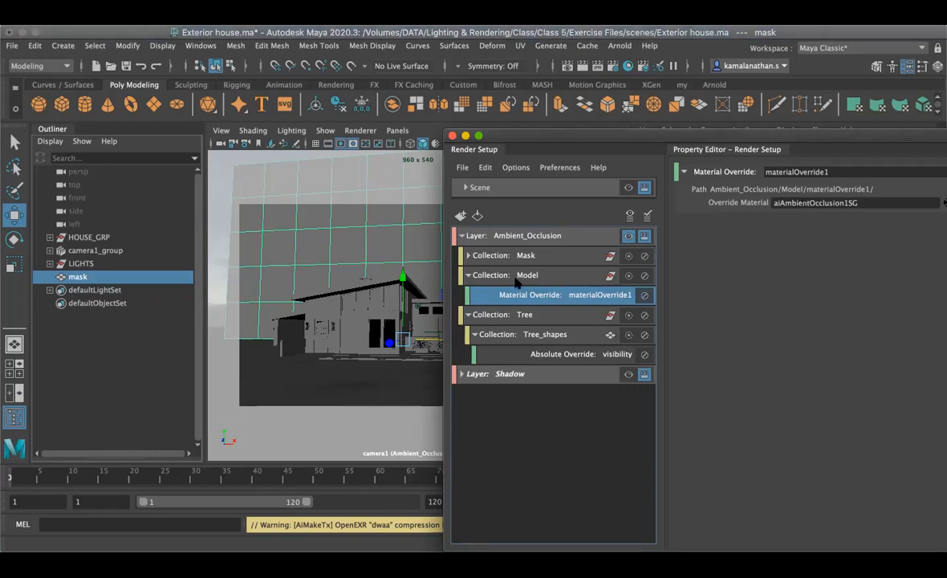
pyautogui.click(463, 236)
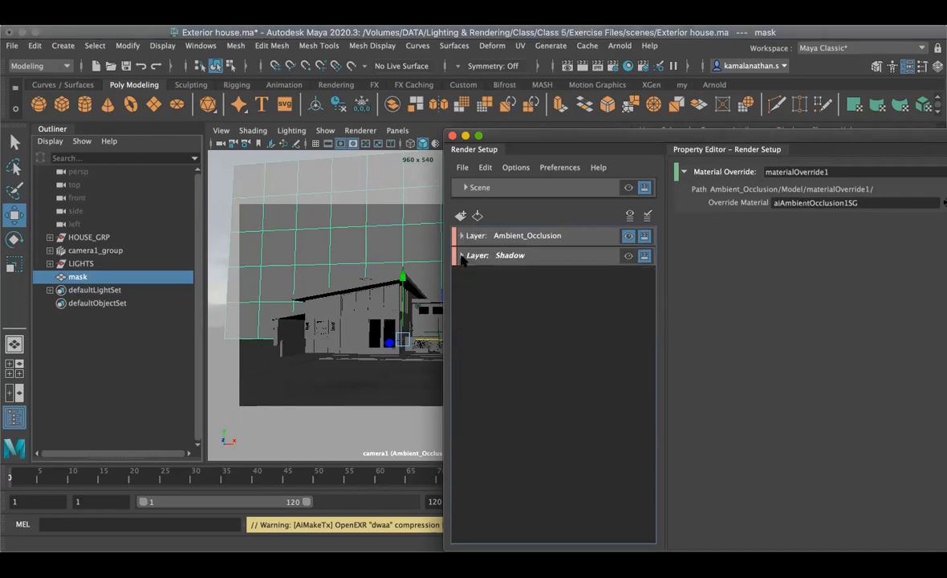
# Step: Delete the material override from the Model1 collection in the Shadow layer
pyautogui.click(462, 255)
pyautogui.click(468, 275)
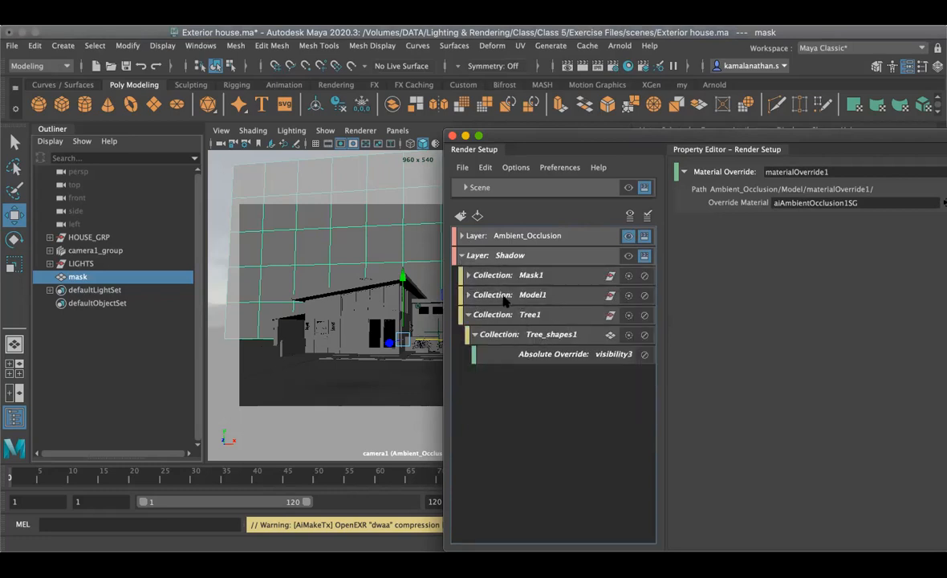
pyautogui.click(469, 296)
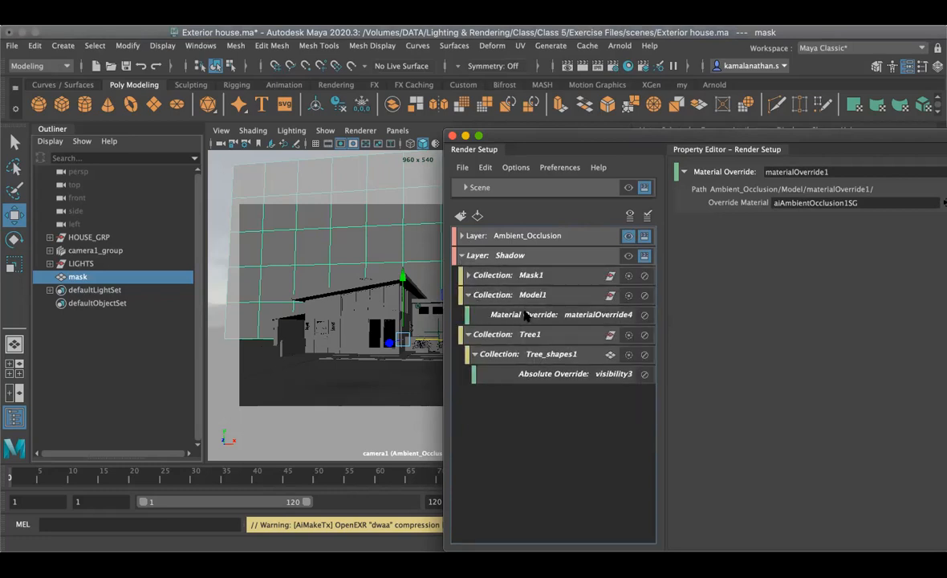
pyautogui.click(574, 316)
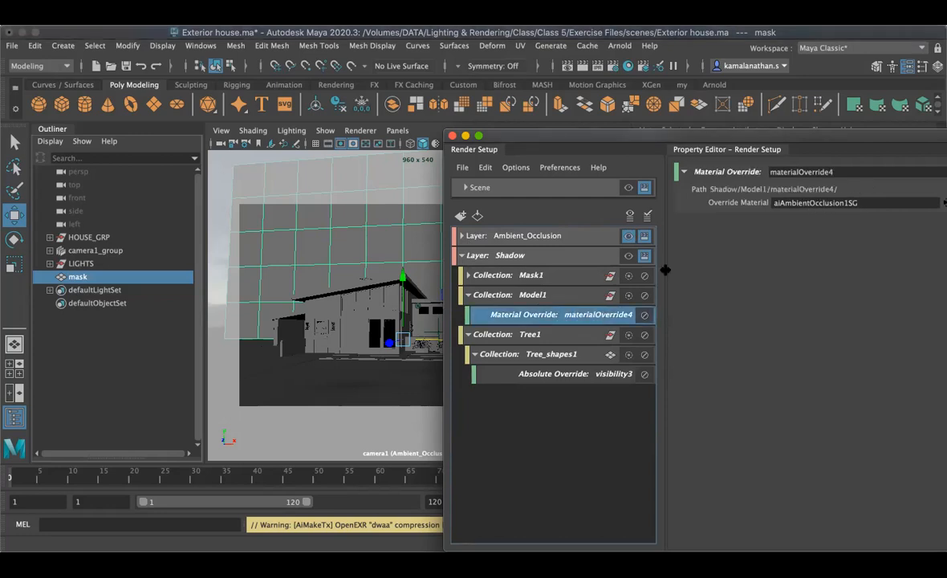
pyautogui.moveTo(827, 141); pyautogui.dragTo(737, 138)
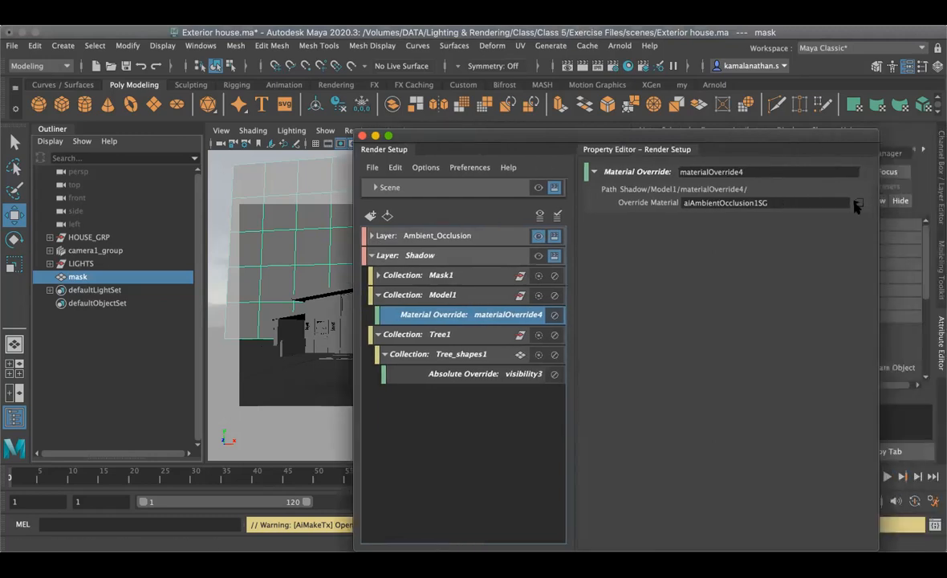
pyautogui.rightClick(434, 317)
pyautogui.click(462, 374)
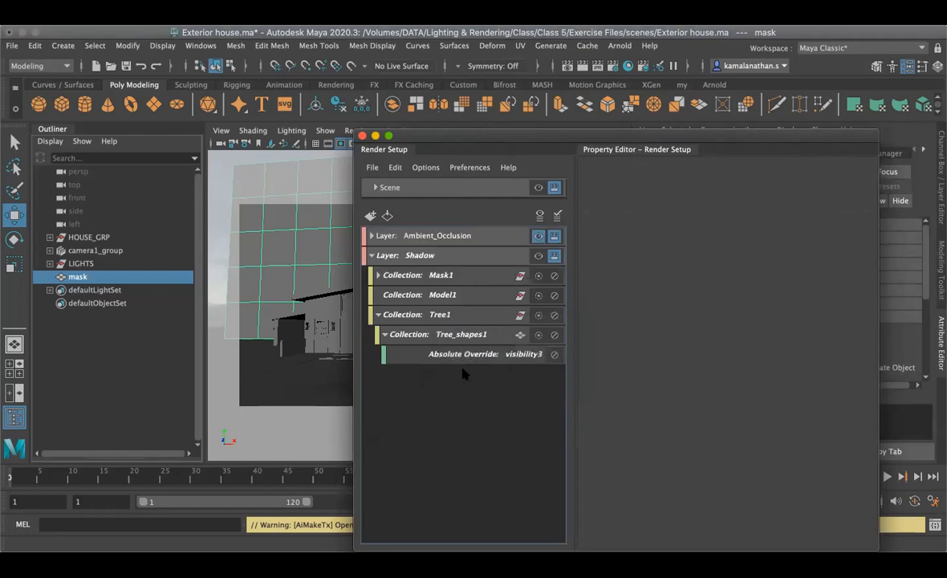
# Step: Create a material override on the Model1 collection in the Shadow layer
pyautogui.click(434, 296)
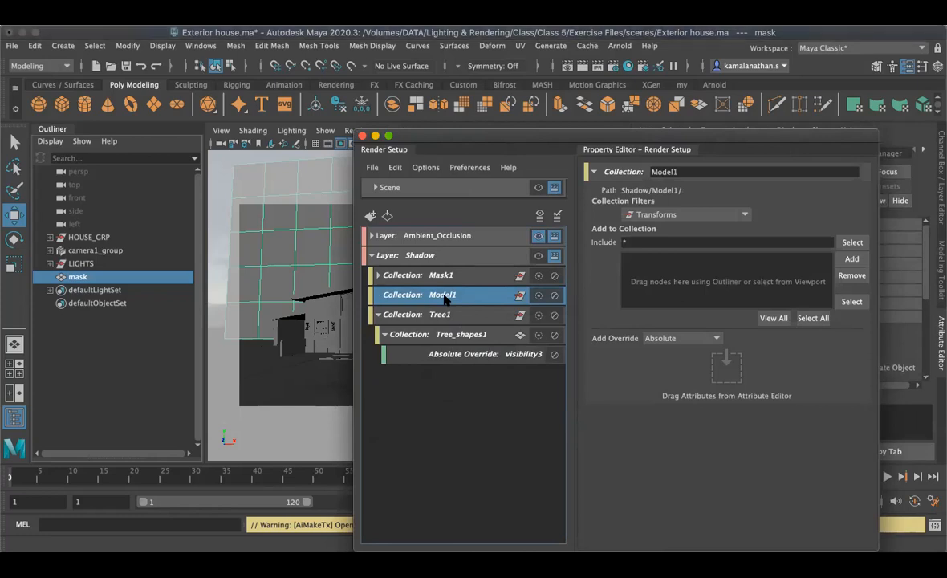
pyautogui.rightClick(444, 296)
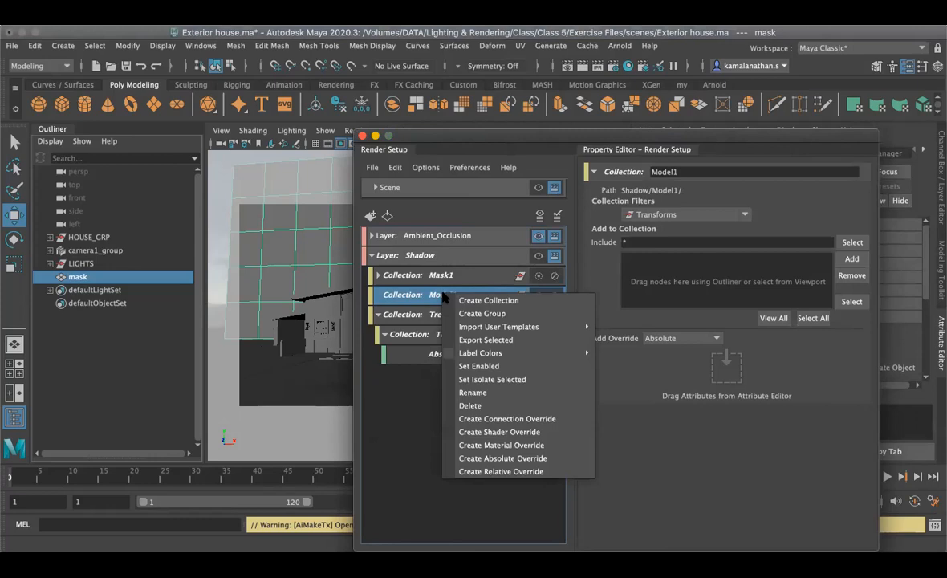
pyautogui.click(489, 447)
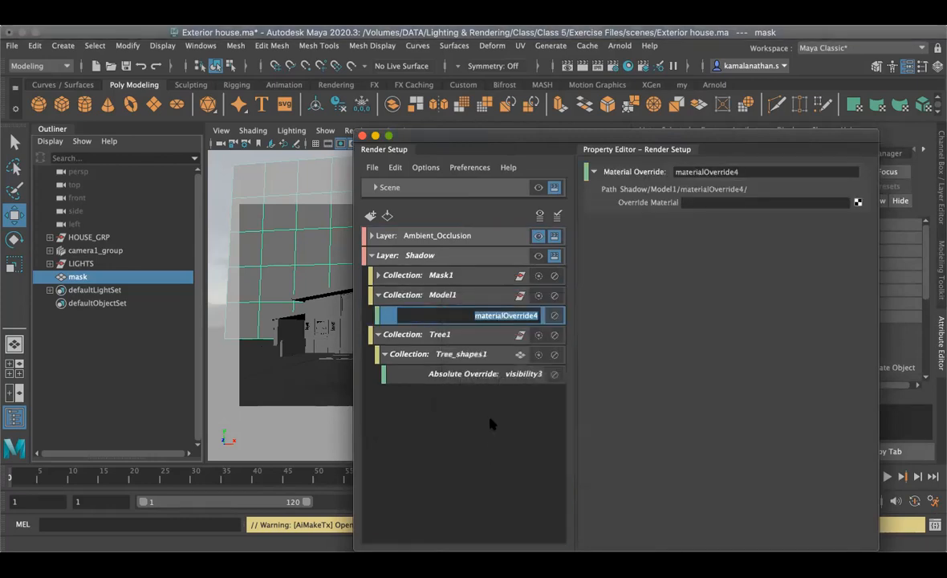
# Step: Assign a new aiShadowMatte shader as the override material of Model1, filtering the render nodes by "aisha"
pyautogui.click(858, 202)
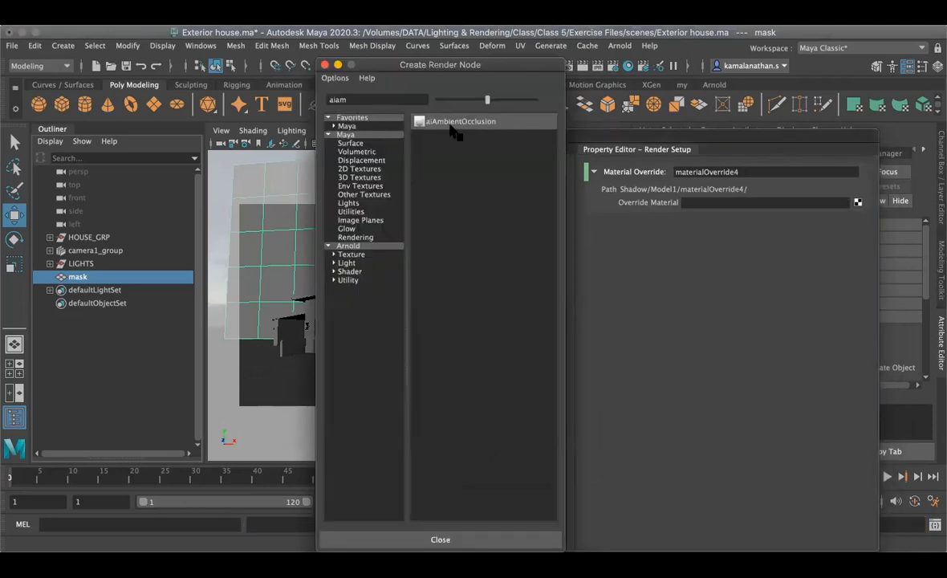
pyautogui.moveTo(350, 99)
pyautogui.mouseDown()
pyautogui.moveTo(322, 99)
pyautogui.moveTo(334, 101)
pyautogui.mouseUp()
pyautogui.press('BackSpace')
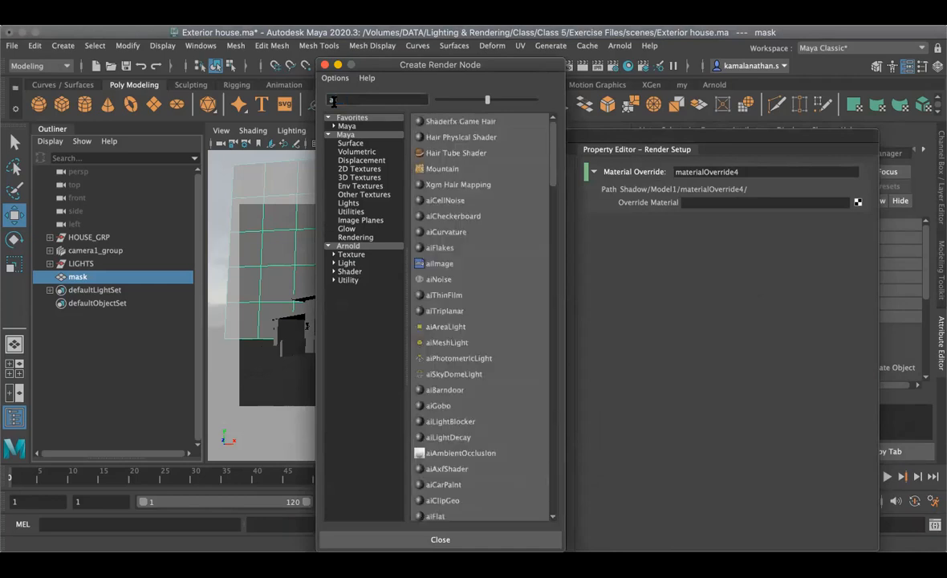
pyautogui.write('sha')
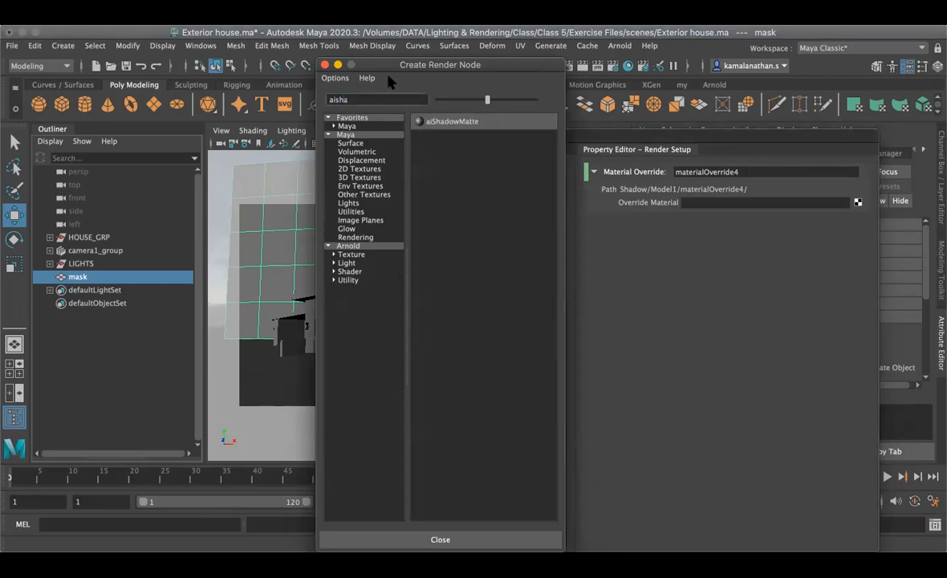
pyautogui.click(451, 122)
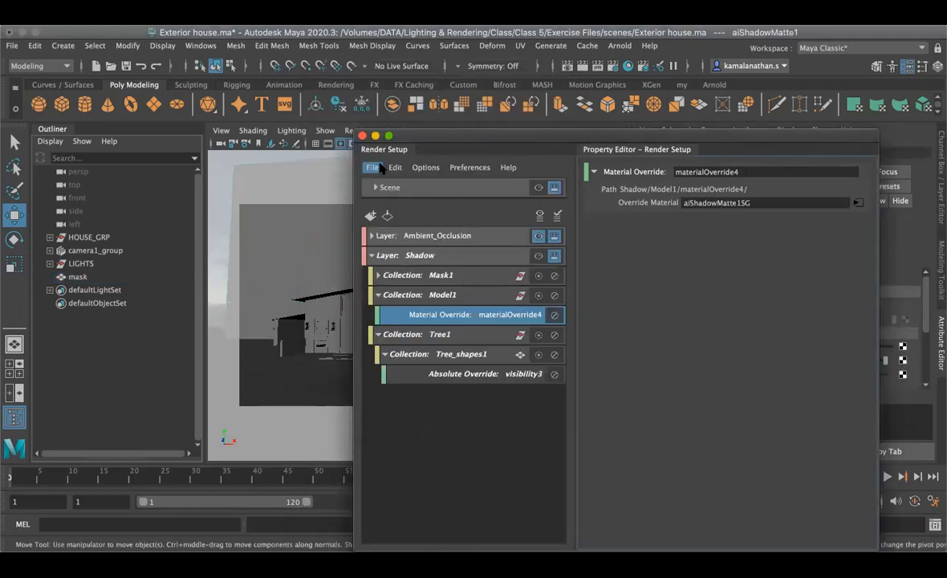
# Step: Examine the material overrides of the Mask1 and Model1 collections in the Shadow layer
pyautogui.click(415, 237)
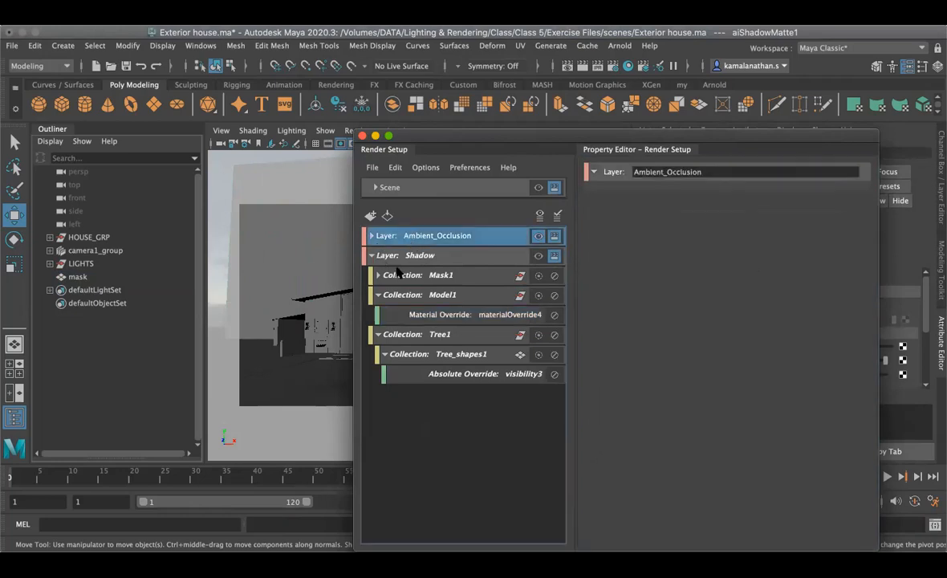
pyautogui.click(379, 276)
pyautogui.click(475, 295)
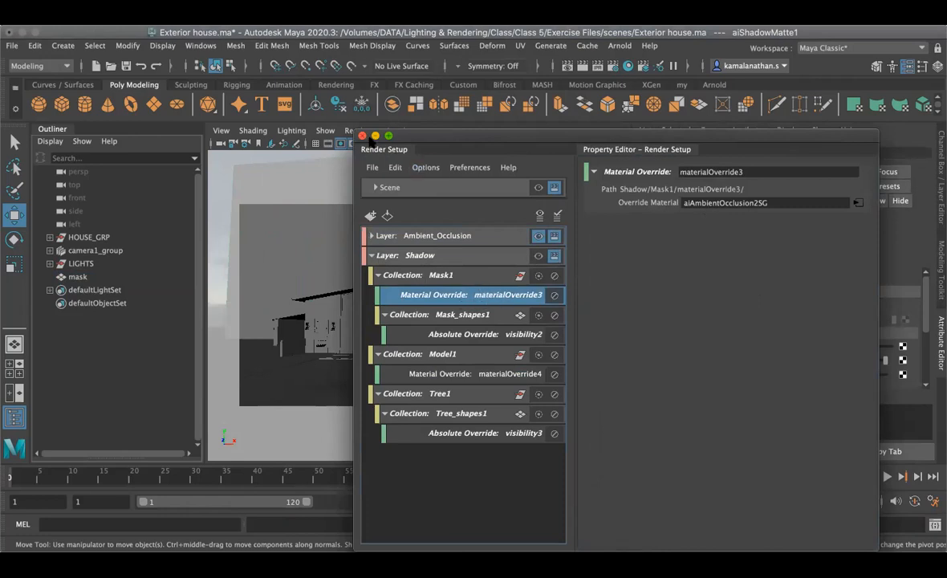
pyautogui.click(377, 274)
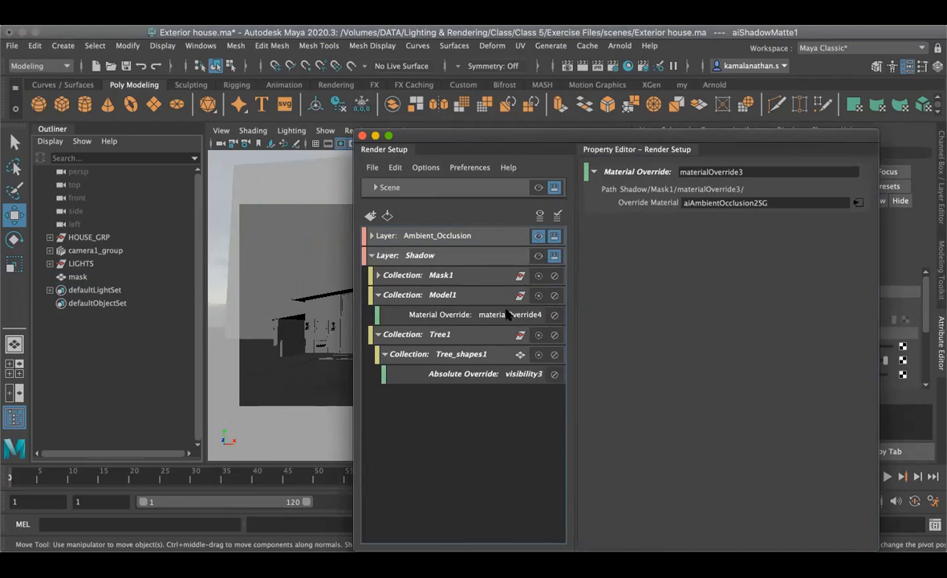
pyautogui.click(474, 314)
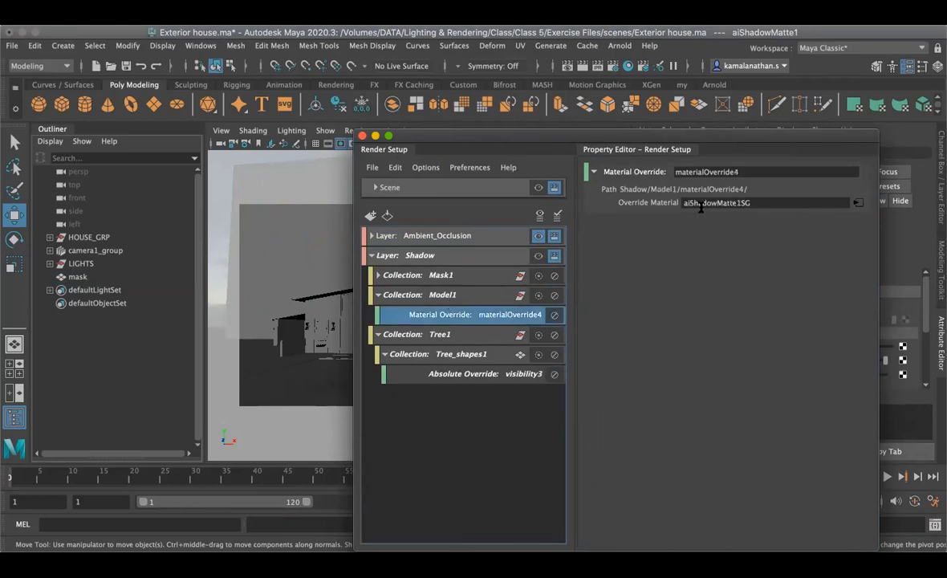
# Step: Make Shadow the visible render layer and save the scene
pyautogui.click(538, 255)
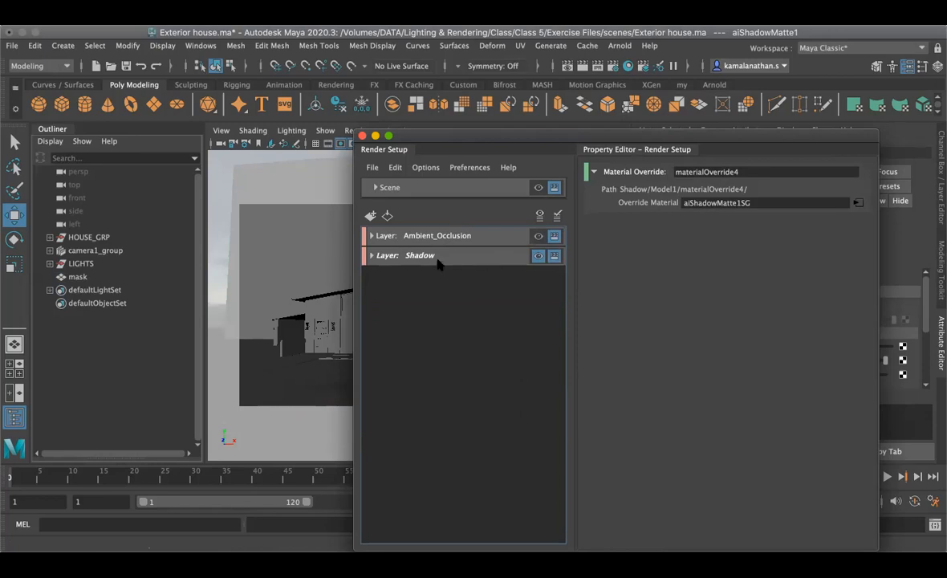
pyautogui.moveTo(423, 134); pyautogui.dragTo(530, 184)
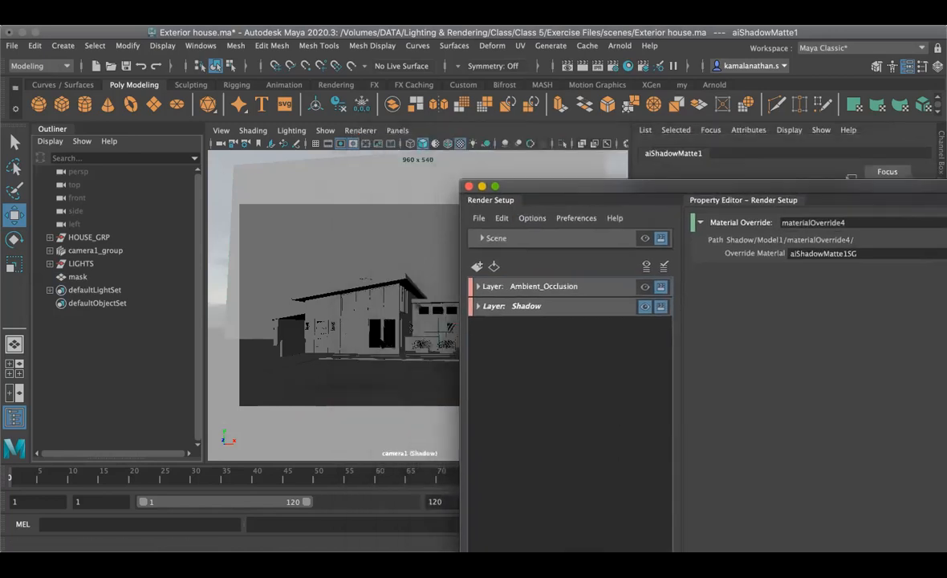
pyautogui.click(629, 47)
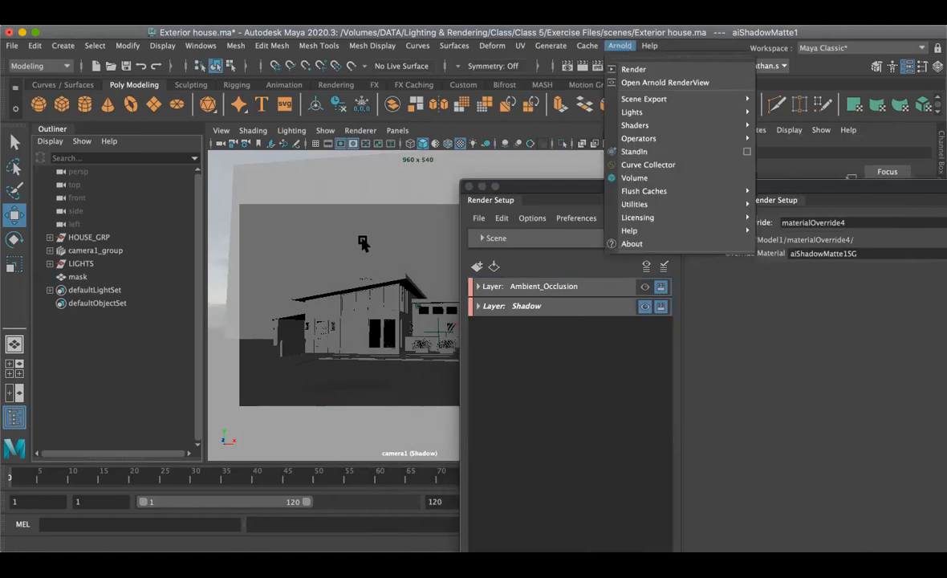
pyautogui.press('super+s')
pyautogui.press('w')
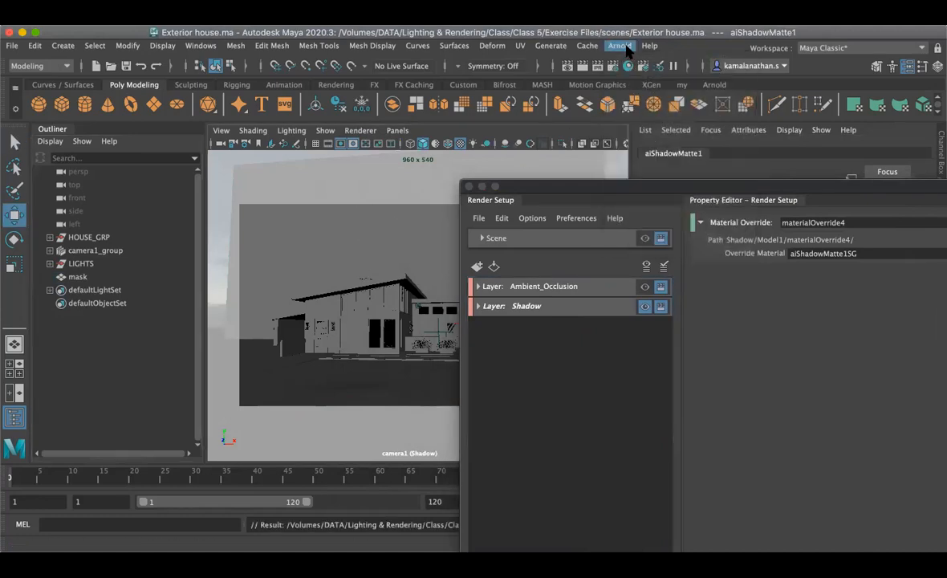
# Step: Test-render the Shadow layer in Arnold RenderView, stopping partway and closing the render view
pyautogui.click(619, 46)
pyautogui.click(633, 83)
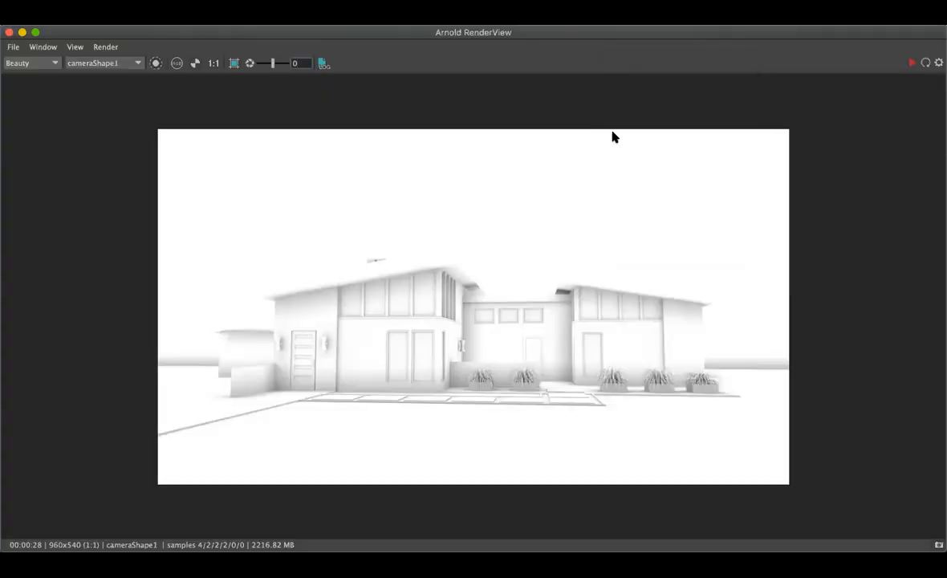
pyautogui.click(910, 64)
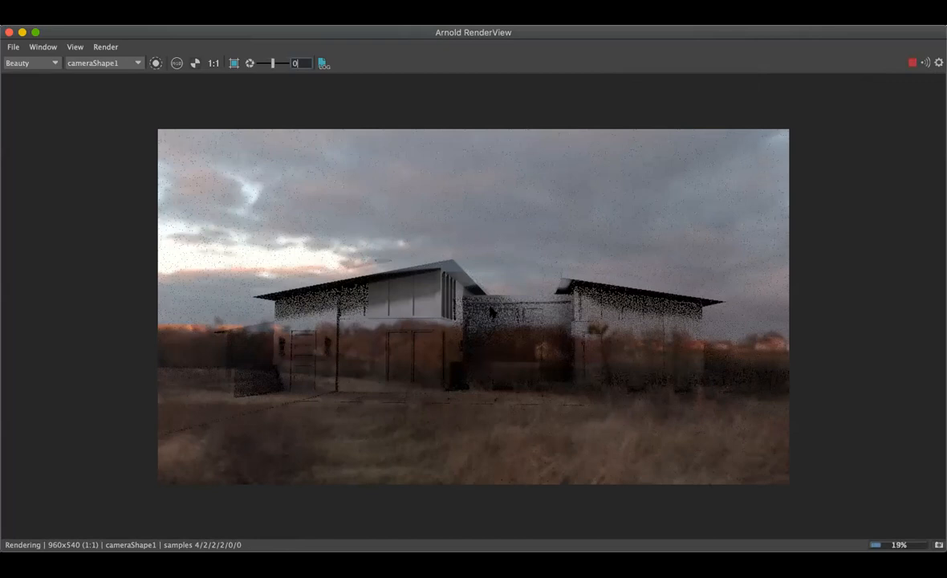
pyautogui.click(912, 62)
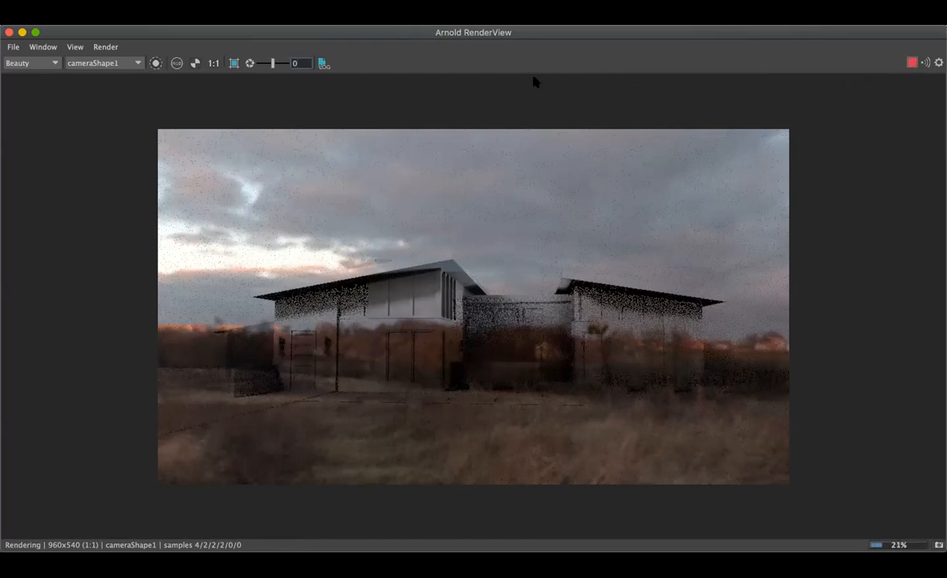
pyautogui.click(8, 32)
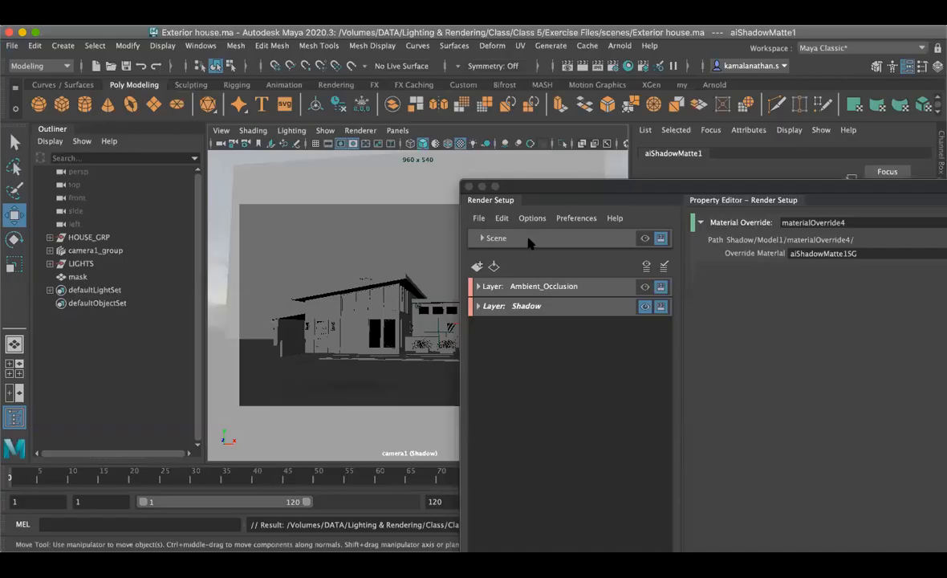
# Step: Compare the viewport display of the Ambient_Occlusion and Shadow layers, ending with Shadow as the visible layer
pyautogui.click(528, 289)
pyautogui.click(644, 286)
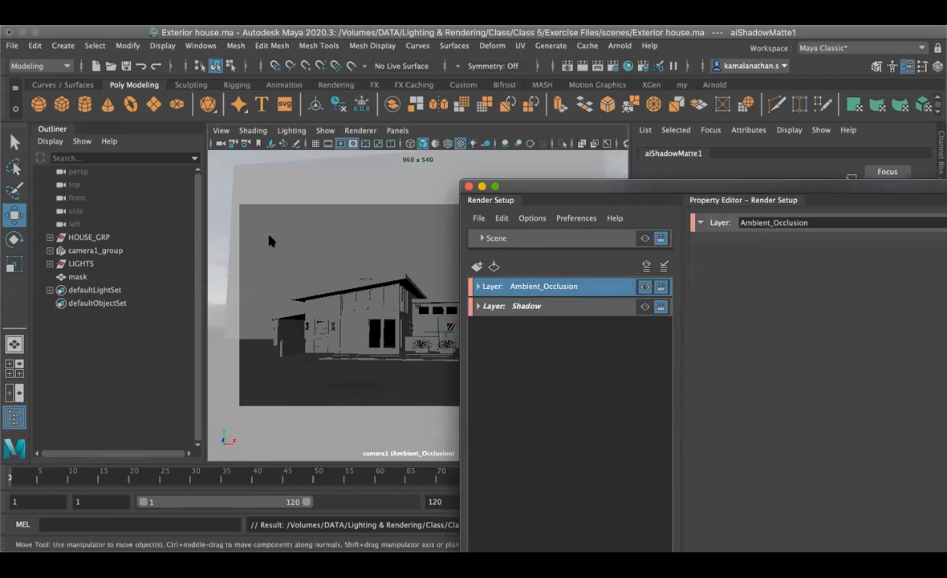
pyautogui.click(644, 305)
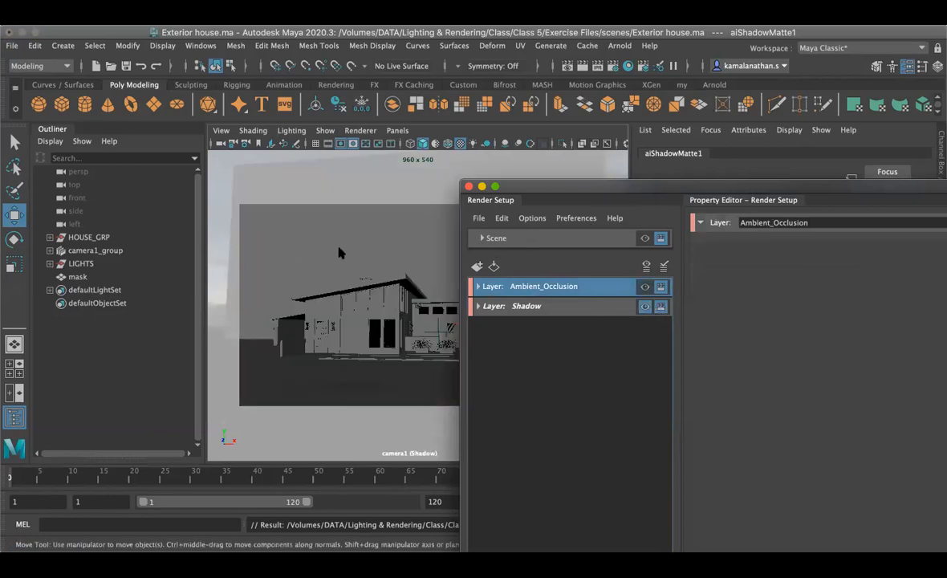
# Step: Set the Background of the aiShadowMatte1 shader used by the Shadow layer's Model1 override to background_color
pyautogui.click(520, 306)
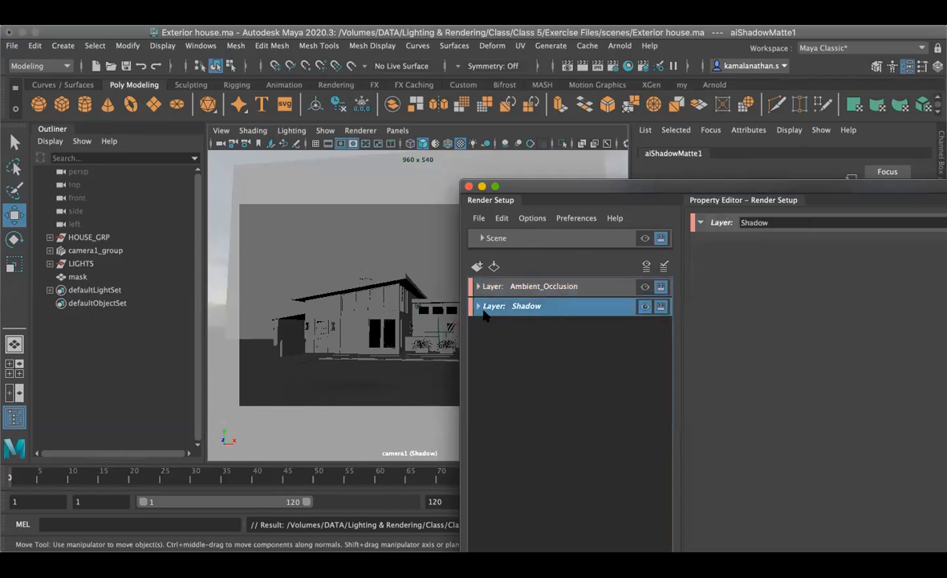
pyautogui.click(478, 305)
pyautogui.moveTo(707, 200); pyautogui.dragTo(679, 215)
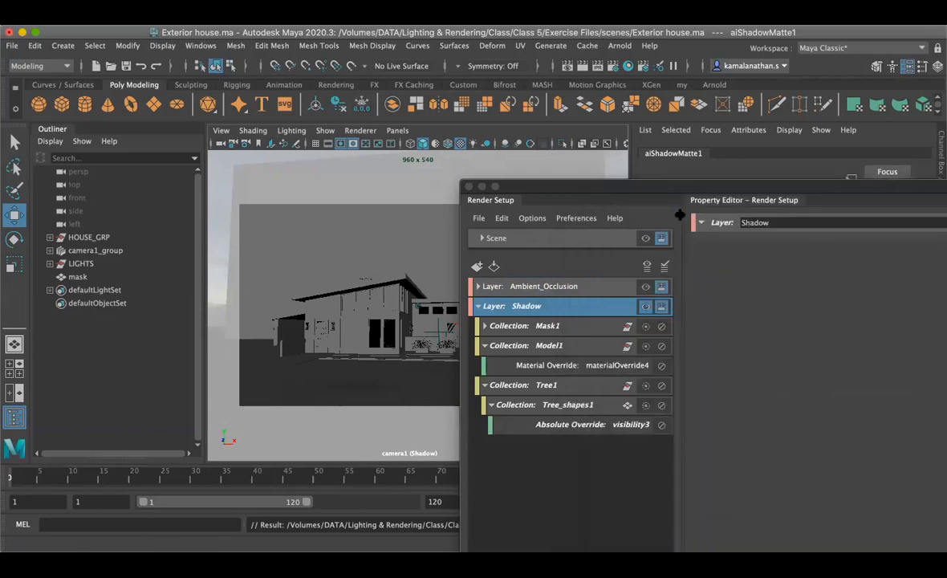
pyautogui.moveTo(719, 188); pyautogui.dragTo(485, 147)
pyautogui.click(321, 324)
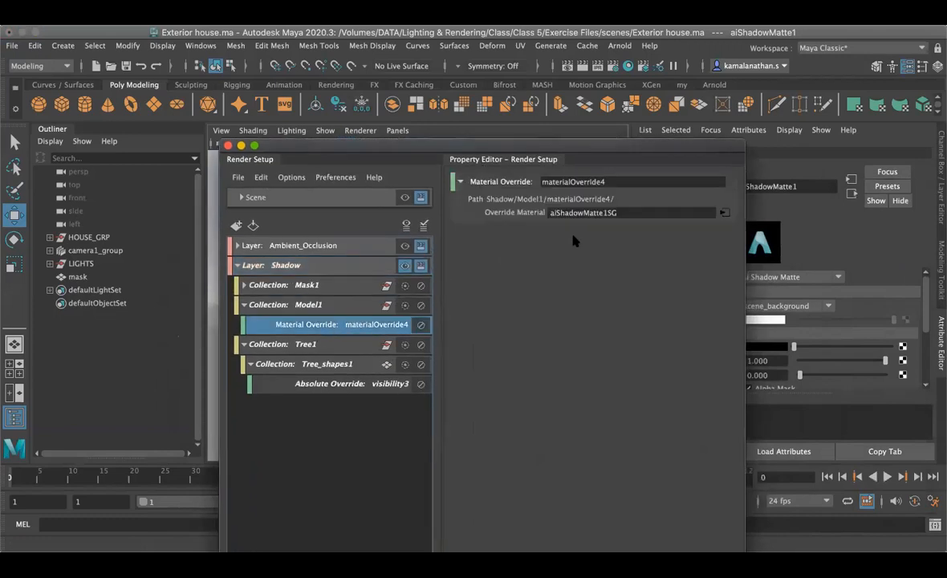
pyautogui.moveTo(597, 175); pyautogui.dragTo(548, 454)
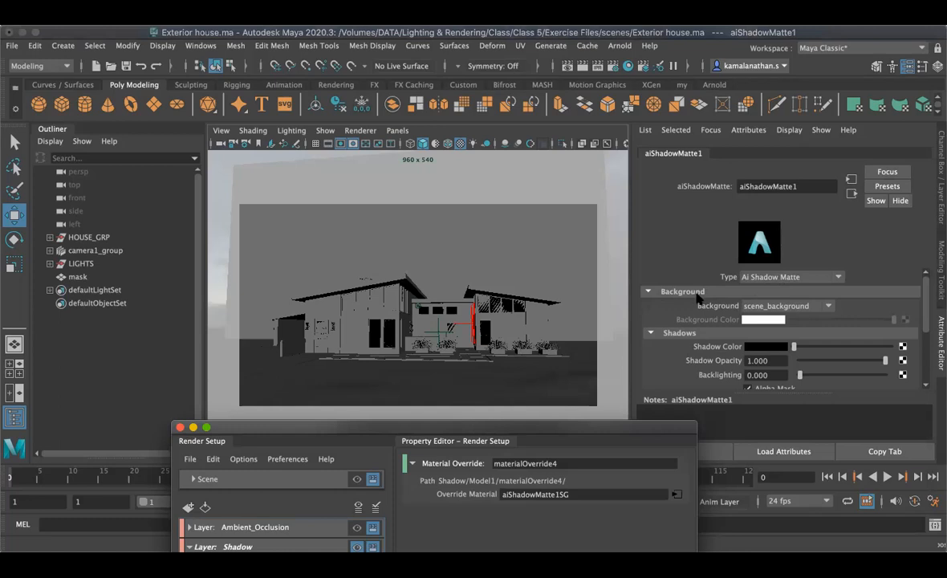
pyautogui.click(755, 308)
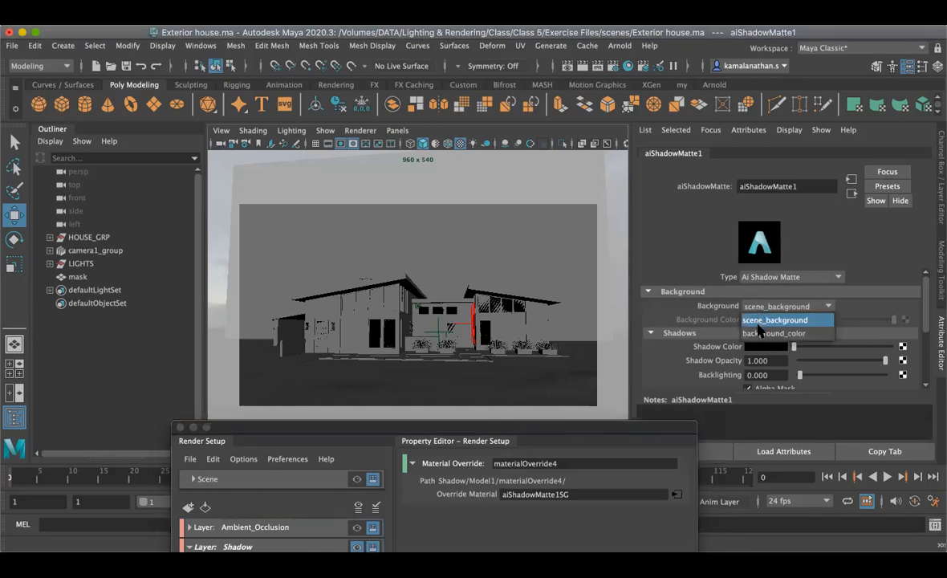
pyautogui.click(760, 334)
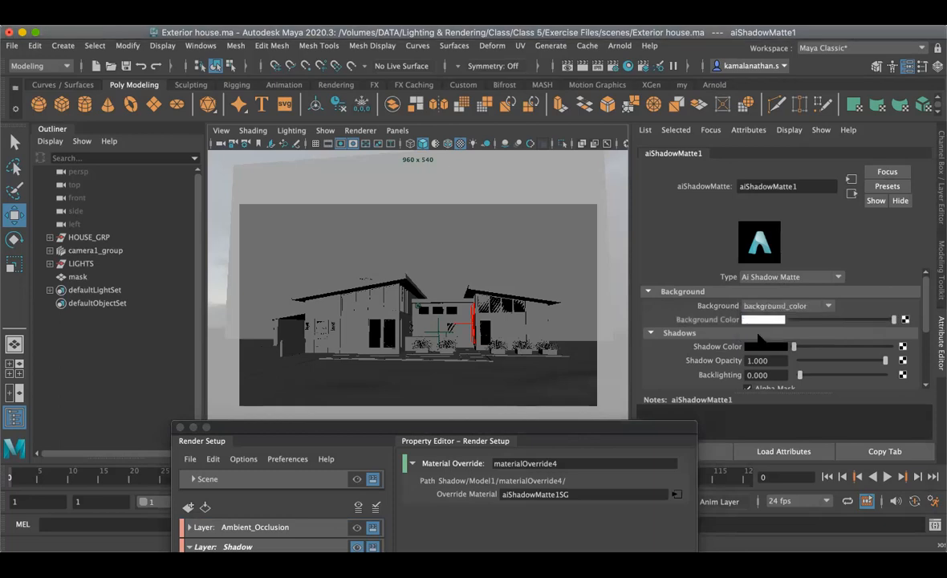
# Step: Render the Shadow layer again in Arnold RenderView, inspect the roof shadows up close, and close the render view
pyautogui.moveTo(587, 426); pyautogui.dragTo(727, 207)
pyautogui.click(619, 45)
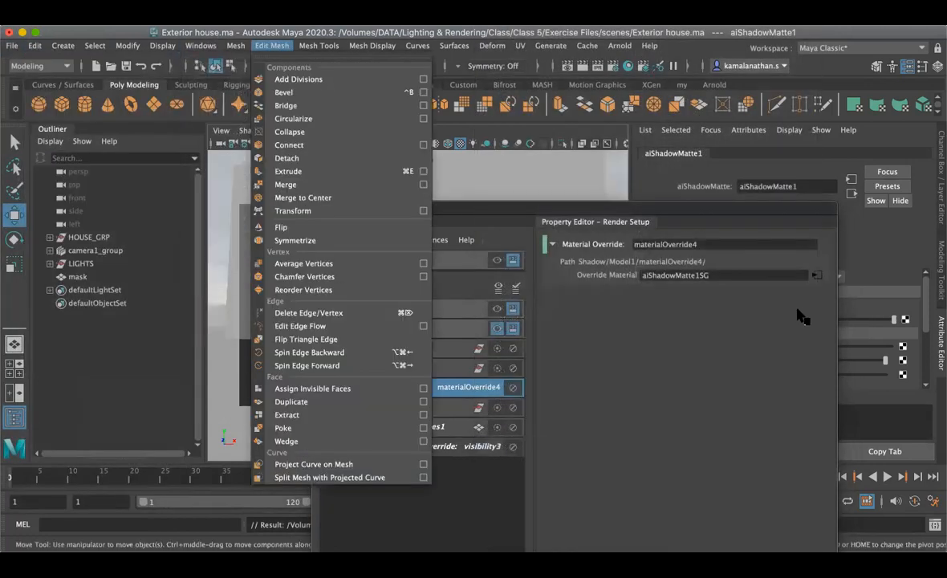
pyautogui.moveTo(618, 48)
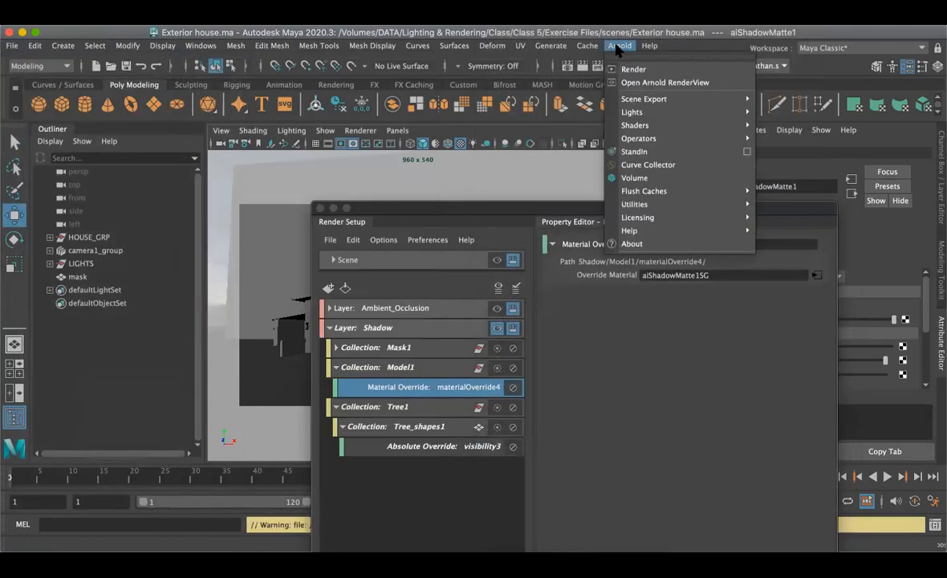
pyautogui.click(664, 83)
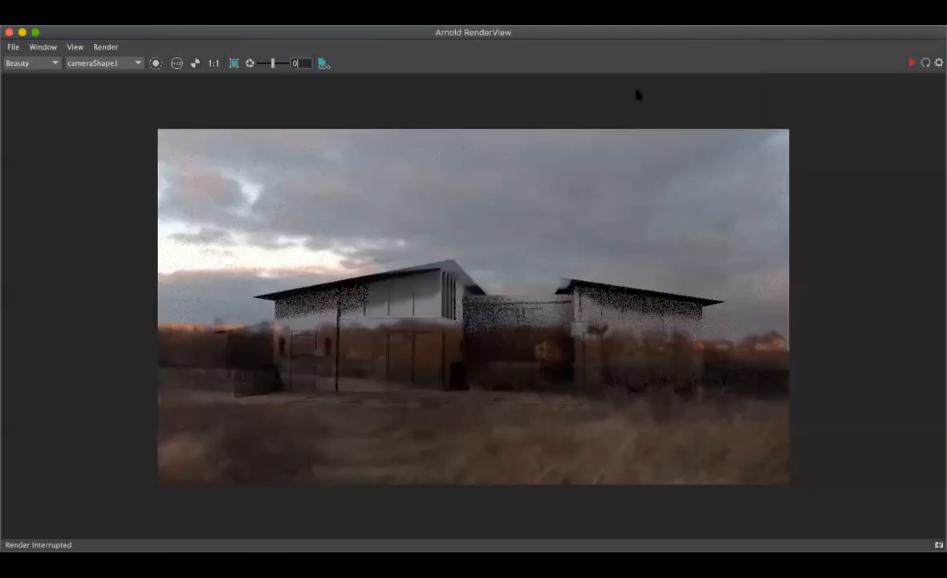
pyautogui.click(912, 63)
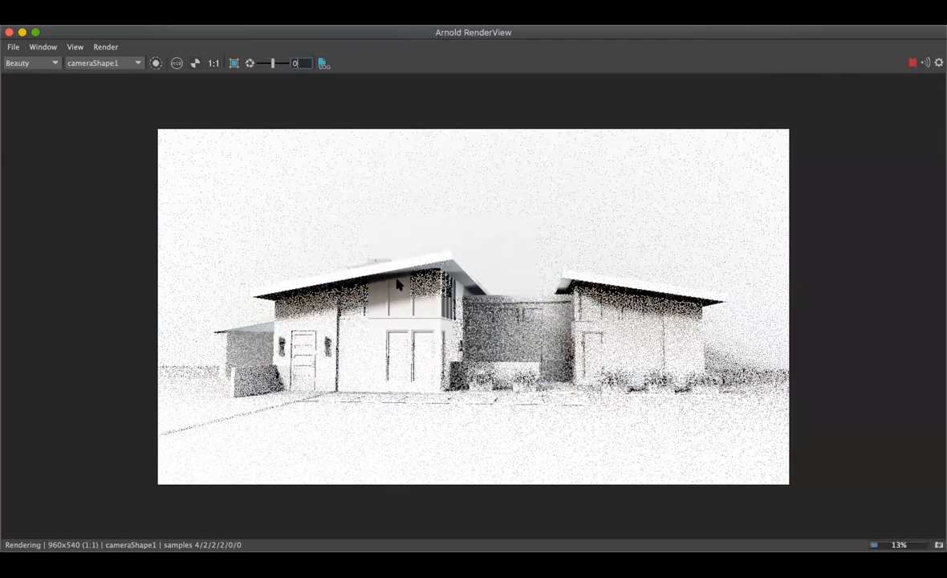
pyautogui.scroll(6, 397, 284)
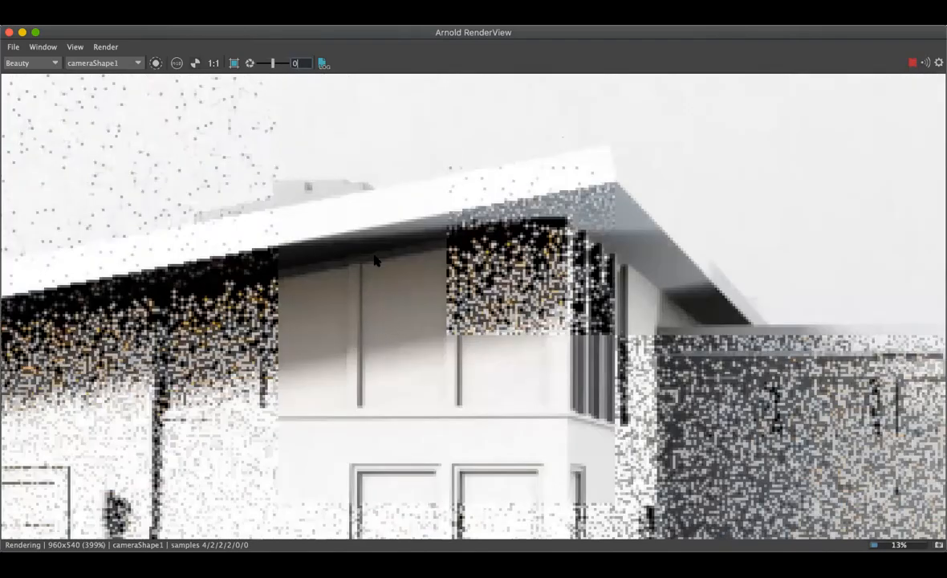
pyautogui.scroll(-6, 470, 295)
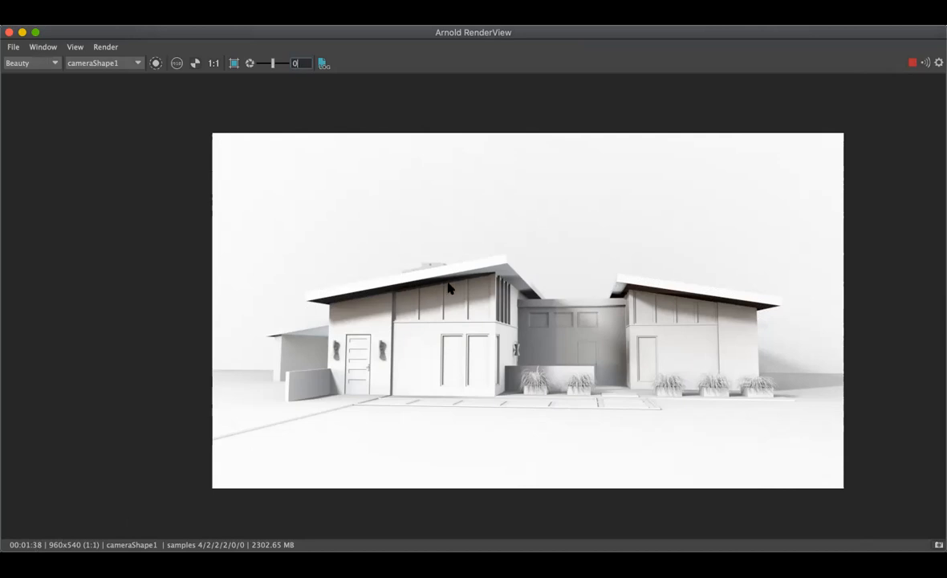
pyautogui.click(913, 63)
pyautogui.click(9, 32)
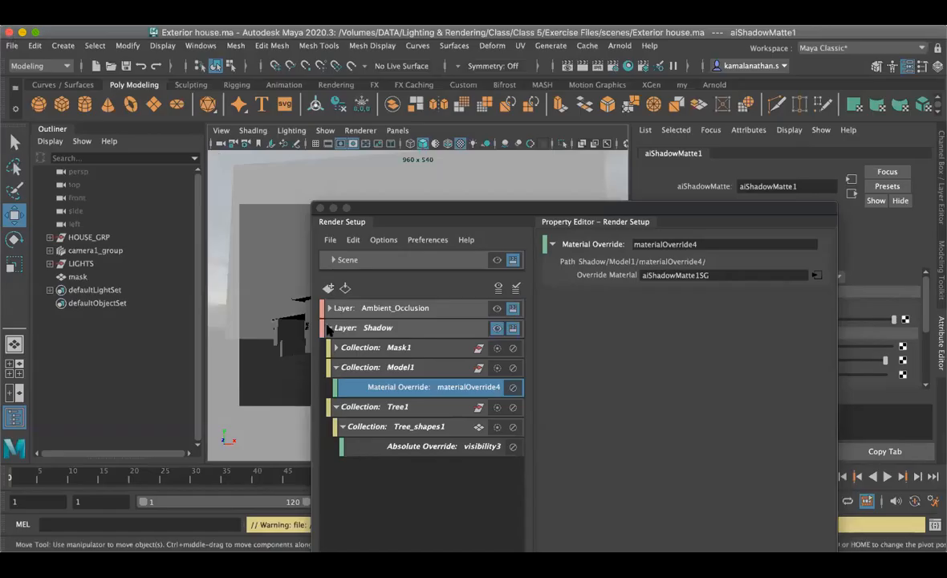
# Step: Collapse the Shadow layer and make the master Scene layer visible in the viewport
pyautogui.click(329, 328)
pyautogui.moveTo(390, 207); pyautogui.dragTo(642, 225)
pyautogui.click(559, 263)
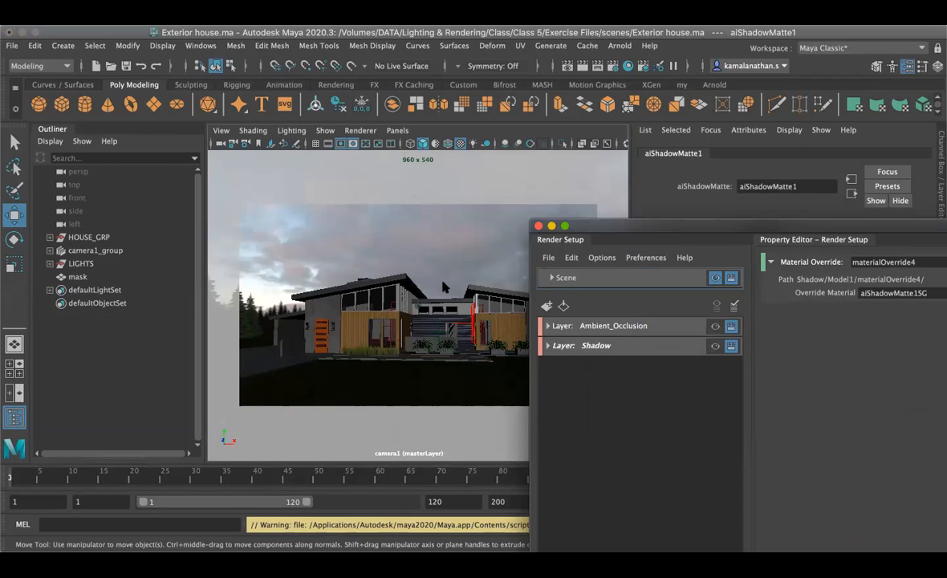
# Step: Reopen the Render Setup window and create a new render layer named Reflection
pyautogui.click(576, 376)
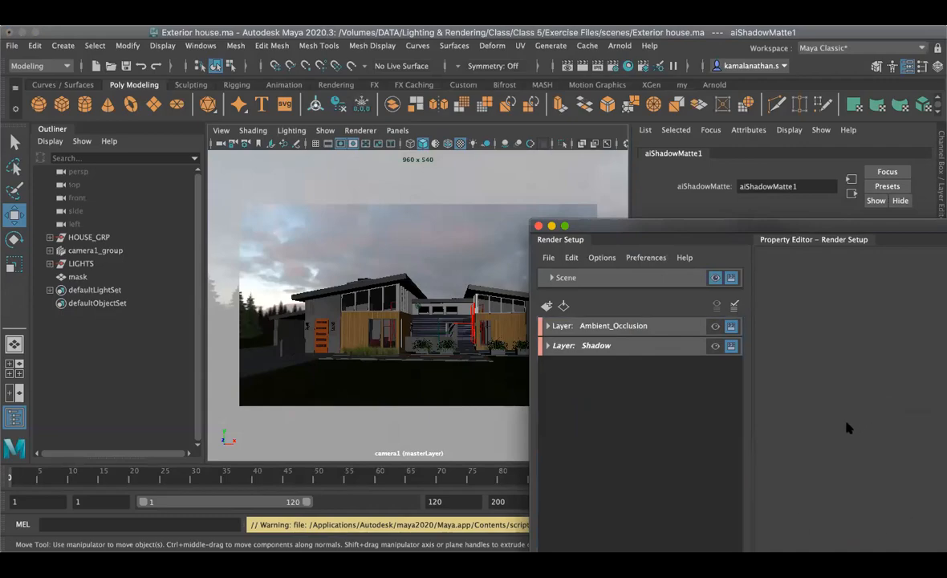
pyautogui.press('super+w')
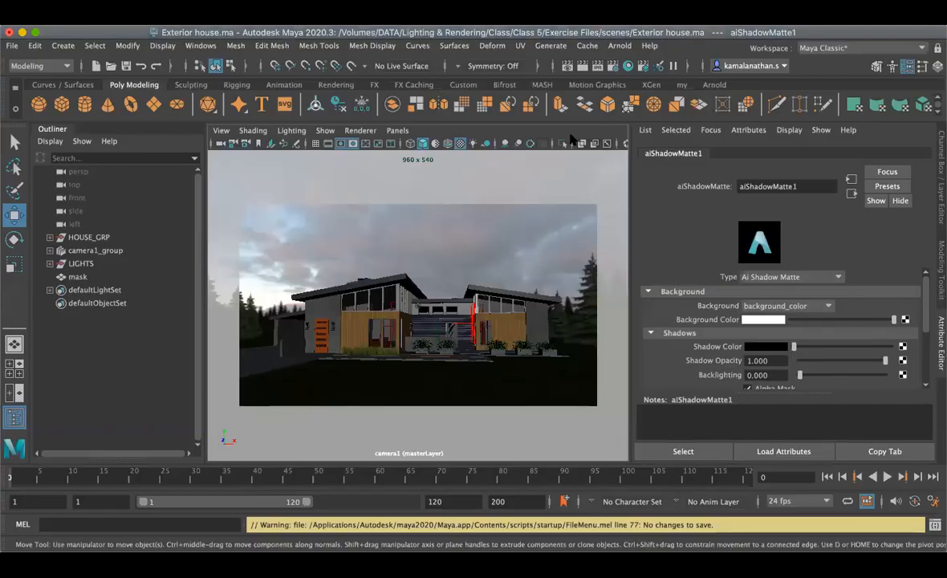
pyautogui.click(643, 66)
pyautogui.moveTo(636, 150); pyautogui.dragTo(509, 151)
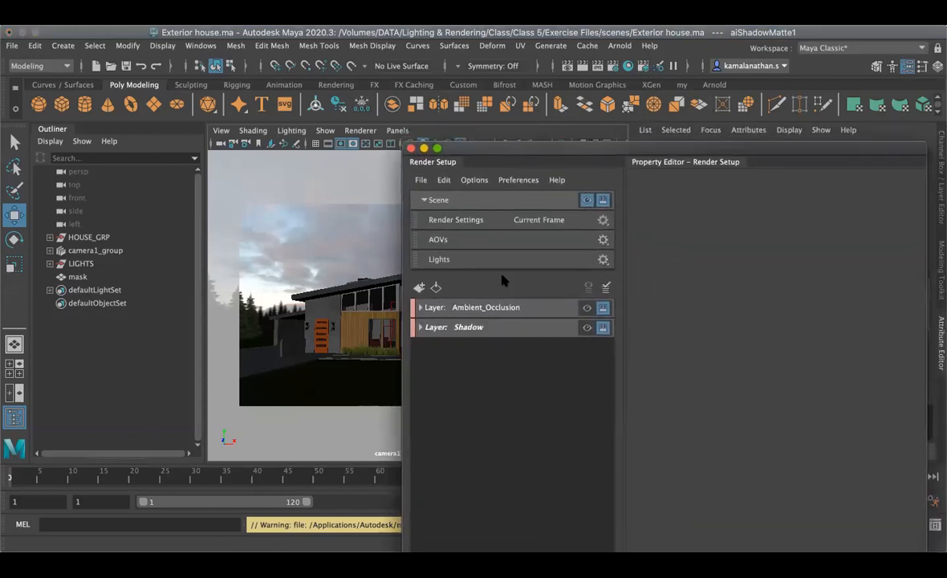
pyautogui.click(418, 288)
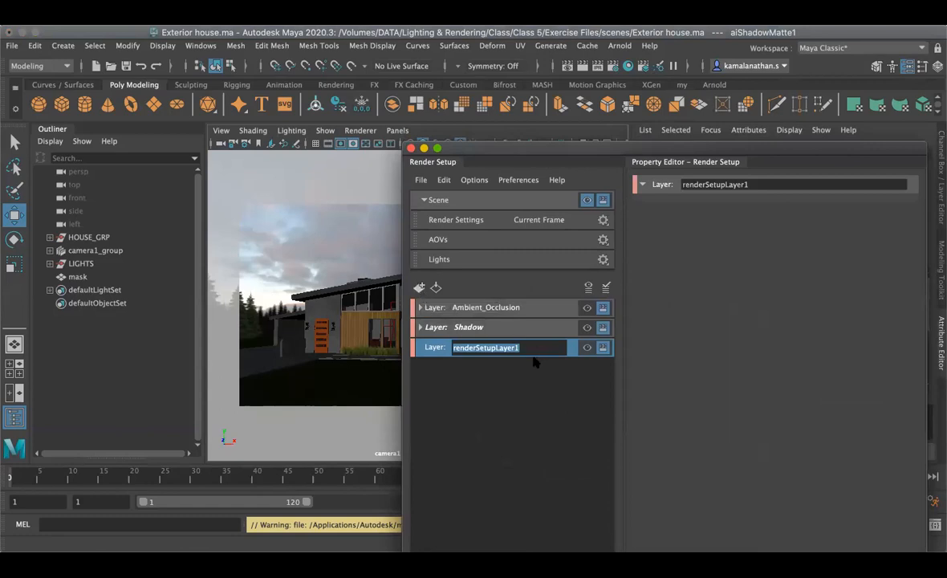
pyautogui.write('Reflection')
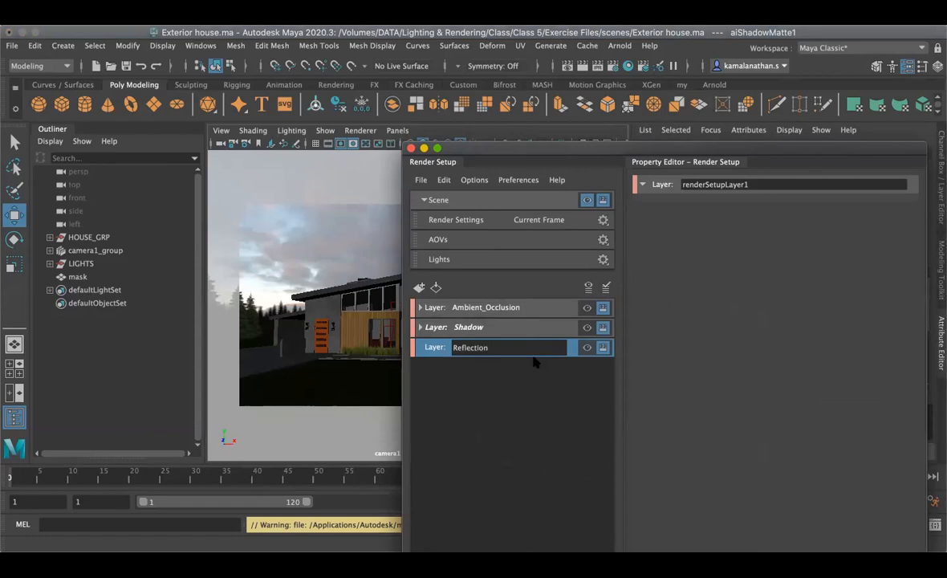
pyautogui.press('Return')
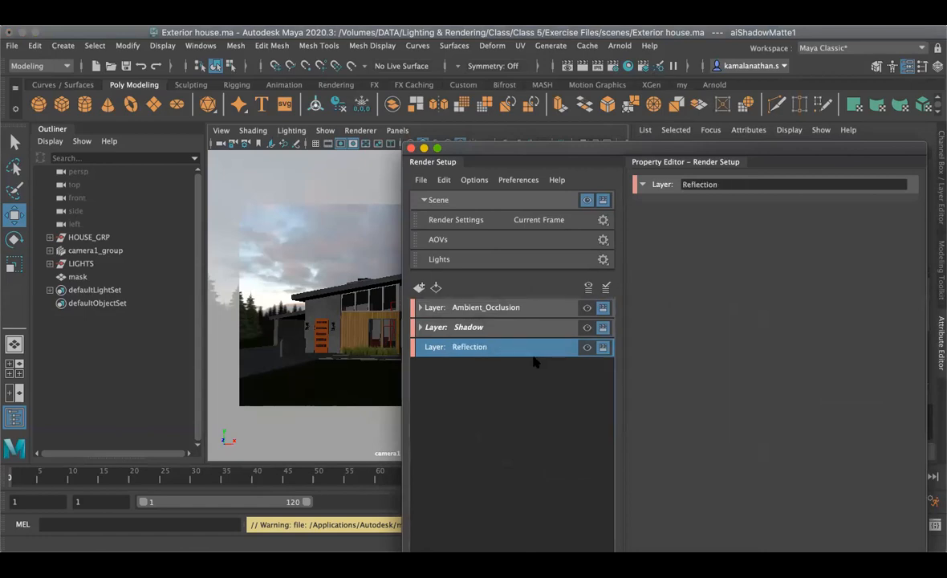
# Step: Create a collection in the Reflection layer and name it Window_Doors
pyautogui.rightClick(463, 359)
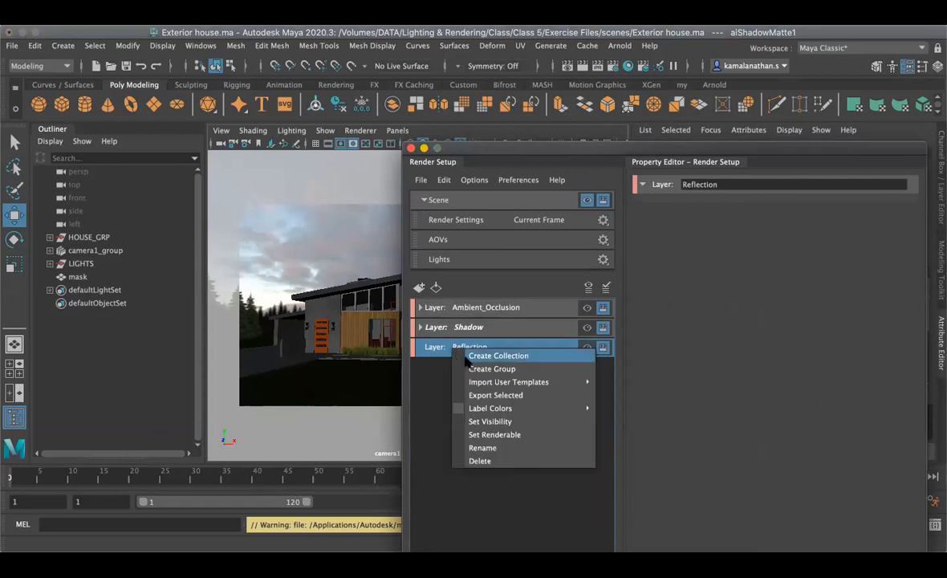
pyautogui.click(469, 357)
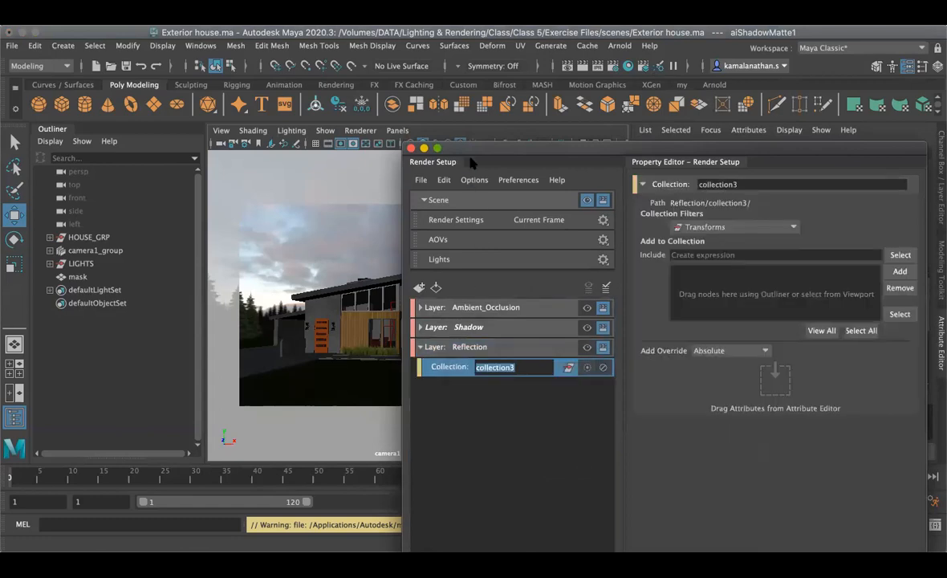
pyautogui.moveTo(482, 155); pyautogui.dragTo(650, 193)
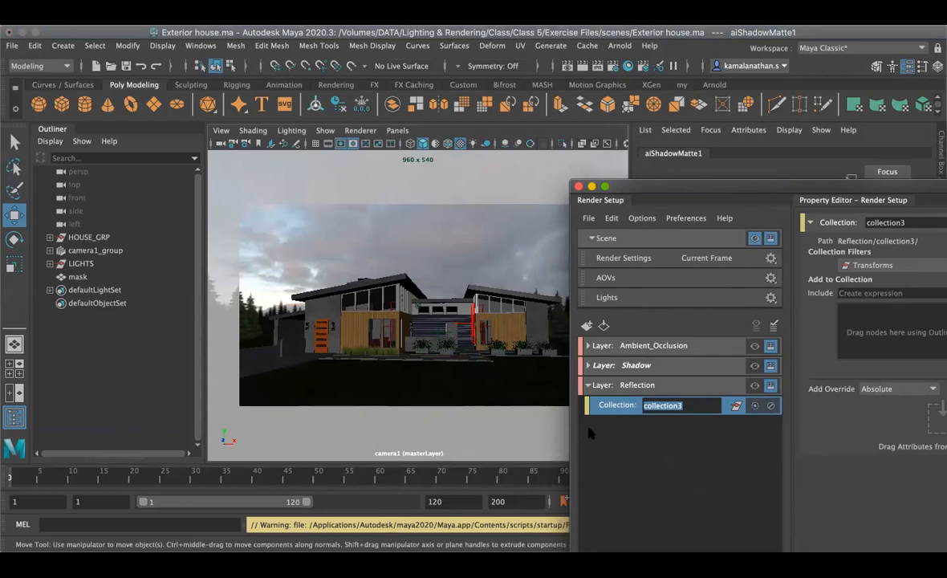
pyautogui.write('Window Doors')
pyautogui.press('Return')
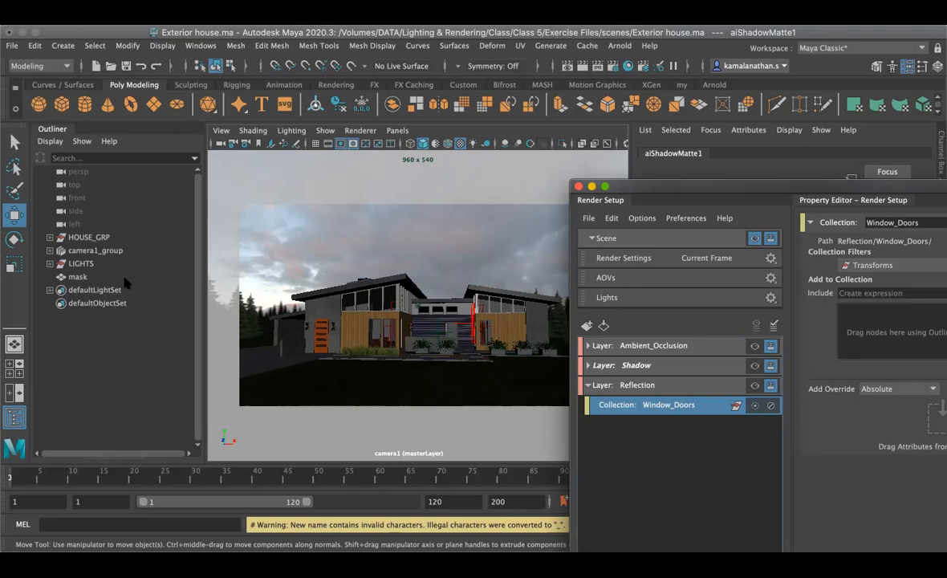
# Step: Expand HOUSE_GRP in the Outliner and switch the viewport to the persp camera
pyautogui.click(50, 238)
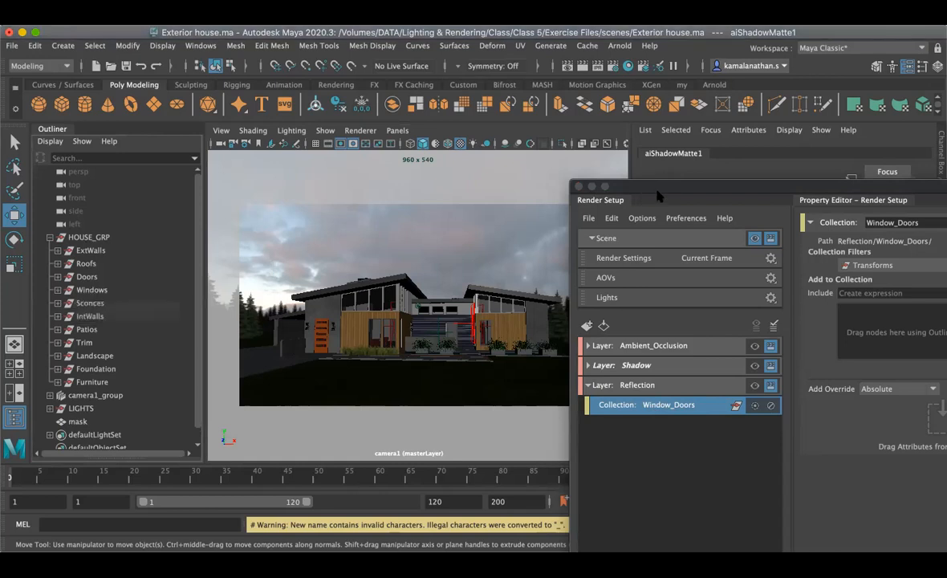
pyautogui.moveTo(672, 201); pyautogui.dragTo(646, 201)
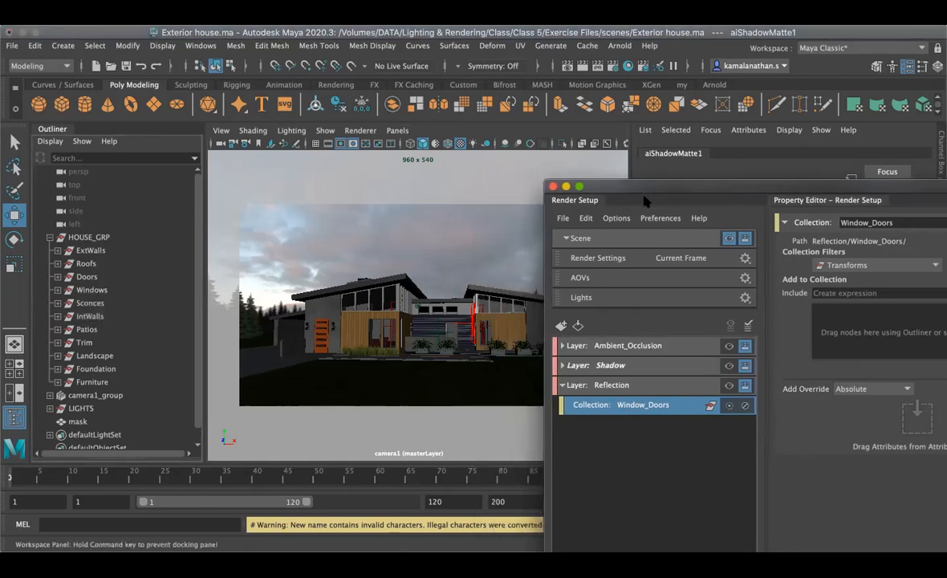
pyautogui.click(397, 130)
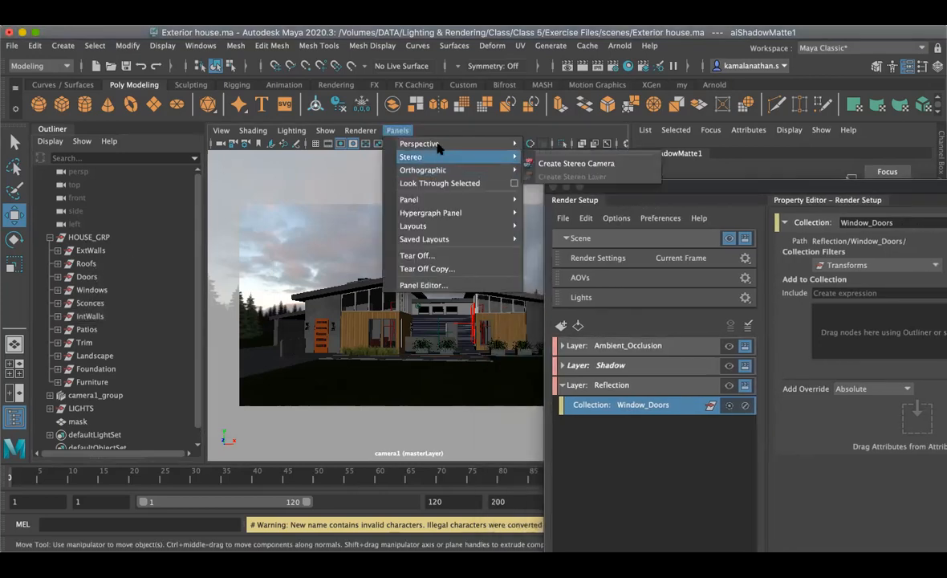
pyautogui.moveTo(481, 143)
pyautogui.click(554, 157)
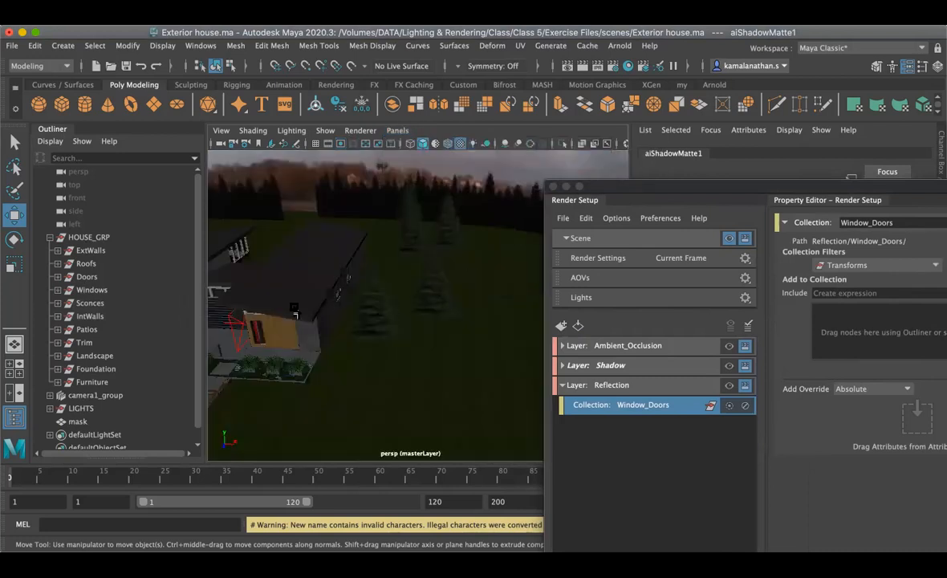
# Step: Examine the house's window glass and the orange front door's glass panes up close in the perspective view
pyautogui.keyDown('alt'); pyautogui.moveTo(472, 300); pyautogui.dragTo(446, 299); pyautogui.keyUp('alt')
pyautogui.scroll(5, 446, 298)
pyautogui.keyDown('alt'); pyautogui.moveTo(458, 299); pyautogui.dragTo(441, 119, button='middle'); pyautogui.keyUp('alt')
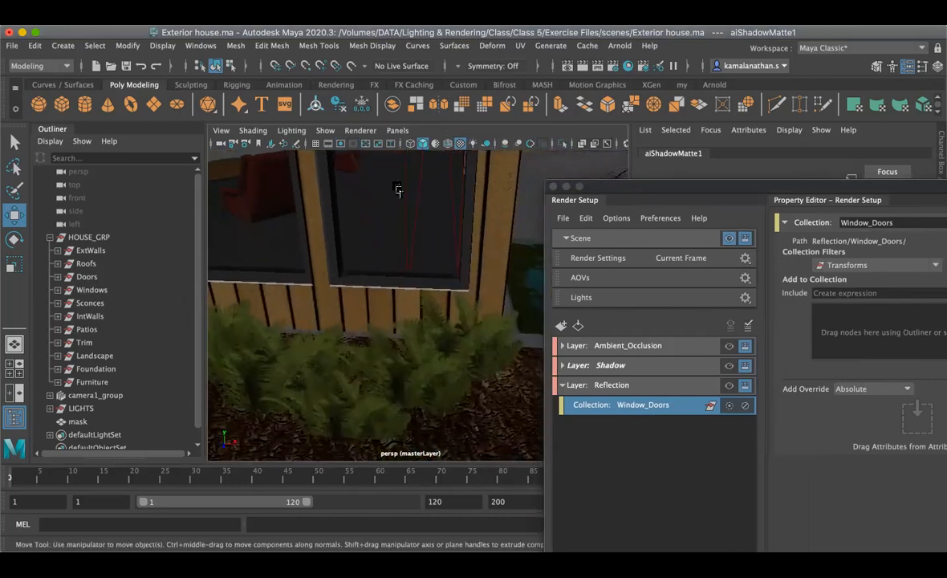
pyautogui.scroll(4, 377, 225)
pyautogui.scroll(-8, 345, 249)
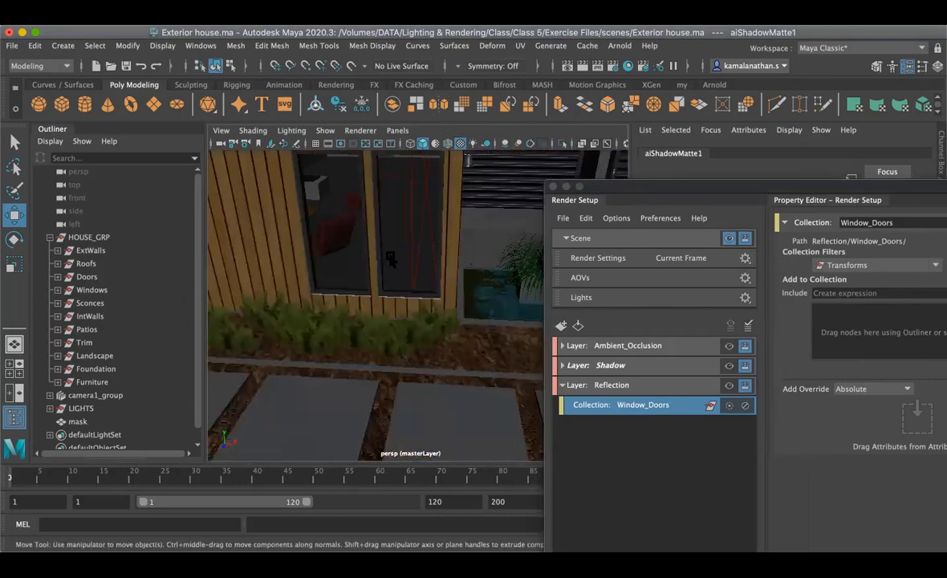
pyautogui.scroll(3, 327, 264)
pyautogui.scroll(2, 377, 269)
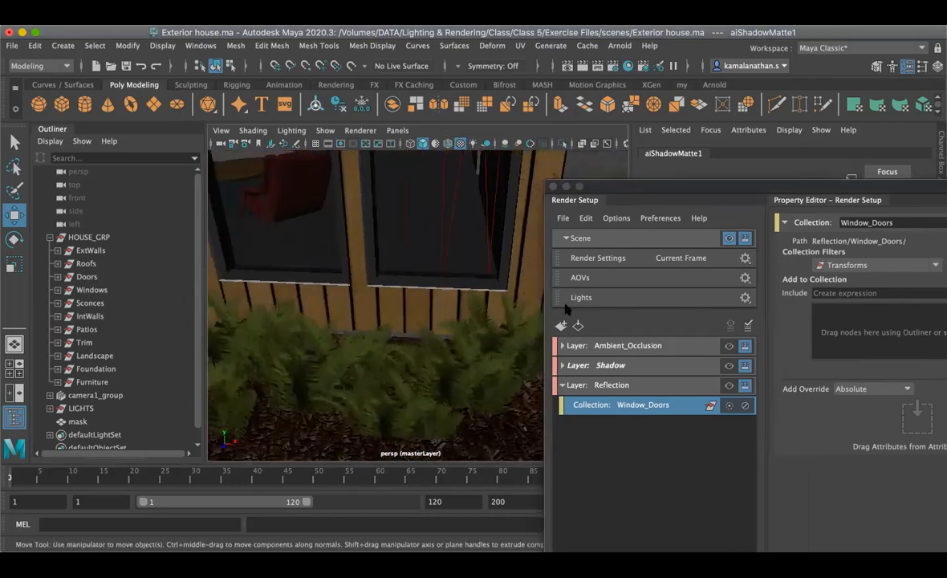
pyautogui.scroll(3, 449, 289)
pyautogui.scroll(-3, 327, 261)
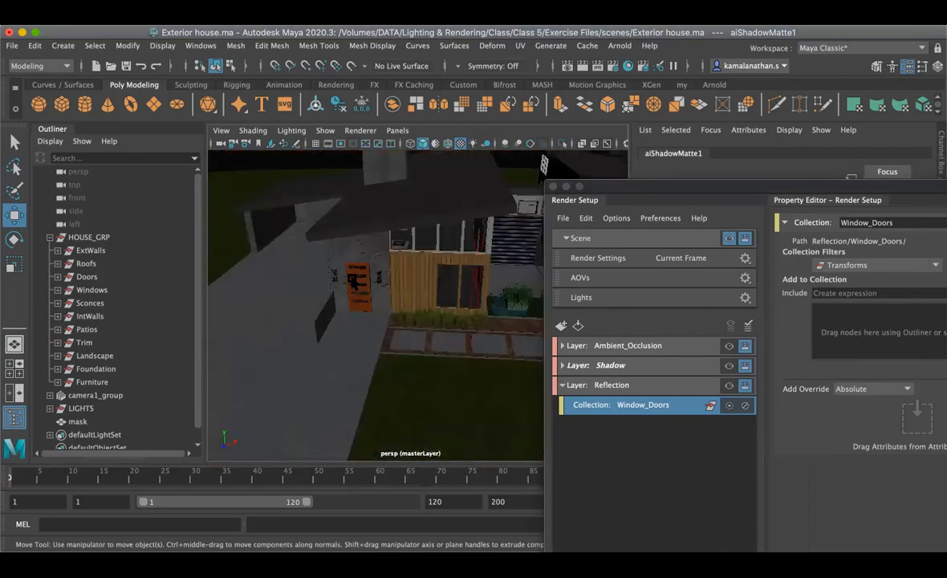
pyautogui.scroll(2, 353, 259)
pyautogui.scroll(5, 325, 259)
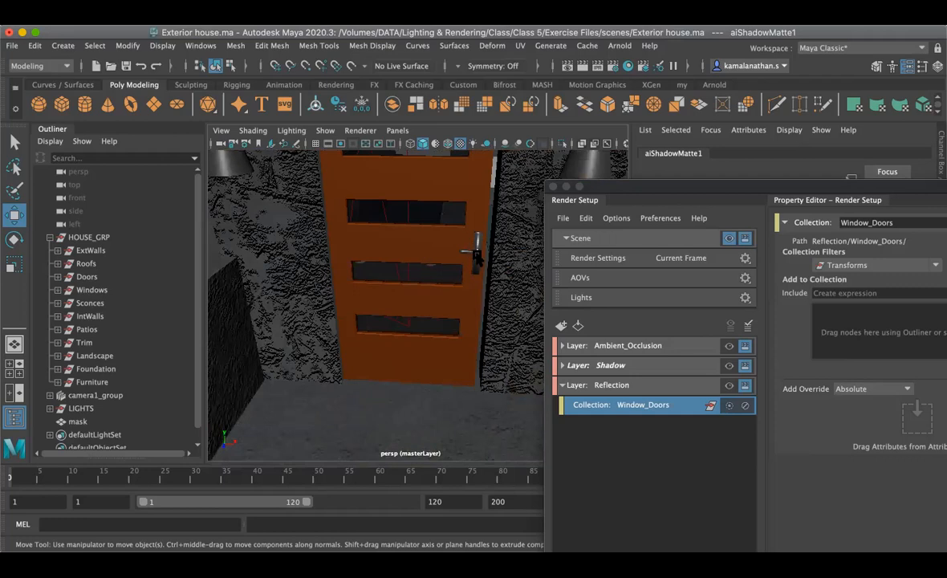
pyautogui.keyDown('alt'); pyautogui.moveTo(411, 256); pyautogui.dragTo(243, 263, button='right'); pyautogui.keyUp('alt')
pyautogui.scroll(5, 416, 281)
pyautogui.scroll(-5, 416, 281)
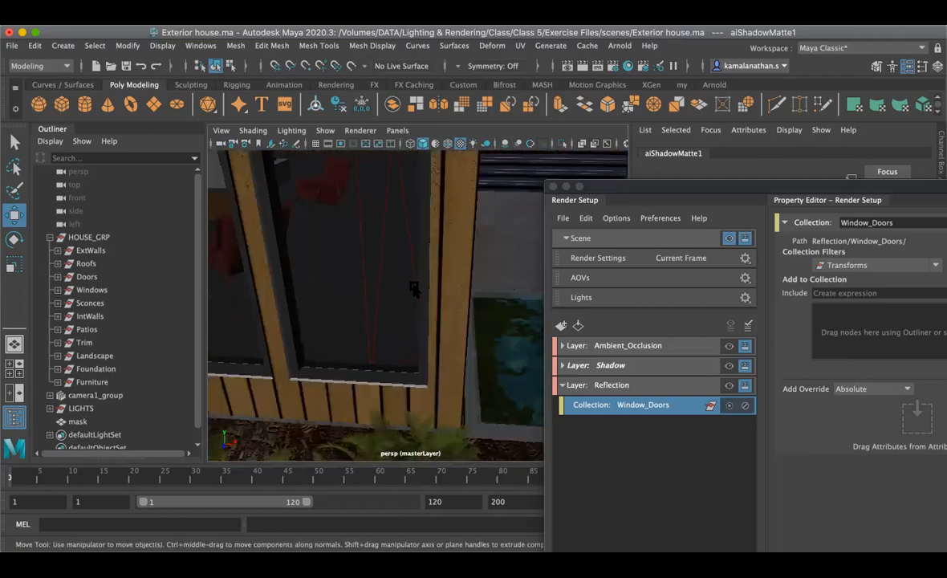
pyautogui.scroll(-10, 411, 281)
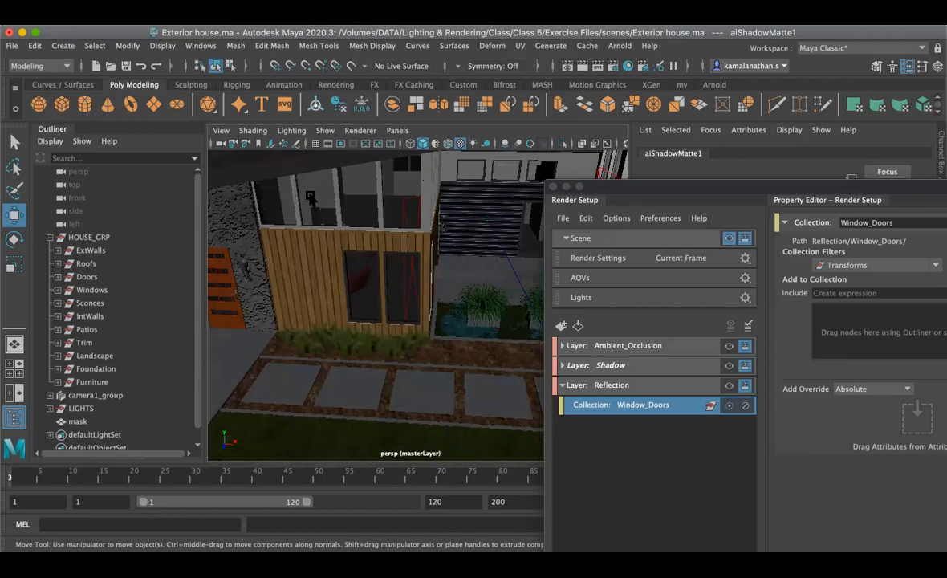
# Step: Add the Windows group from HOUSE_GRP to the Reflection layer's Window_Doors collection
pyautogui.moveTo(616, 198); pyautogui.dragTo(480, 197)
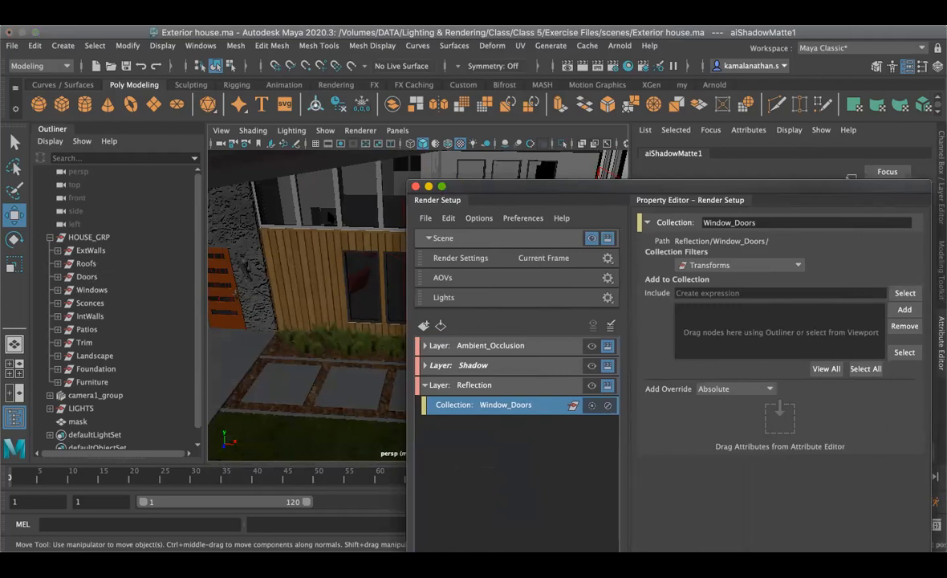
pyautogui.click(80, 290)
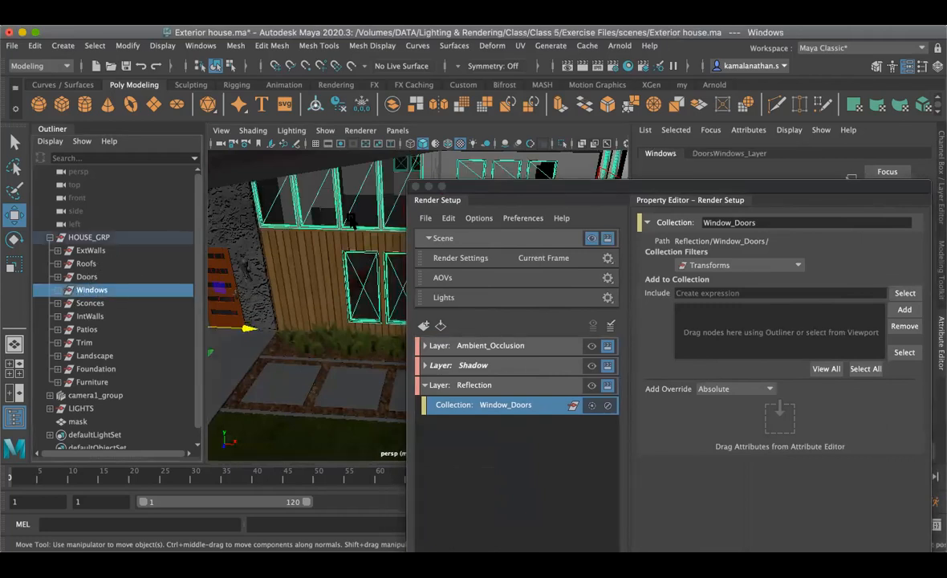
pyautogui.moveTo(483, 192); pyautogui.dragTo(499, 326)
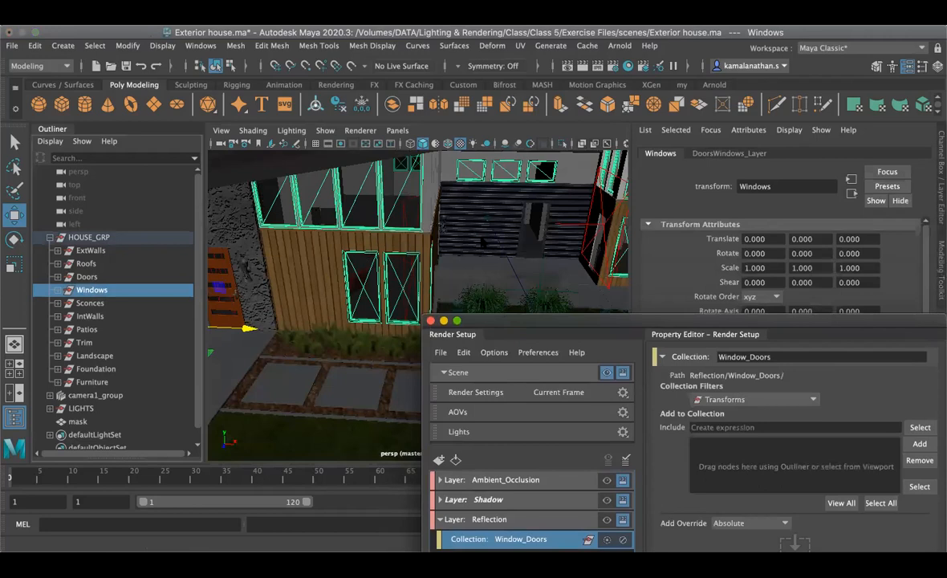
pyautogui.scroll(-5, 479, 232)
pyautogui.scroll(2, 480, 234)
pyautogui.scroll(3, 479, 242)
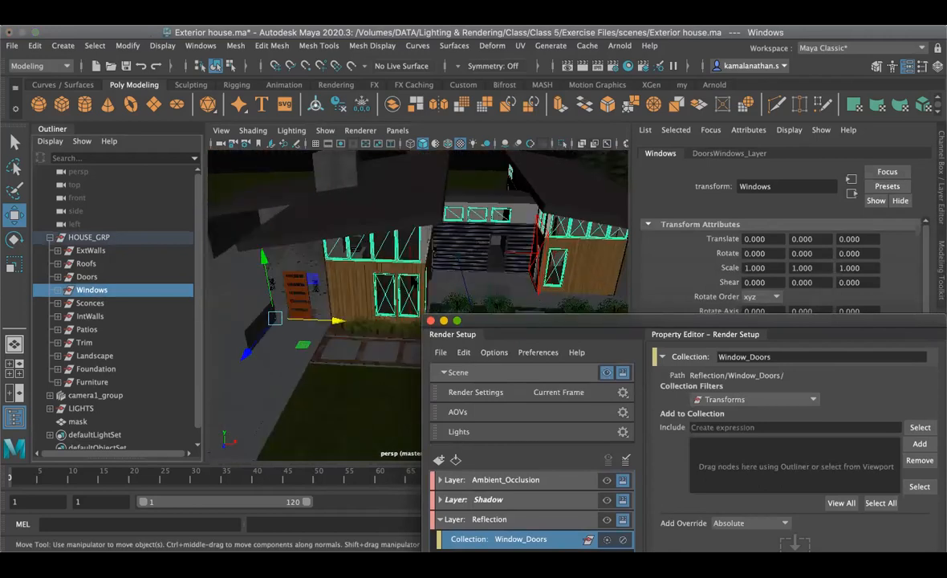
pyautogui.scroll(5, 382, 261)
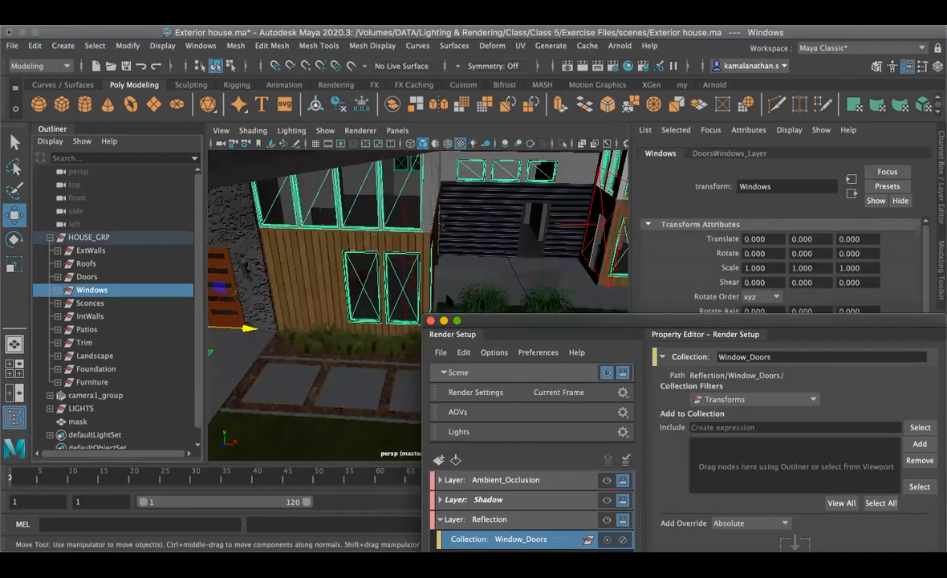
pyautogui.moveTo(524, 314); pyautogui.dragTo(390, 210)
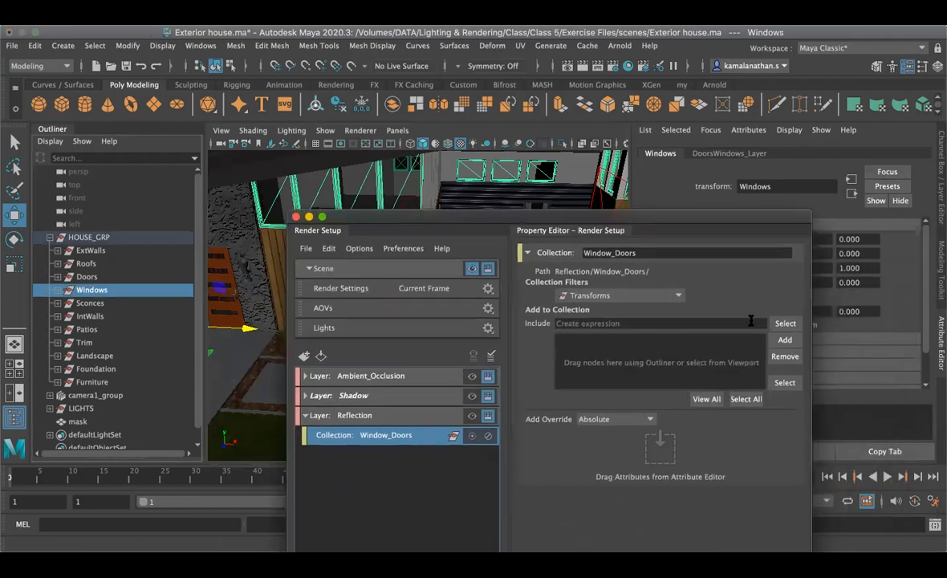
pyautogui.click(785, 340)
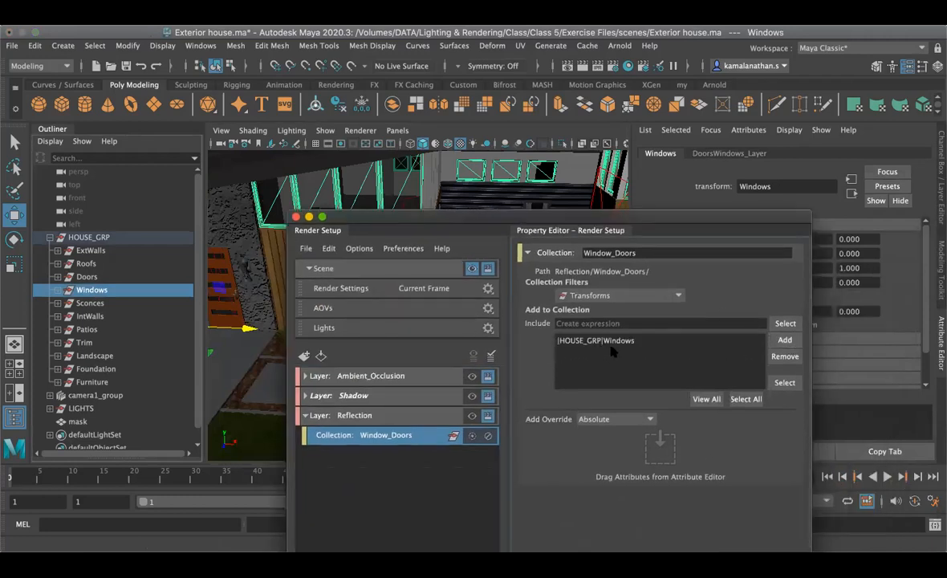
# Step: Expand the Doors group and inspect the orange front door, its glass panes and DoorHandle_000 up close by selecting them
pyautogui.moveTo(384, 213); pyautogui.dragTo(490, 183)
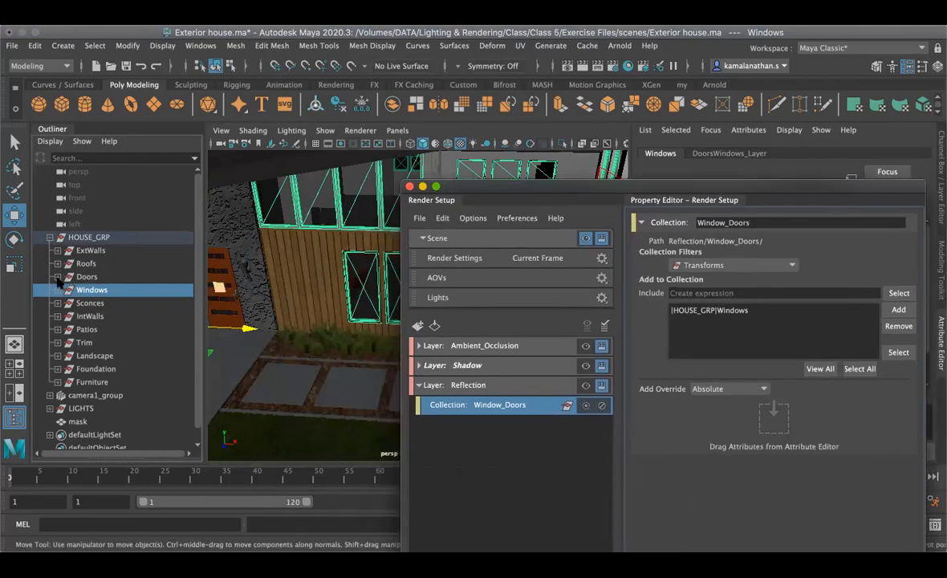
pyautogui.click(57, 276)
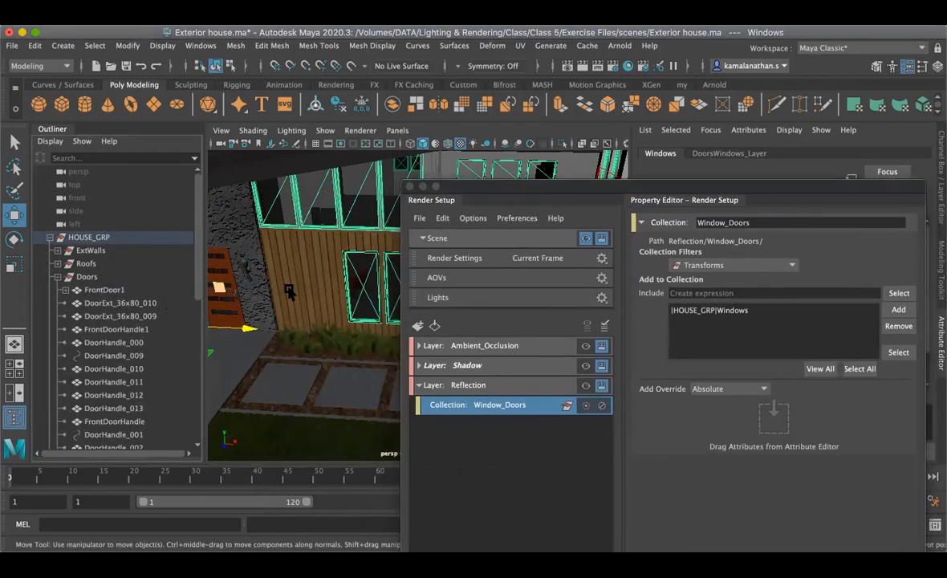
pyautogui.keyDown('alt'); pyautogui.moveTo(244, 275); pyautogui.dragTo(299, 281, button='middle'); pyautogui.keyUp('alt')
pyautogui.scroll(5, 306, 279)
pyautogui.keyDown('alt'); pyautogui.moveTo(295, 281); pyautogui.dragTo(316, 321); pyautogui.keyUp('alt')
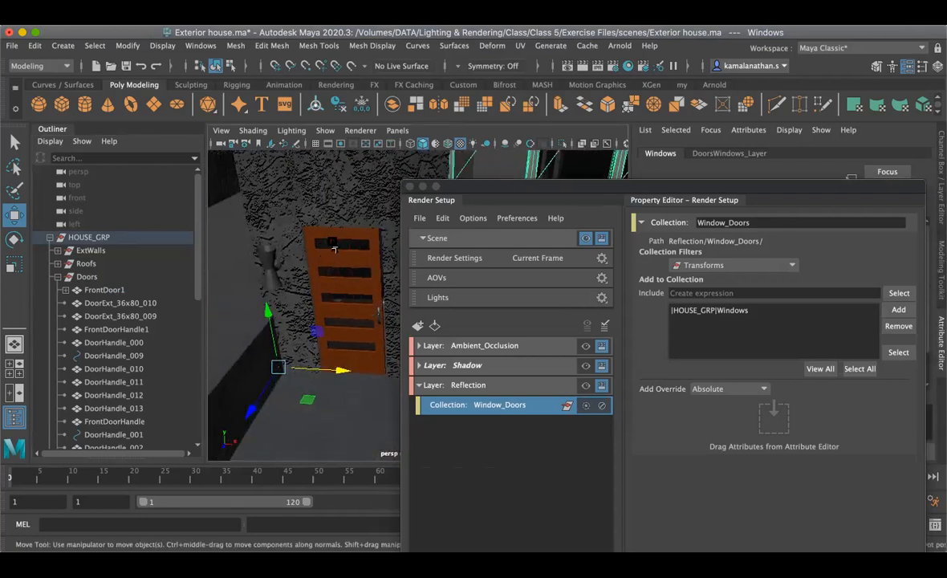
pyautogui.click(333, 245)
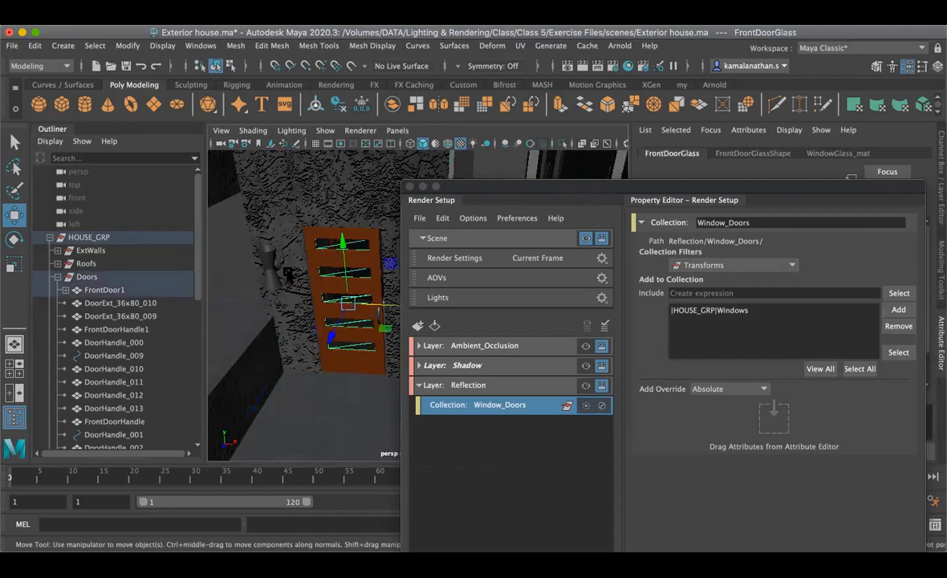
pyautogui.click(217, 263)
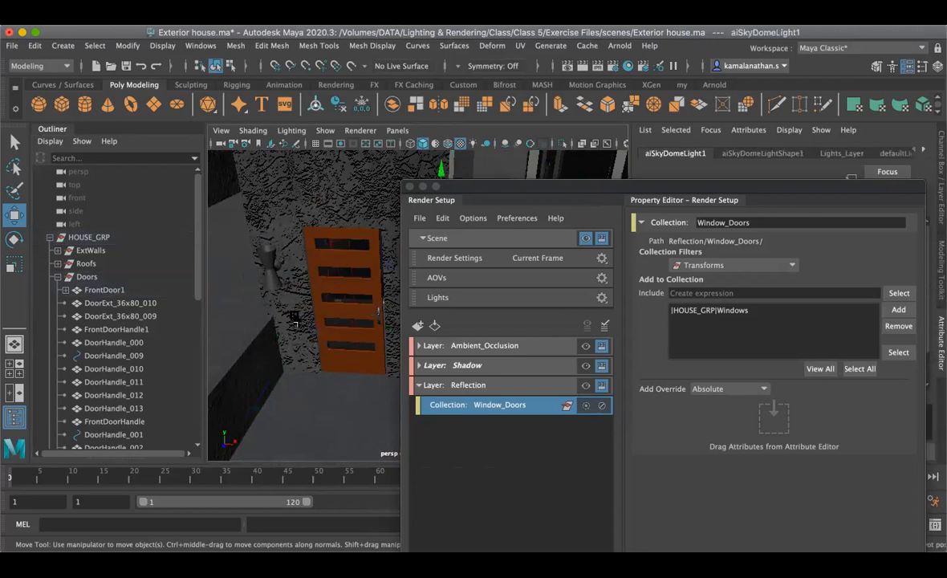
pyautogui.click(325, 261)
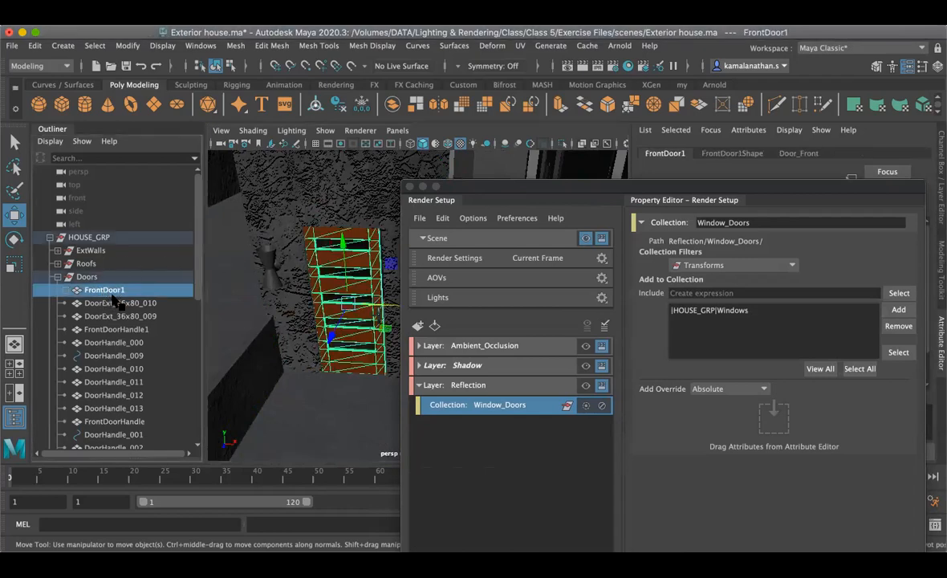
pyautogui.scroll(-3, 118, 312)
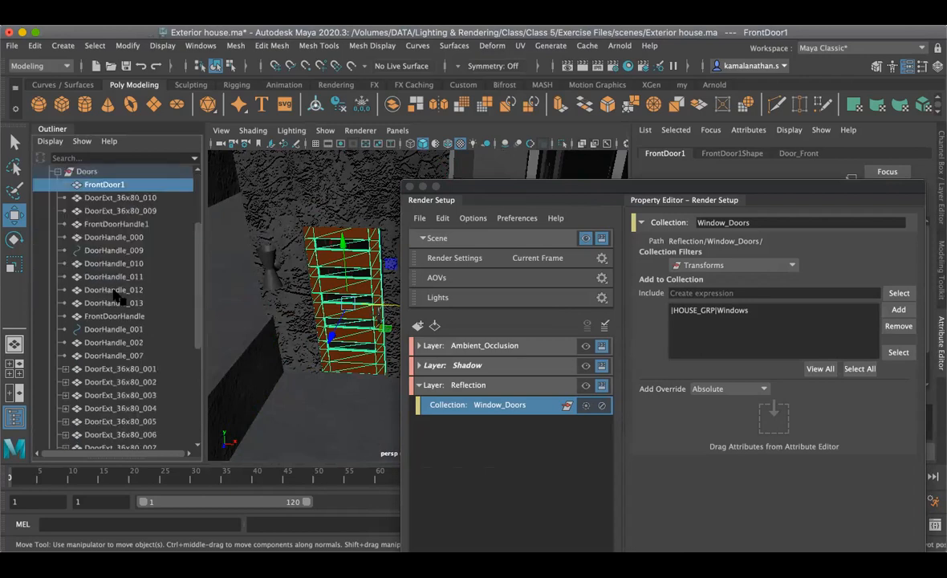
pyautogui.click(114, 237)
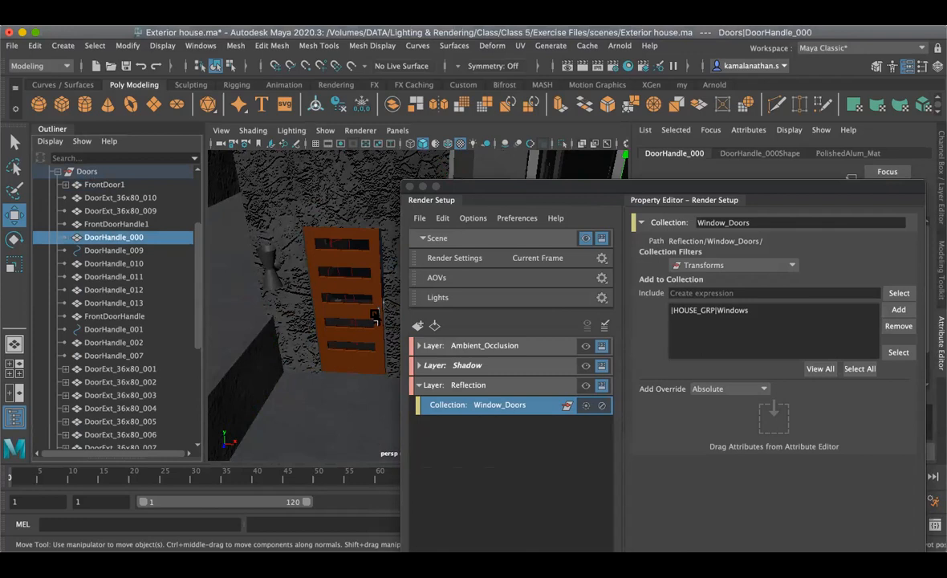
# Step: Switch the viewport from the perspective view back to the house's render camera, camera1
pyautogui.click(397, 130)
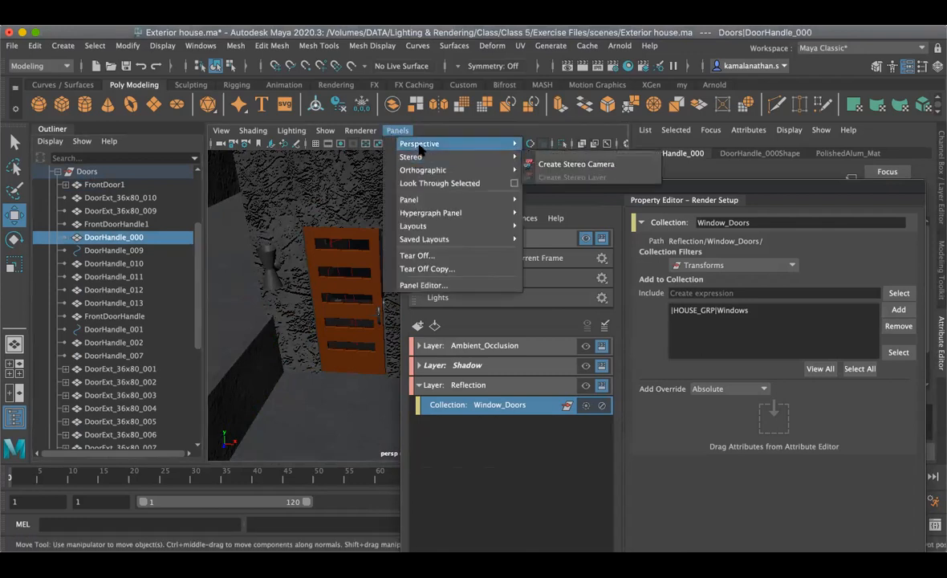
pyautogui.moveTo(506, 144)
pyautogui.click(552, 144)
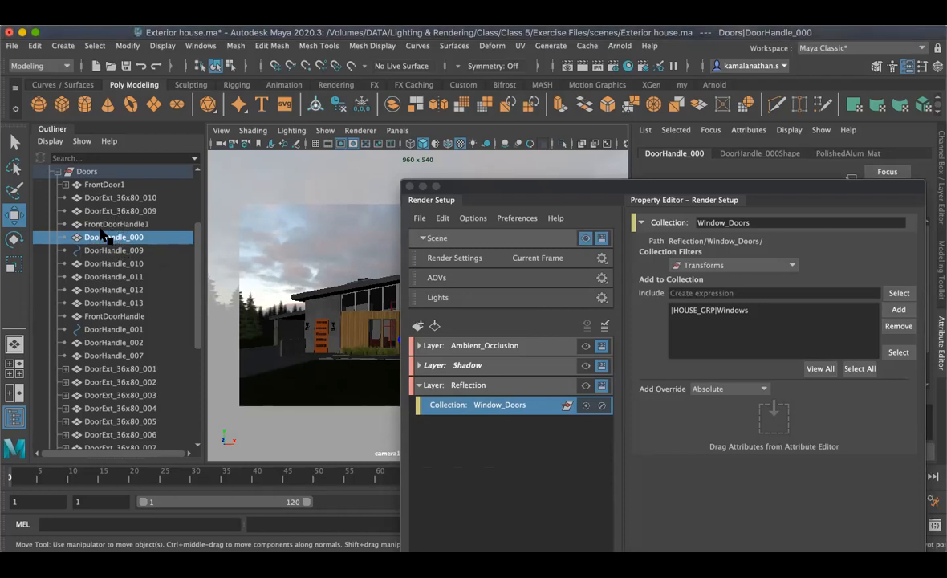
pyautogui.click(97, 185)
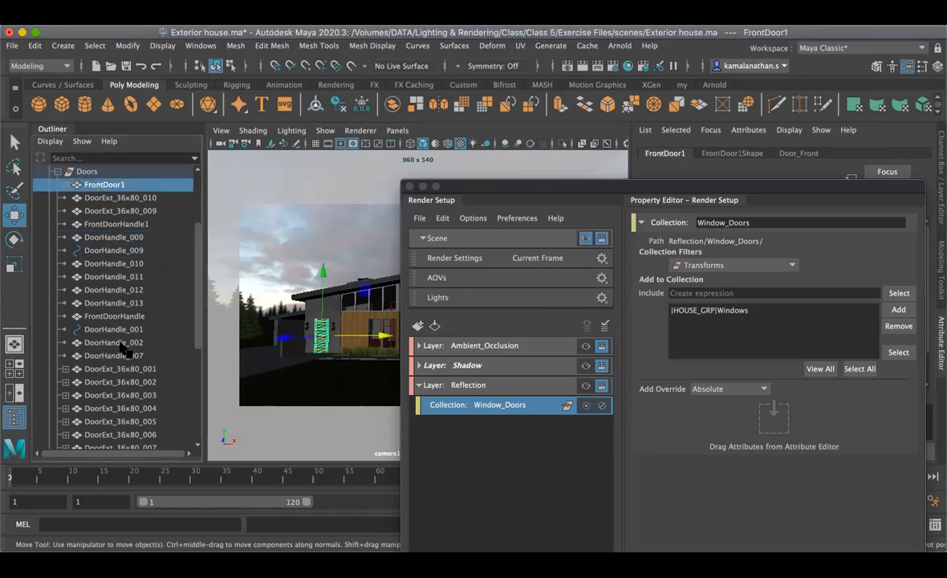
pyautogui.scroll(-5, 121, 345)
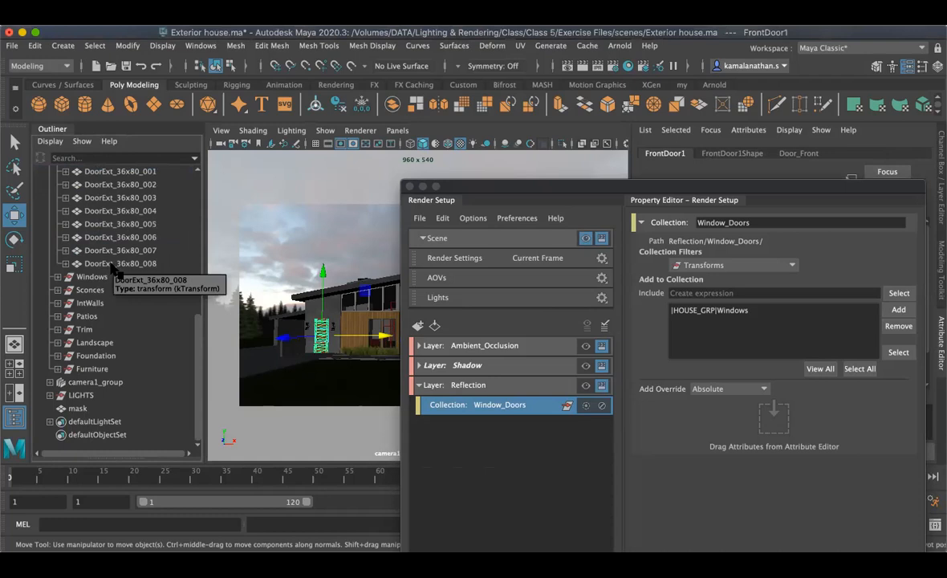
pyautogui.scroll(5, 112, 273)
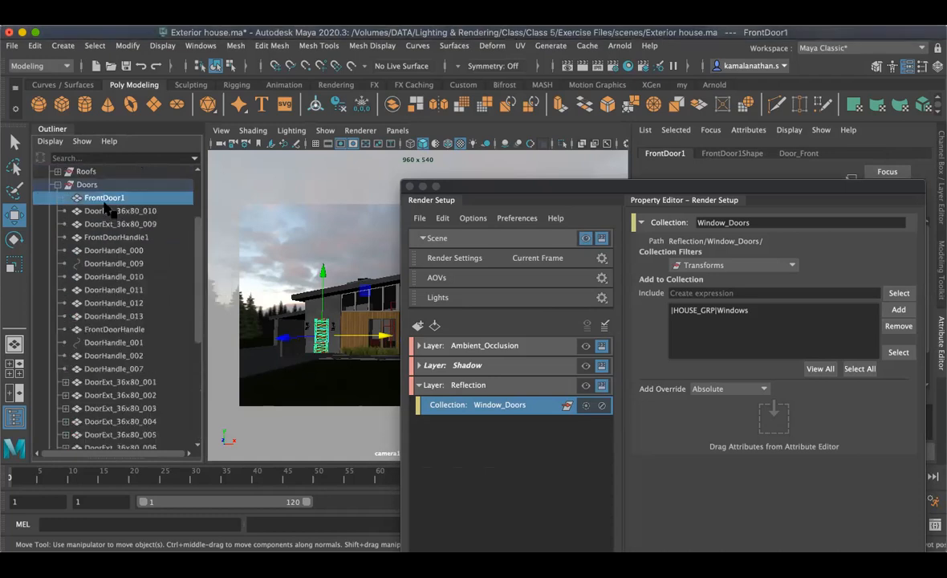
pyautogui.scroll(-3, 110, 270)
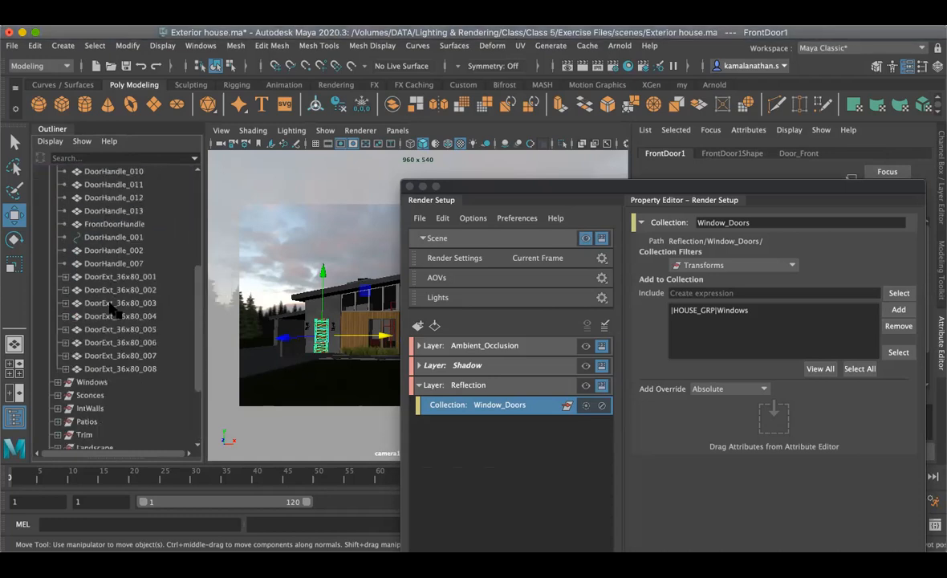
pyautogui.keyDown('shift'); pyautogui.click(112, 369); pyautogui.keyUp('shift')
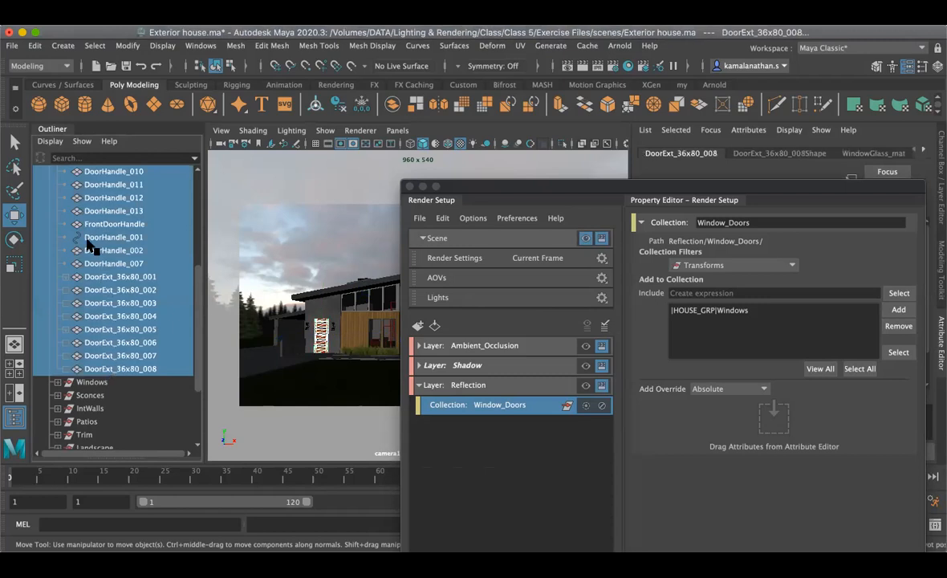
pyautogui.scroll(3, 96, 302)
pyautogui.scroll(2, 97, 302)
pyautogui.scroll(-3, 95, 297)
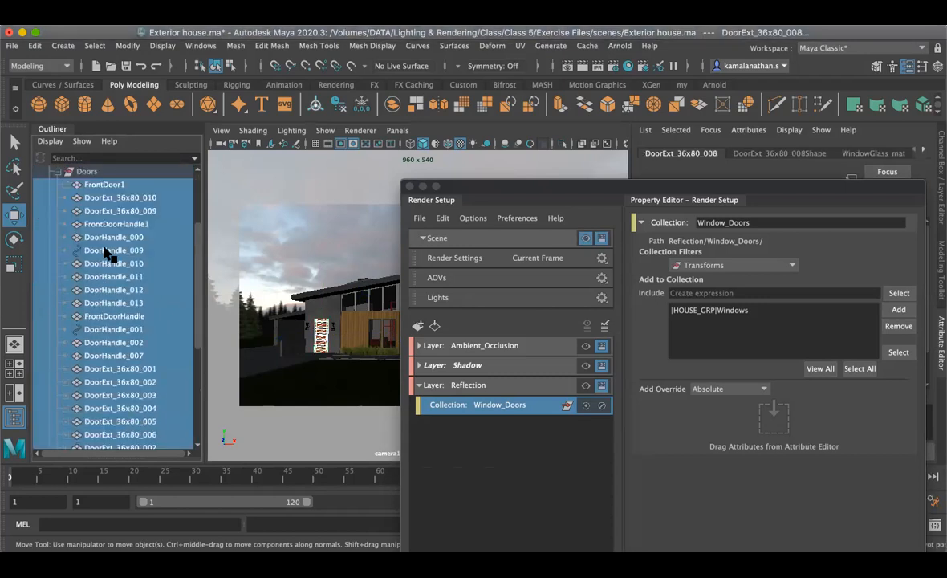
pyautogui.click(110, 185)
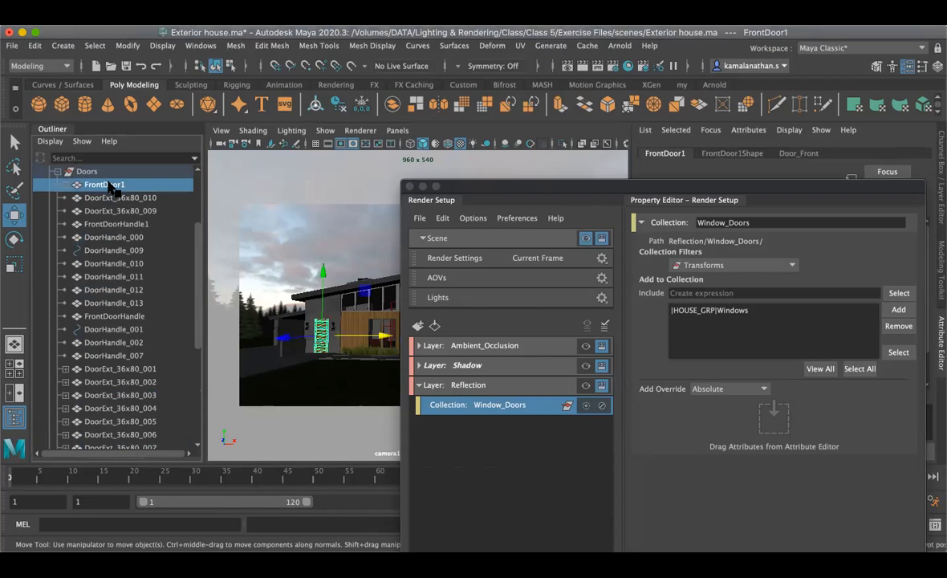
pyautogui.keyDown('shift'); pyautogui.click(113, 198); pyautogui.keyUp('shift')
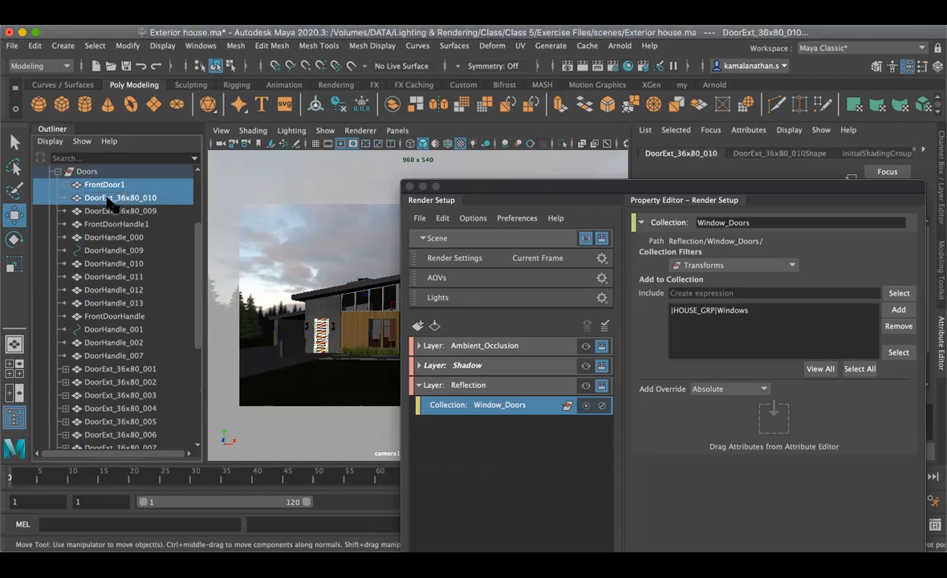
# Step: Select every object in the Doors group, from FrontDoor1 through DoorExt_36x80_008
pyautogui.click(105, 187)
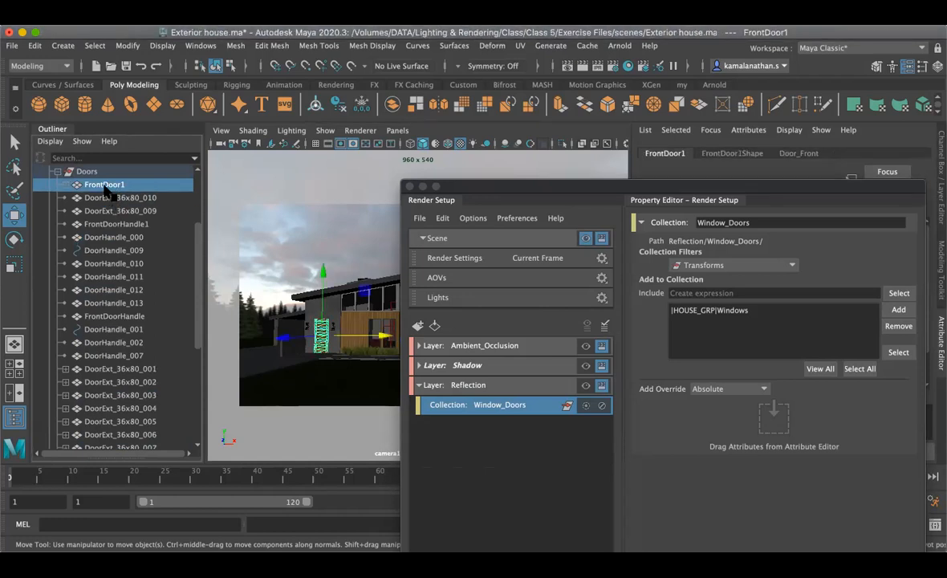
pyautogui.scroll(3, 102, 280)
pyautogui.scroll(-6, 104, 290)
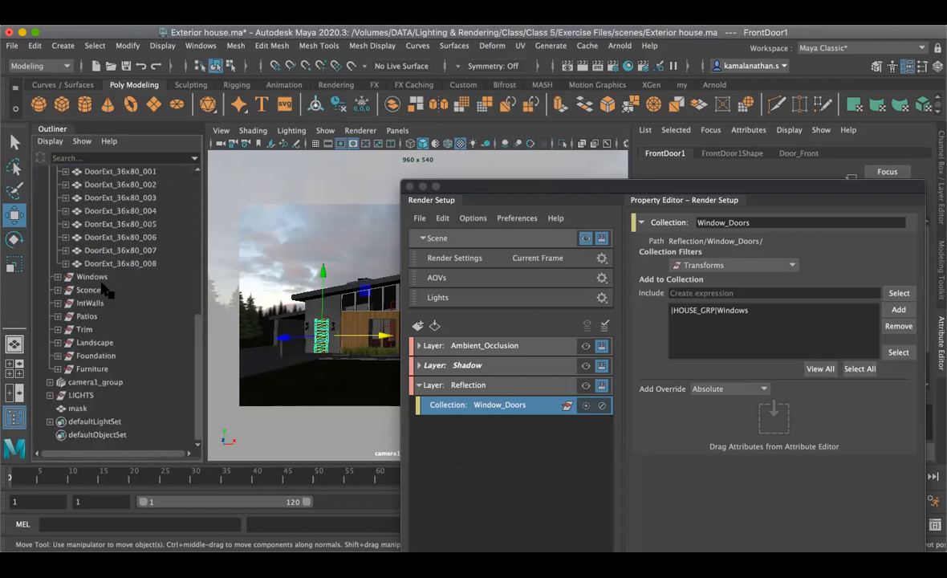
pyautogui.keyDown('shift'); pyautogui.click(105, 264); pyautogui.keyUp('shift')
pyautogui.scroll(6, 107, 263)
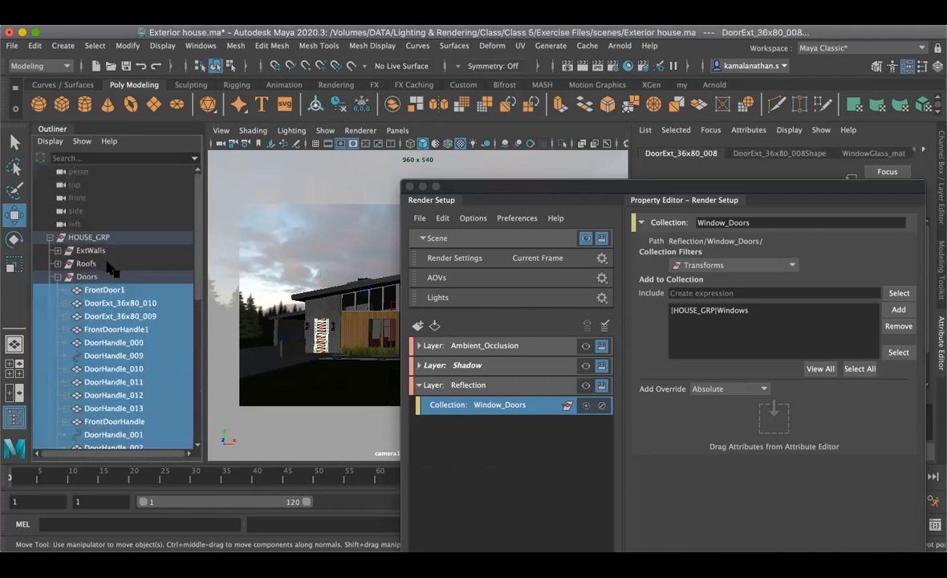
pyautogui.scroll(-3, 113, 273)
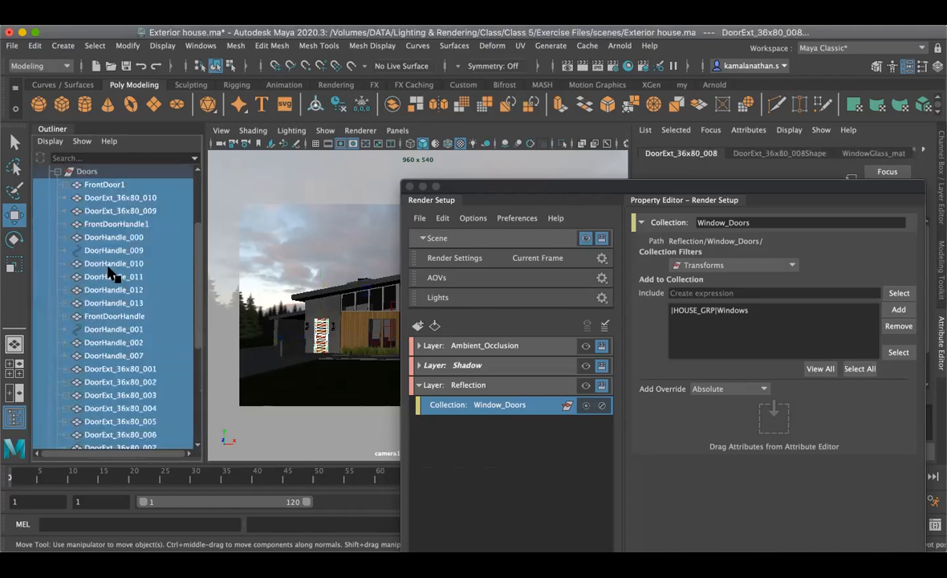
# Step: Remove FrontDoor1 and all front door and door handle objects from the selection, keeping only the DoorExt_36x80 doors selected
pyautogui.keyDown('ctrl'); pyautogui.click(106, 186); pyautogui.keyUp('ctrl')
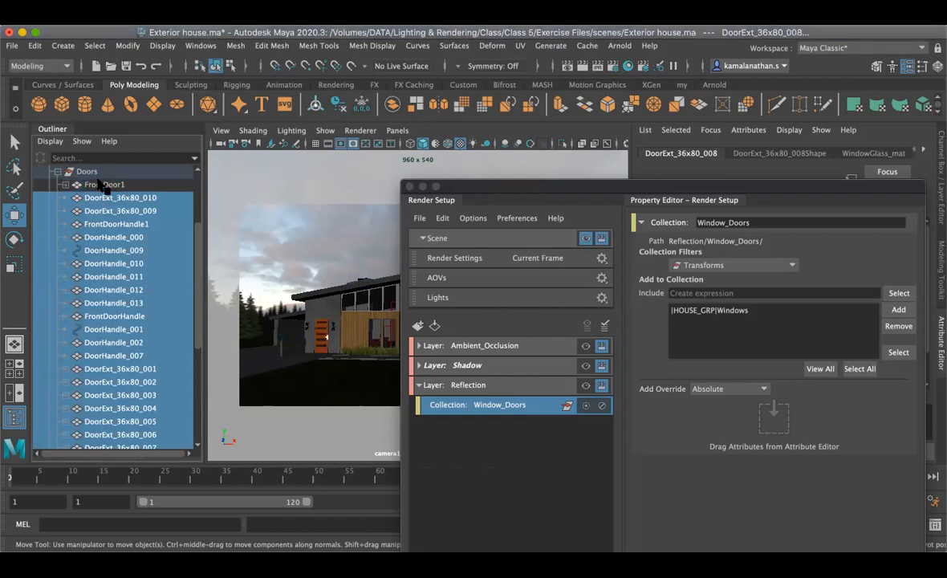
pyautogui.keyDown('ctrl'); pyautogui.click(101, 317); pyautogui.keyUp('ctrl')
pyautogui.keyDown('ctrl'); pyautogui.click(102, 330); pyautogui.keyUp('ctrl')
pyautogui.keyDown('ctrl'); pyautogui.click(103, 342); pyautogui.keyUp('ctrl')
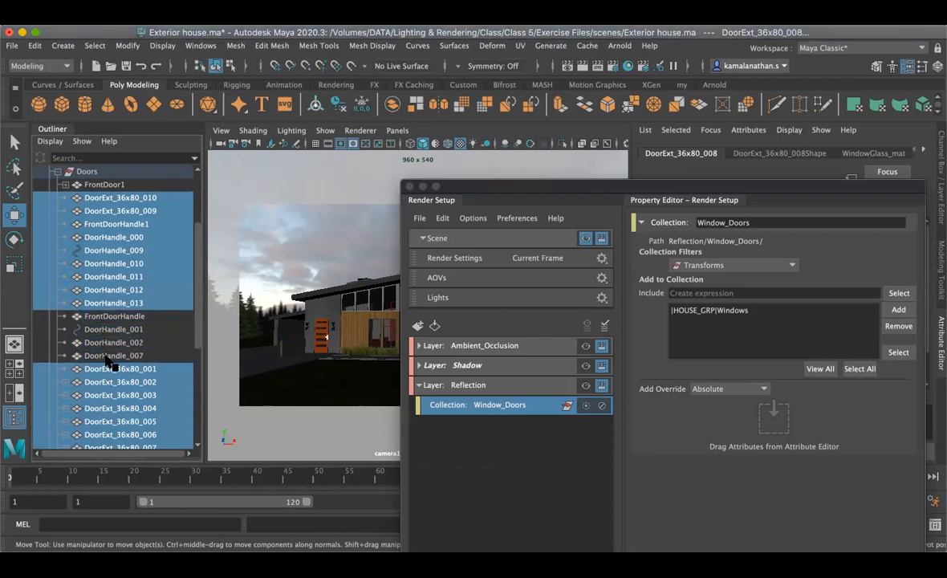
pyautogui.keyDown('ctrl'); pyautogui.click(111, 355); pyautogui.keyUp('ctrl')
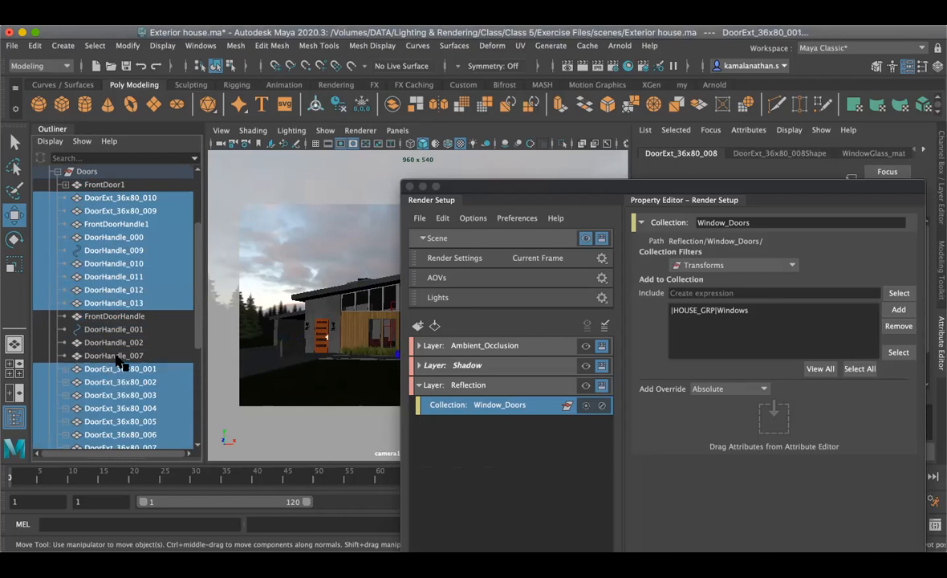
pyautogui.keyDown('ctrl'); pyautogui.click(111, 303); pyautogui.keyUp('ctrl')
pyautogui.keyDown('ctrl'); pyautogui.click(113, 289); pyautogui.keyUp('ctrl')
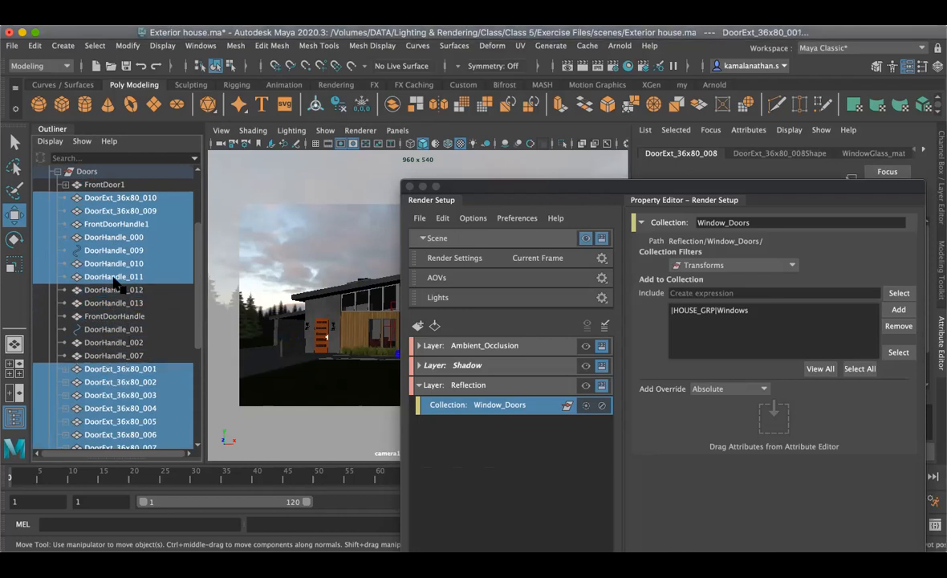
pyautogui.keyDown('ctrl'); pyautogui.click(114, 277); pyautogui.keyUp('ctrl')
pyautogui.keyDown('ctrl'); pyautogui.click(116, 263); pyautogui.keyUp('ctrl')
pyautogui.keyDown('ctrl'); pyautogui.click(118, 250); pyautogui.keyUp('ctrl')
pyautogui.keyDown('ctrl'); pyautogui.click(117, 237); pyautogui.keyUp('ctrl')
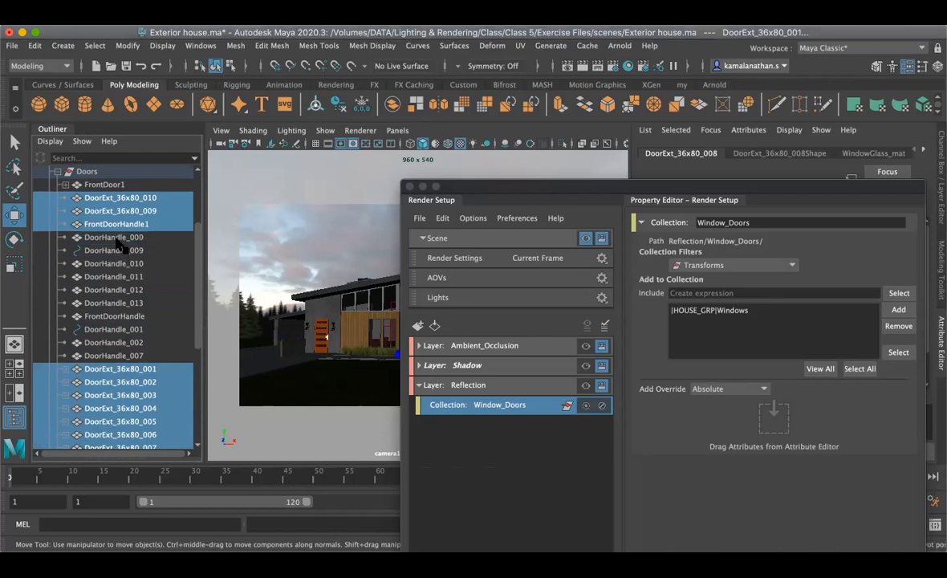
pyautogui.keyDown('ctrl'); pyautogui.click(116, 226); pyautogui.keyUp('ctrl')
pyautogui.scroll(-5, 123, 313)
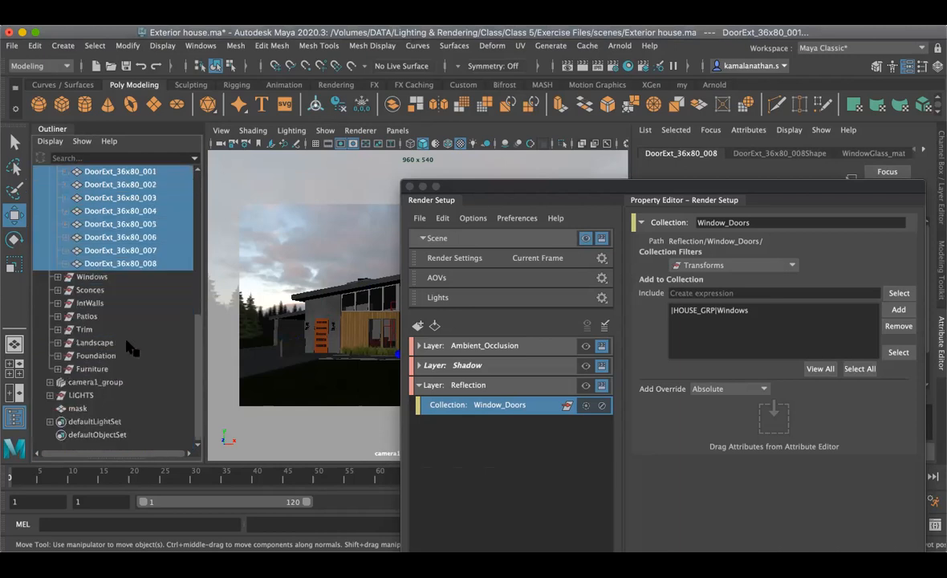
pyautogui.scroll(8, 121, 273)
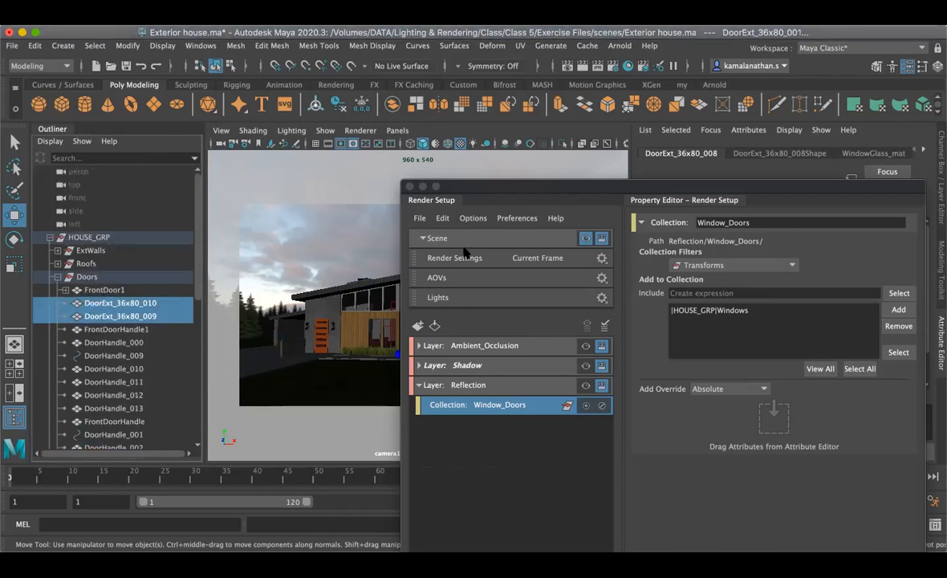
# Step: Add the selected DoorExt_36x80 doors to the Reflection layer's Window_Doors collection
pyautogui.moveTo(443, 190); pyautogui.dragTo(357, 225)
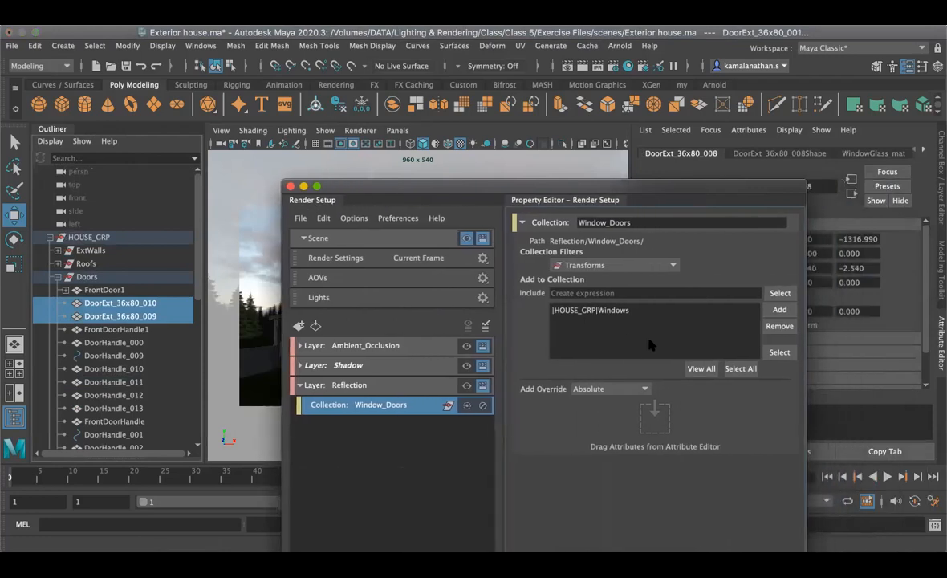
pyautogui.click(779, 309)
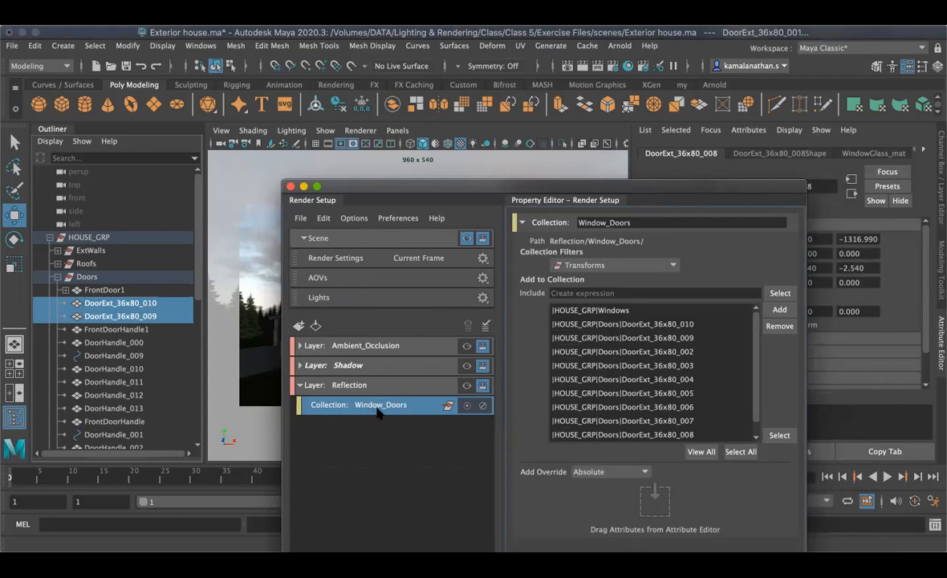
pyautogui.moveTo(424, 181); pyautogui.dragTo(554, 157)
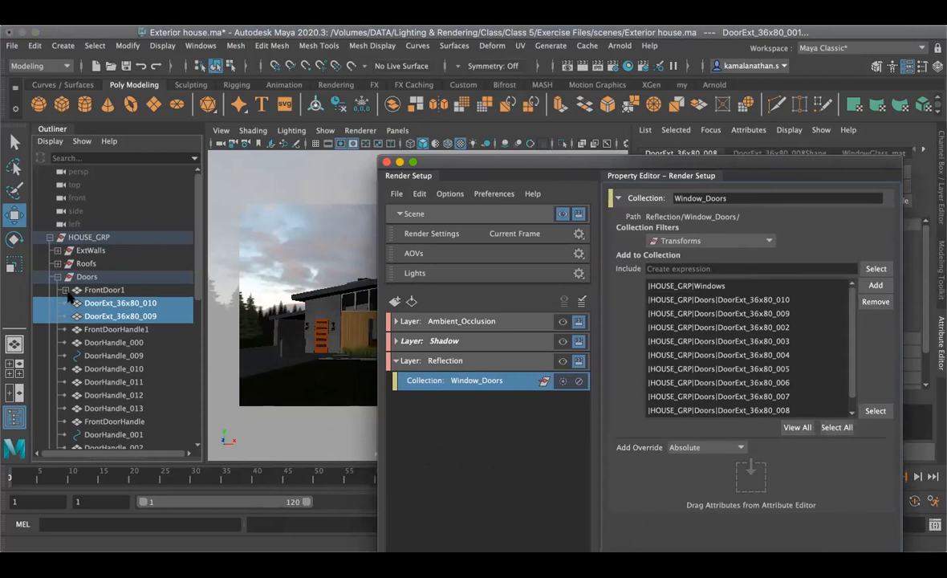
# Step: Collapse the Doors group in the Outliner, keeping HOUSE_GRP expanded
pyautogui.click(49, 237)
pyautogui.click(50, 237)
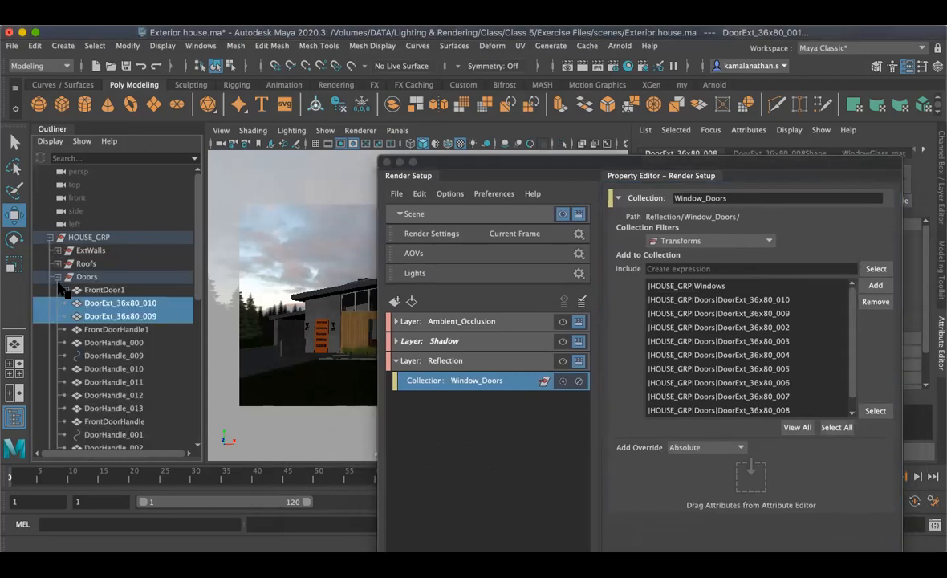
pyautogui.click(58, 277)
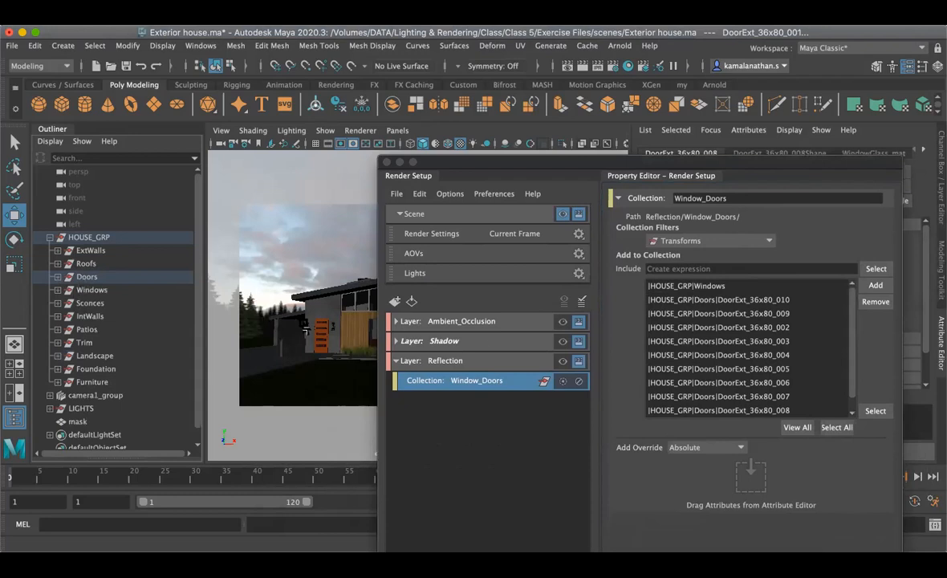
# Step: Create a new collection named Model2 in the Reflection layer
pyautogui.rightClick(453, 363)
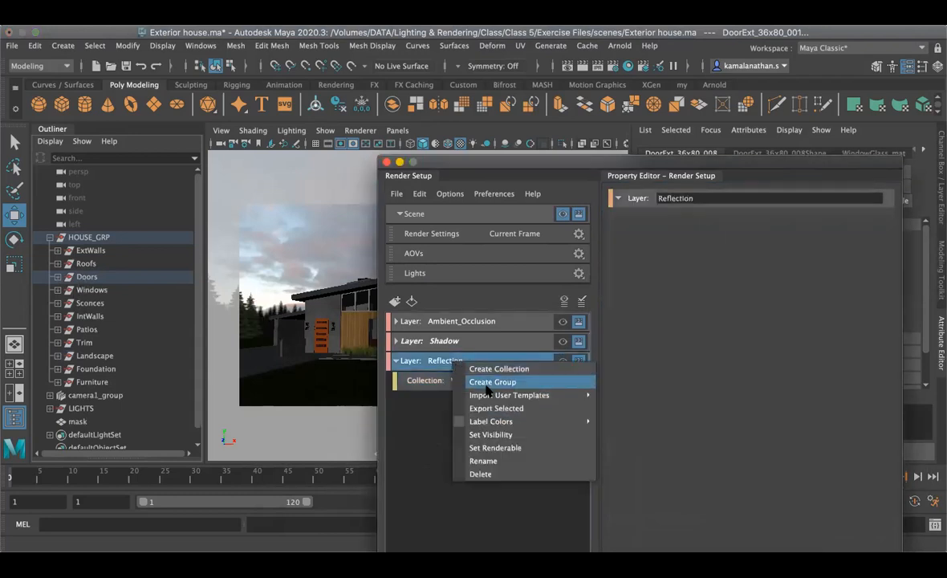
pyautogui.click(485, 367)
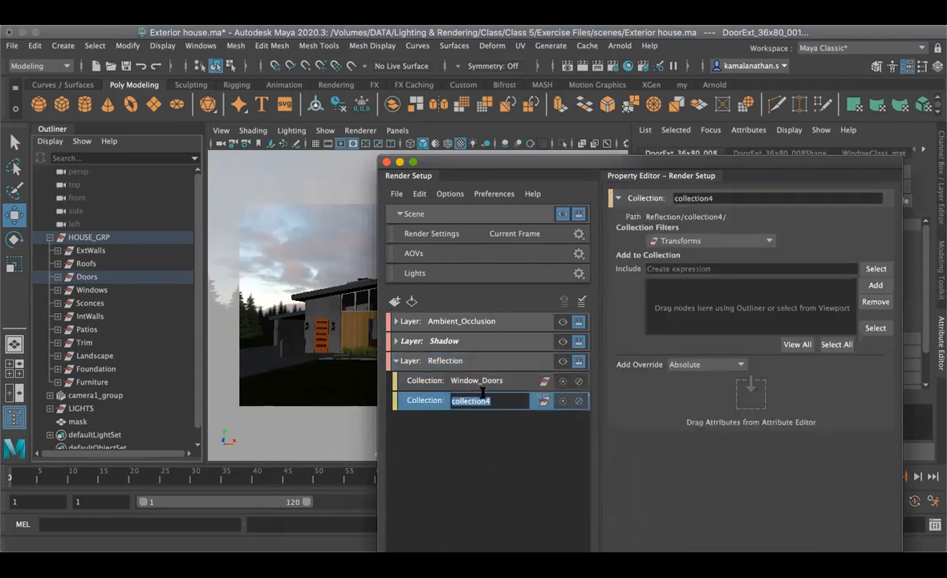
pyautogui.write('Model2')
pyautogui.press('Return')
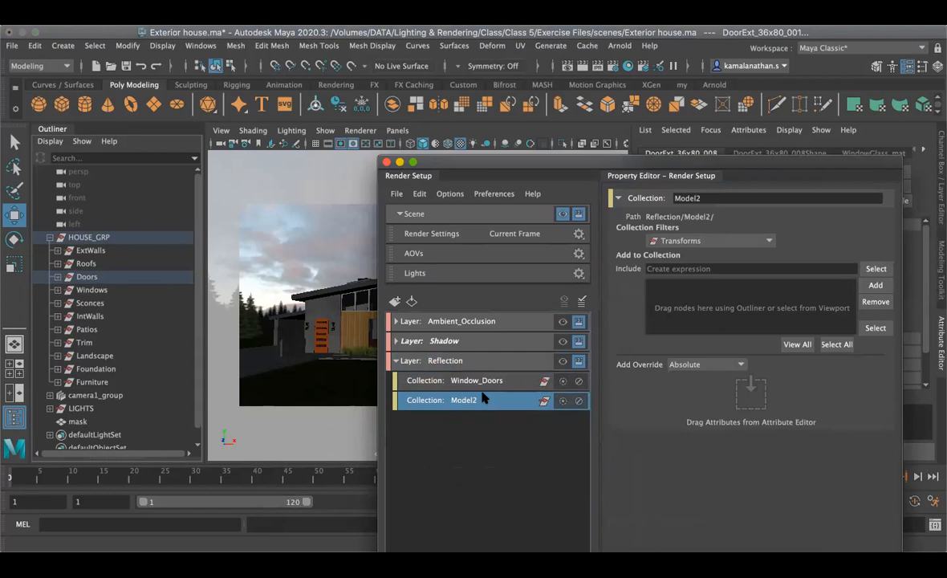
# Step: Make the Reflection layer the visible render layer so its contents show in the camera view
pyautogui.moveTo(411, 177); pyautogui.dragTo(504, 179)
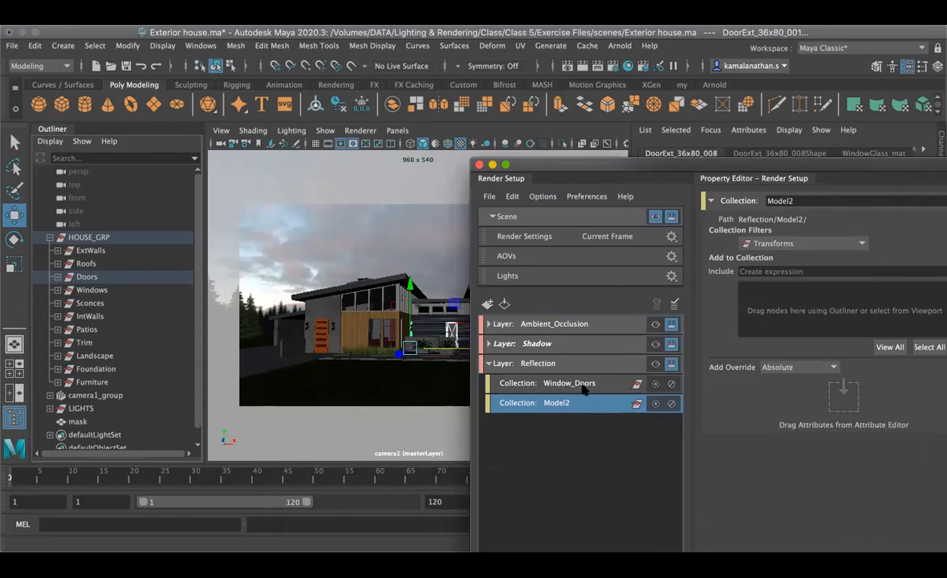
pyautogui.click(656, 365)
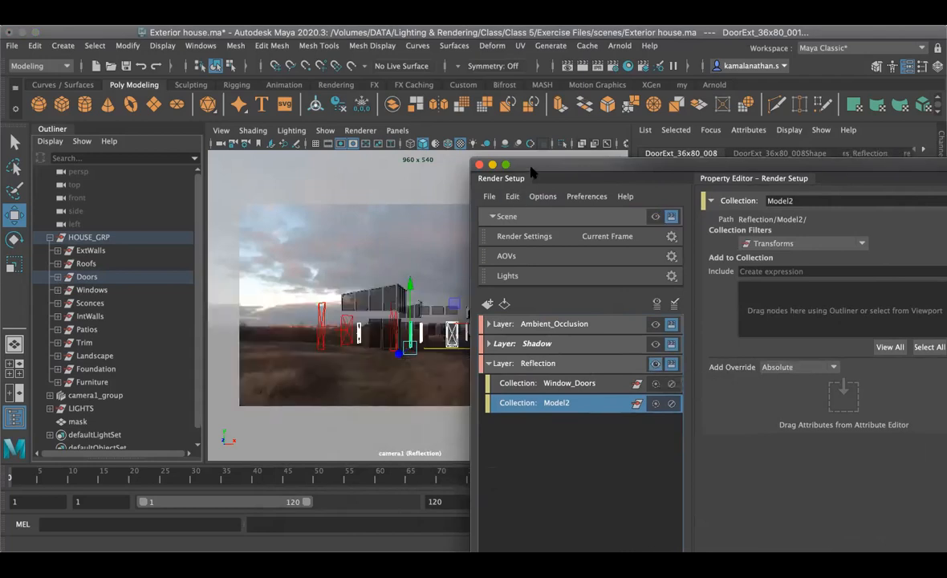
pyautogui.moveTo(529, 179); pyautogui.dragTo(596, 200)
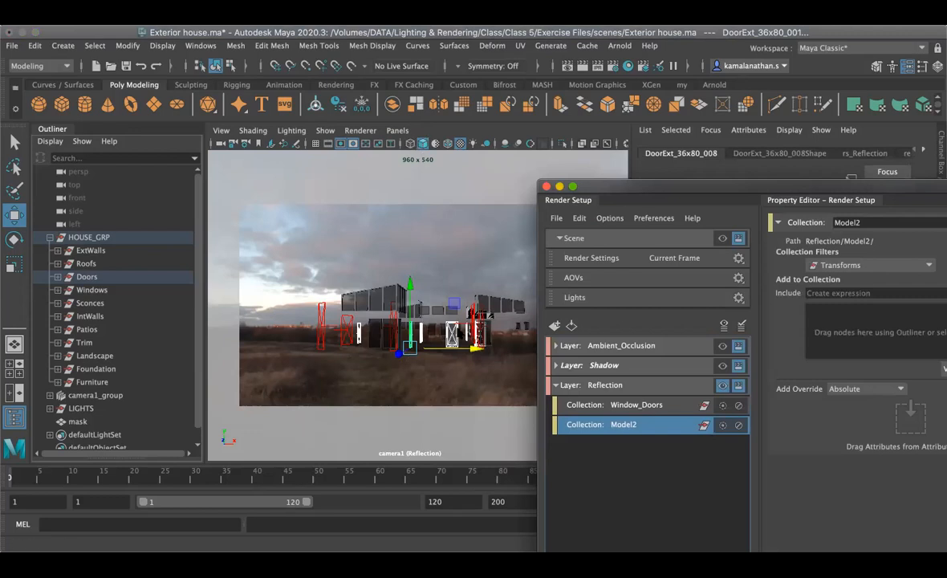
# Step: Add all HOUSE_GRP subgroups from ExtWalls to Furniture, except Doors and Windows, to the Model2 collection
pyautogui.click(75, 211)
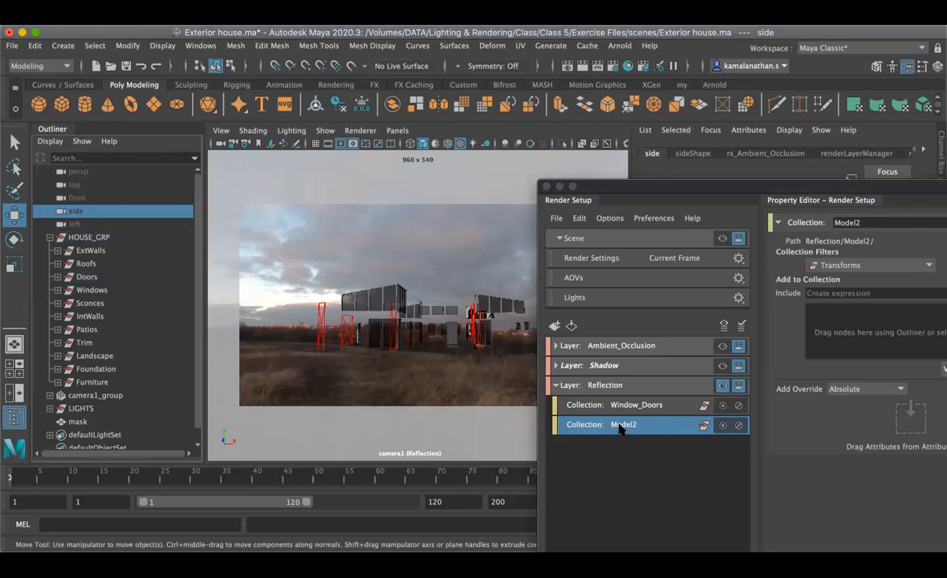
pyautogui.click(80, 250)
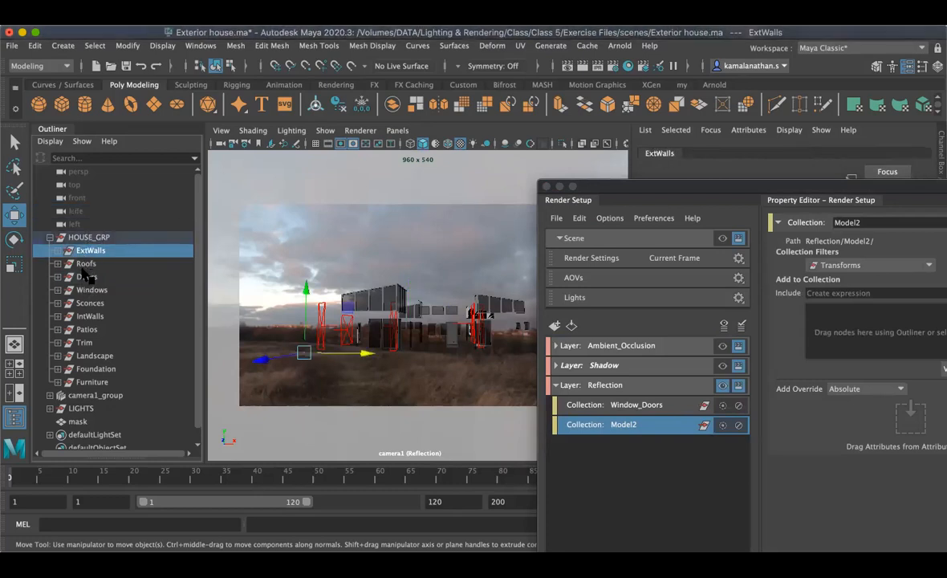
pyautogui.keyDown('shift'); pyautogui.click(84, 383); pyautogui.keyUp('shift')
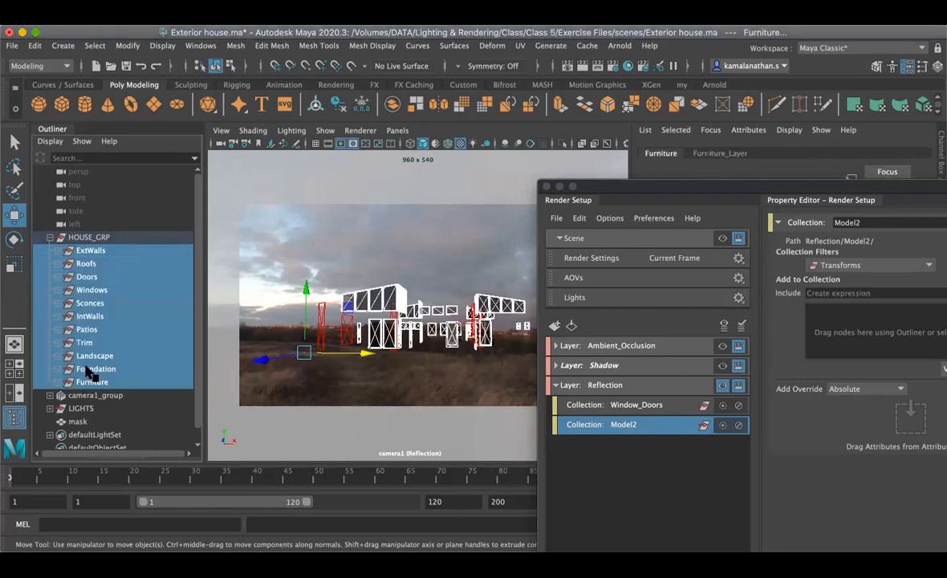
pyautogui.keyDown('ctrl'); pyautogui.click(87, 277); pyautogui.keyUp('ctrl')
pyautogui.keyDown('ctrl'); pyautogui.click(91, 289); pyautogui.keyUp('ctrl')
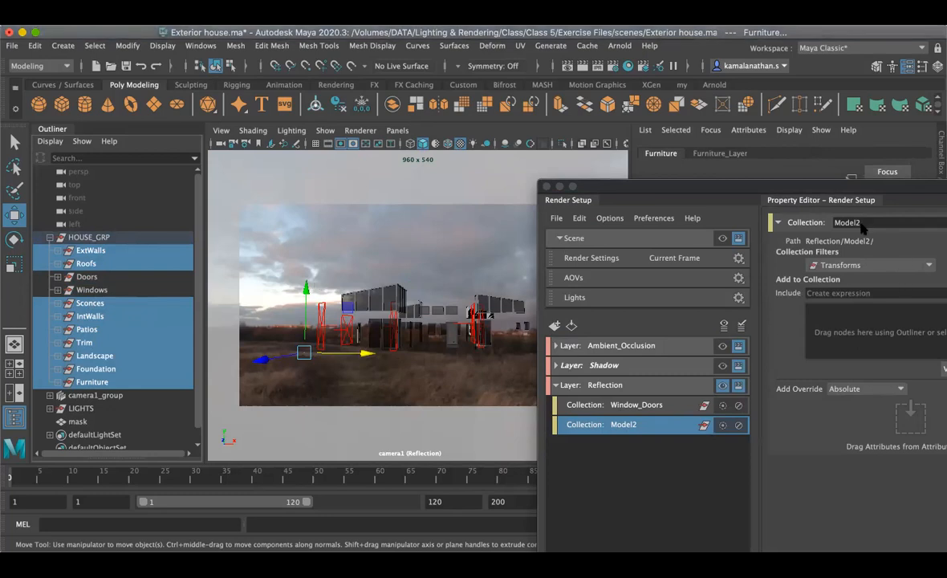
pyautogui.moveTo(820, 191); pyautogui.dragTo(665, 191)
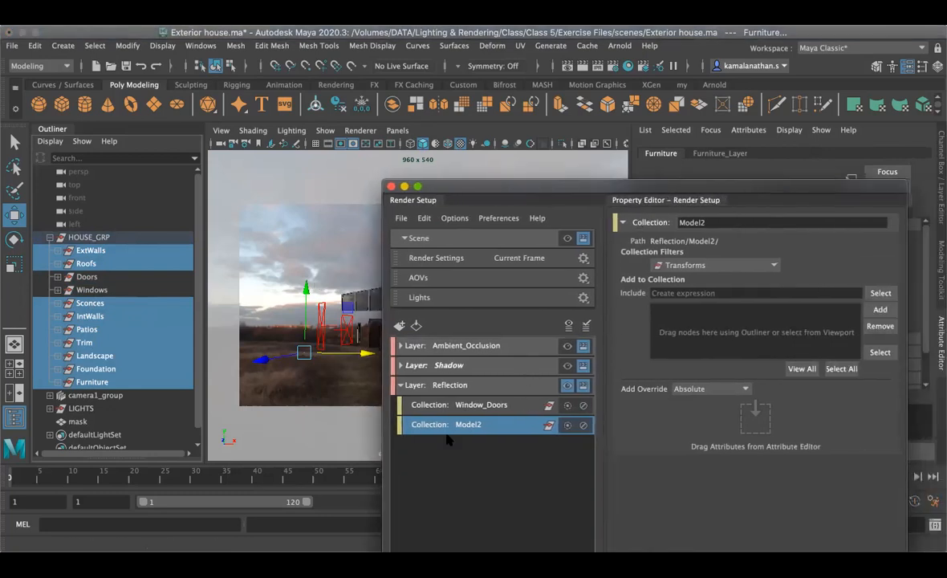
pyautogui.click(880, 308)
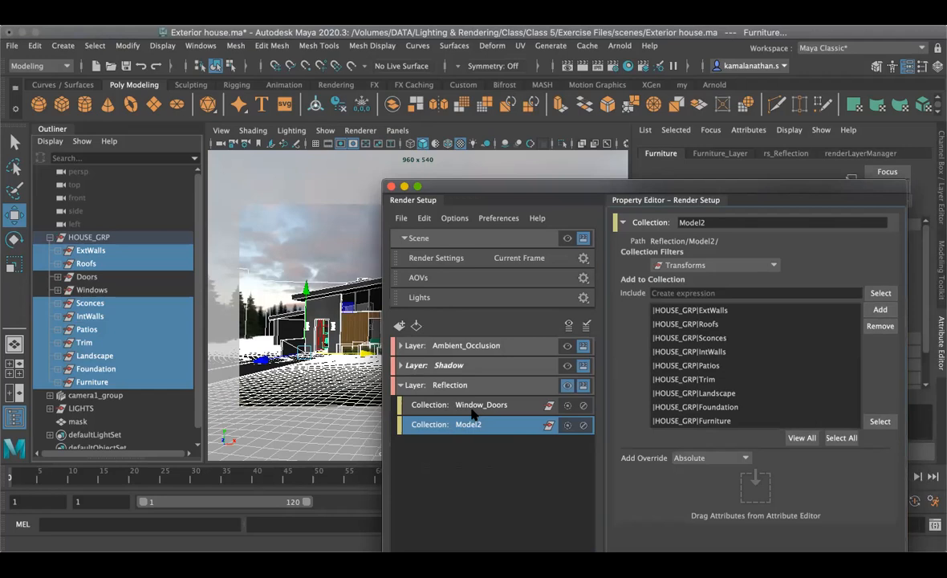
# Step: Isolate the Window_Doors and Model2 collections in turn to check their contents in the camera view, and end the isolation
pyautogui.moveTo(530, 187); pyautogui.dragTo(650, 188)
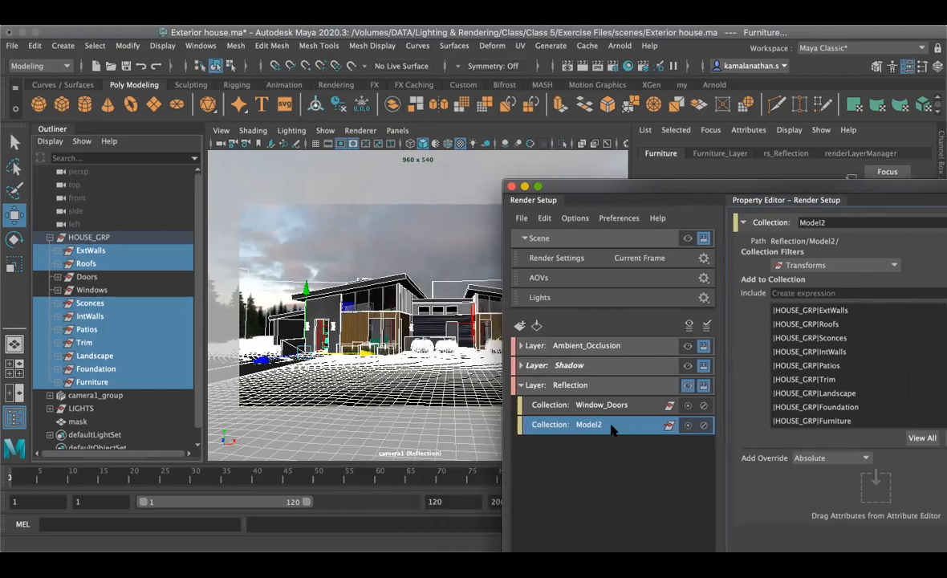
pyautogui.click(686, 387)
pyautogui.click(688, 406)
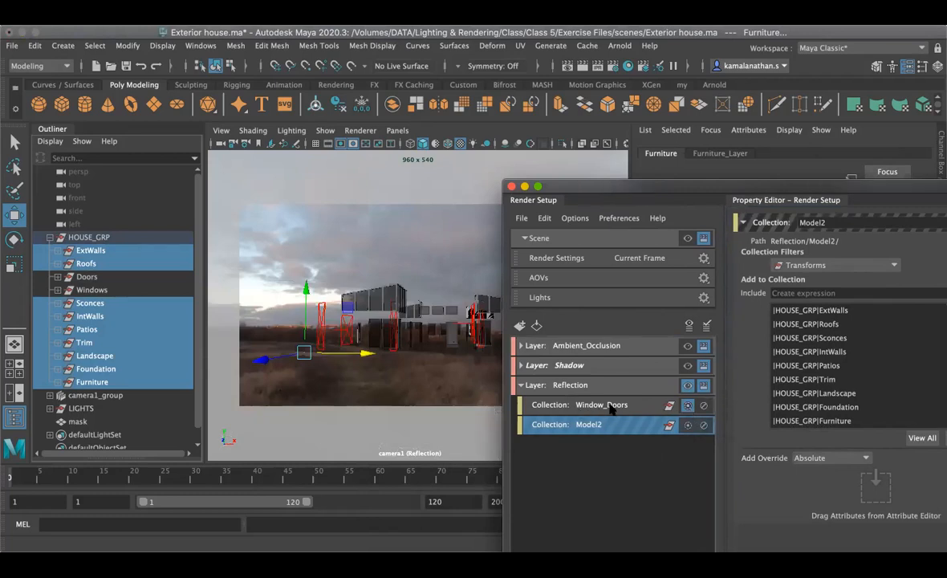
pyautogui.click(687, 426)
pyautogui.click(689, 406)
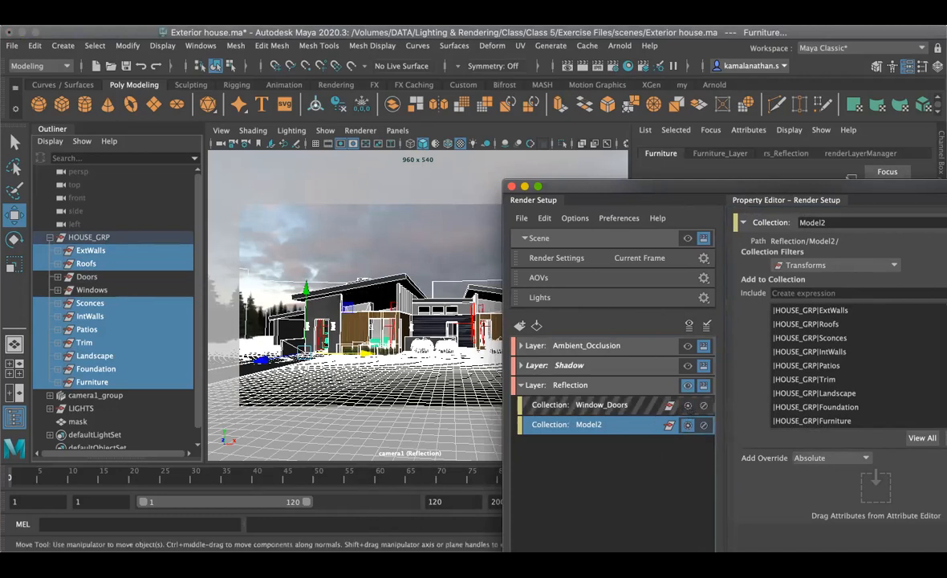
pyautogui.click(368, 278)
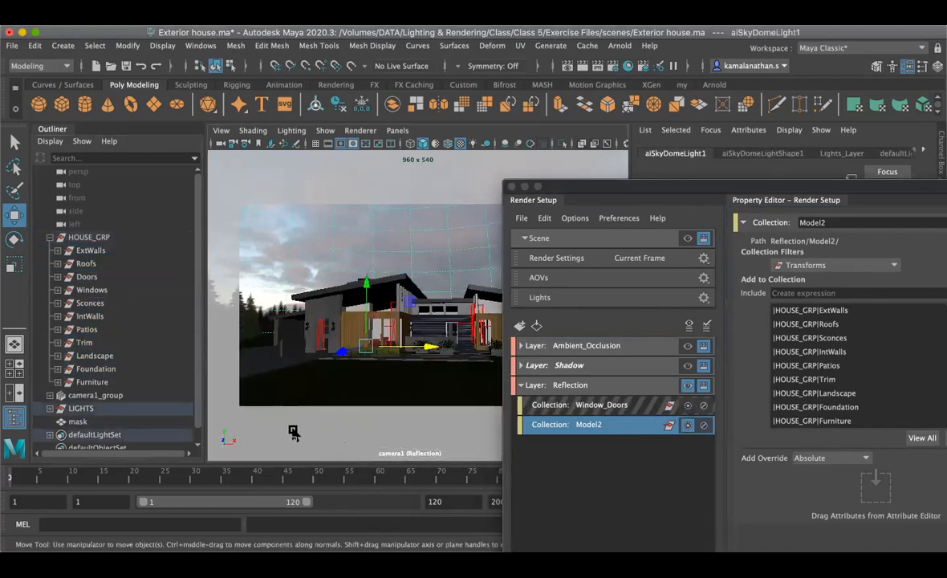
pyautogui.click(92, 210)
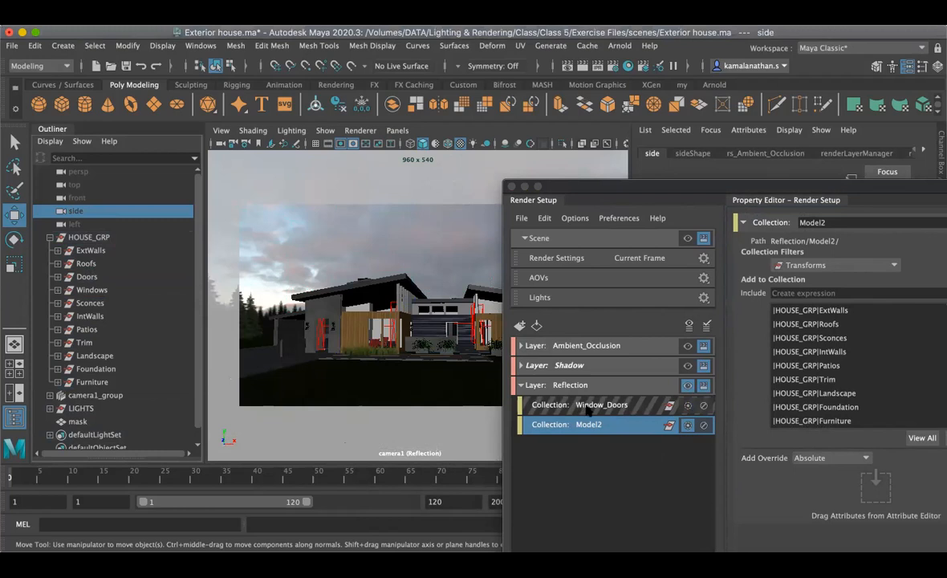
pyautogui.click(687, 425)
pyautogui.click(687, 386)
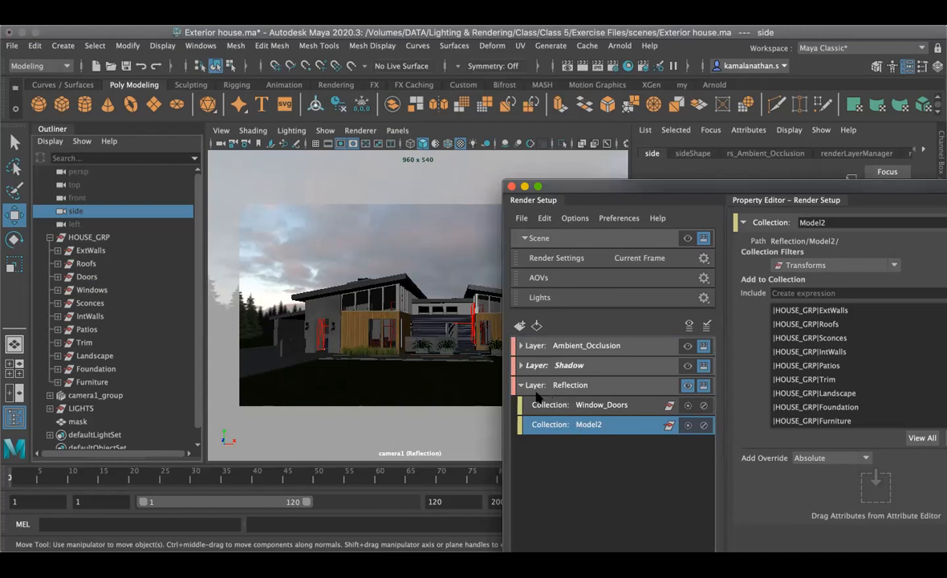
# Step: Review the collections inside the Ambient_Occlusion layer for reference and collapse the layer again
pyautogui.scroll(-1, 84, 338)
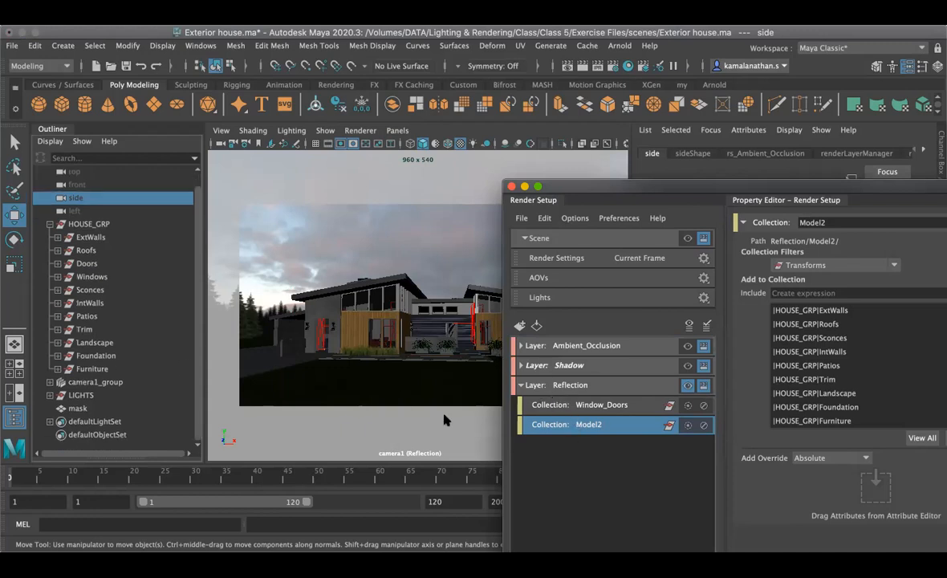
pyautogui.click(589, 387)
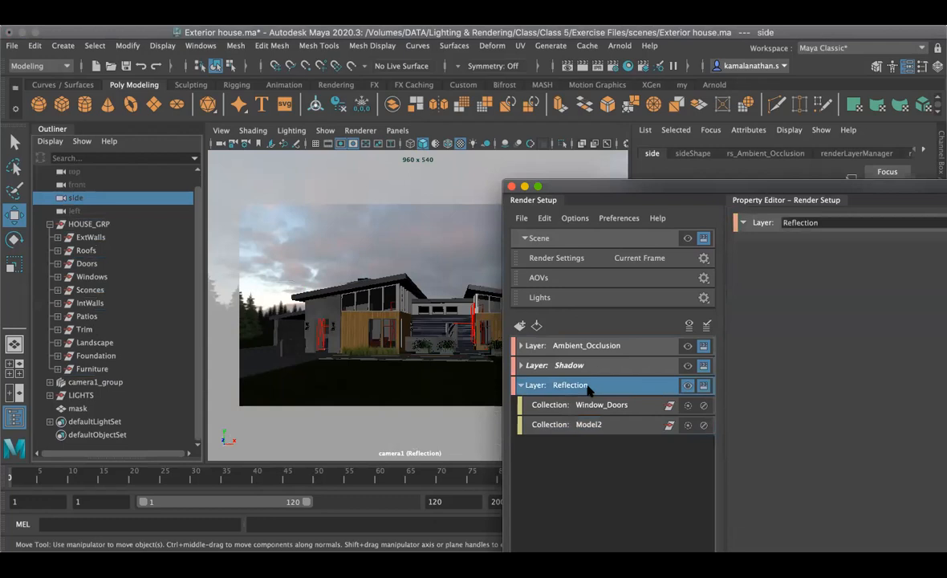
pyautogui.rightClick(588, 387)
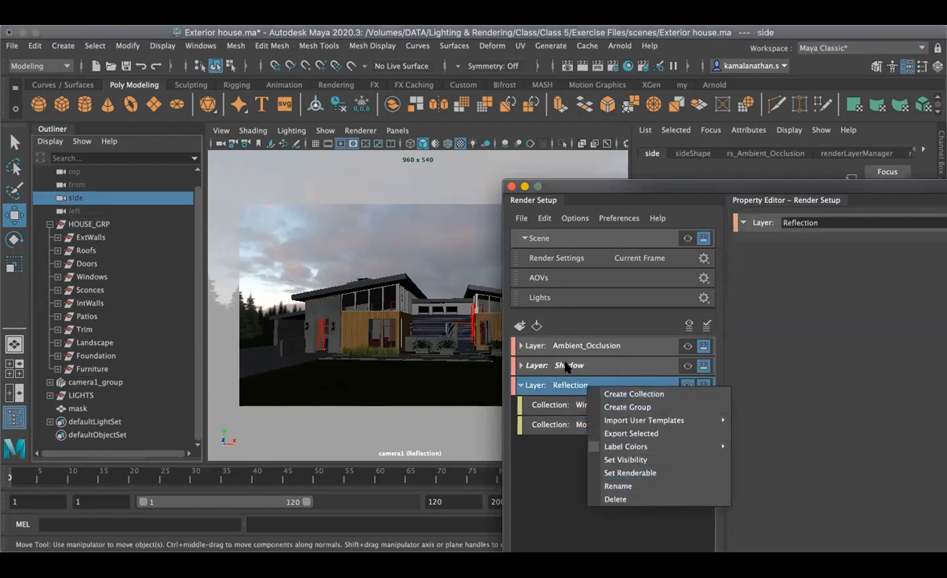
pyautogui.click(525, 379)
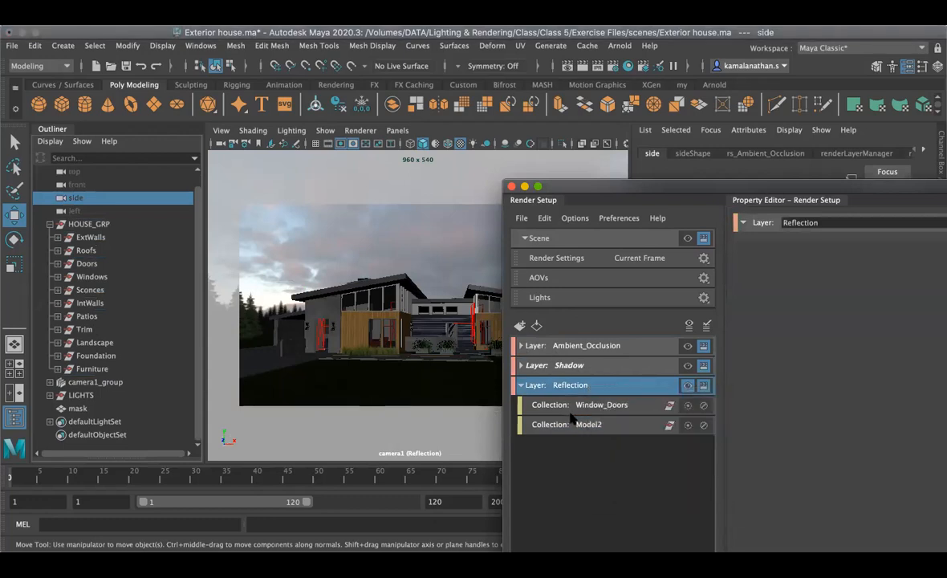
pyautogui.click(518, 346)
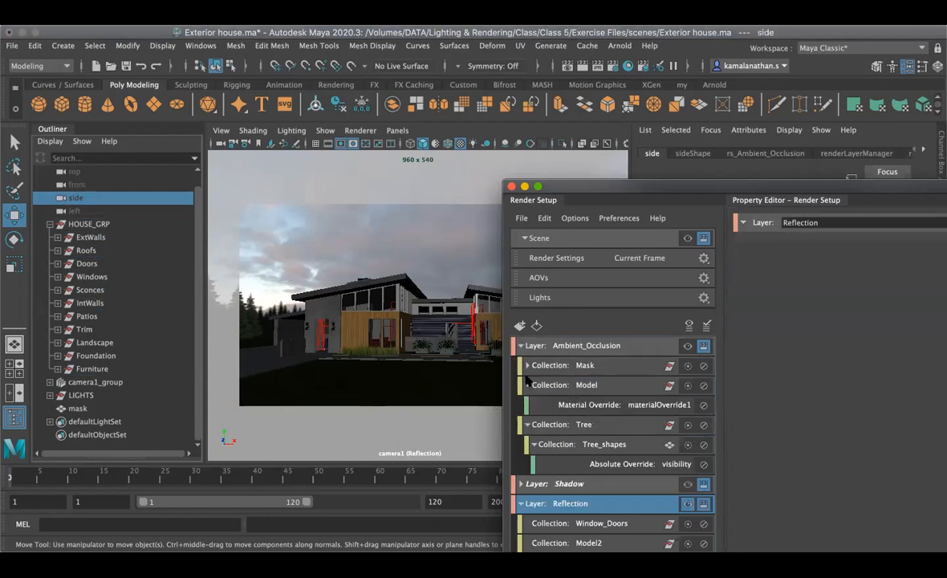
pyautogui.click(528, 385)
pyautogui.click(527, 405)
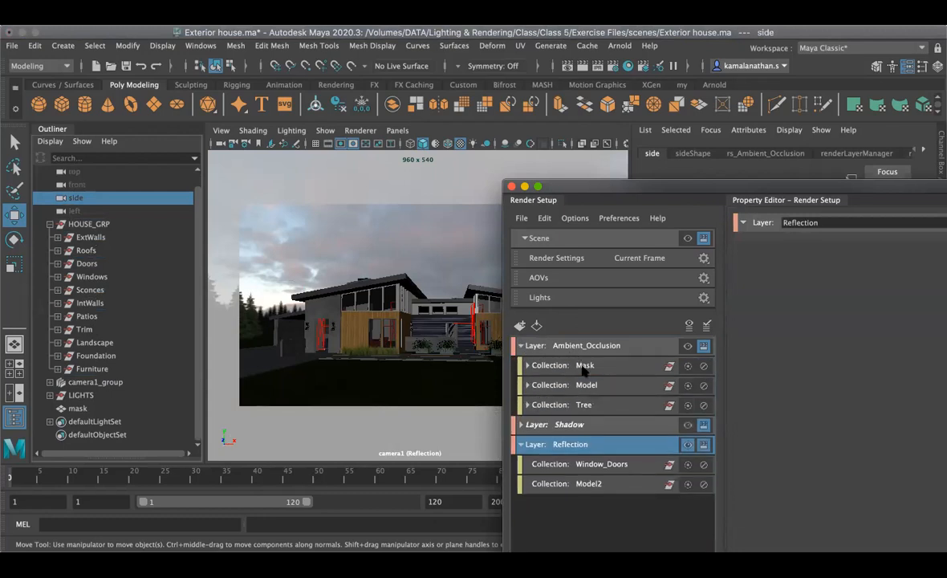
pyautogui.click(521, 346)
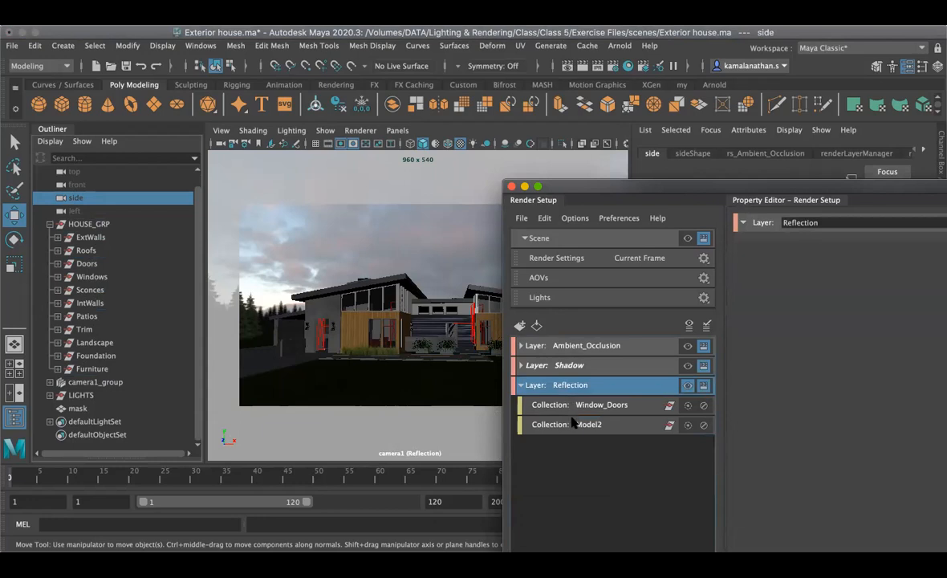
# Step: Create a collection named Mask2 in the Reflection layer and add the mask object to it
pyautogui.click(576, 426)
pyautogui.rightClick(571, 386)
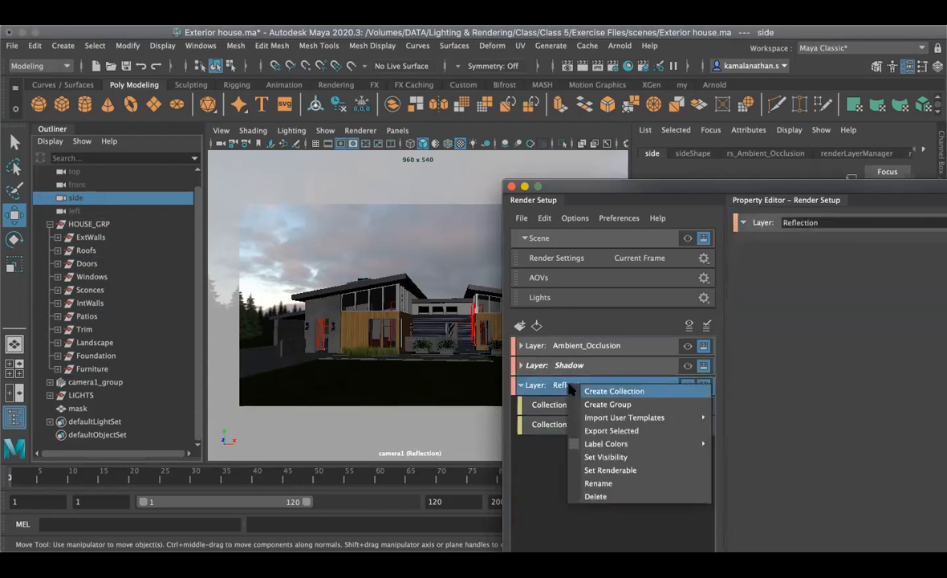
pyautogui.click(597, 390)
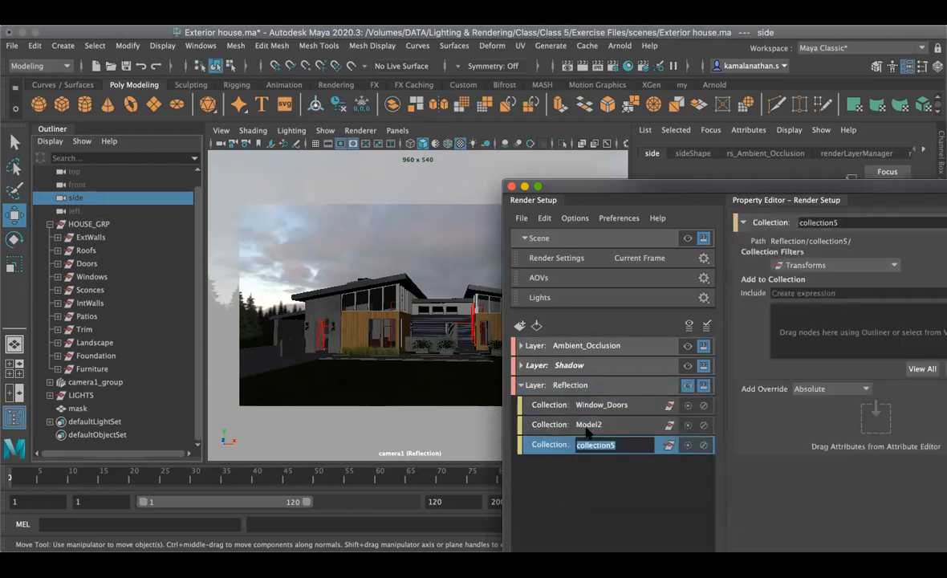
pyautogui.write('Mask2')
pyautogui.press('Return')
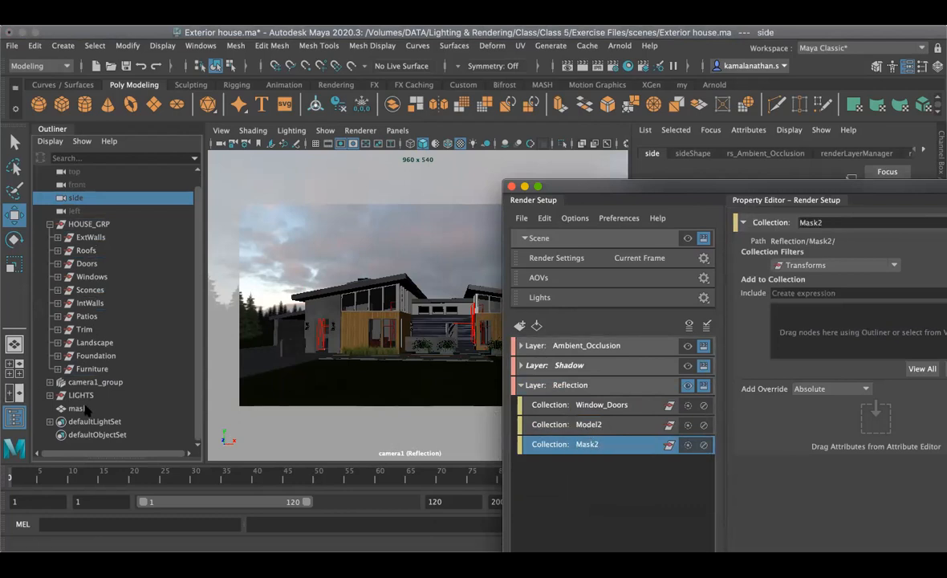
pyautogui.moveTo(80, 408); pyautogui.dragTo(839, 331, button='middle')
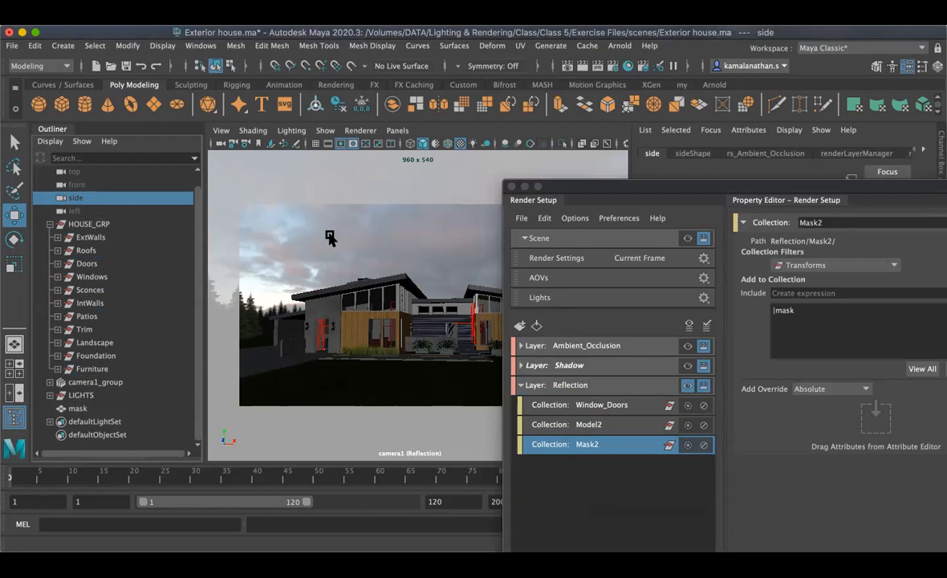
# Step: Add an absolute visibility override from maskShape to the Mask2 collection and turn the mask's visibility on
pyautogui.moveTo(534, 182); pyautogui.dragTo(336, 178)
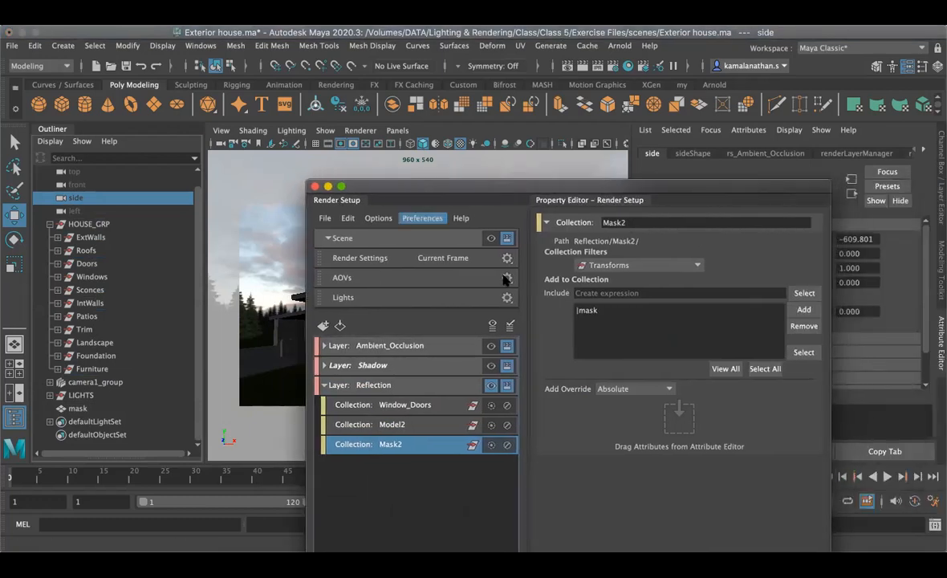
pyautogui.moveTo(649, 187); pyautogui.dragTo(501, 168)
pyautogui.click(74, 409)
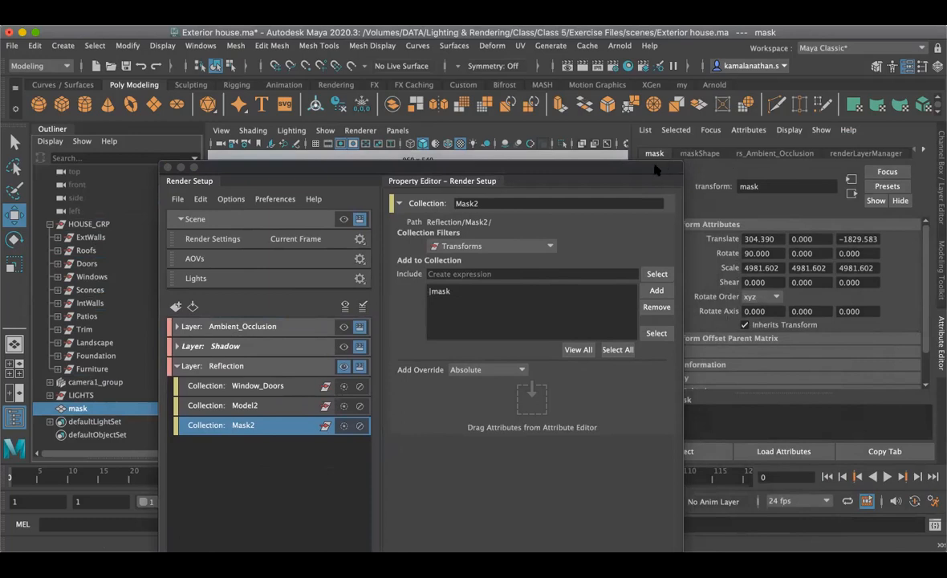
pyautogui.moveTo(655, 169); pyautogui.dragTo(615, 171)
pyautogui.click(700, 153)
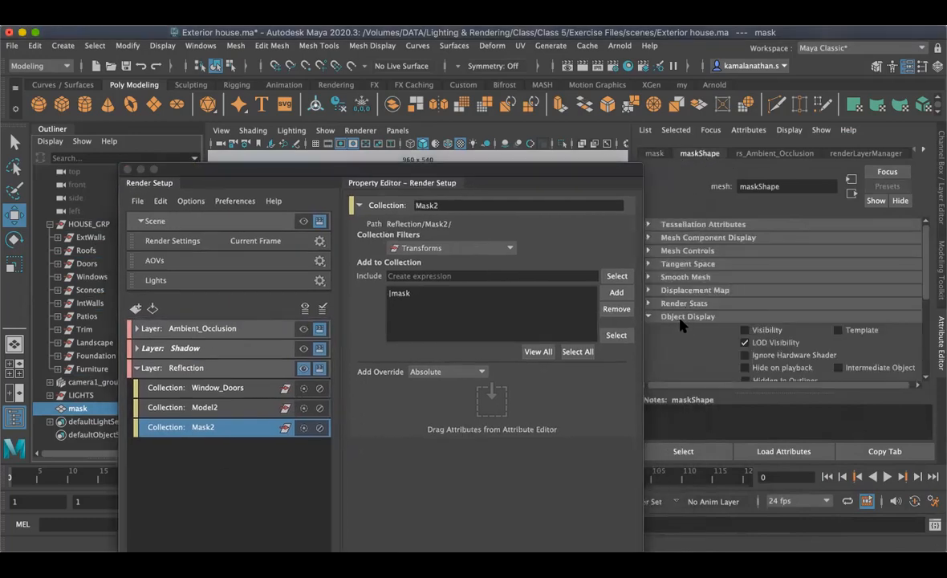
pyautogui.moveTo(755, 331); pyautogui.dragTo(504, 423, button='middle')
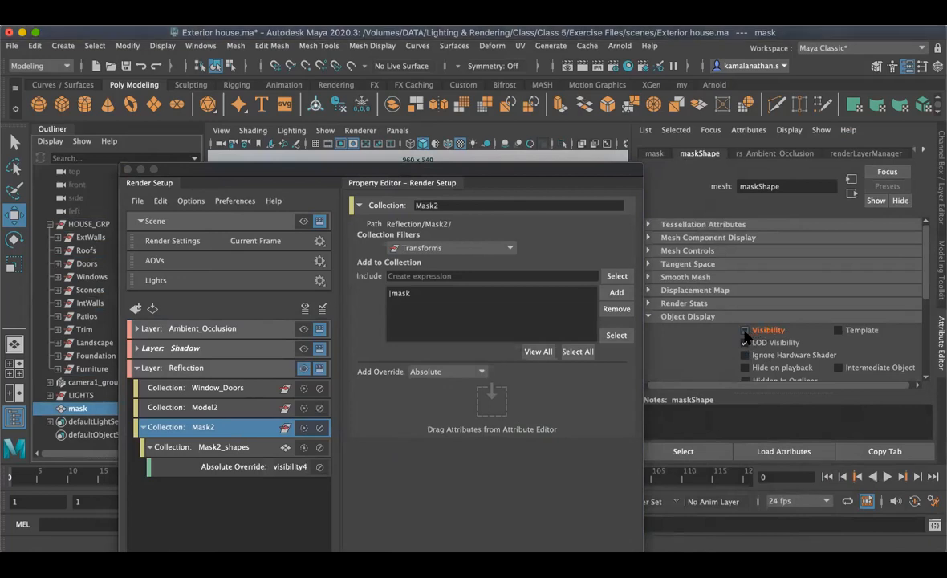
pyautogui.moveTo(544, 167); pyautogui.dragTo(846, 189)
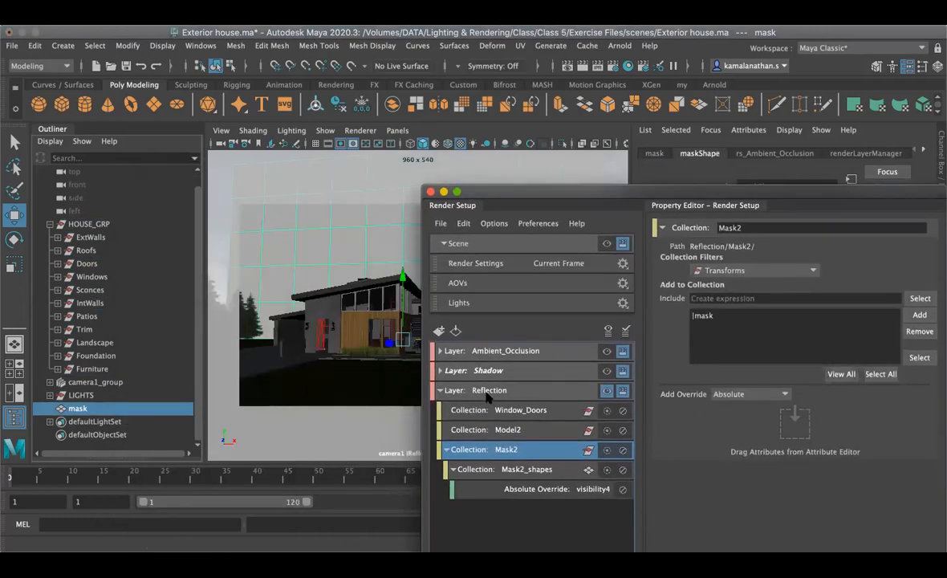
pyautogui.moveTo(506, 188); pyautogui.dragTo(597, 155)
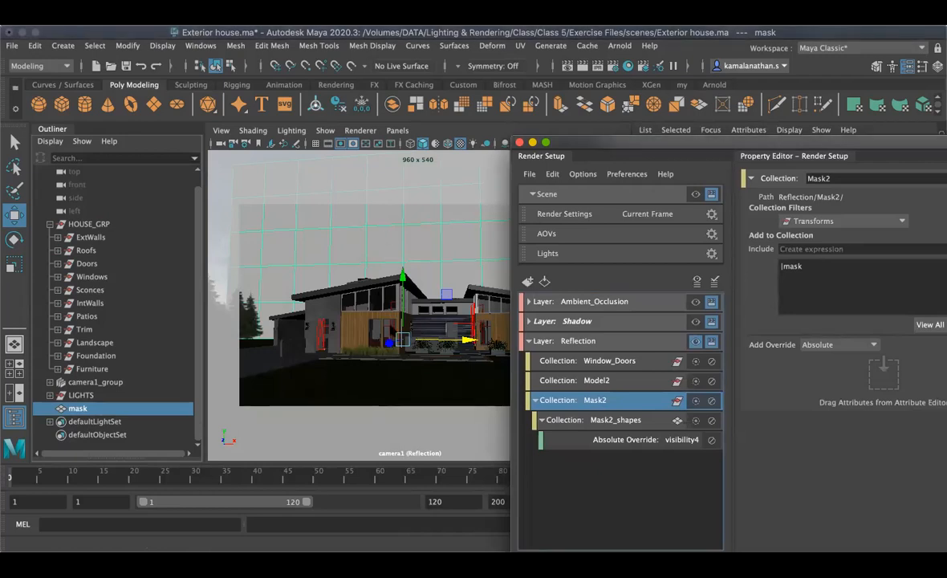
# Step: Add a material override to the Model2 collection and assign a new Surface Shader as its override material
pyautogui.click(605, 382)
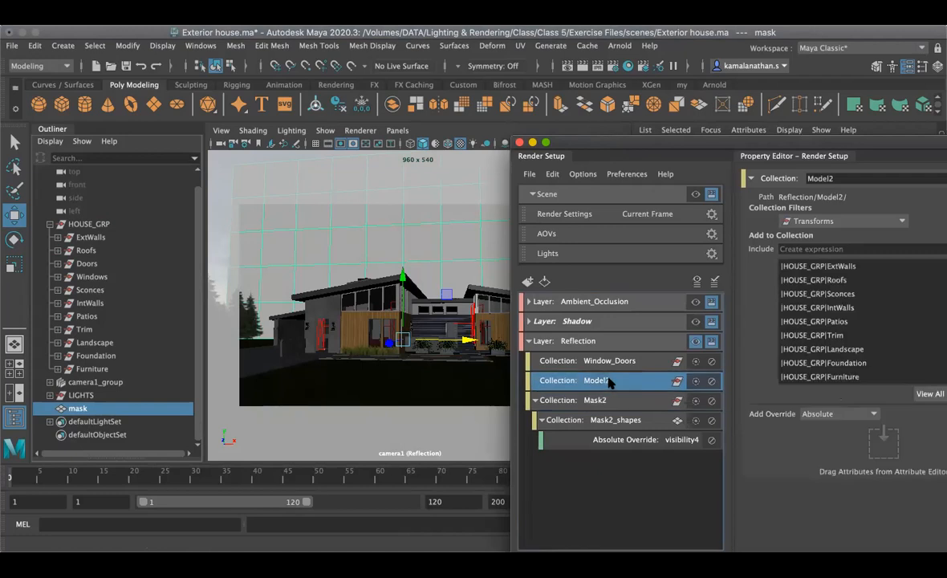
pyautogui.rightClick(610, 384)
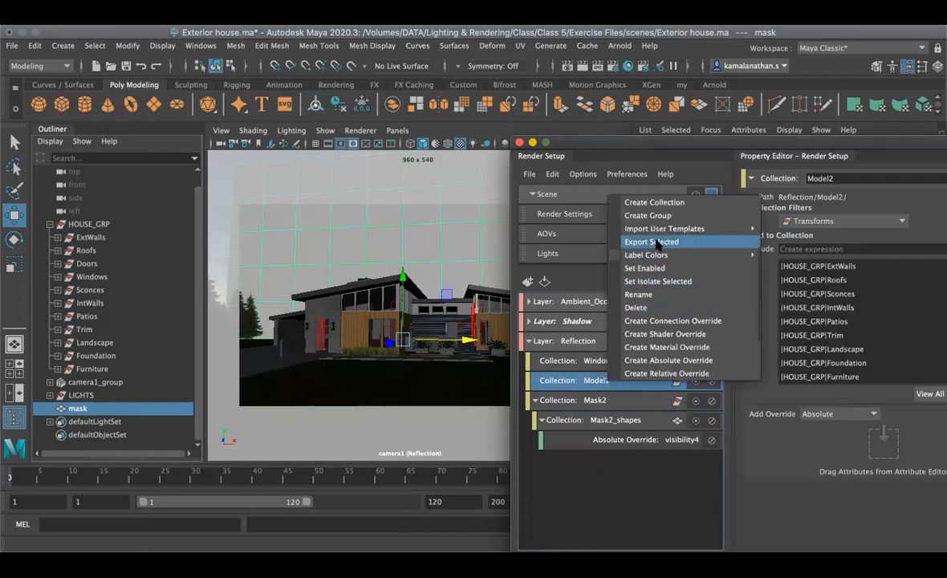
pyautogui.click(654, 347)
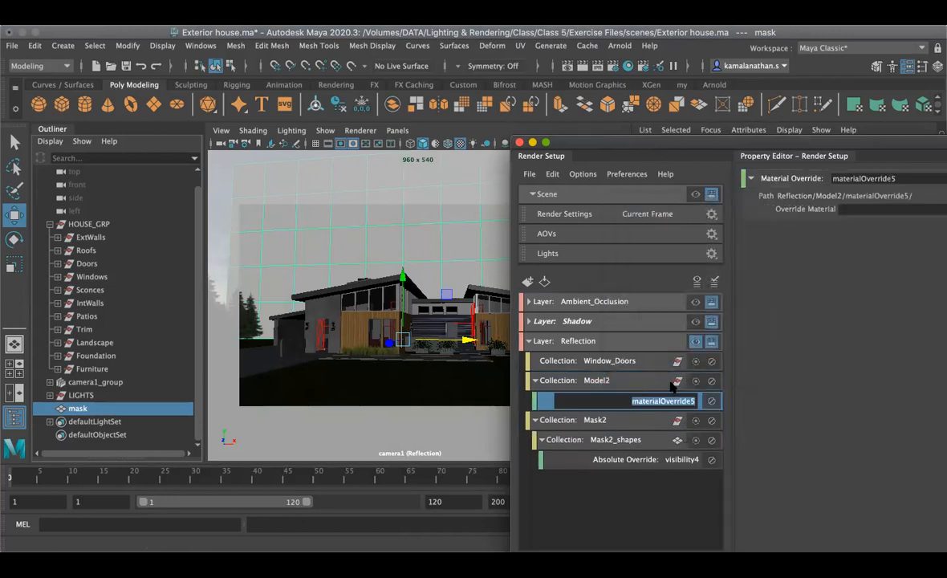
pyautogui.moveTo(827, 147); pyautogui.dragTo(642, 175)
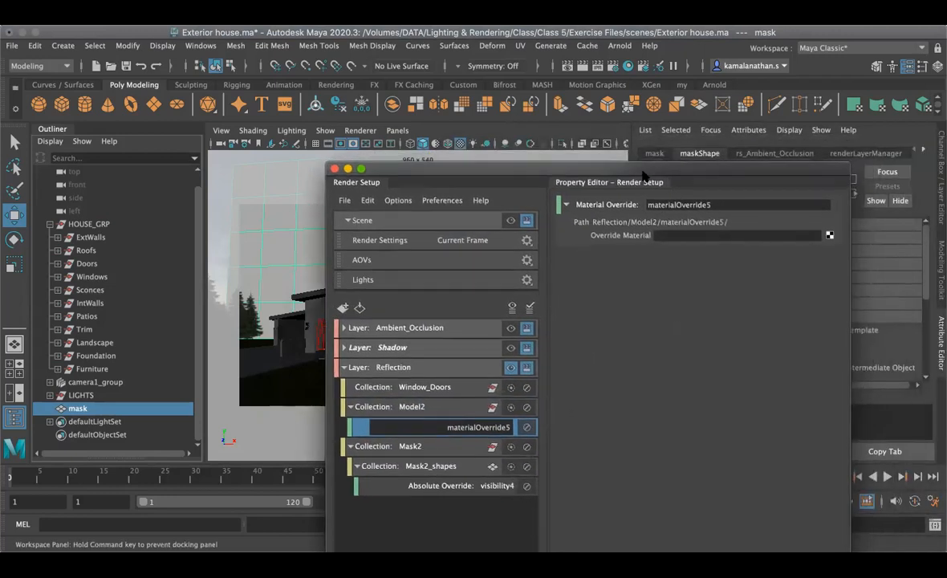
pyautogui.click(829, 237)
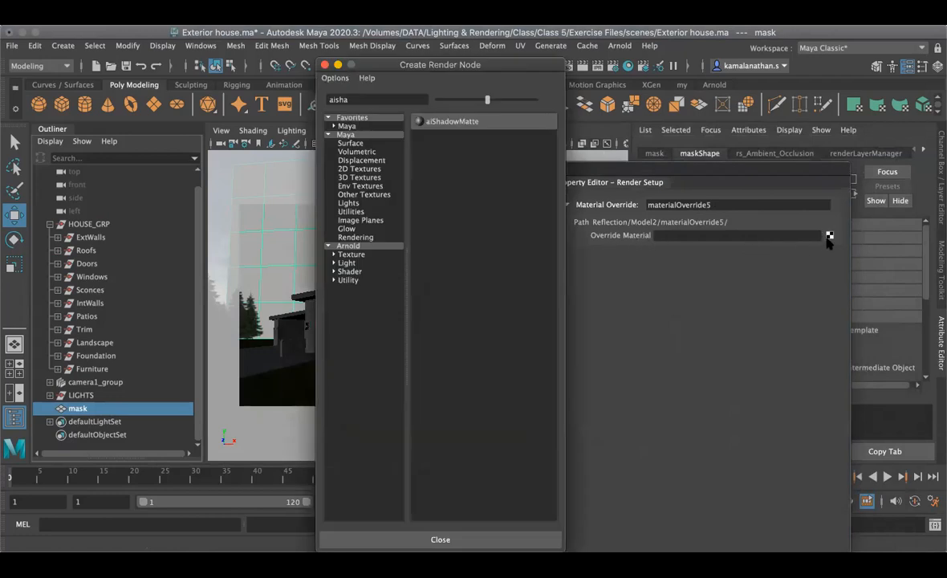
pyautogui.click(349, 143)
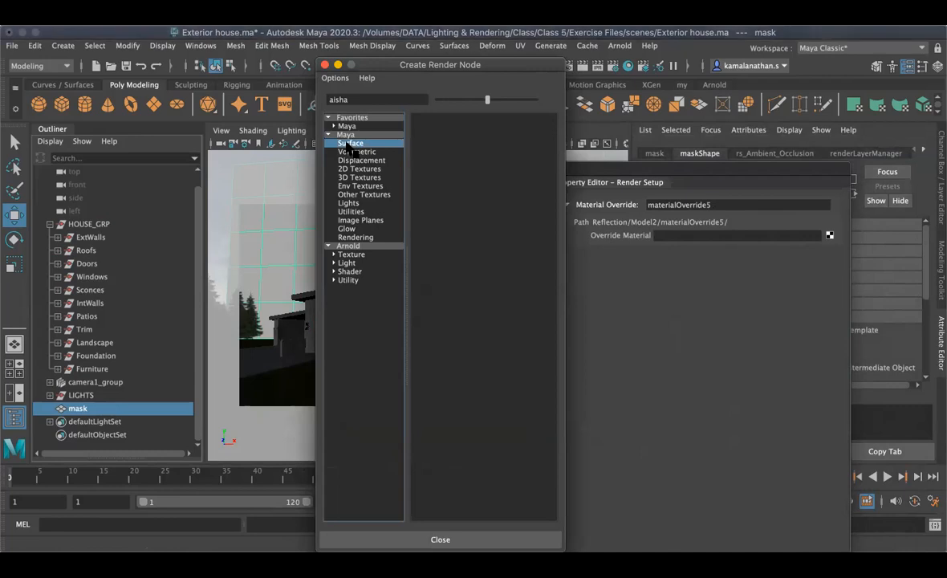
pyautogui.moveTo(356, 101); pyautogui.dragTo(312, 107)
pyautogui.press('BackSpace')
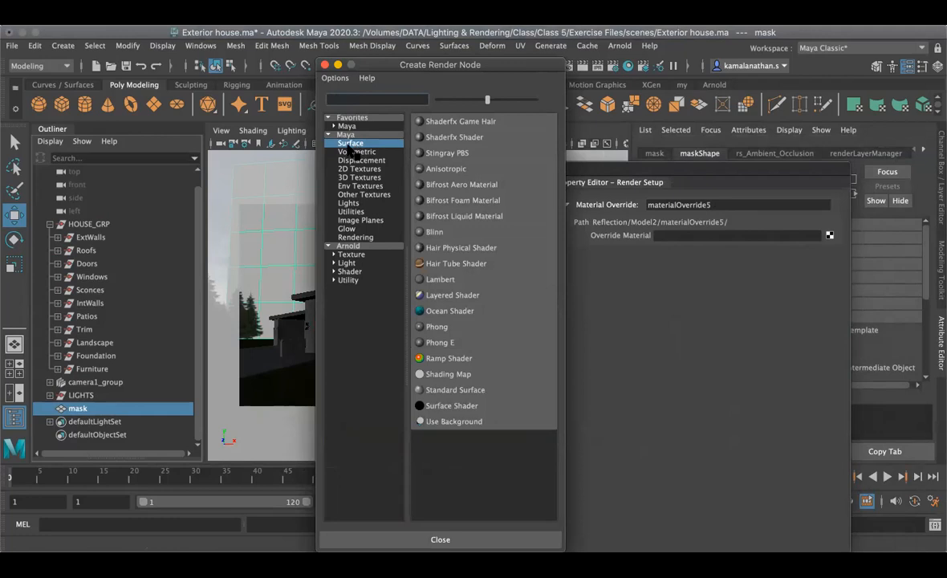
pyautogui.click(439, 406)
pyautogui.moveTo(393, 168); pyautogui.dragTo(585, 181)
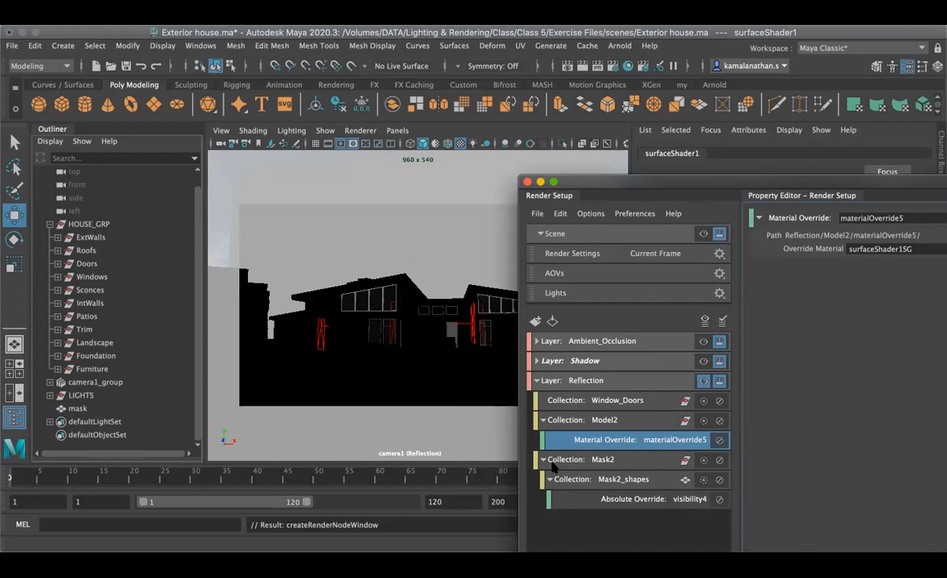
# Step: Add a material override to the Mask2 collection, give it its own new Surface Shader, and close the render layer setup
pyautogui.click(544, 459)
pyautogui.click(544, 460)
pyautogui.rightClick(600, 459)
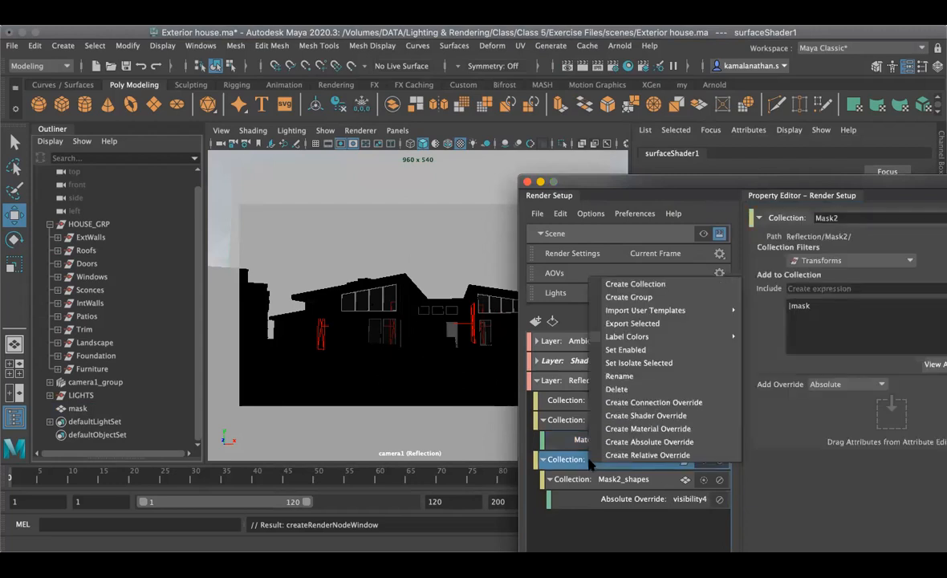
pyautogui.click(617, 431)
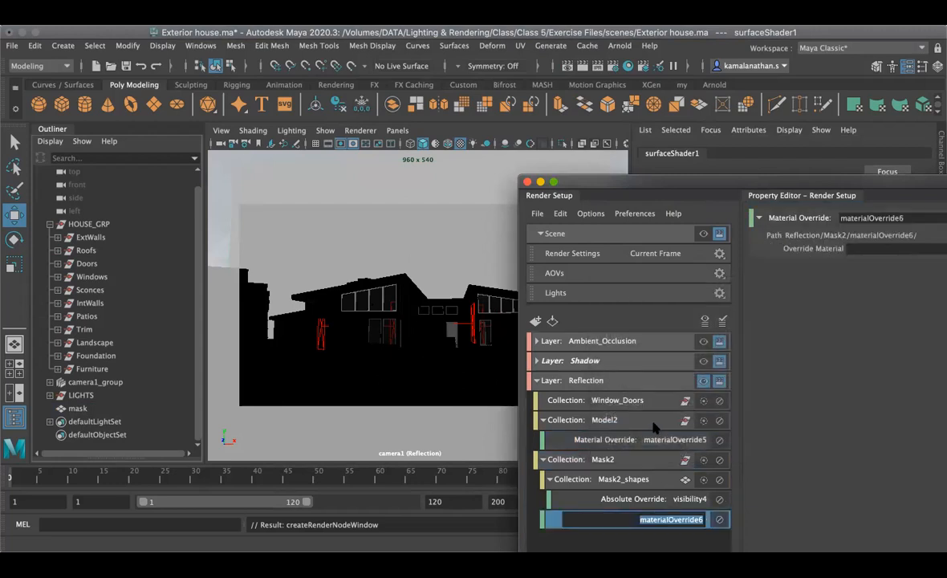
pyautogui.moveTo(841, 186); pyautogui.dragTo(628, 191)
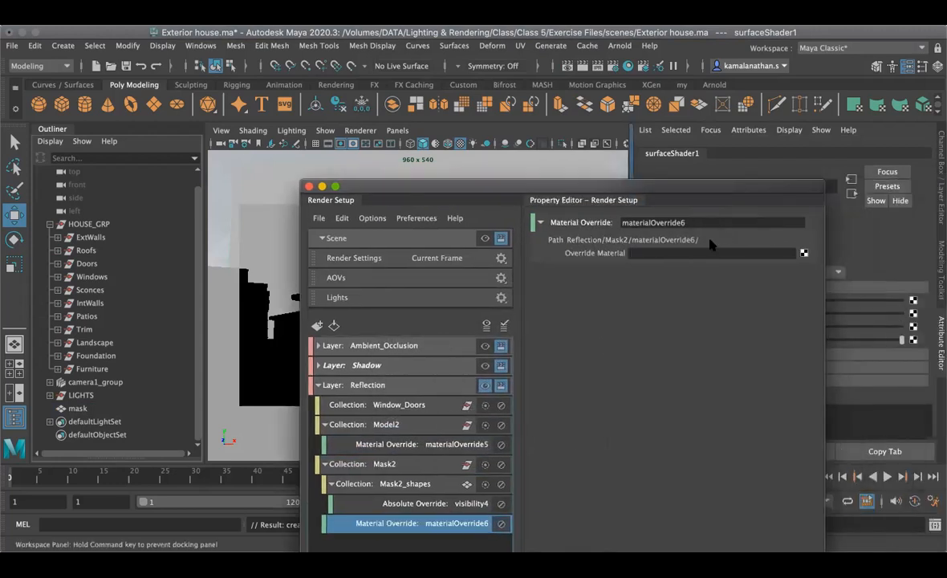
pyautogui.click(804, 253)
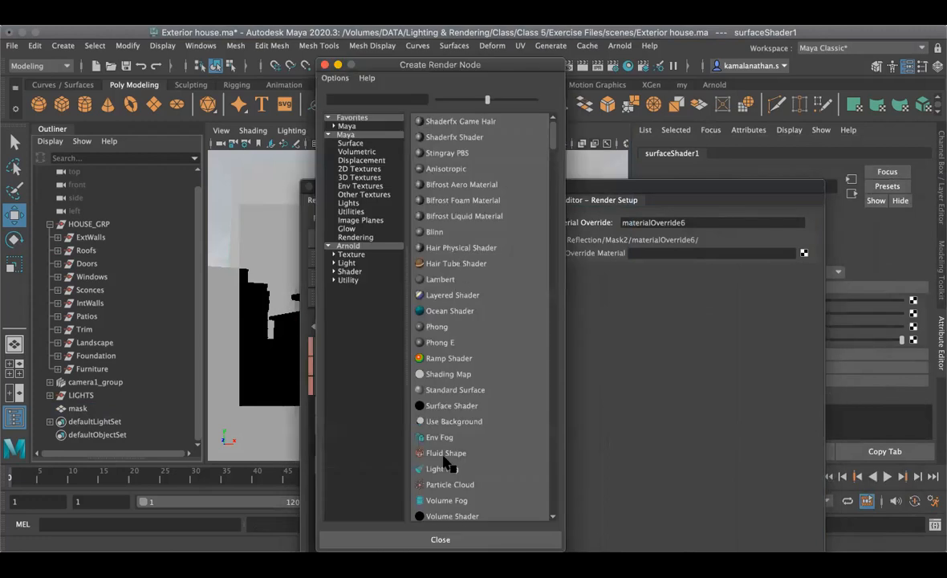
pyautogui.scroll(-4, 454, 488)
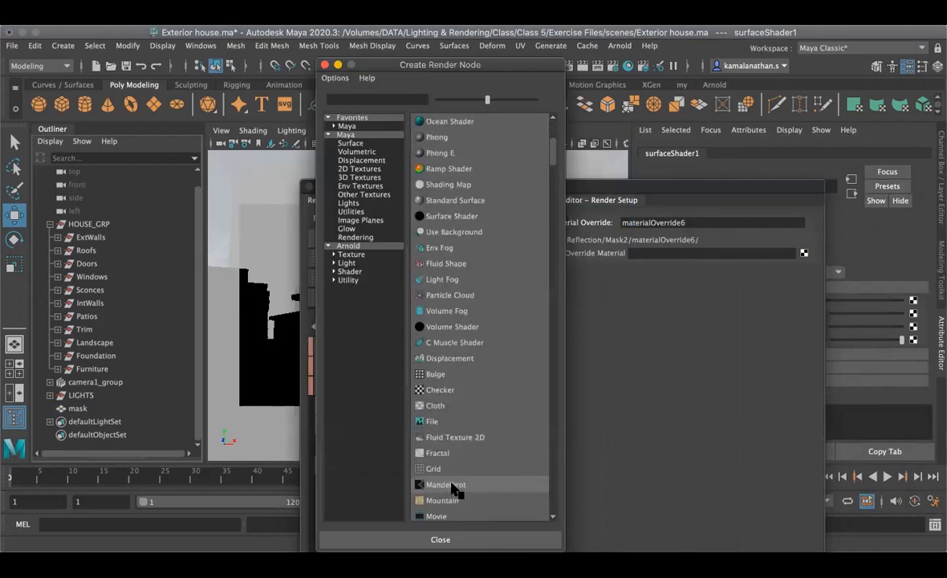
pyautogui.click(351, 143)
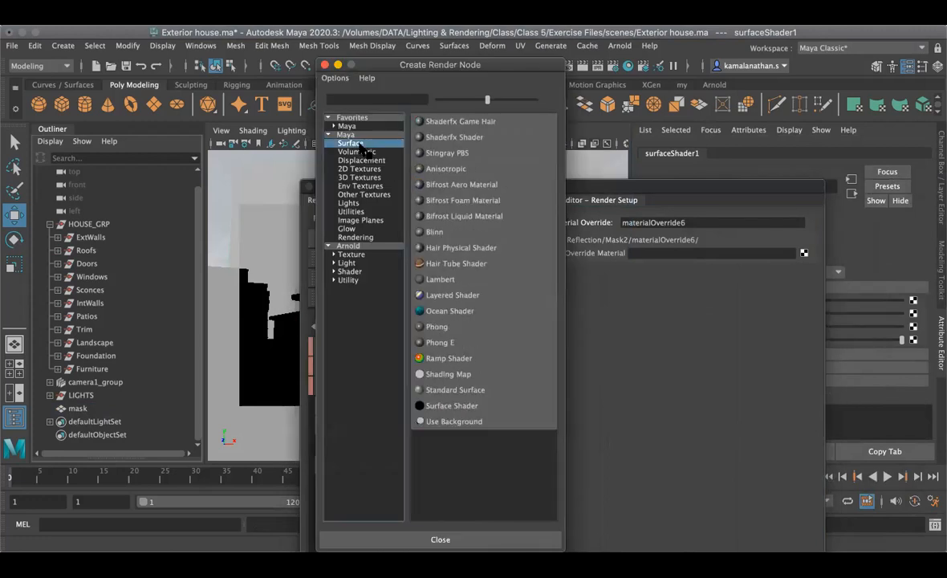
pyautogui.click(452, 405)
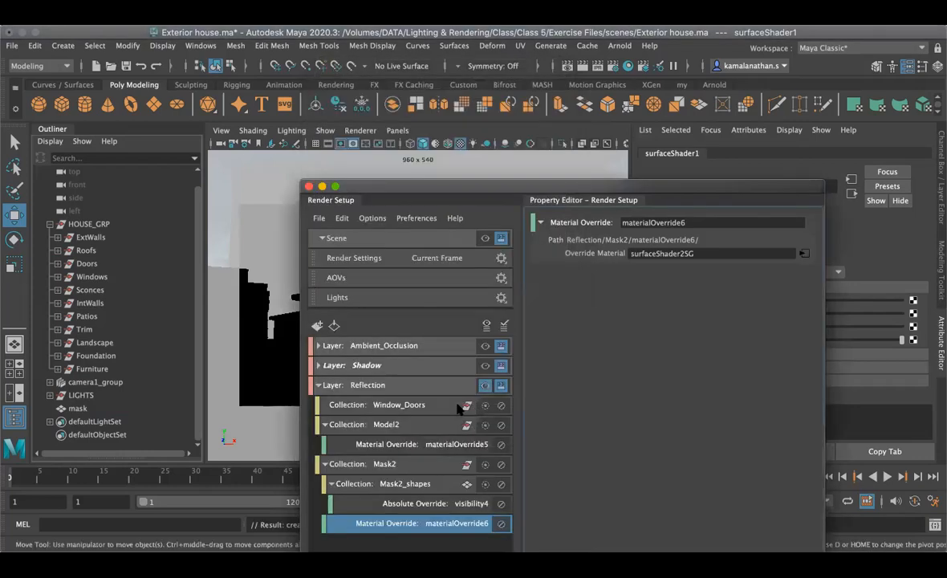
pyautogui.click(309, 187)
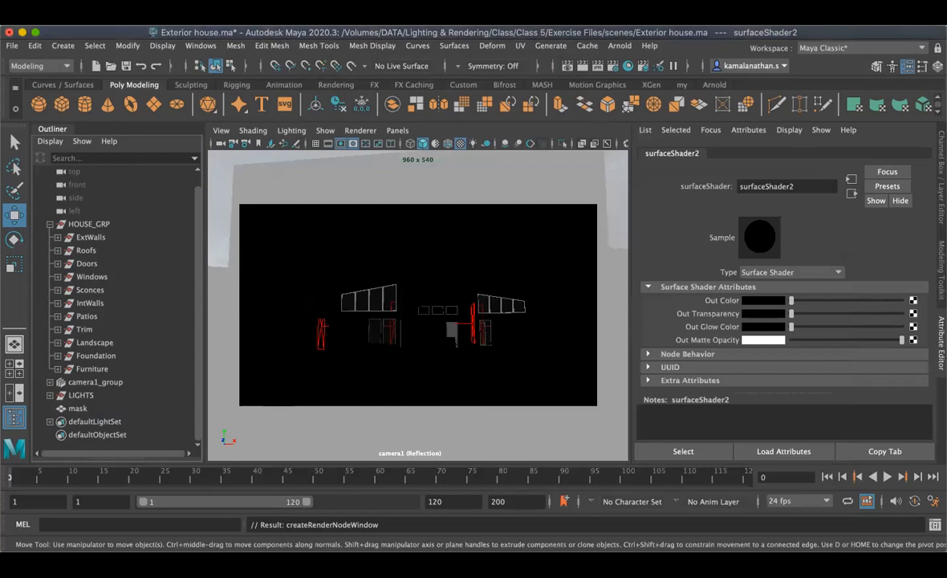
# Step: Save the scene and start rendering the Reflection layer in Arnold RenderView
pyautogui.click(620, 47)
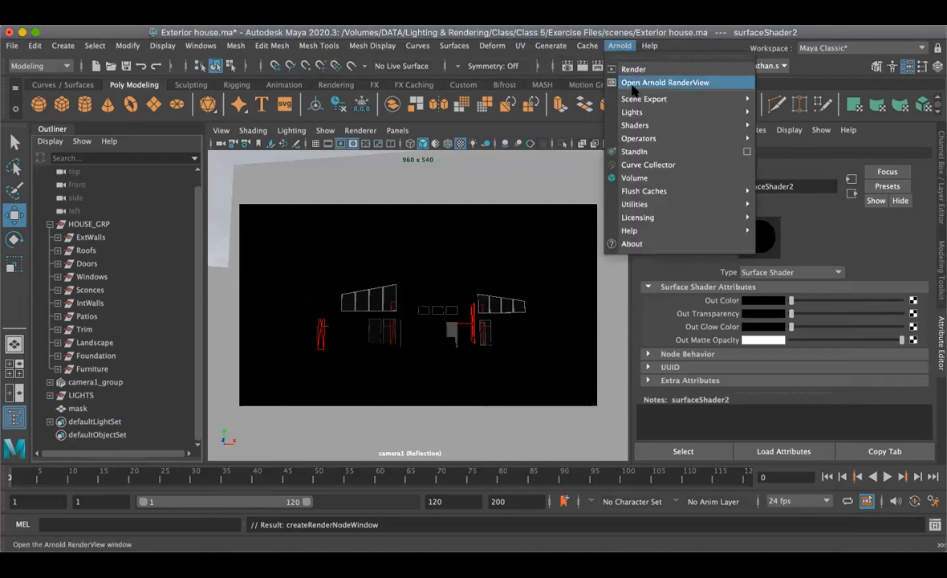
pyautogui.press('super+s')
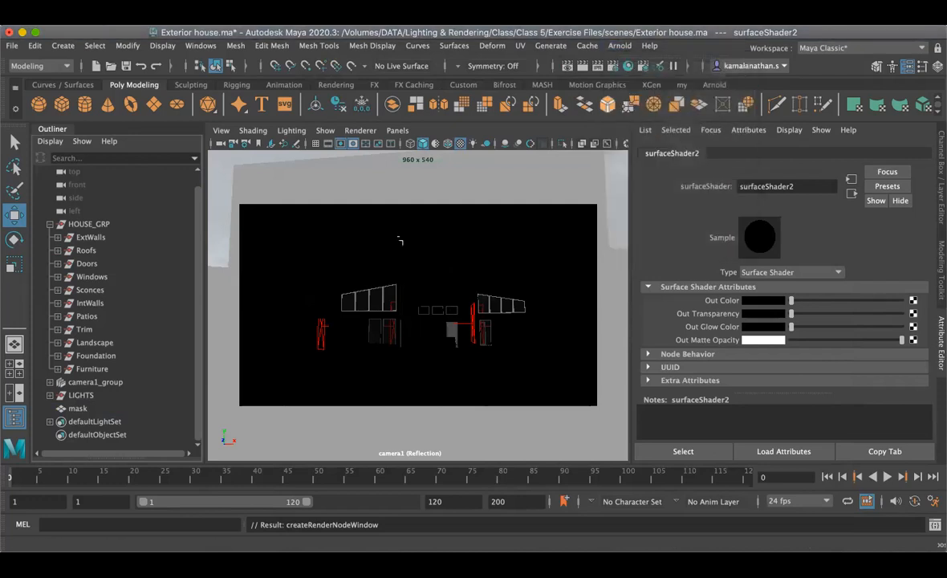
pyautogui.click(619, 45)
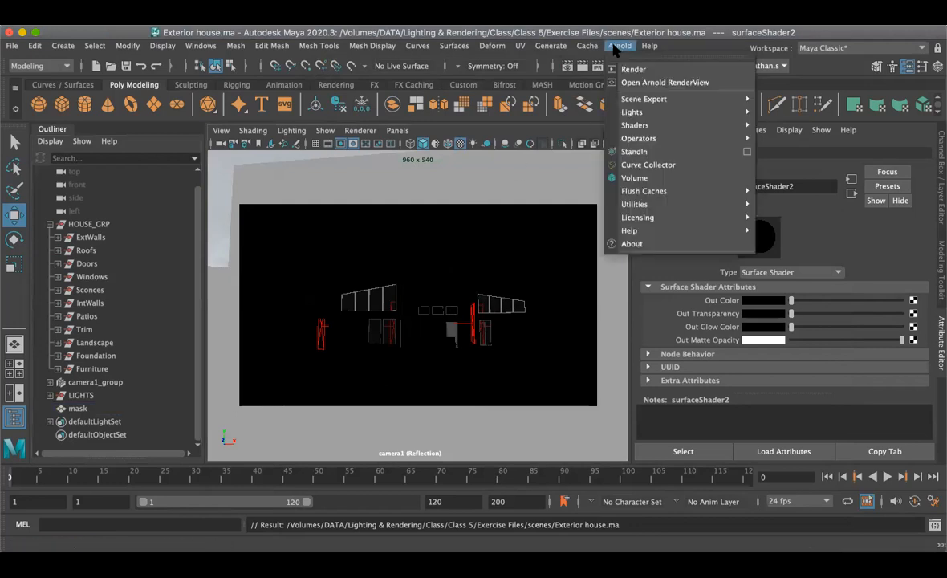
pyautogui.click(628, 83)
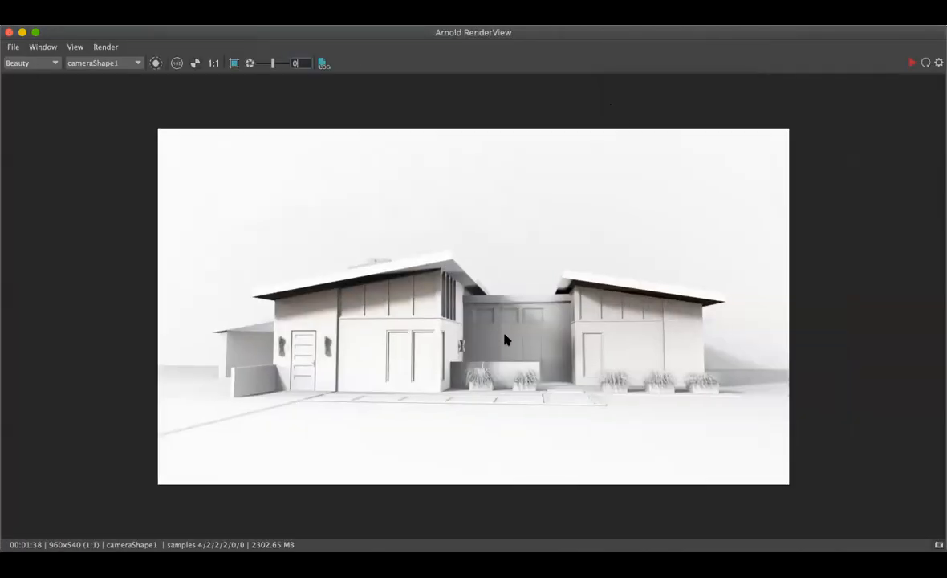
pyautogui.click(911, 64)
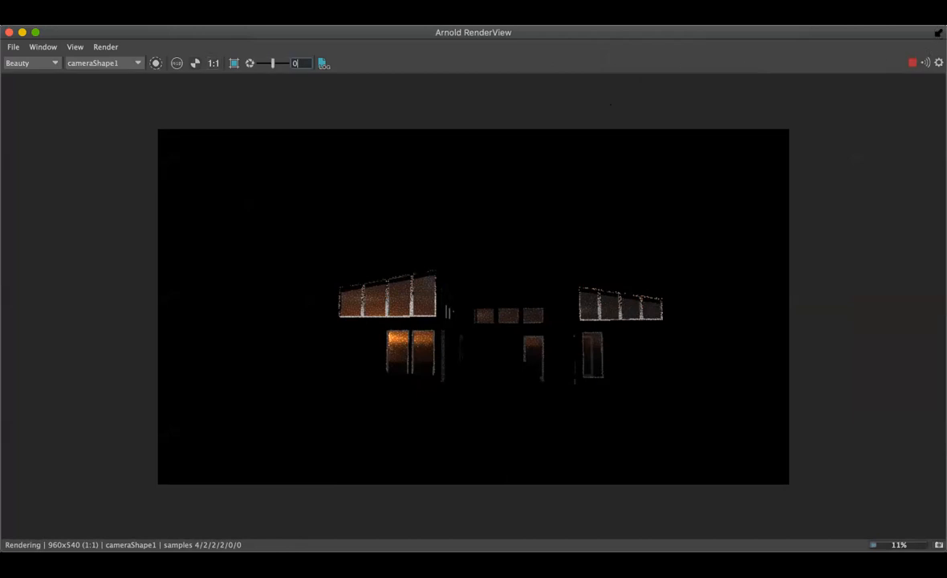
# Step: Review the contents of the Window_Doors collection in the Reflection layer and examine the rendered windows close up
pyautogui.moveTo(911, 49); pyautogui.dragTo(457, 141)
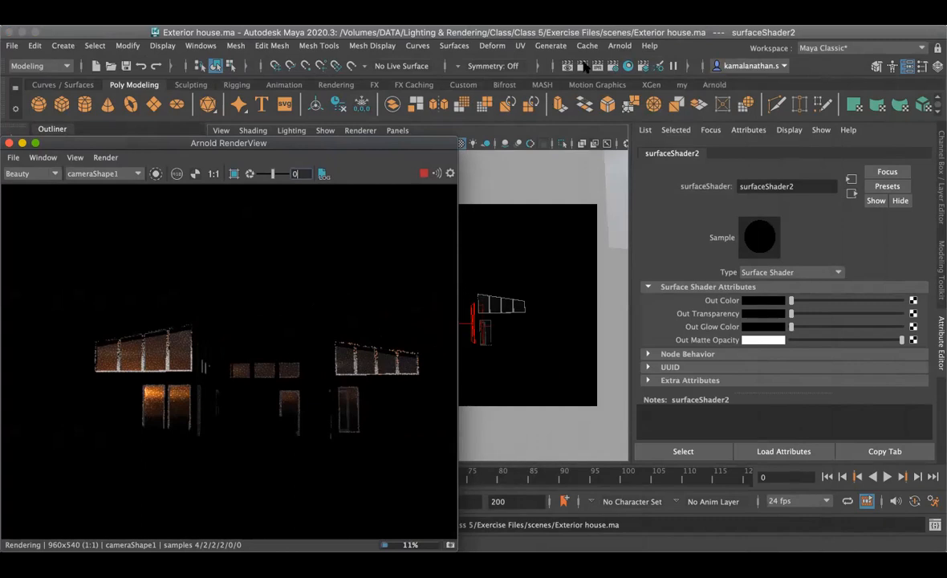
pyautogui.click(641, 66)
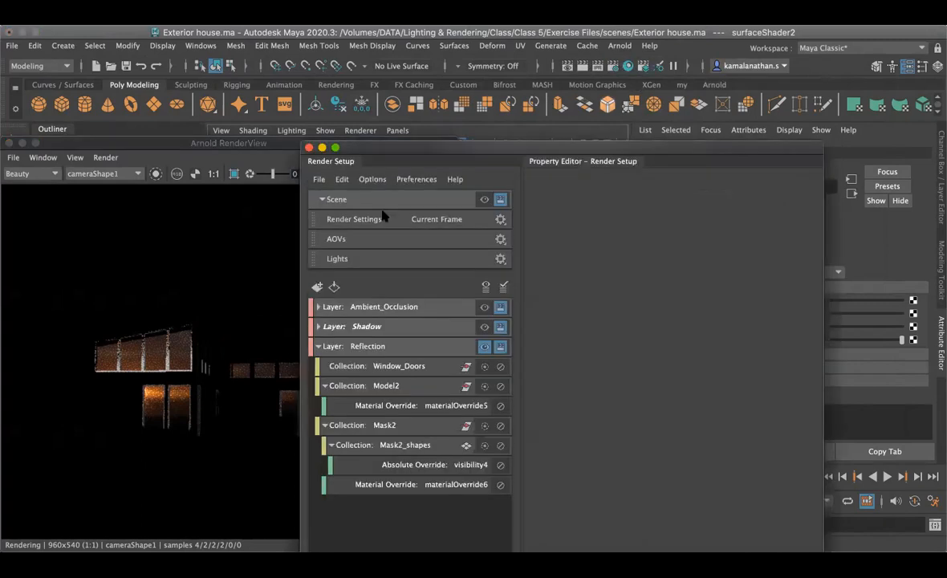
pyautogui.moveTo(503, 144); pyautogui.dragTo(602, 137)
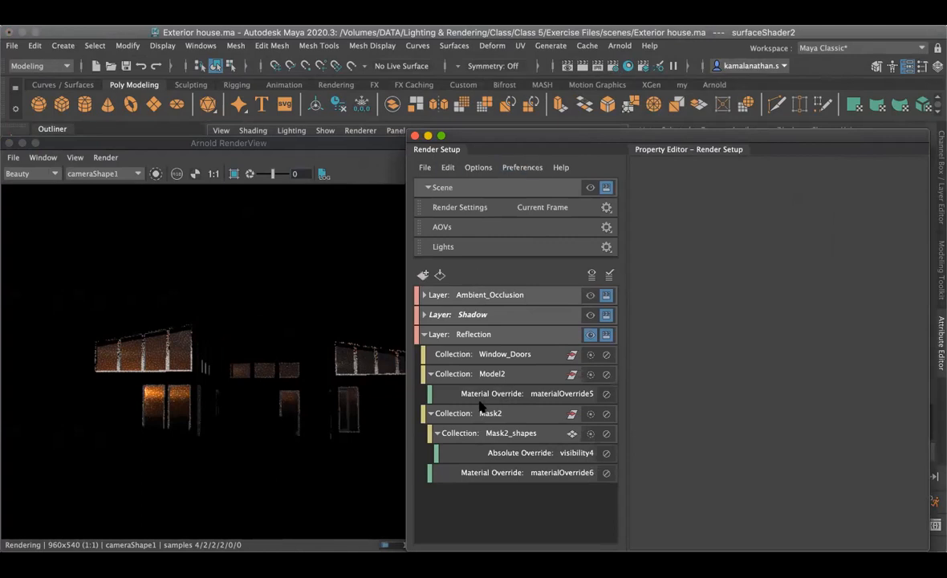
pyautogui.click(461, 357)
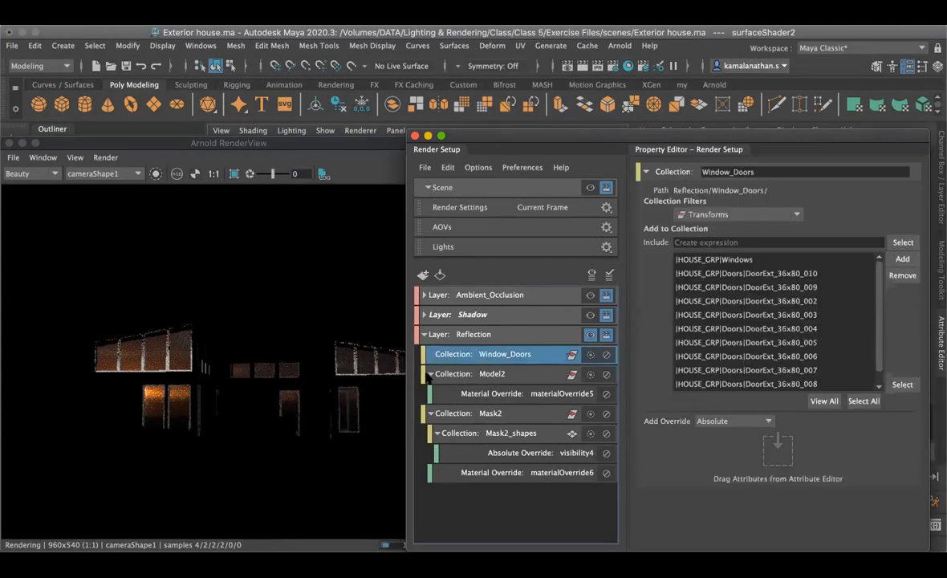
pyautogui.click(431, 373)
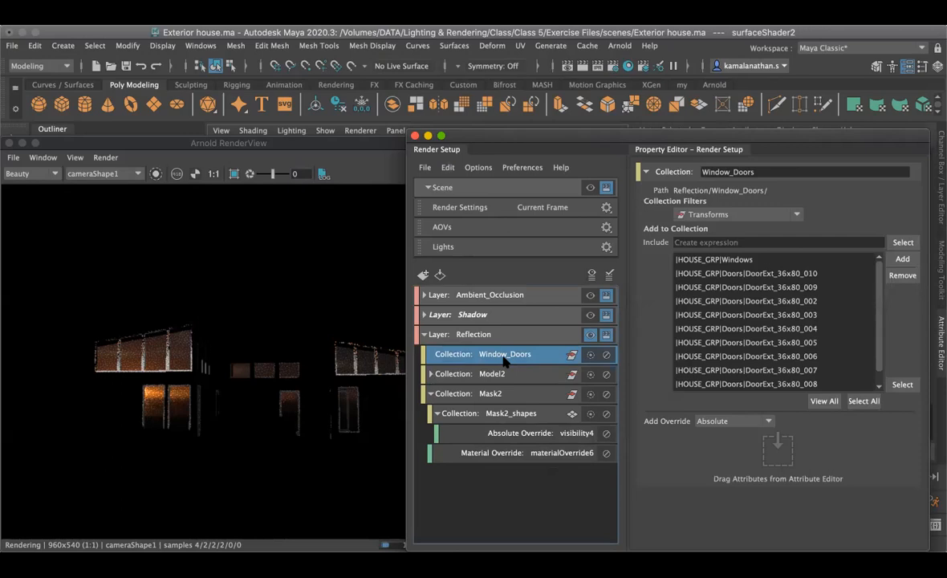
pyautogui.moveTo(792, 142); pyautogui.dragTo(510, 162)
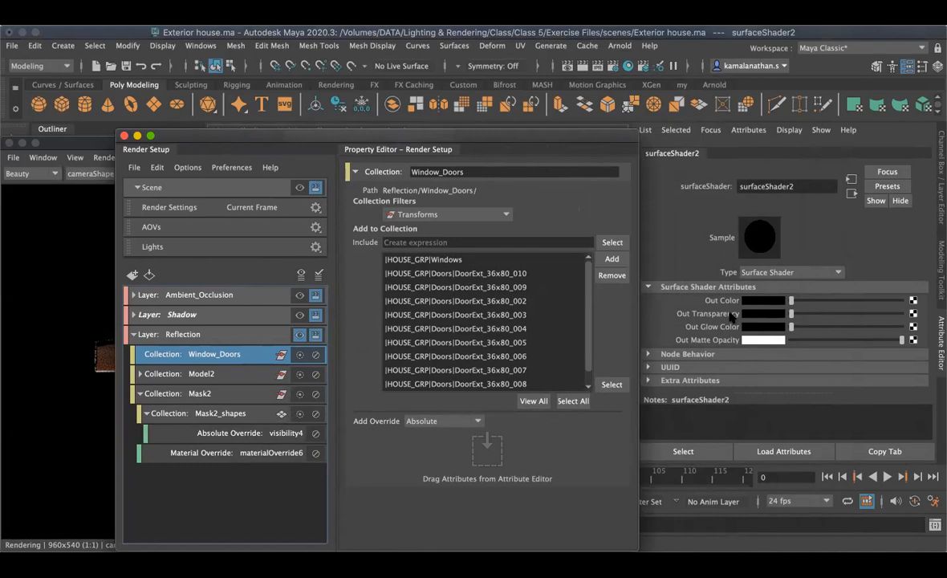
pyautogui.moveTo(182, 137); pyautogui.dragTo(502, 137)
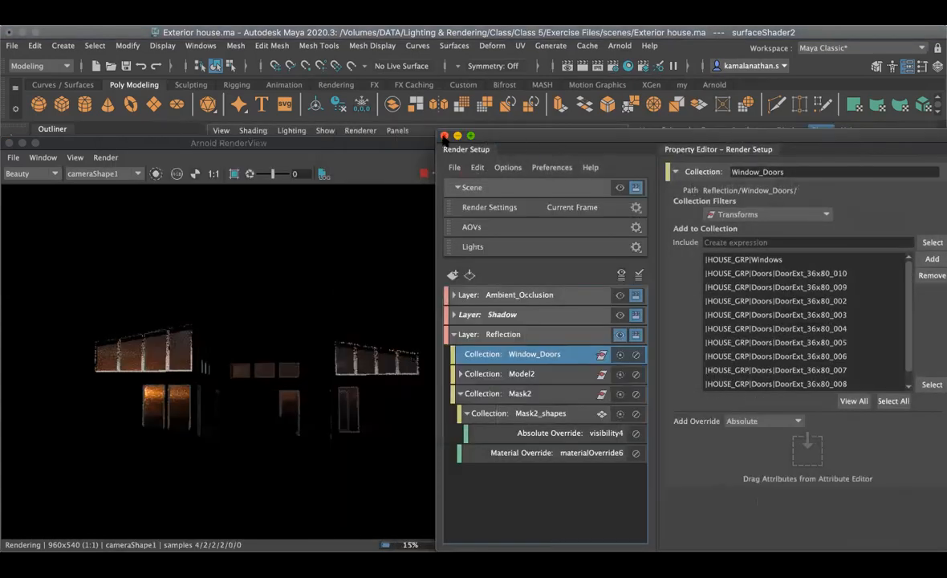
pyautogui.click(444, 136)
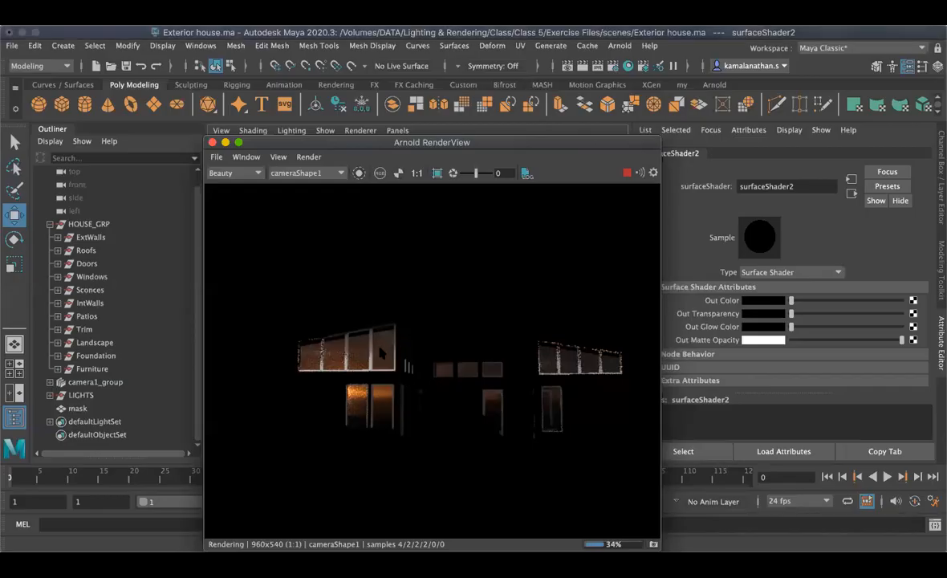
pyautogui.scroll(3, 380, 353)
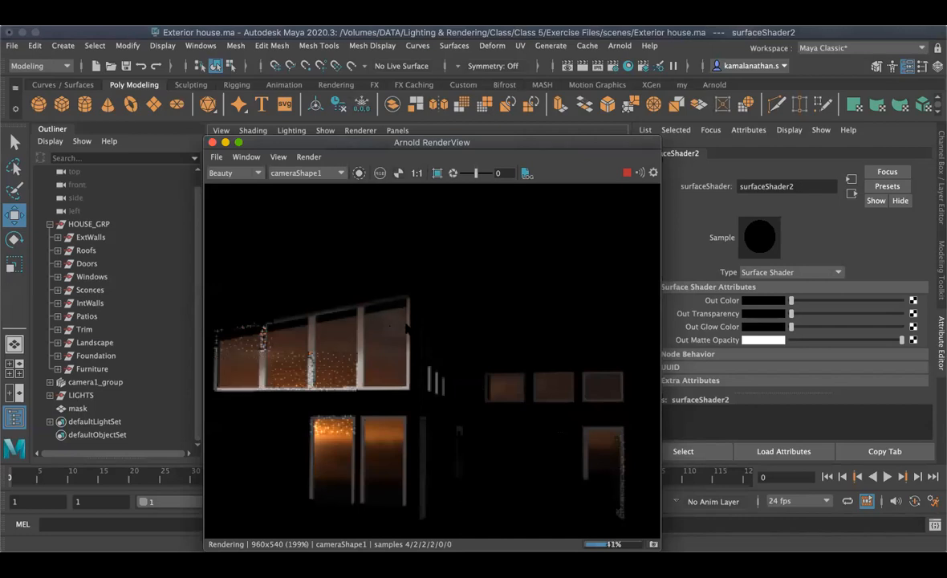
pyautogui.moveTo(418, 149); pyautogui.dragTo(652, 254)
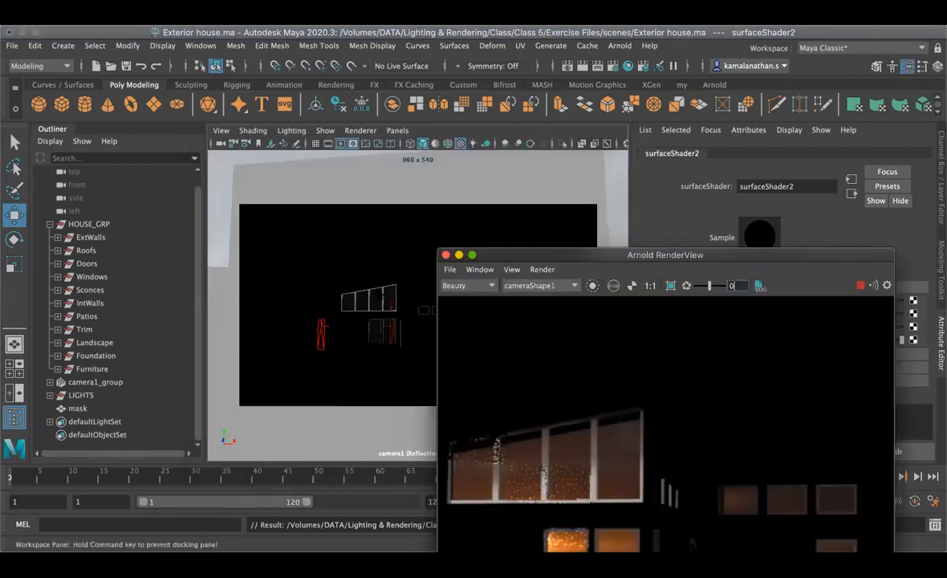
# Step: Select the upper main windows mesh in the camera view and move the render view clear of the viewport
pyautogui.click(382, 297)
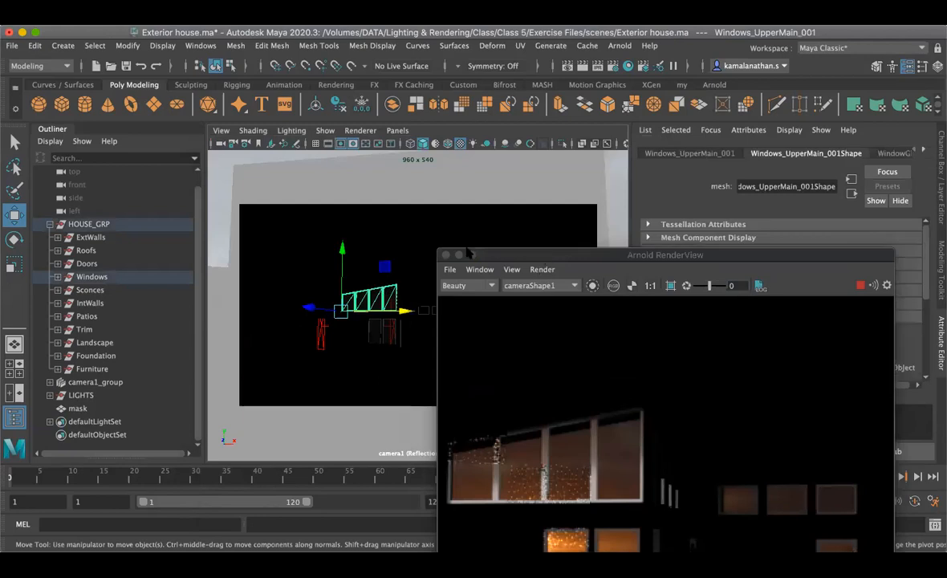
pyautogui.moveTo(544, 255); pyautogui.dragTo(430, 241)
pyautogui.moveTo(147, 178); pyautogui.dragTo(148, 178)
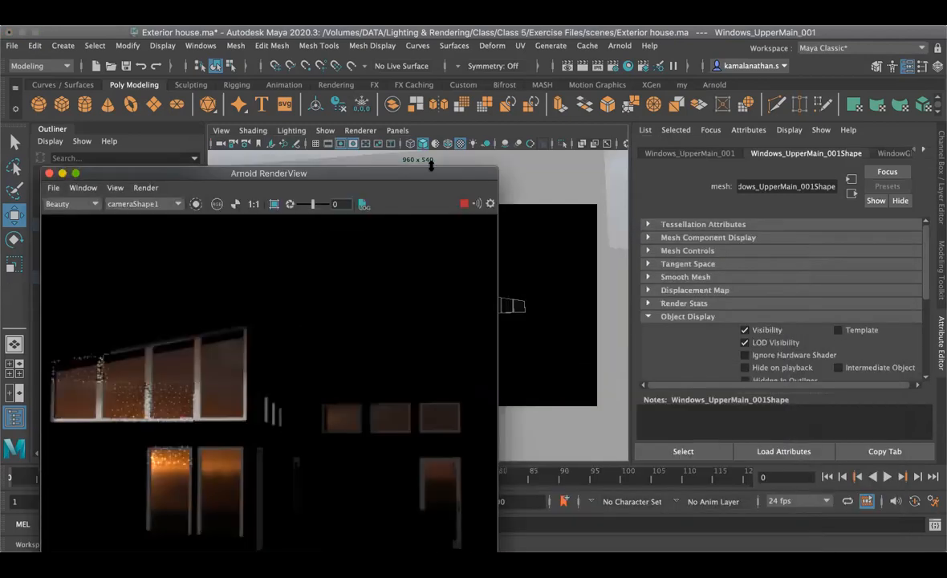
pyautogui.moveTo(444, 175); pyautogui.dragTo(79, 337)
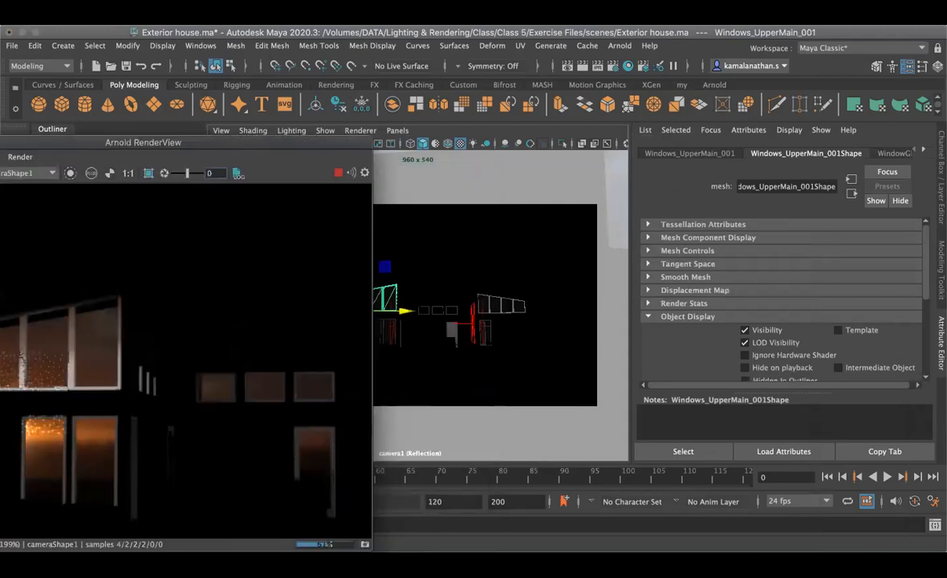
# Step: Open the render layer setup, select the Reflection layer's Window_Doors collection, and arrange the windows so the mesh's attributes are accessible
pyautogui.click(642, 67)
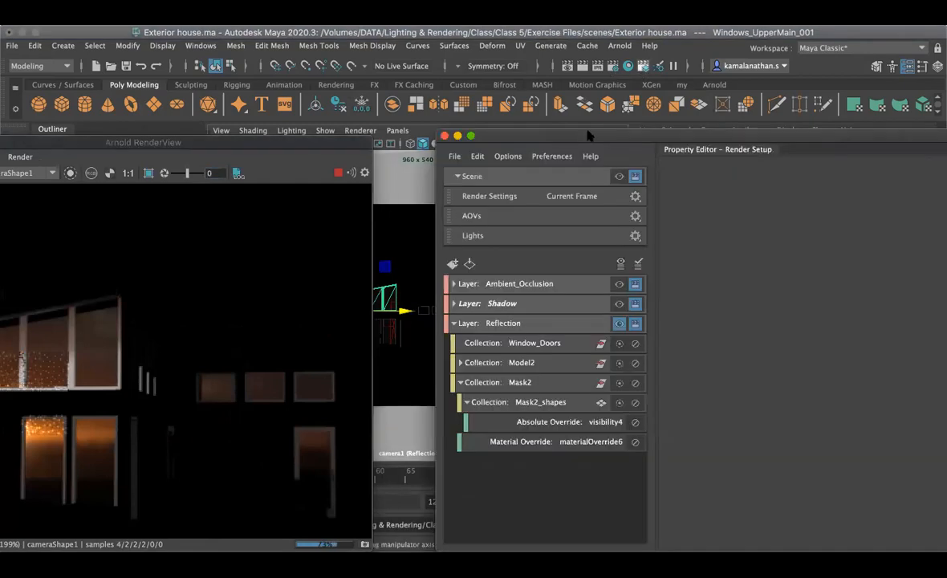
pyautogui.moveTo(482, 149); pyautogui.dragTo(295, 148)
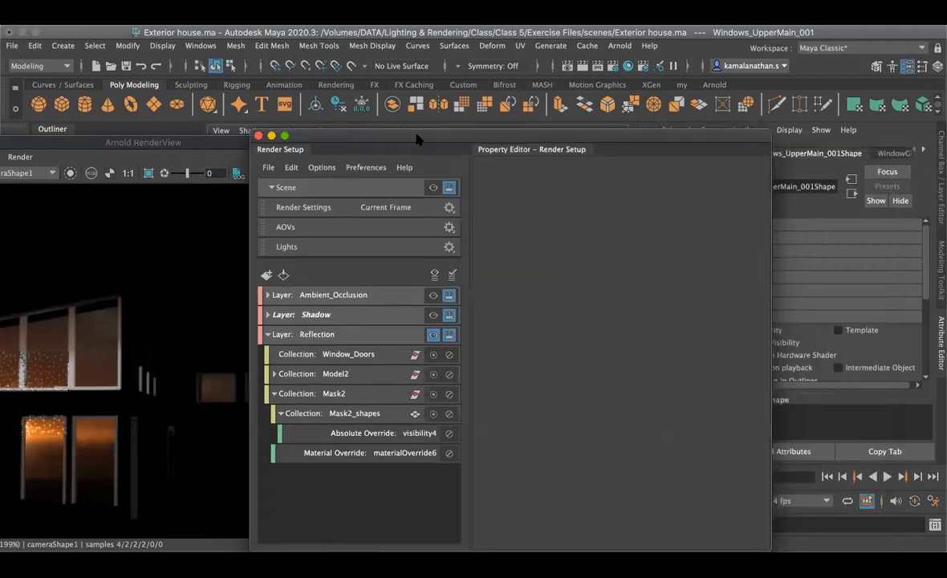
pyautogui.click(330, 357)
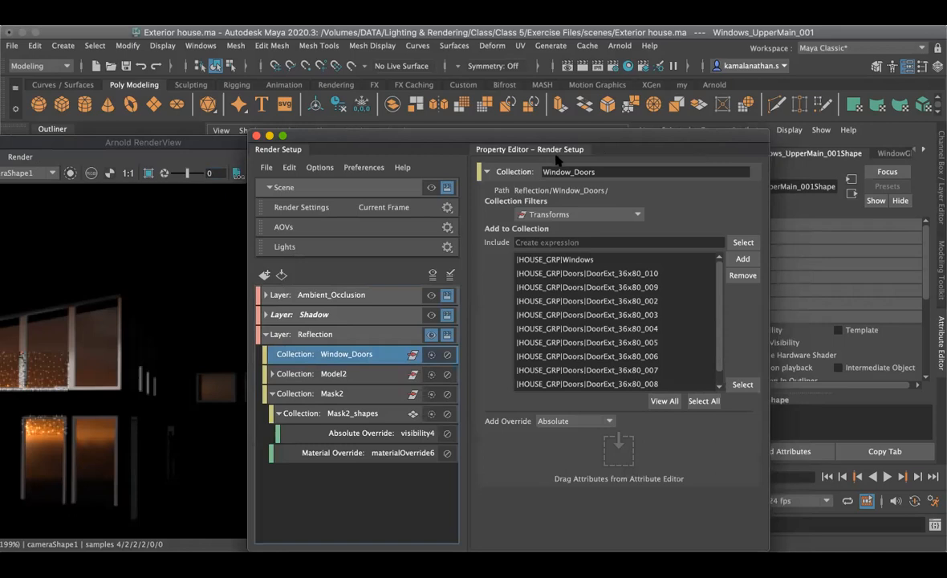
pyautogui.moveTo(557, 136); pyautogui.dragTo(414, 136)
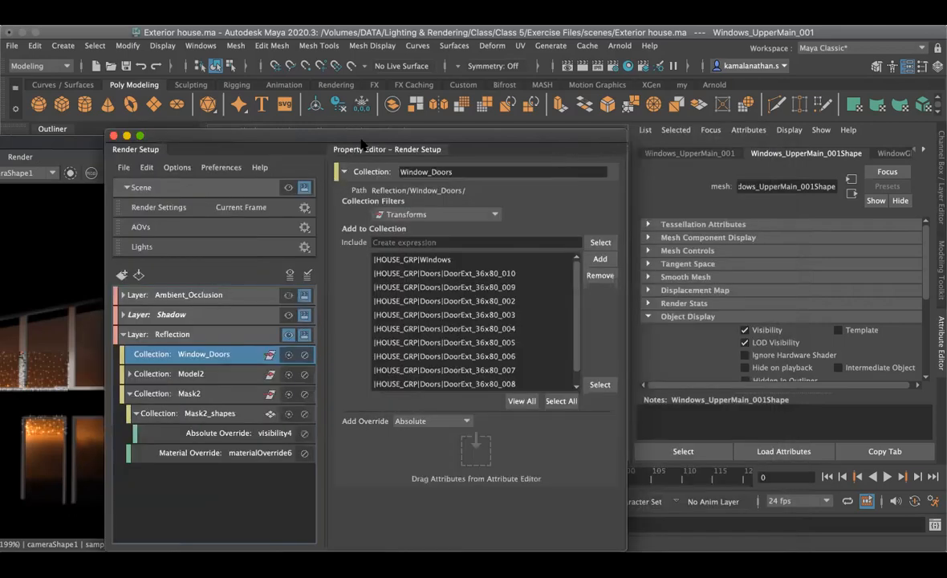
pyautogui.moveTo(296, 138); pyautogui.dragTo(560, 251)
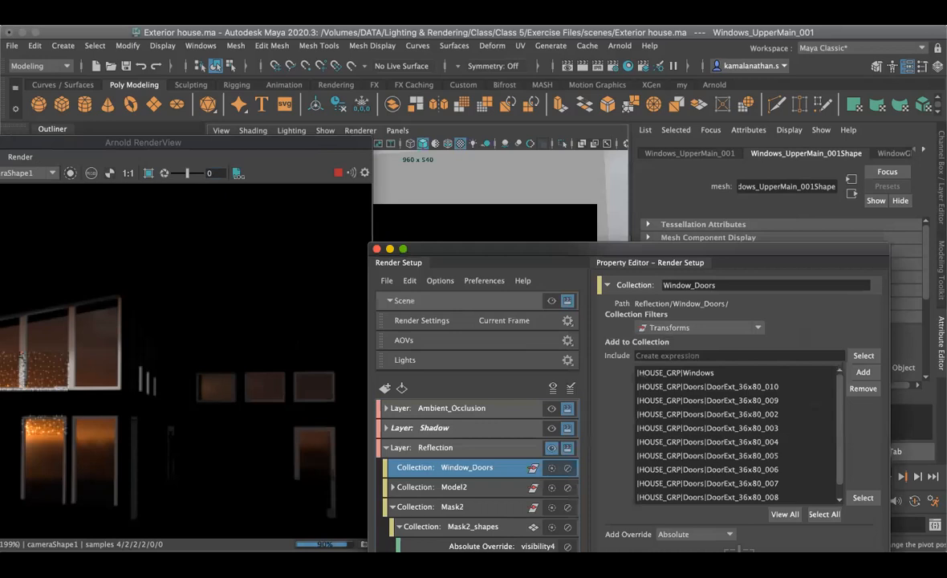
pyautogui.moveTo(273, 142); pyautogui.dragTo(259, 373)
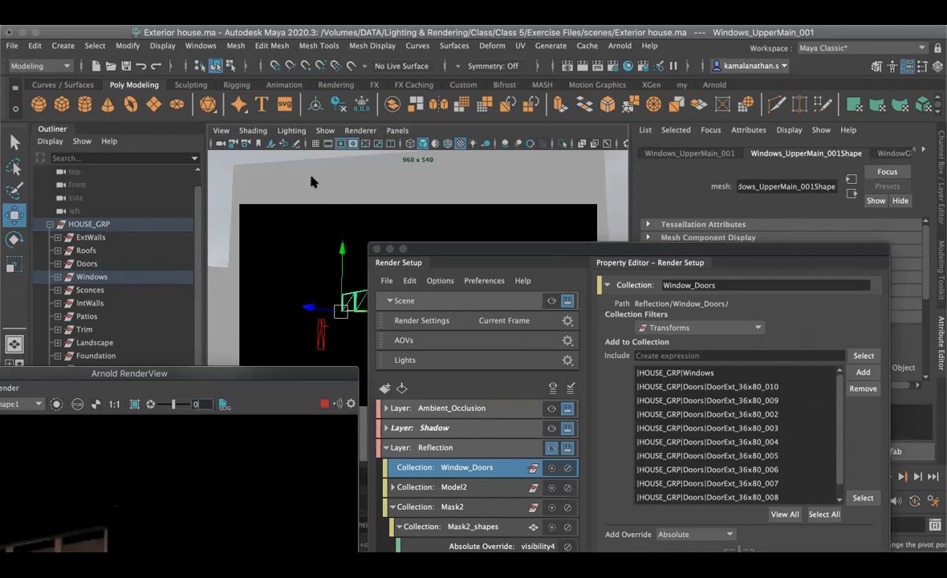
pyautogui.moveTo(328, 376); pyautogui.dragTo(314, 182)
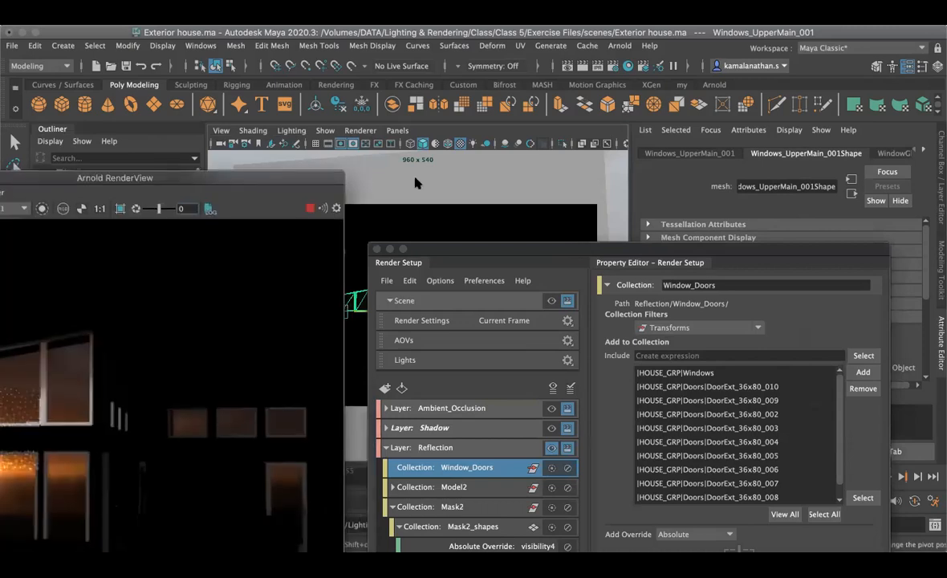
pyautogui.moveTo(570, 249); pyautogui.dragTo(344, 152)
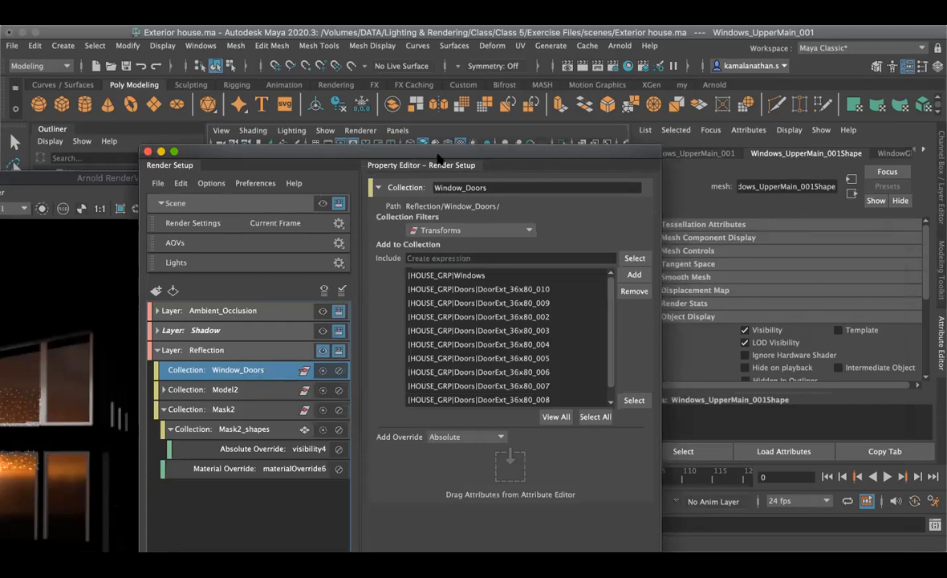
pyautogui.moveTo(534, 154); pyautogui.dragTo(438, 152)
# Step: Add the Transmission Weight of WindowGlass_mat as an absolute override to the Window_Doors collection
pyautogui.click(916, 159)
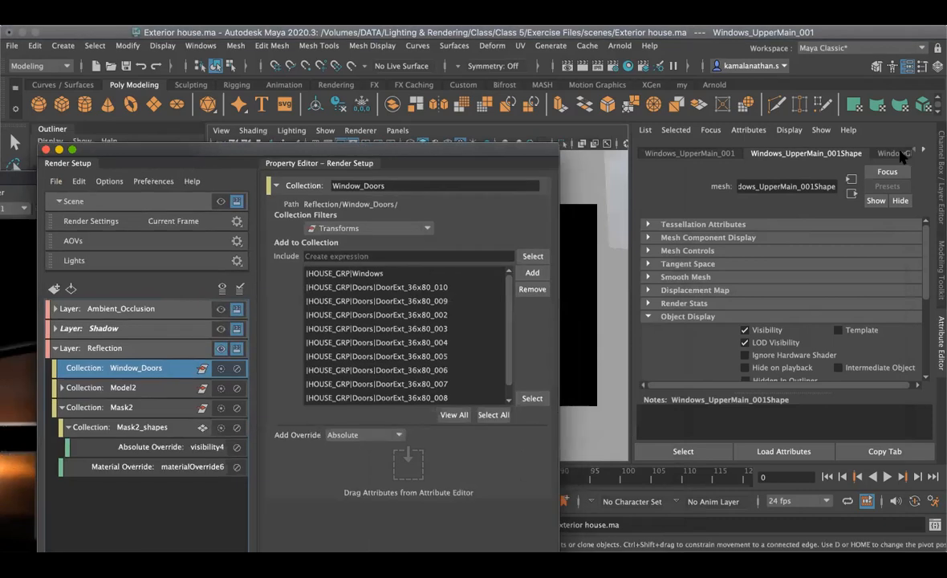
pyautogui.click(886, 154)
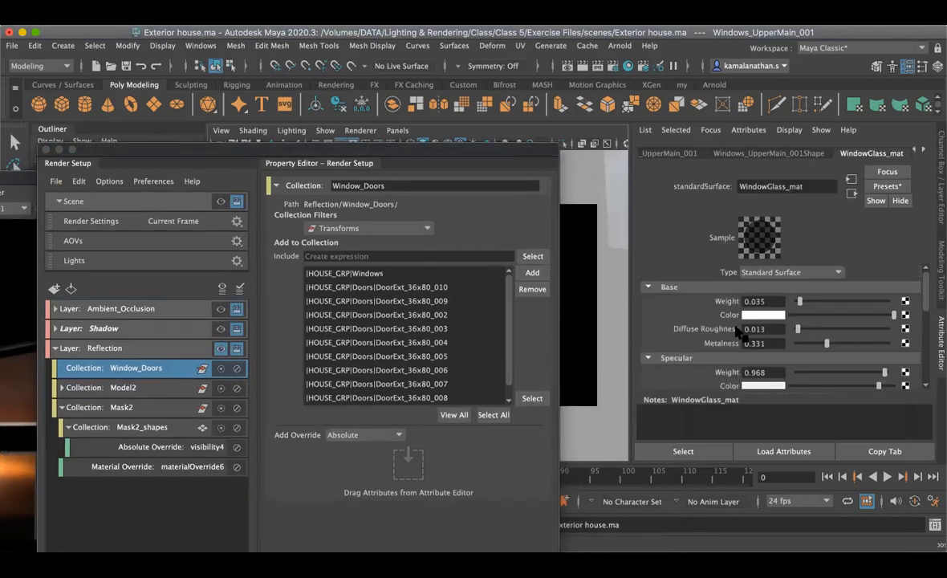
pyautogui.scroll(-3, 740, 327)
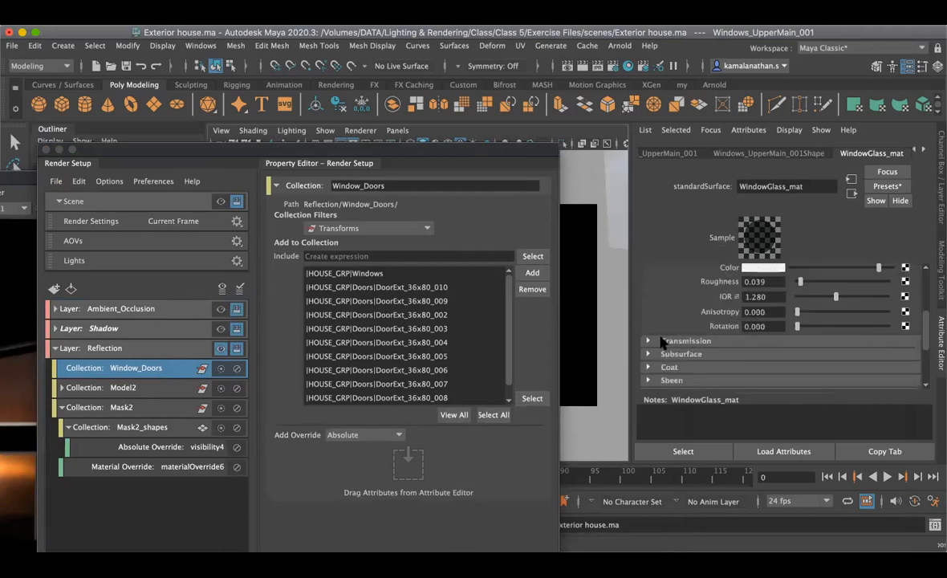
pyautogui.click(659, 341)
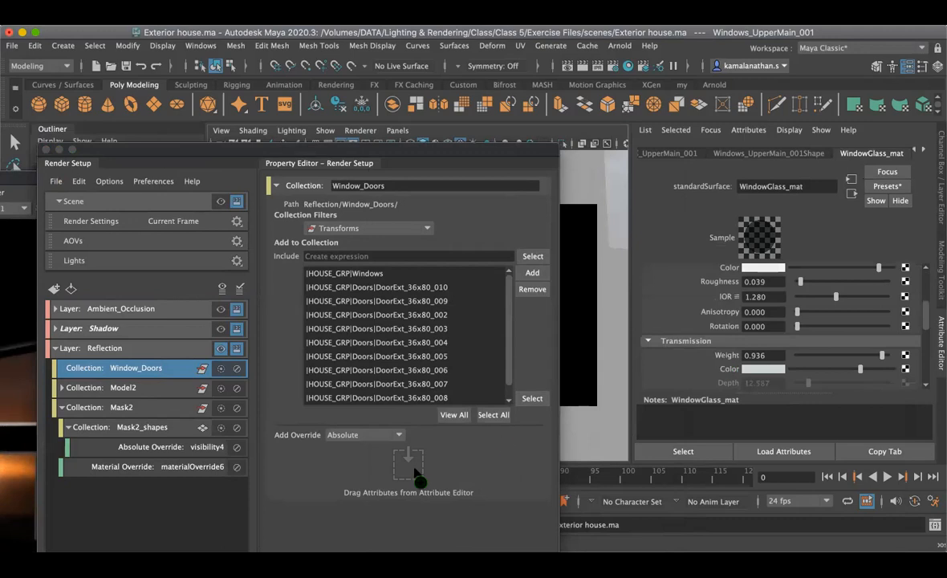
pyautogui.moveTo(445, 428); pyautogui.dragTo(410, 464, button='middle')
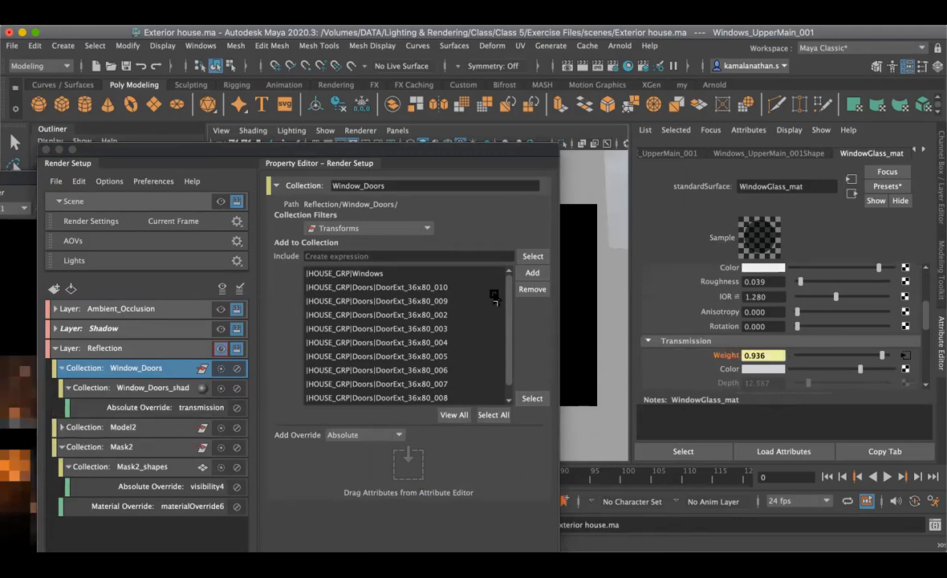
# Step: Set the overridden Transmission Weight of WindowGlass_mat to 0
pyautogui.moveTo(390, 144); pyautogui.dragTo(533, 139)
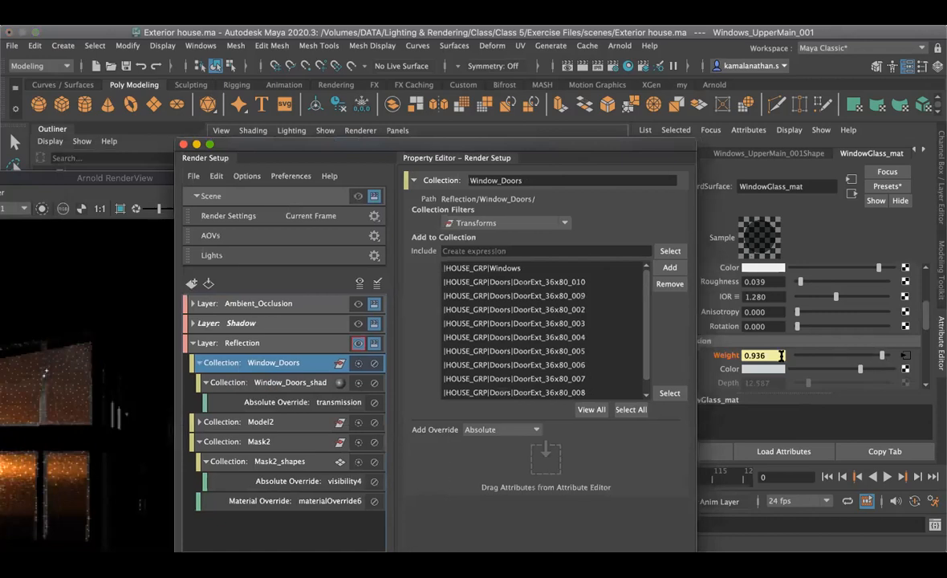
pyautogui.click(780, 354)
pyautogui.moveTo(867, 360); pyautogui.dragTo(796, 358)
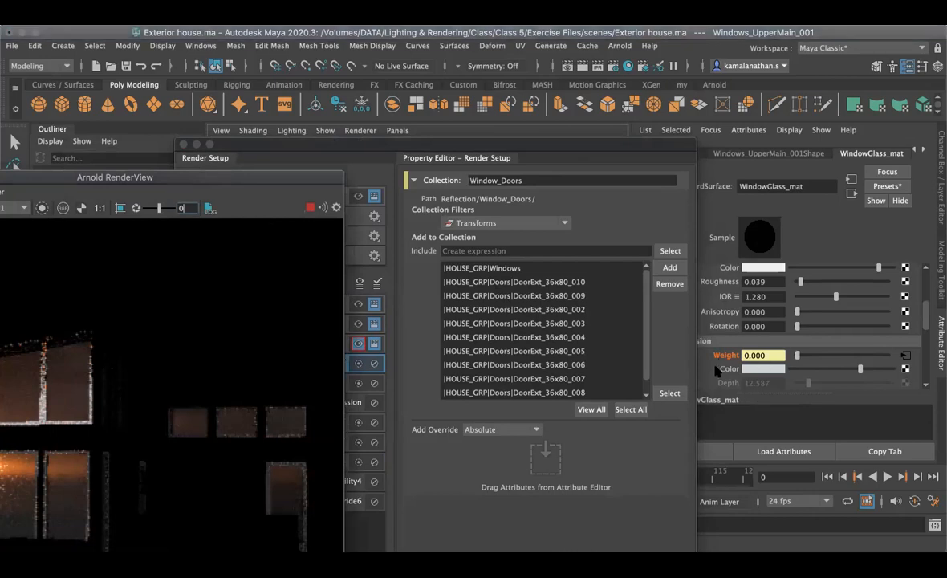
pyautogui.moveTo(725, 358); pyautogui.dragTo(567, 459, button='middle')
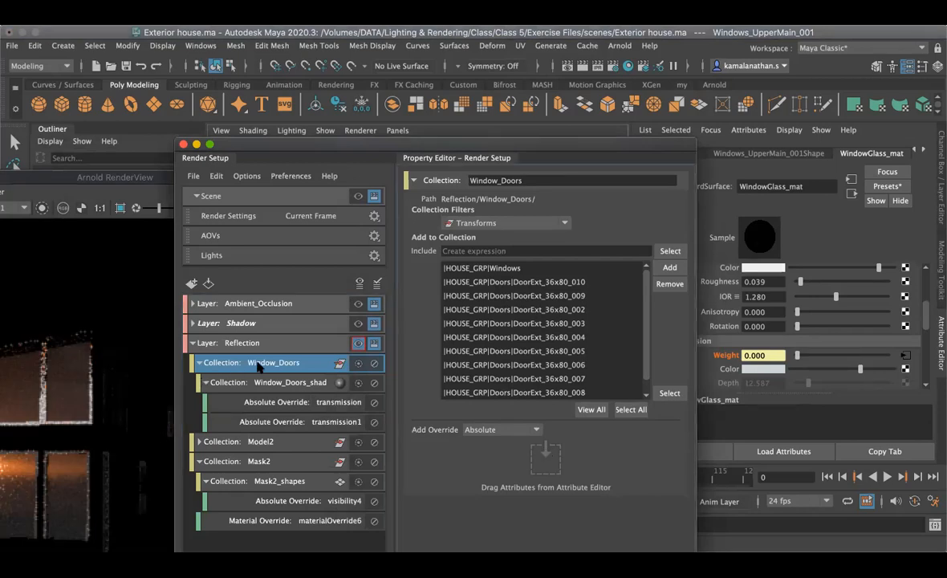
pyautogui.click(199, 363)
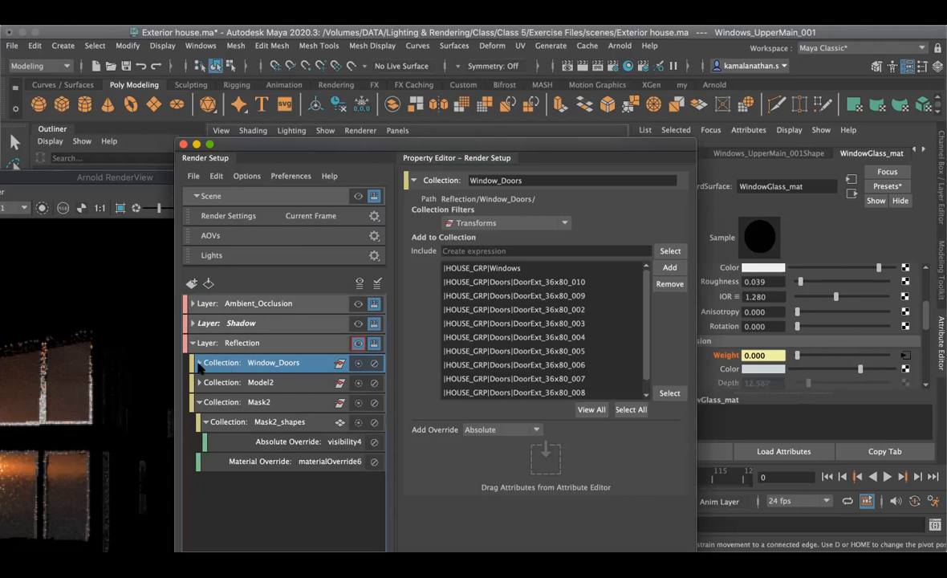
pyautogui.doubleClick(264, 363)
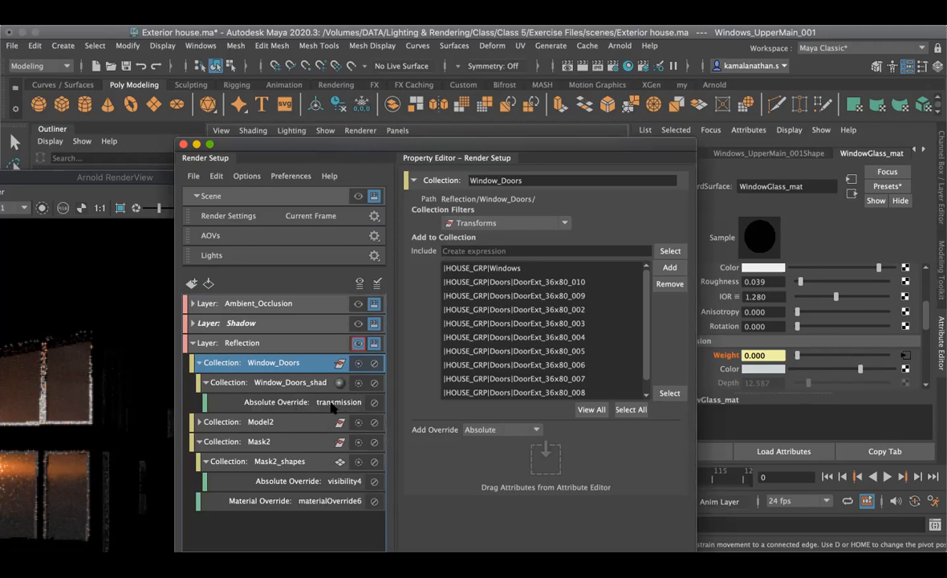
# Step: Add the Base Weight of WindowGlass_mat as an absolute override to the Window_Doors collection
pyautogui.click(206, 382)
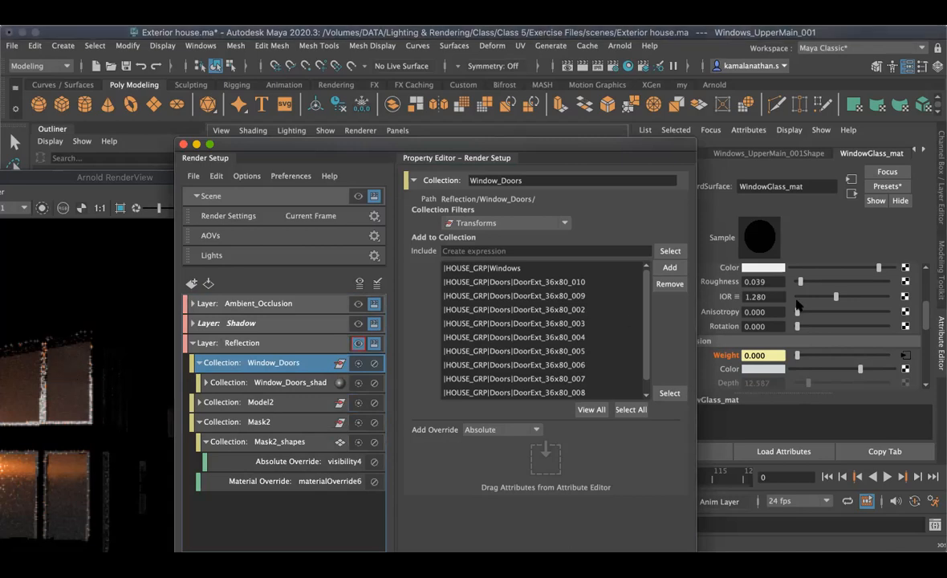
pyautogui.scroll(5, 795, 305)
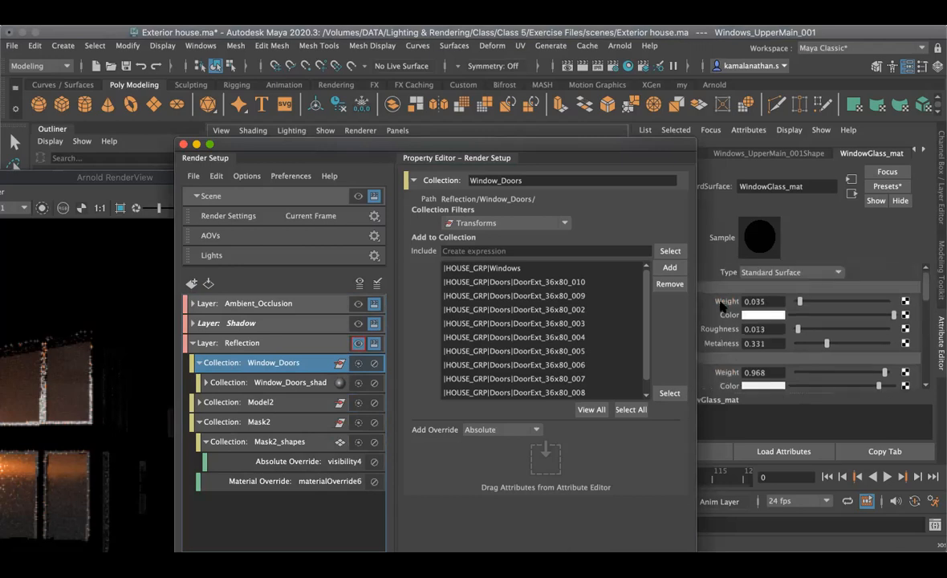
pyautogui.click(726, 303)
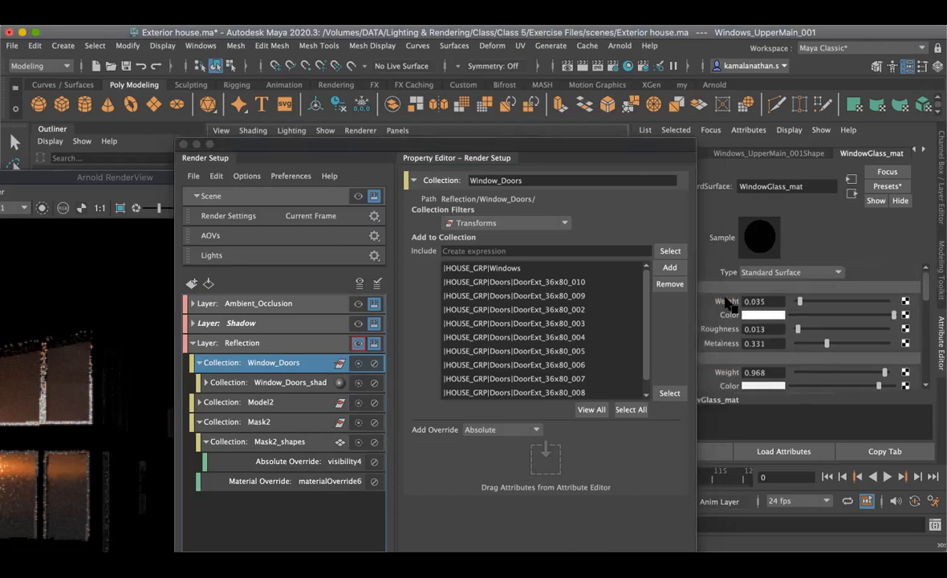
pyautogui.moveTo(592, 142); pyautogui.dragTo(521, 164)
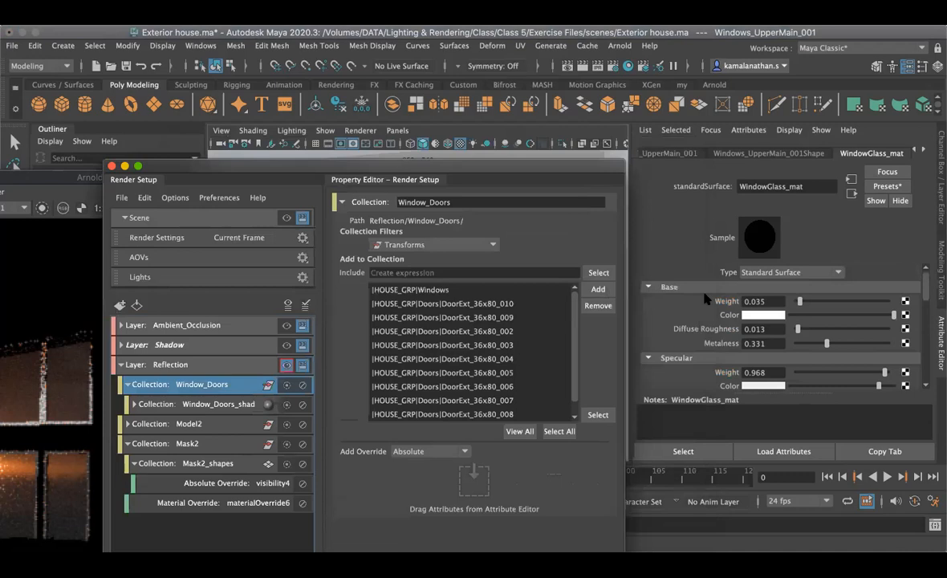
pyautogui.moveTo(723, 302); pyautogui.dragTo(478, 489, button='middle')
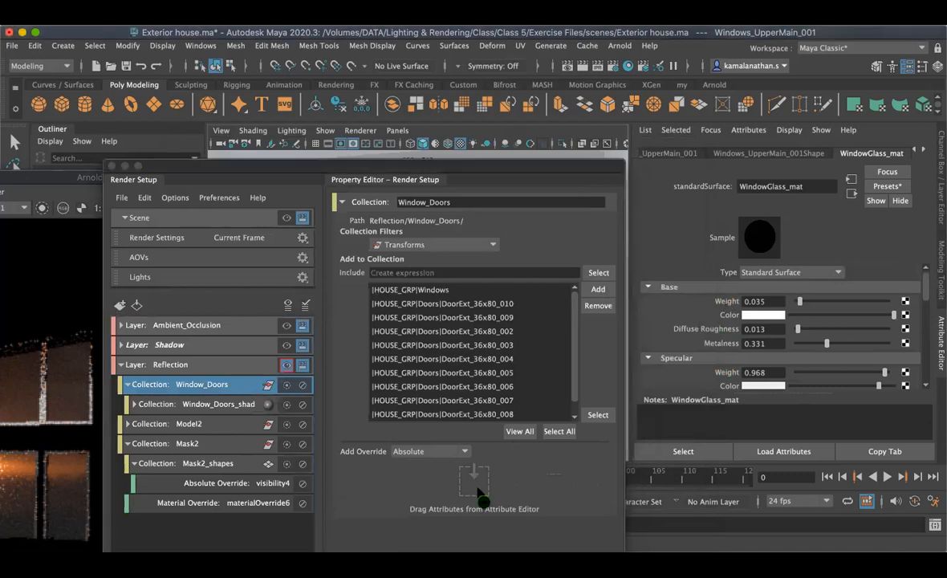
pyautogui.moveTo(478, 489); pyautogui.dragTo(485, 490, button='middle')
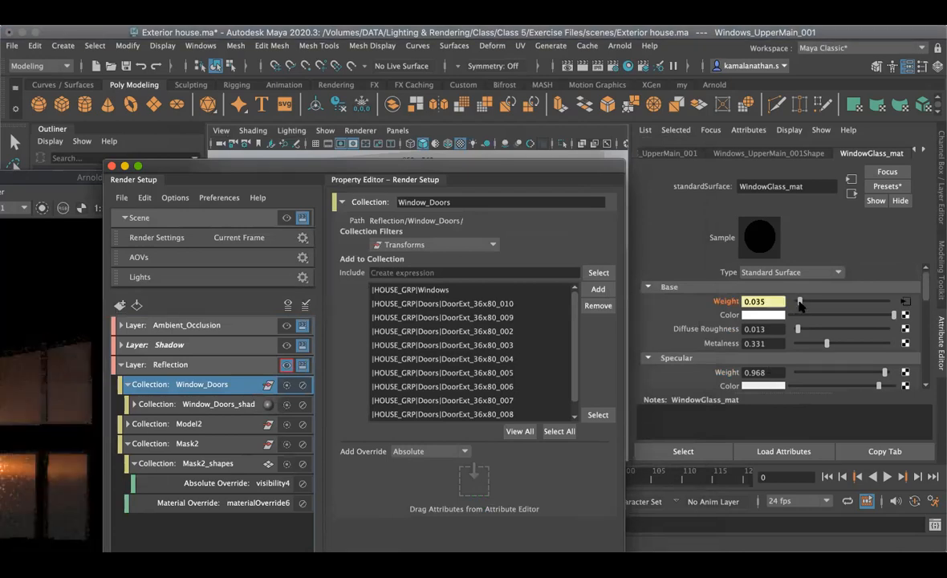
# Step: Set the overridden Base Weight to 0.522 and override the glass material's Metalness with 0.816
pyautogui.moveTo(812, 308); pyautogui.dragTo(844, 307)
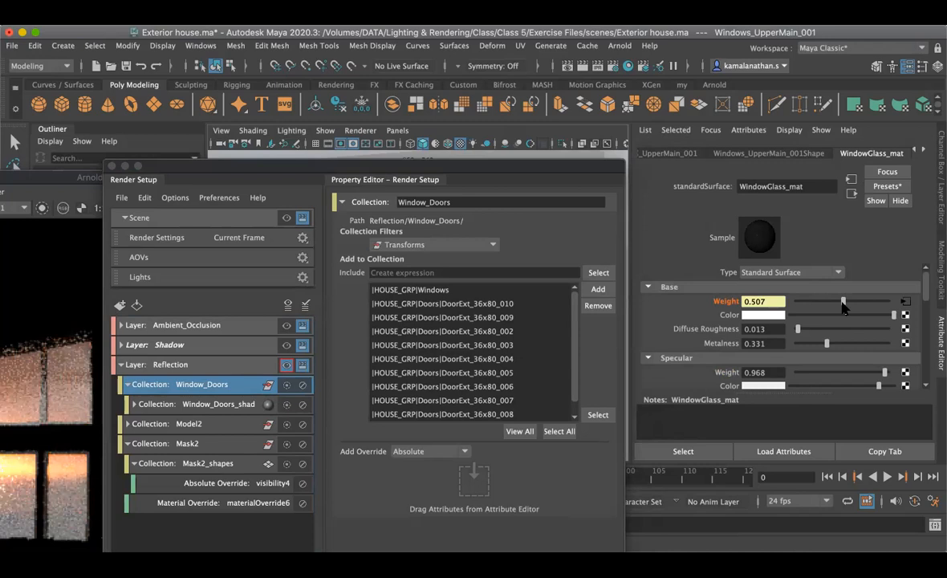
pyautogui.moveTo(842, 307); pyautogui.dragTo(844, 307)
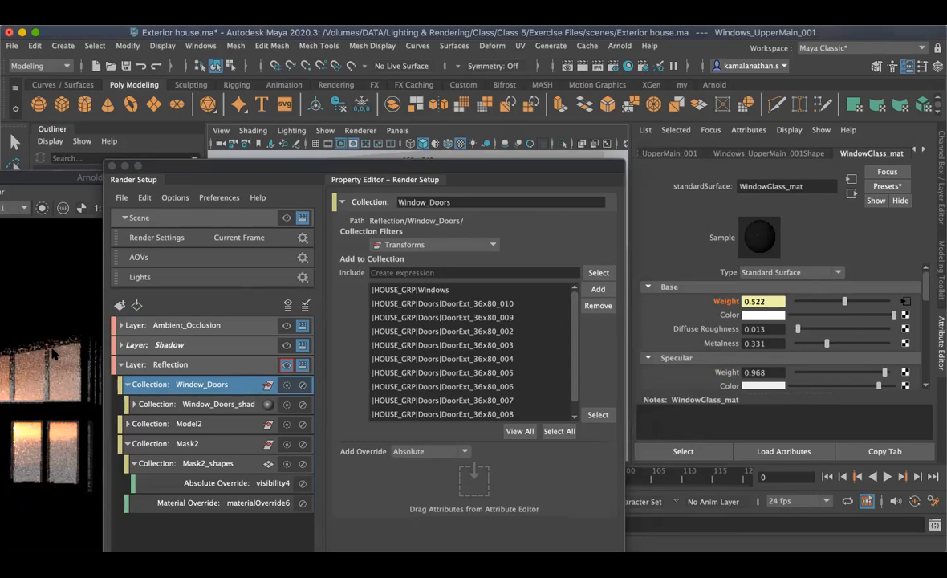
pyautogui.moveTo(292, 180); pyautogui.dragTo(352, 167)
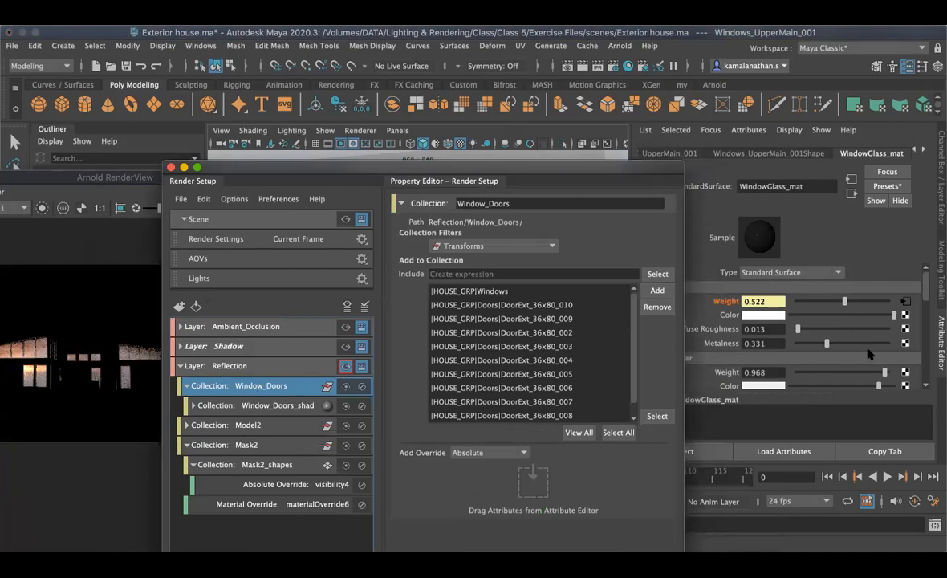
pyautogui.moveTo(829, 347); pyautogui.dragTo(870, 344)
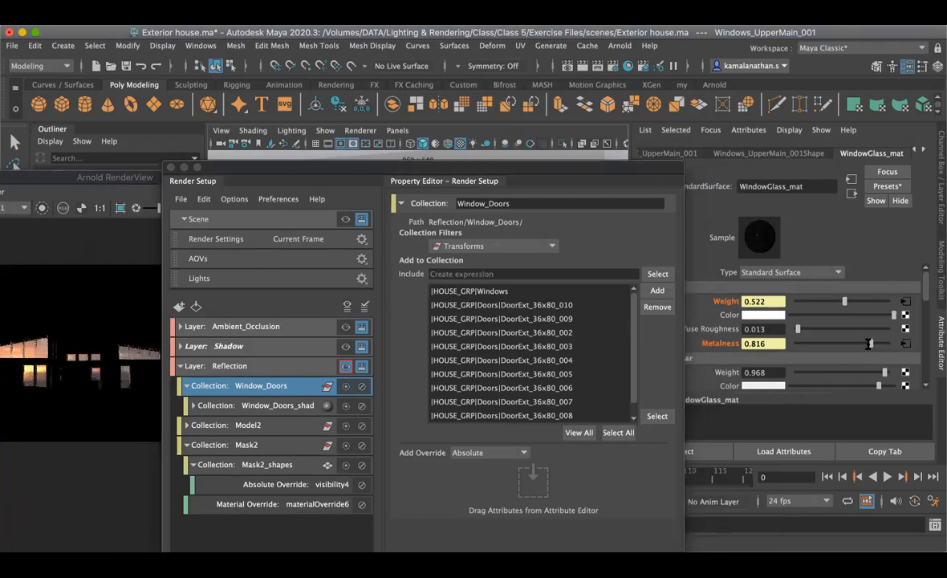
# Step: Bring the Arnold render to the front and examine the window reflections up close and in the wider frame
pyautogui.moveTo(83, 180); pyautogui.dragTo(347, 171)
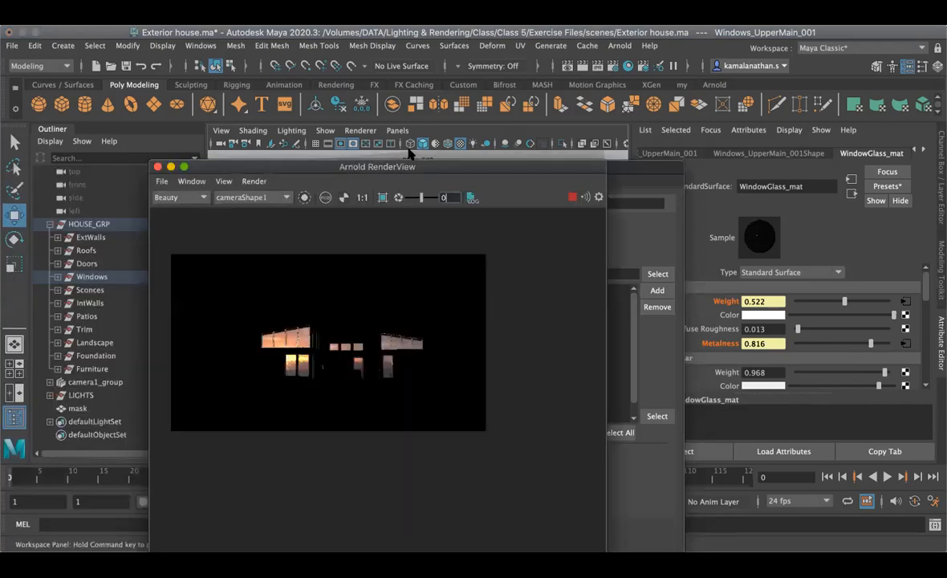
pyautogui.moveTo(409, 153); pyautogui.dragTo(466, 134)
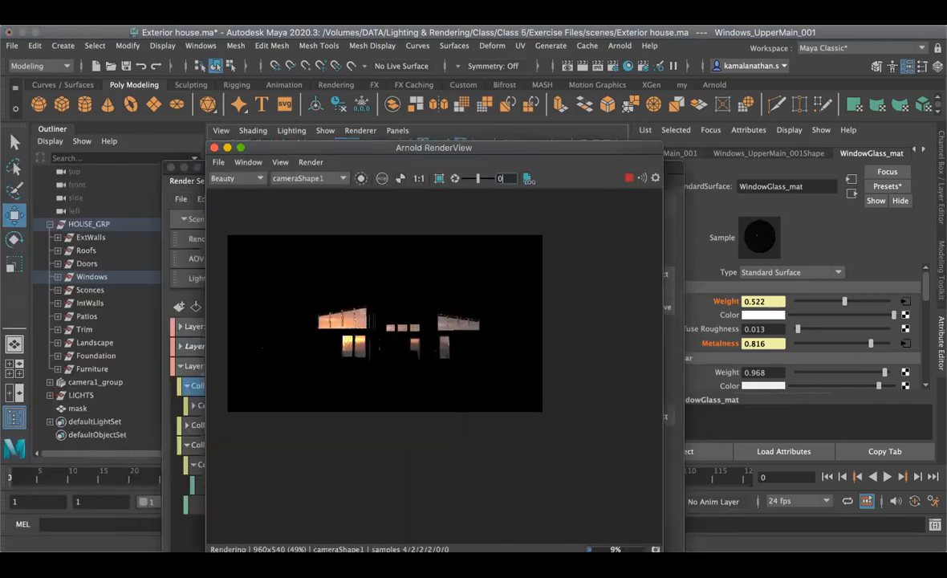
pyautogui.scroll(4, 353, 327)
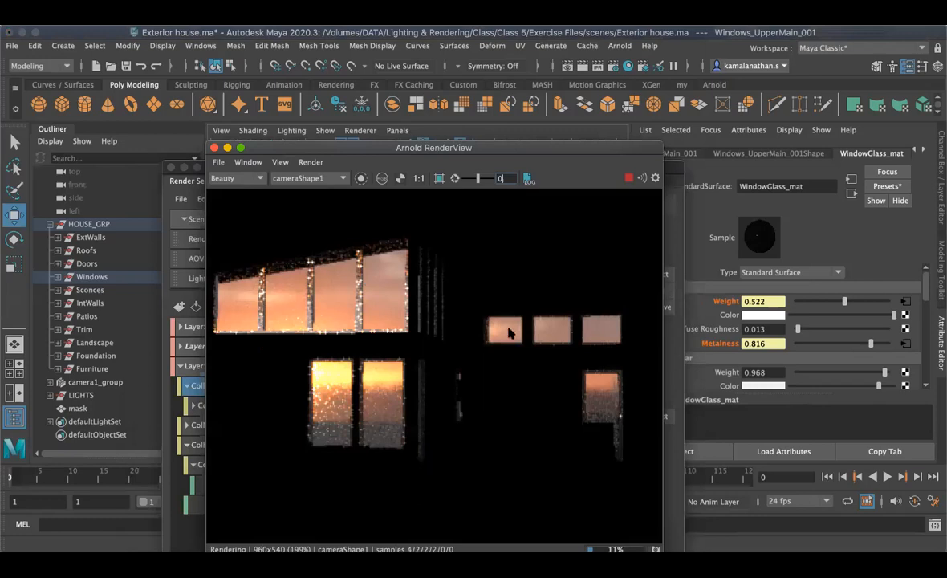
pyautogui.scroll(-3, 546, 305)
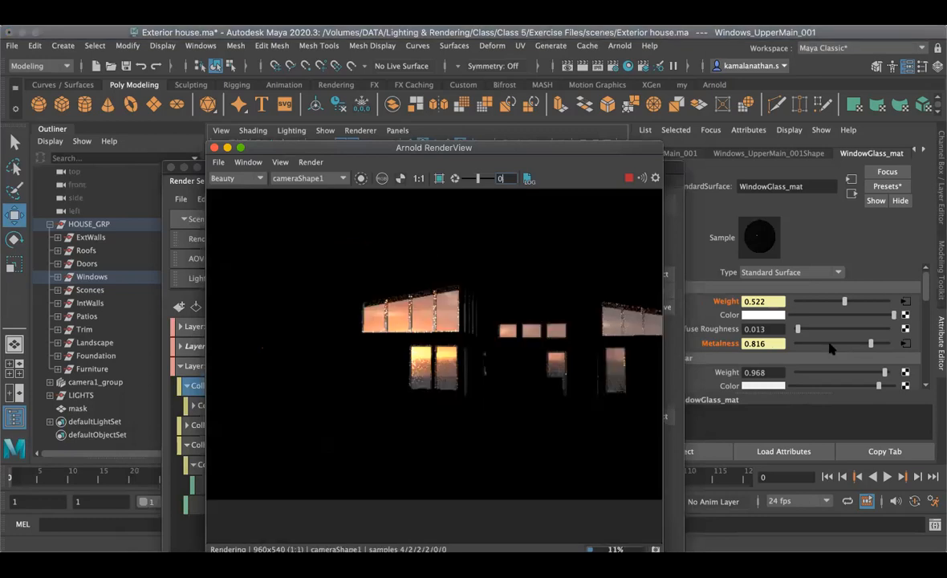
# Step: Try a Metalness of 0.360 on WindowGlass_mat, and settle on an overridden Metalness of 0.809
pyautogui.click(825, 348)
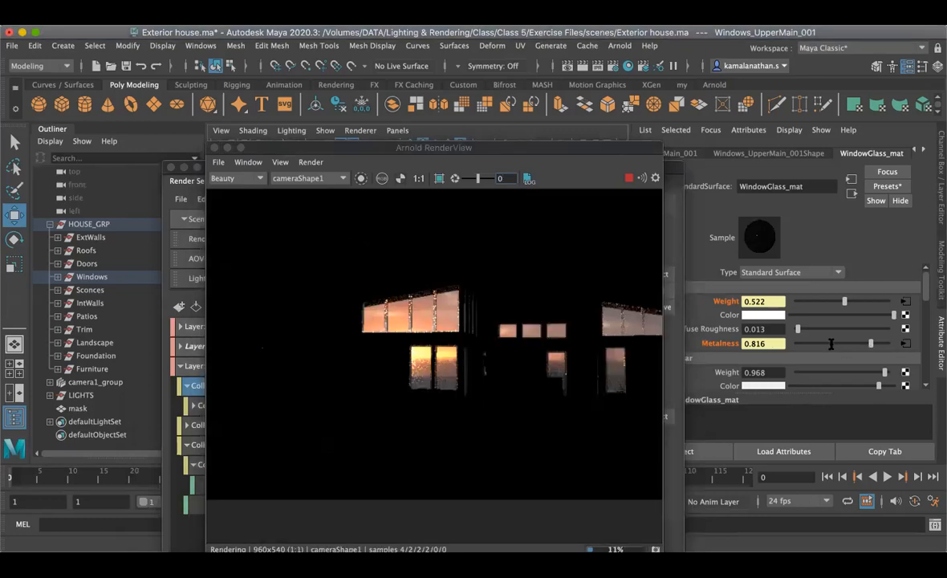
pyautogui.click(830, 344)
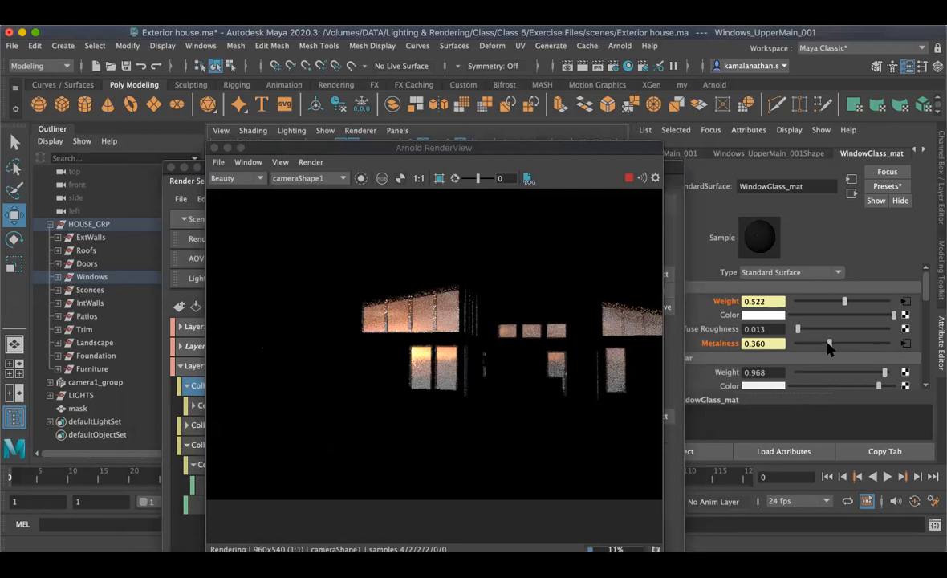
pyautogui.moveTo(829, 345); pyautogui.dragTo(871, 343)
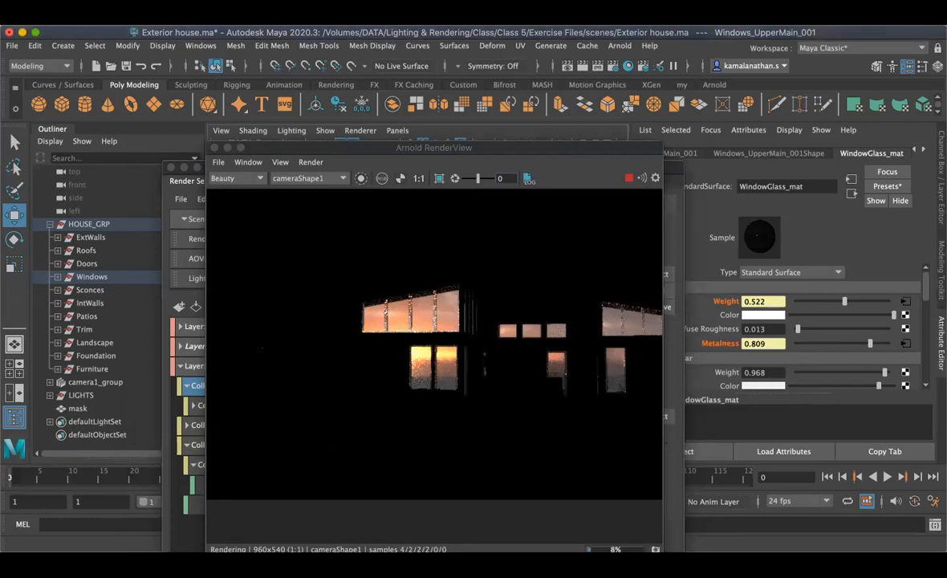
# Step: Enlarge the Arnold RenderView window and centre the rendered house to examine the finished window reflections
pyautogui.moveTo(385, 313); pyautogui.dragTo(300, 312)
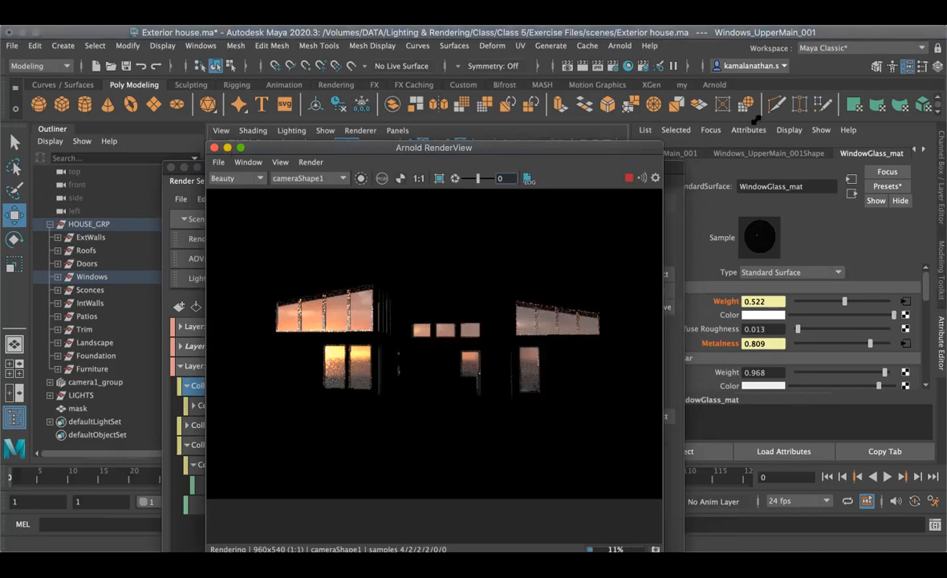
pyautogui.moveTo(666, 150); pyautogui.dragTo(799, 101)
pyautogui.moveTo(881, 58); pyautogui.dragTo(885, 57)
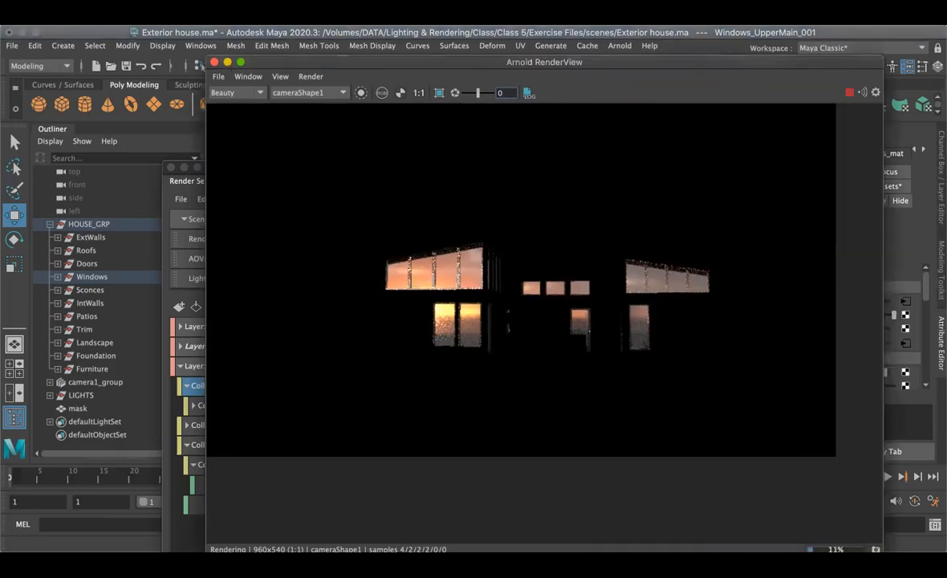
pyautogui.doubleClick(343, 57)
pyautogui.moveTo(204, 30); pyautogui.dragTo(67, 43)
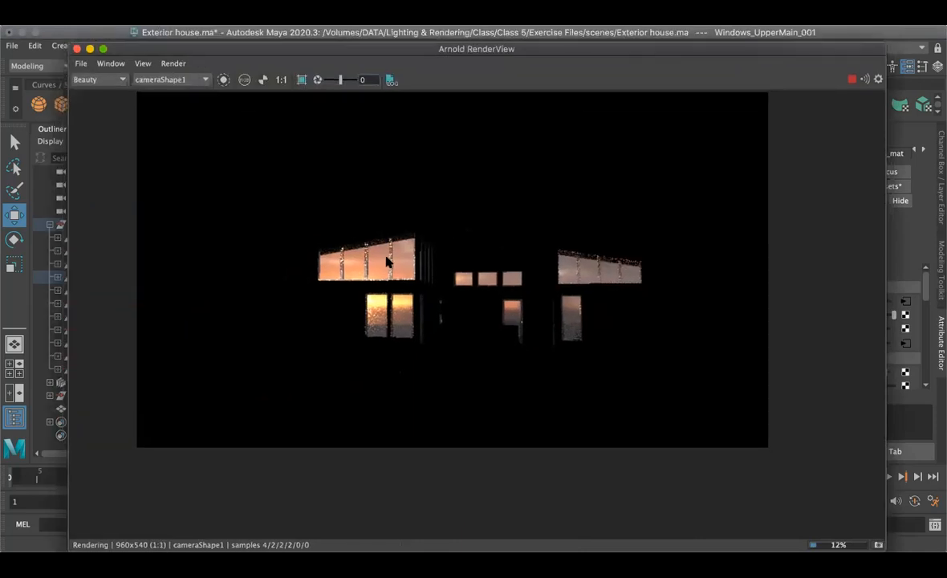
pyautogui.keyDown('alt'); pyautogui.moveTo(355, 232); pyautogui.dragTo(359, 263, button='middle'); pyautogui.keyUp('alt')
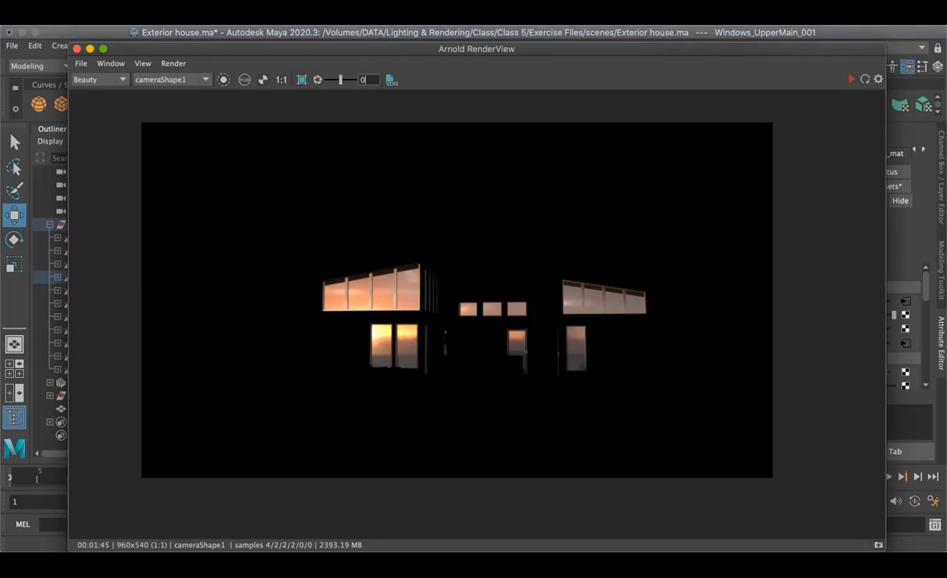
# Step: Look over the render's image saving options and close the Arnold RenderView
pyautogui.click(81, 64)
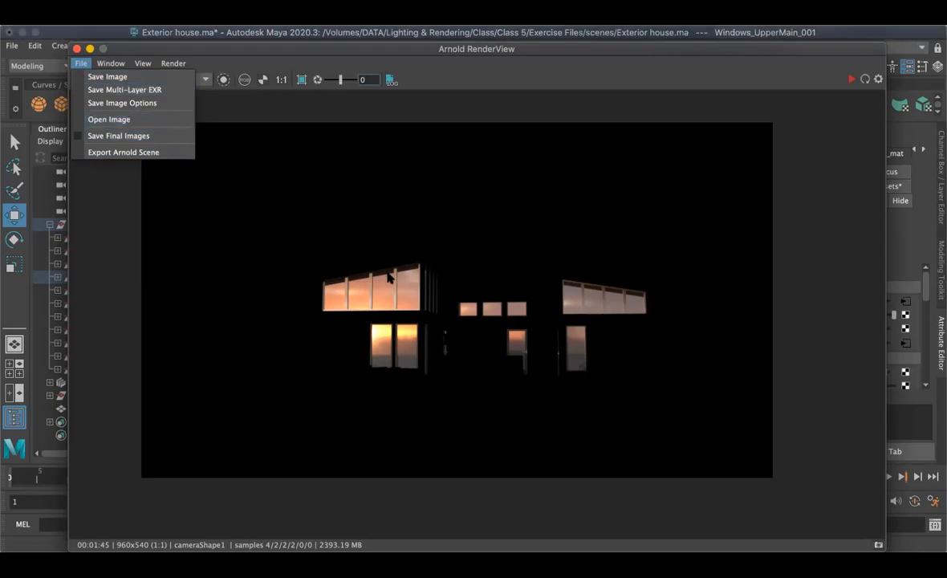
pyautogui.click(343, 255)
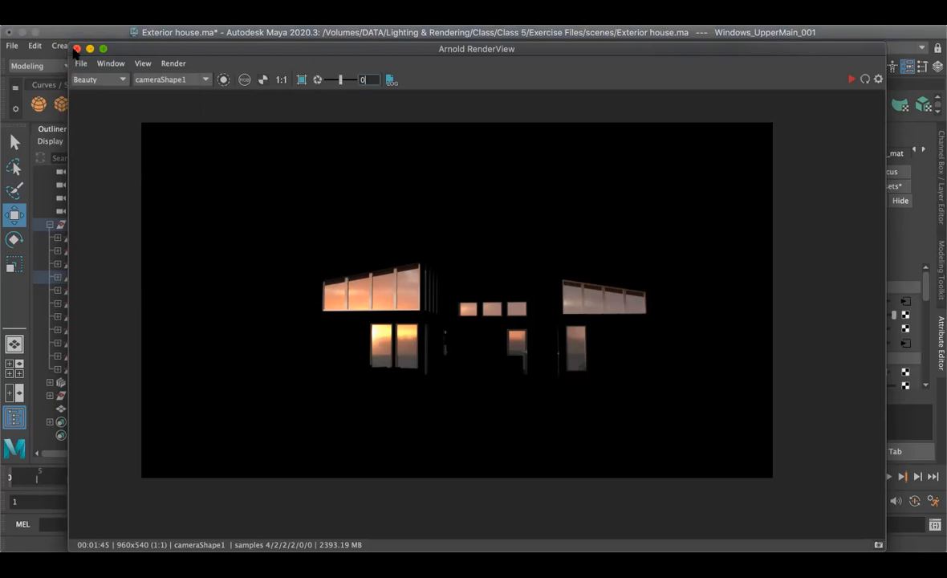
pyautogui.click(75, 49)
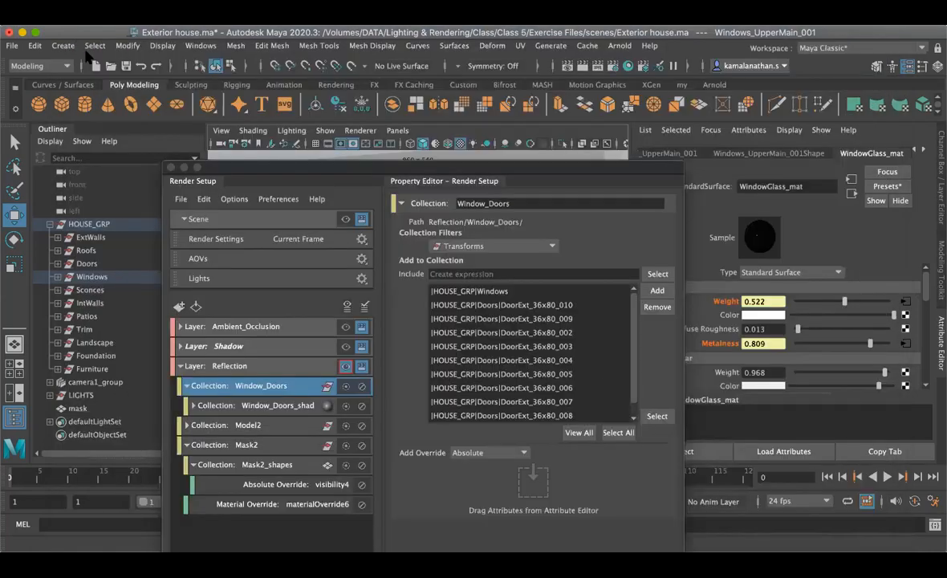
# Step: Collapse the Reflection layer in the Render Setup and close the Render Setup window
pyautogui.moveTo(178, 170); pyautogui.dragTo(210, 159)
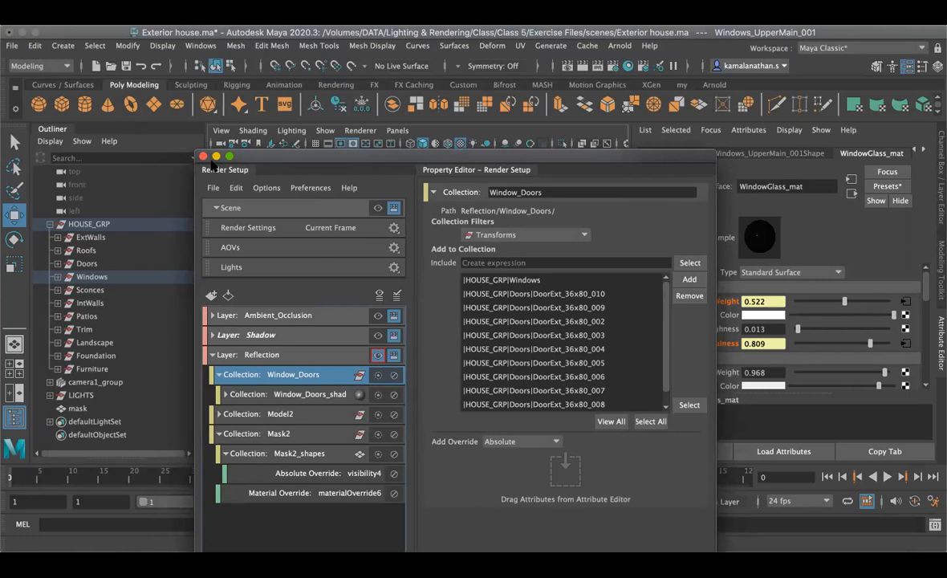
pyautogui.click(212, 355)
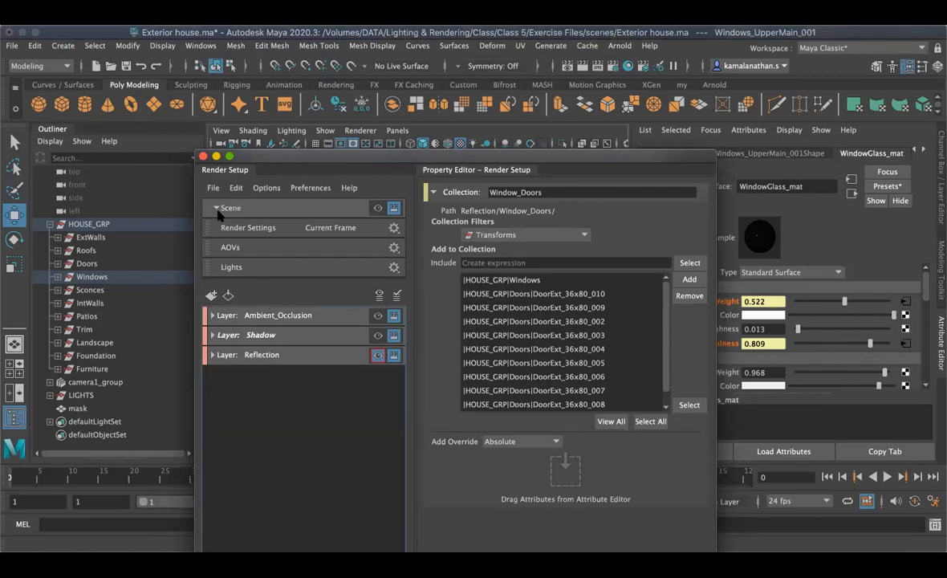
pyautogui.click(203, 156)
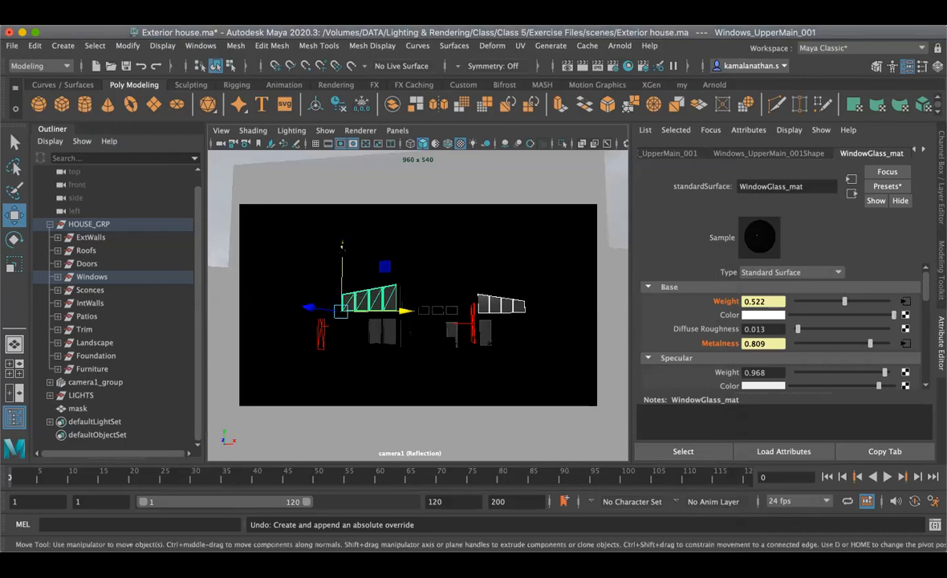
pyautogui.click(12, 46)
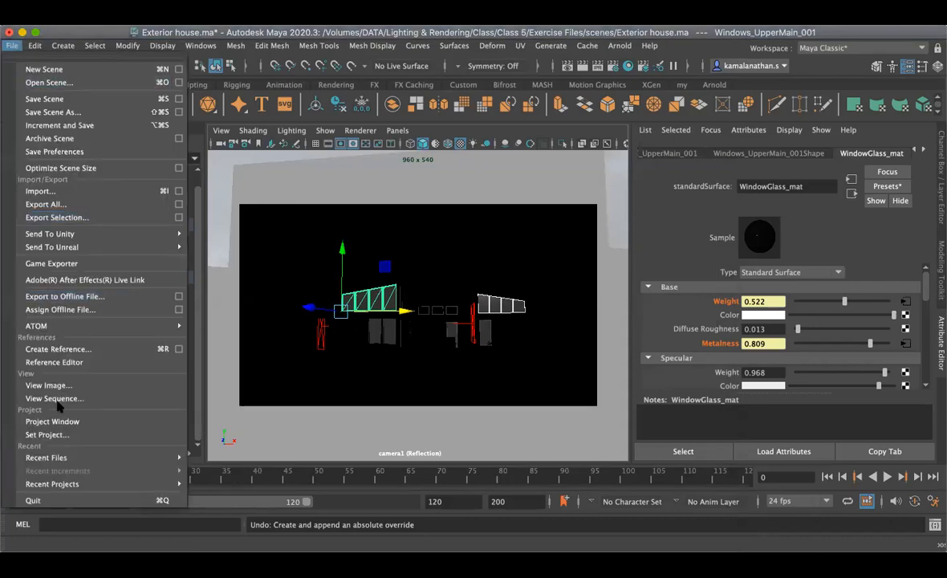
pyautogui.click(48, 434)
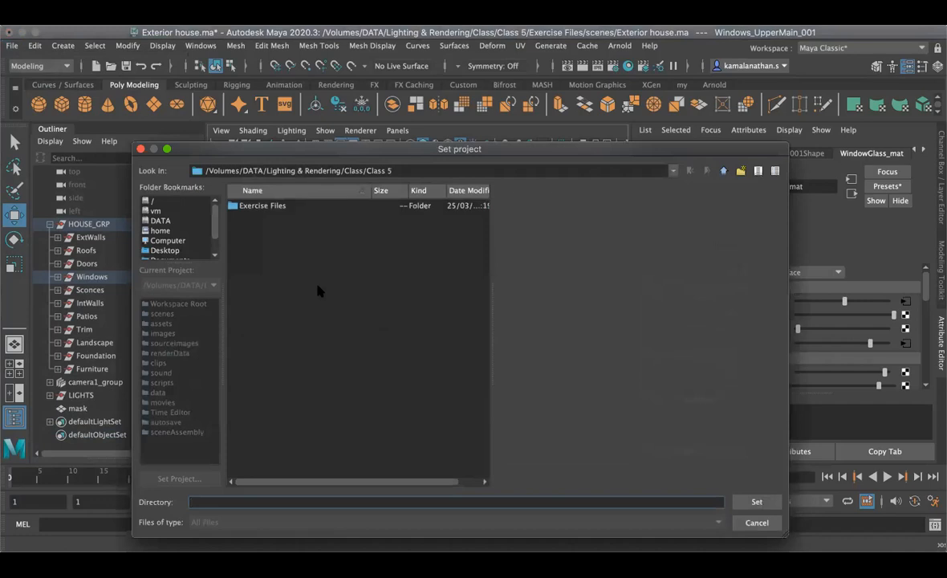
pyautogui.click(255, 206)
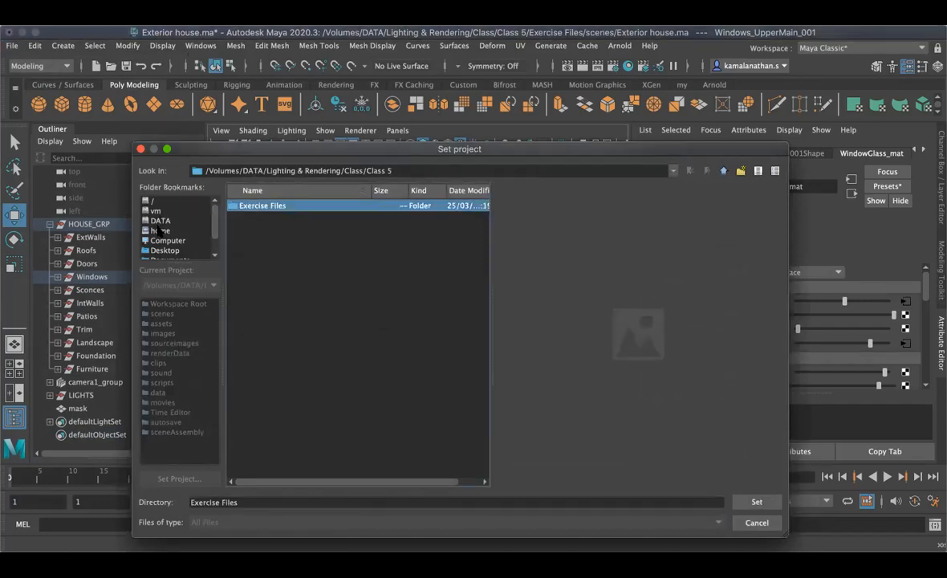
pyautogui.click(176, 250)
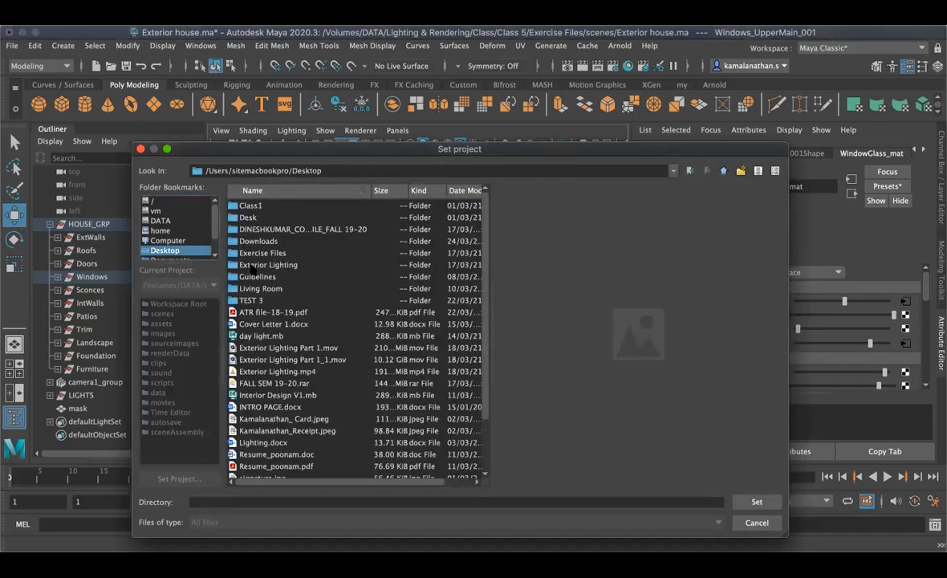
pyautogui.click(140, 149)
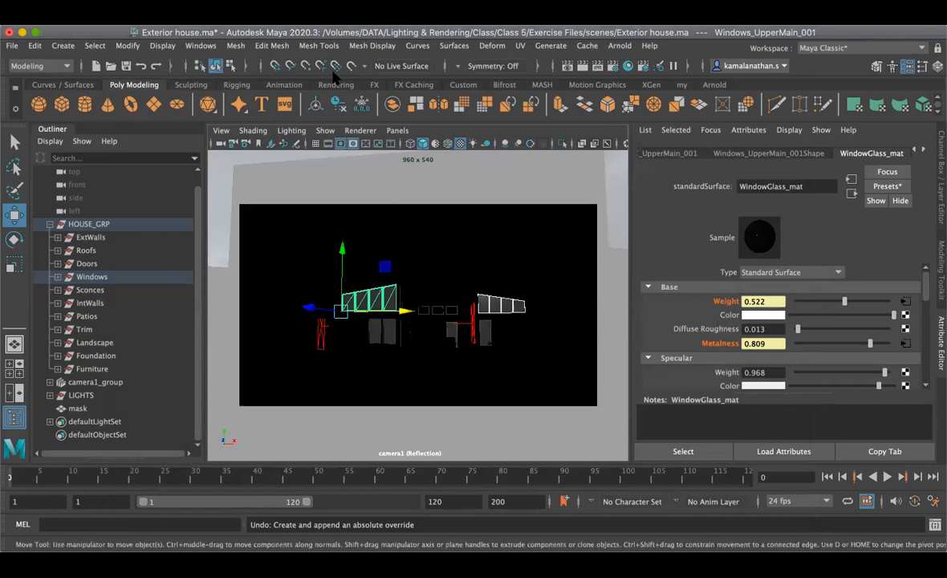
# Step: Restore the preferences to their default settings and save them
pyautogui.click(200, 45)
pyautogui.moveTo(226, 173)
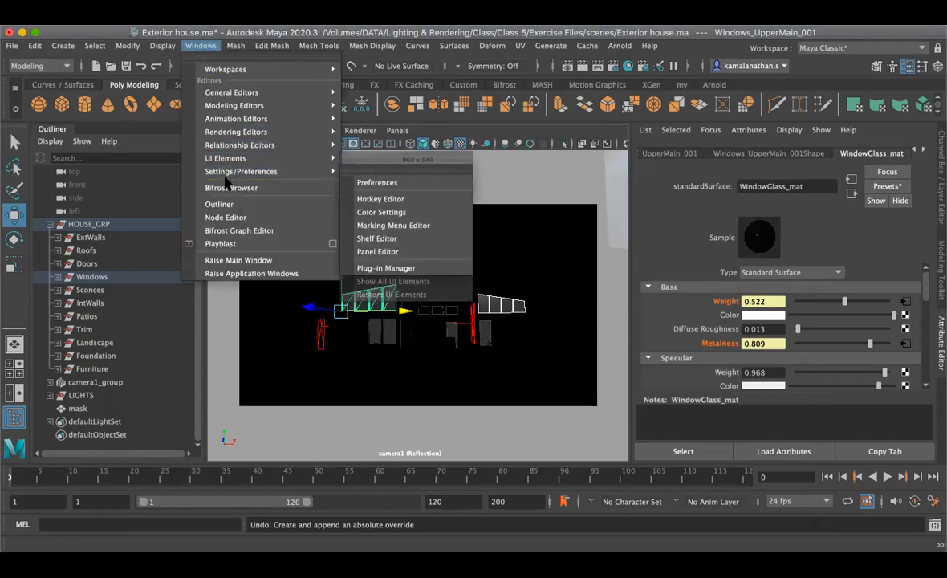
pyautogui.click(369, 173)
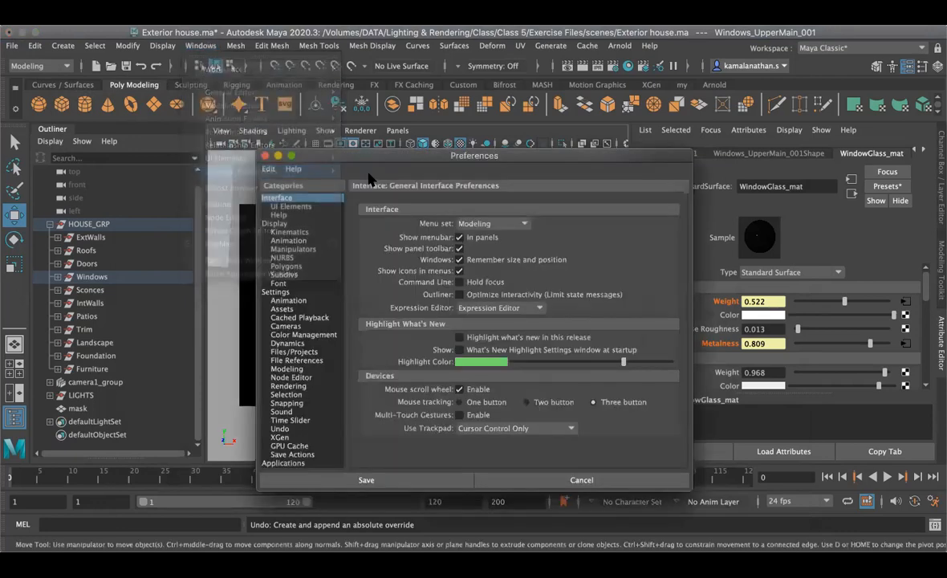
pyautogui.click(269, 170)
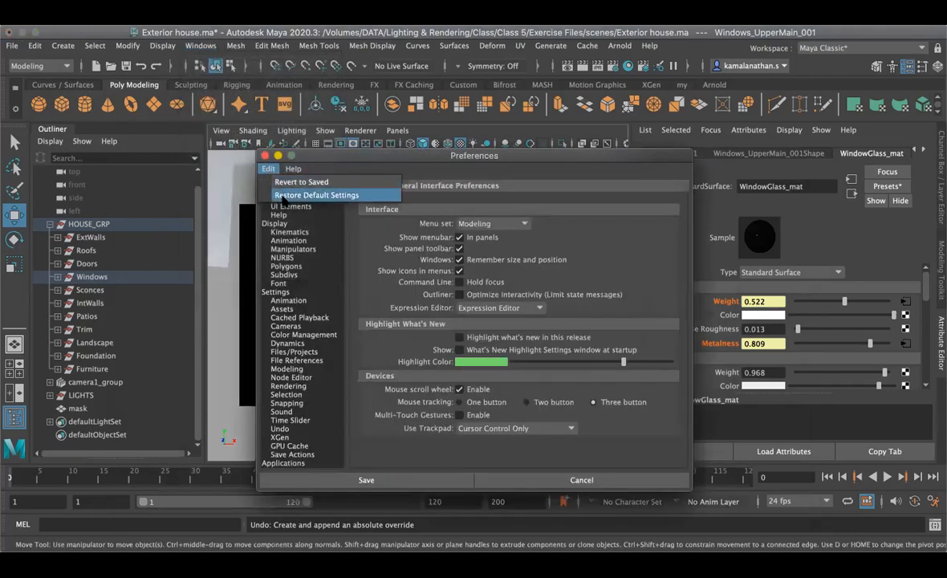
pyautogui.click(283, 197)
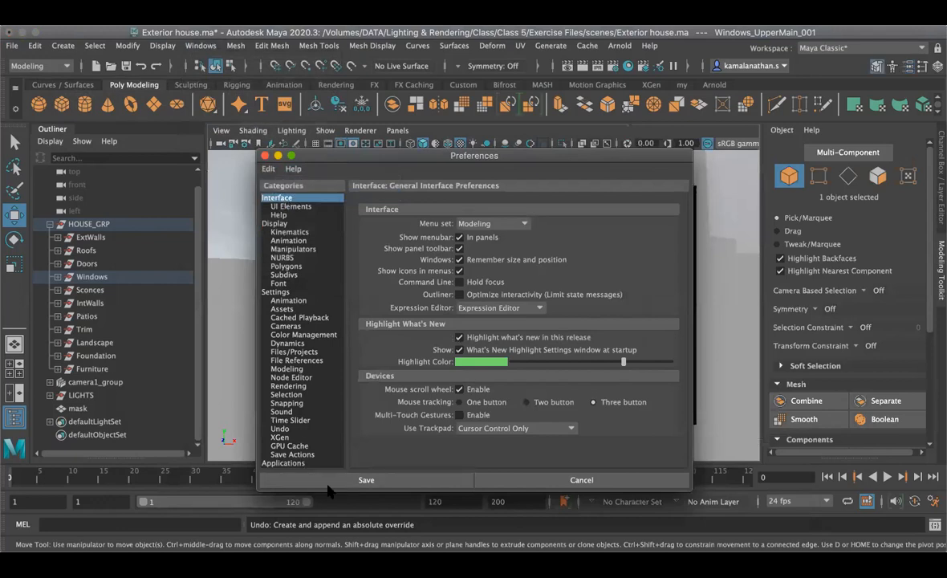
pyautogui.click(328, 482)
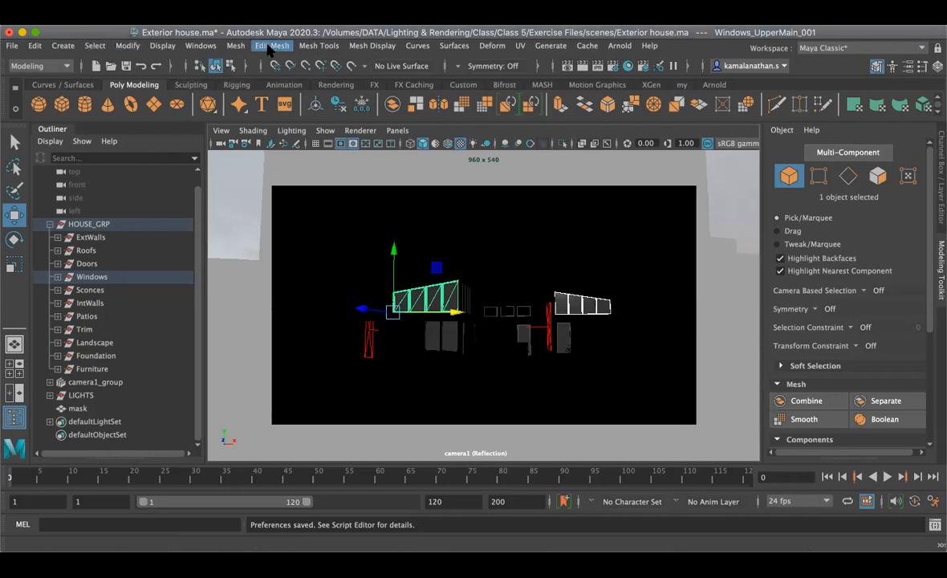
# Step: Undock the Channel Box / Layer Editor and the Modeling Toolkit from the workspace and close both
pyautogui.click(201, 46)
pyautogui.moveTo(241, 171)
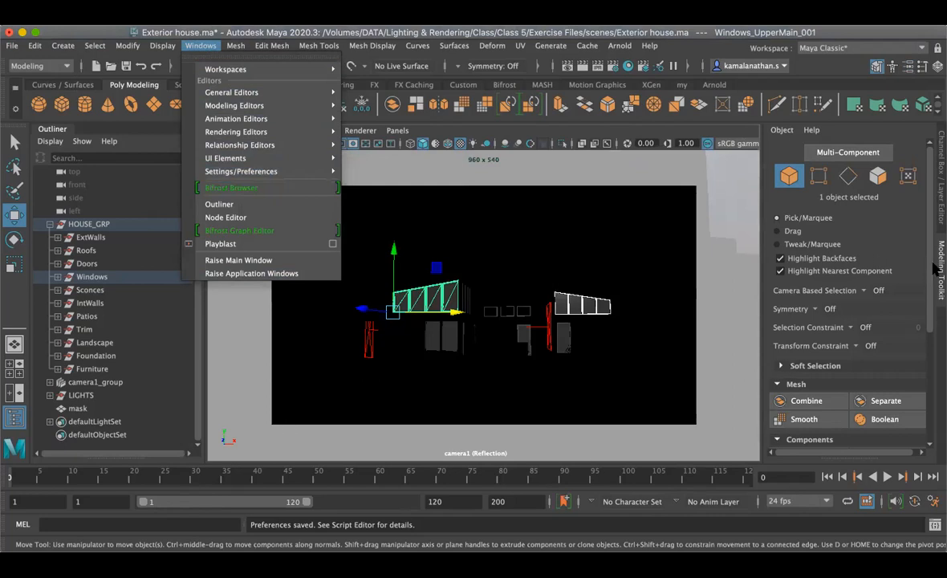
pyautogui.click(874, 267)
pyautogui.moveTo(940, 195); pyautogui.dragTo(767, 225)
pyautogui.click(640, 178)
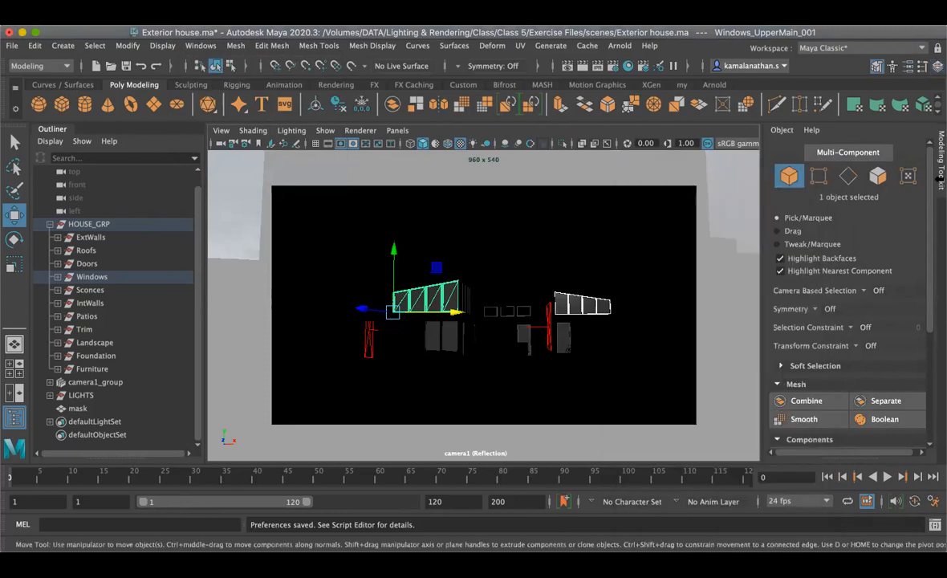
pyautogui.moveTo(938, 156); pyautogui.dragTo(774, 190)
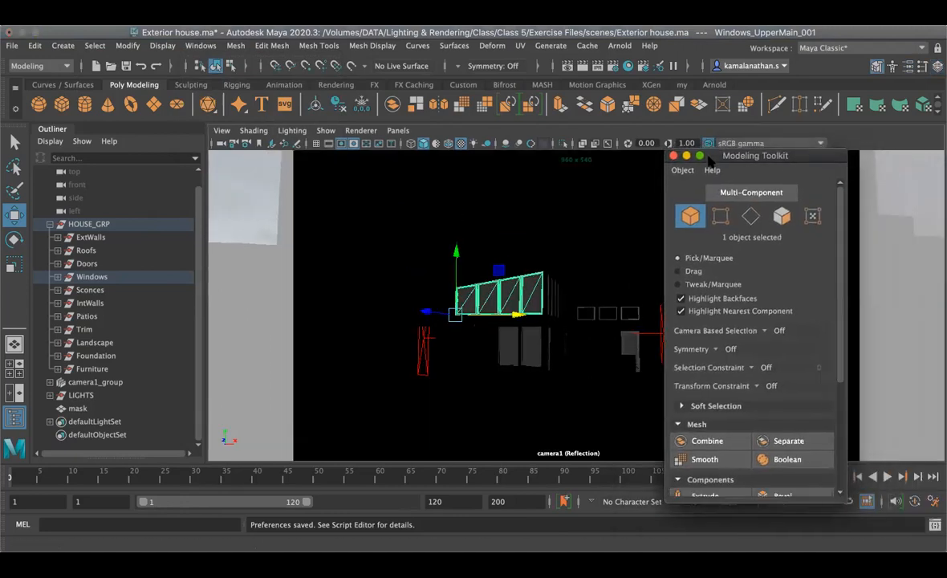
pyautogui.click(619, 147)
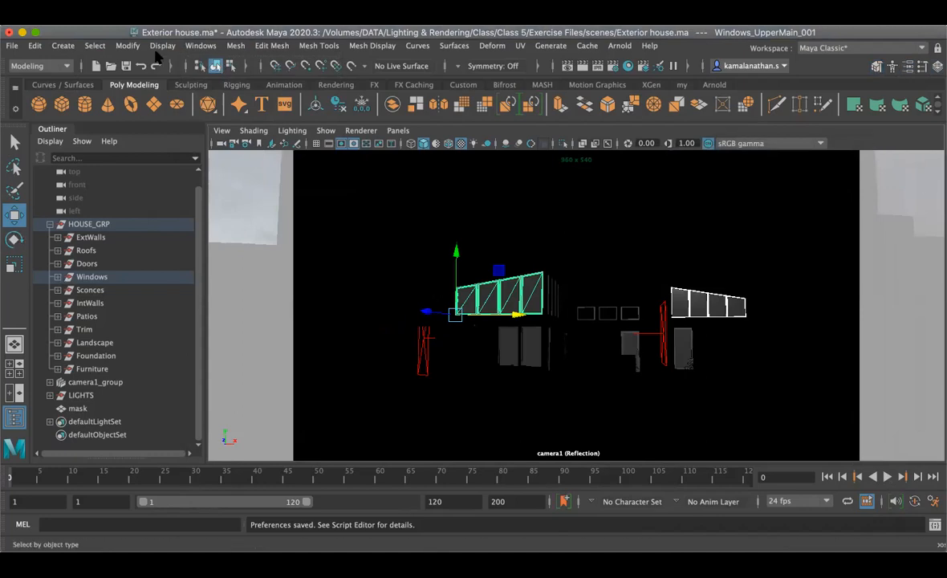
# Step: Reopen Preferences and restore the default settings once more
pyautogui.click(200, 45)
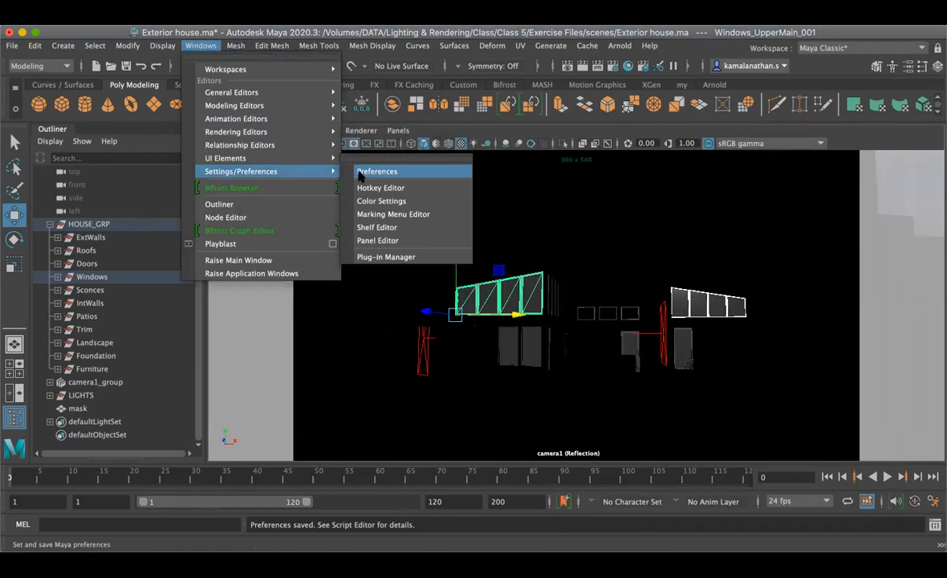
pyautogui.click(369, 172)
pyautogui.click(268, 169)
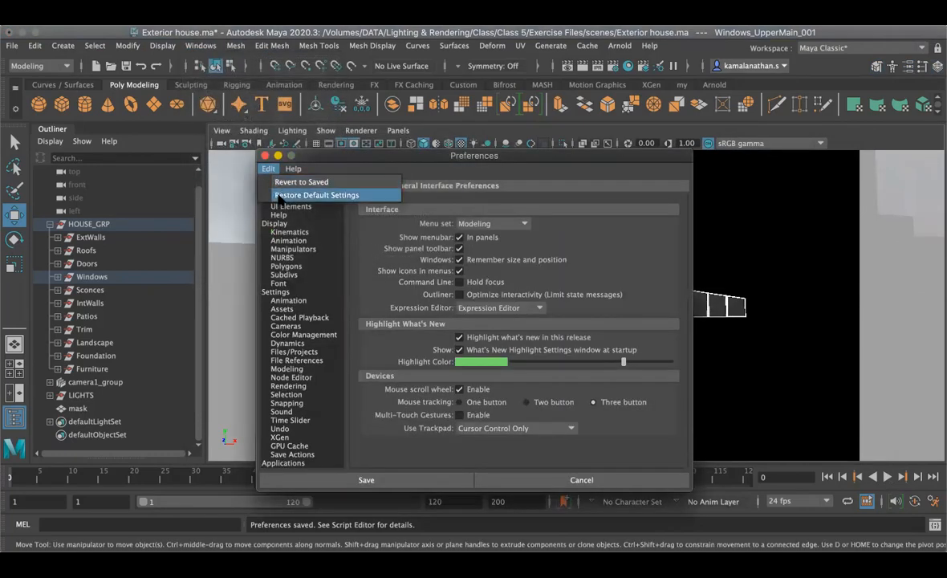
pyautogui.click(278, 195)
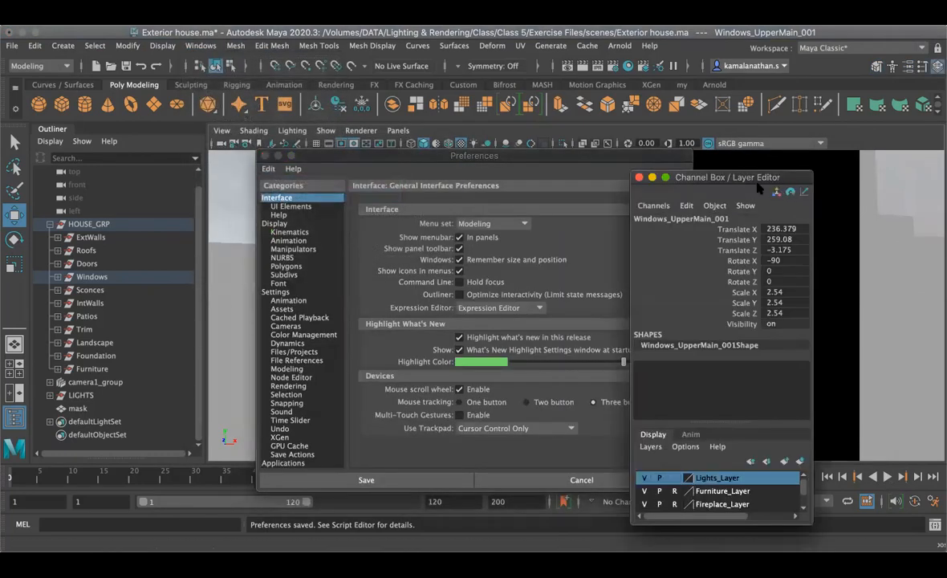
# Step: Dock the Channel Box / Layer Editor, close Preferences, and reopen the Attribute Editor tabbed together with the Channel Box
pyautogui.moveTo(774, 178); pyautogui.dragTo(935, 178)
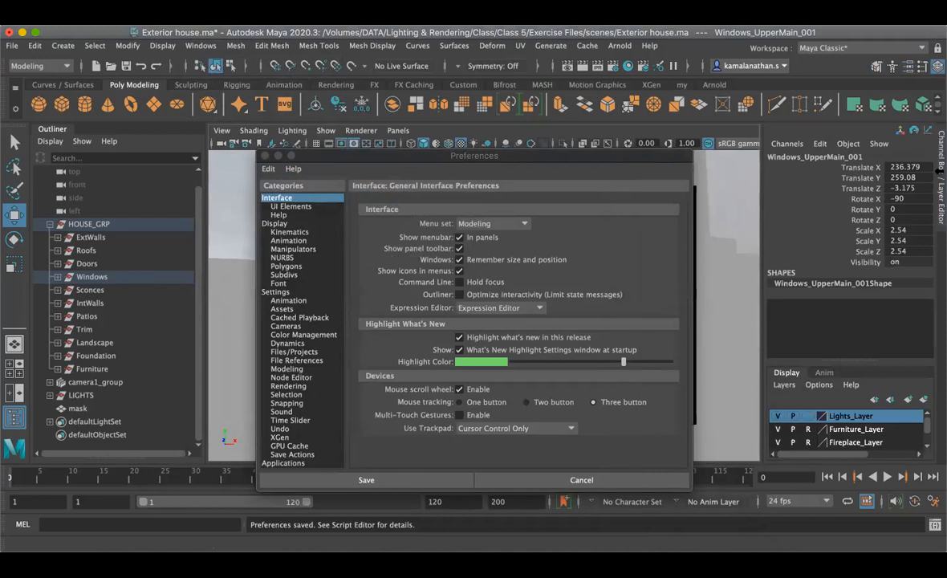
pyautogui.click(264, 156)
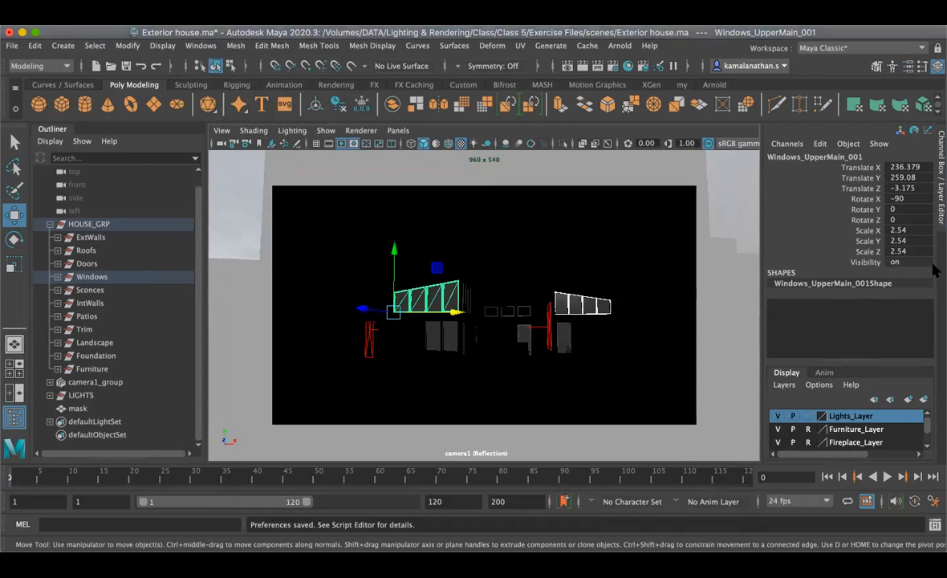
pyautogui.hotkey('ctrl', 'a')
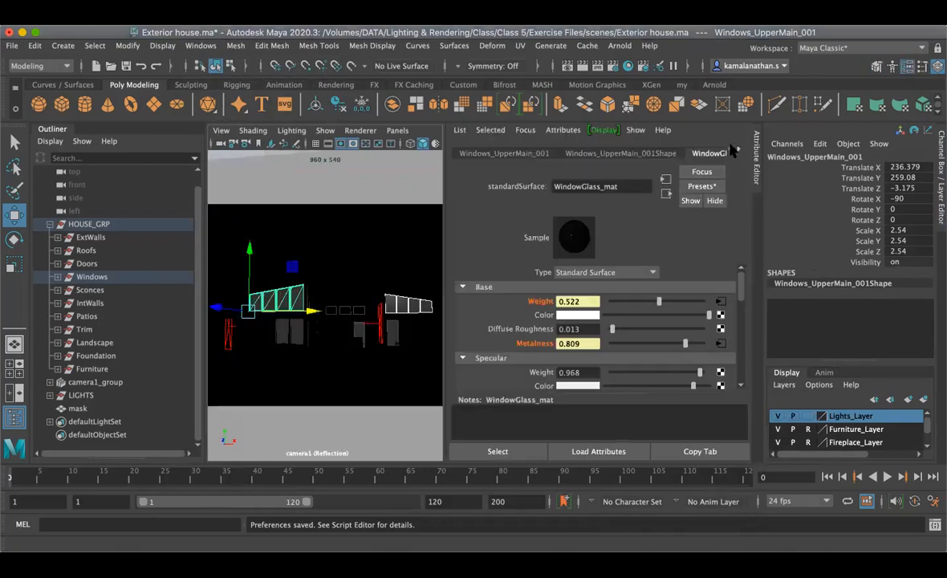
pyautogui.moveTo(756, 149); pyautogui.dragTo(939, 271)
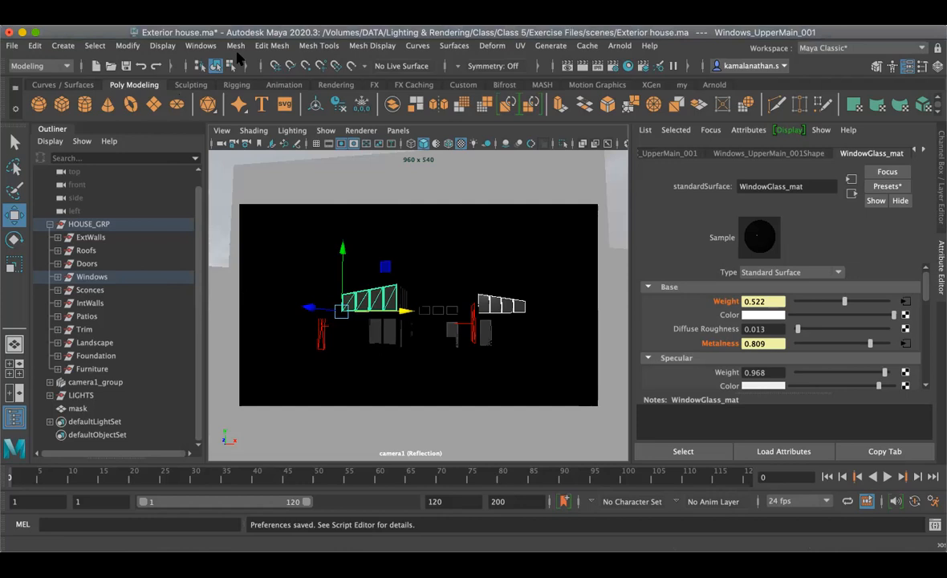
pyautogui.click(200, 46)
pyautogui.moveTo(222, 171)
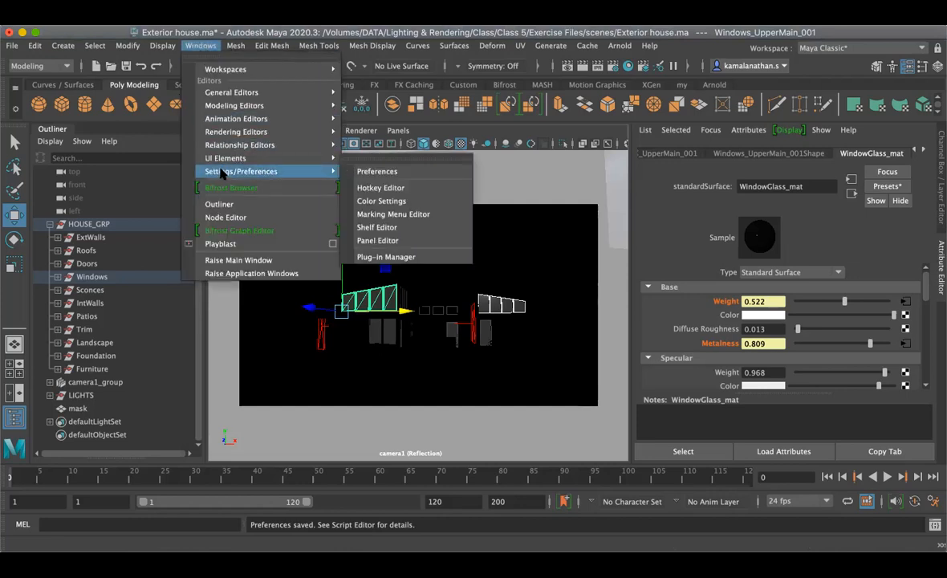
pyautogui.click(161, 378)
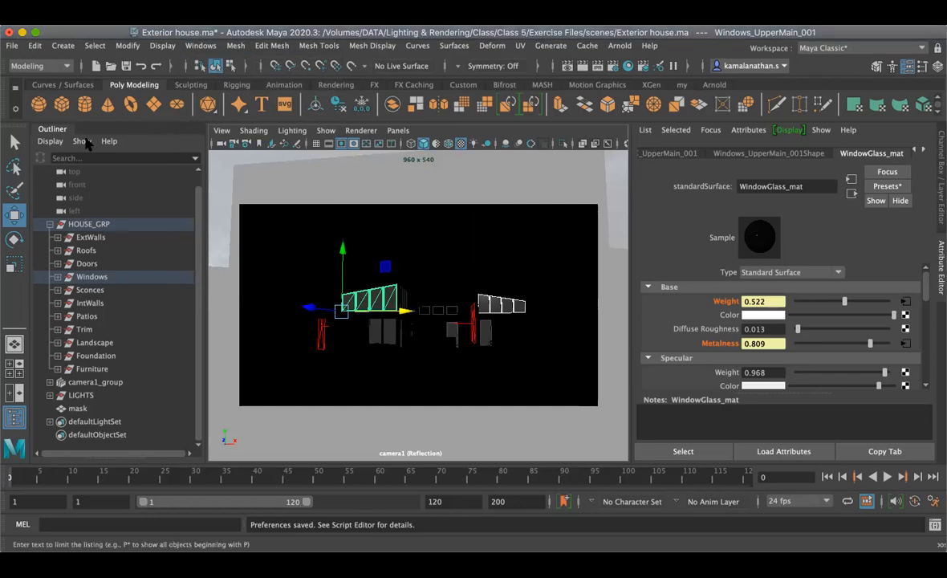
# Step: Undock the Outliner from the workspace, show and hide its floating window, and leave it closed
pyautogui.moveTo(46, 128); pyautogui.dragTo(63, 173)
pyautogui.click(49, 159)
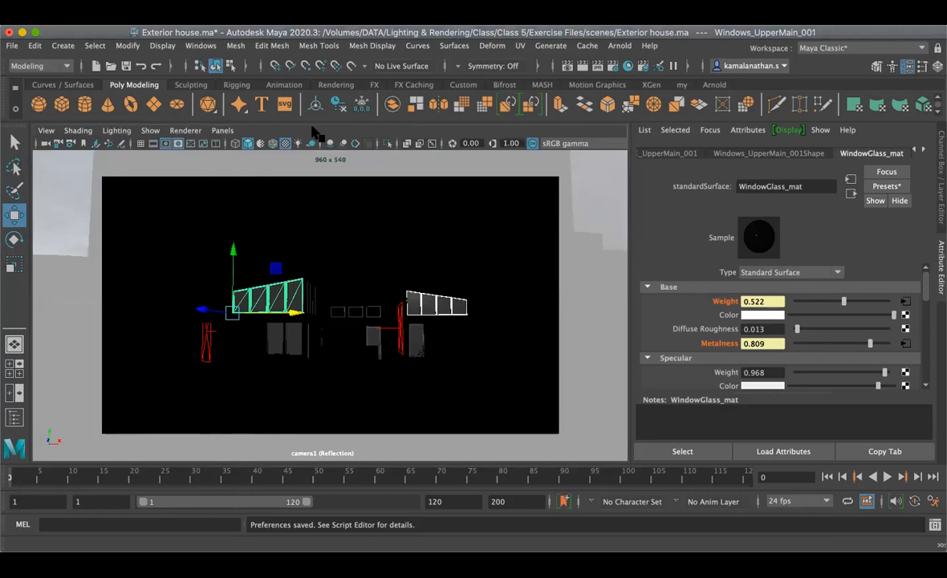
pyautogui.click(14, 418)
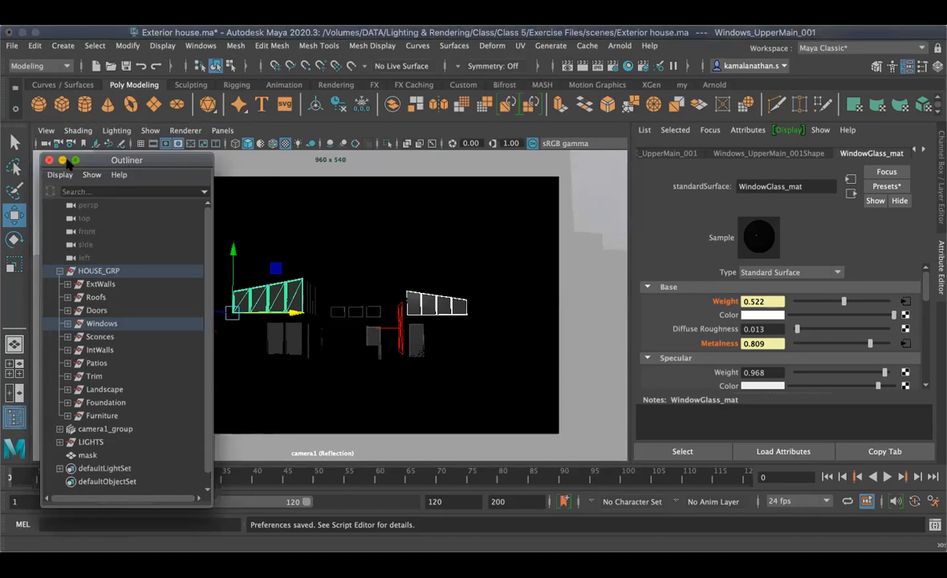
pyautogui.click(14, 418)
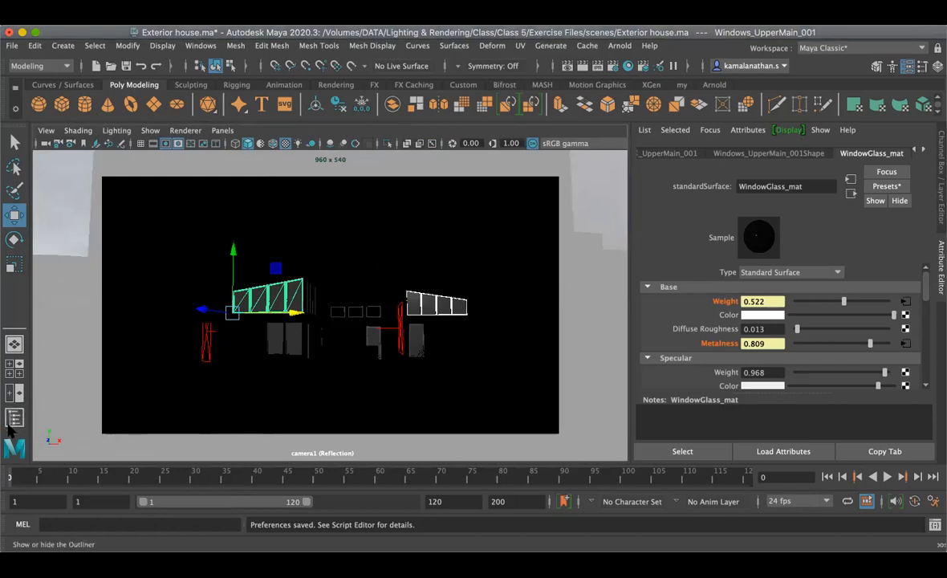
pyautogui.click(14, 418)
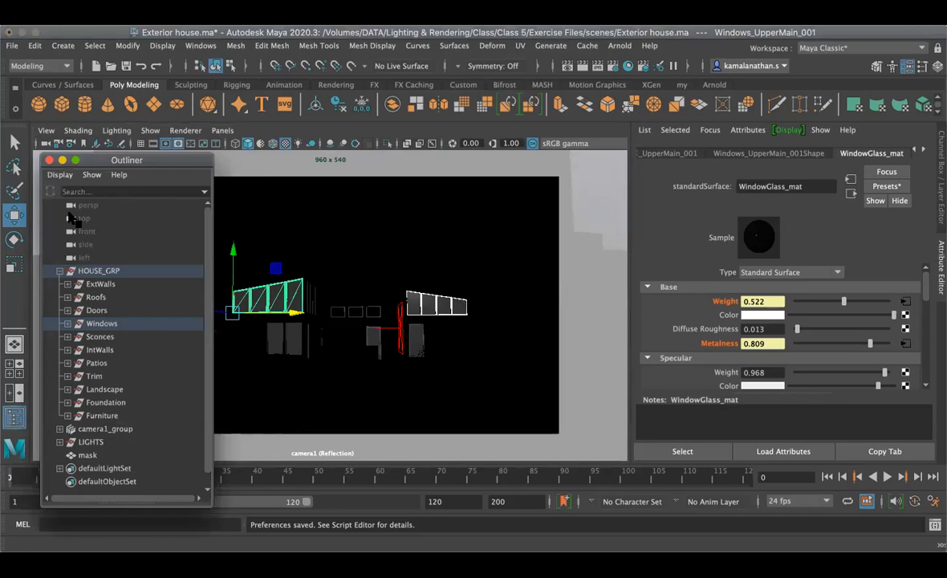
pyautogui.click(48, 161)
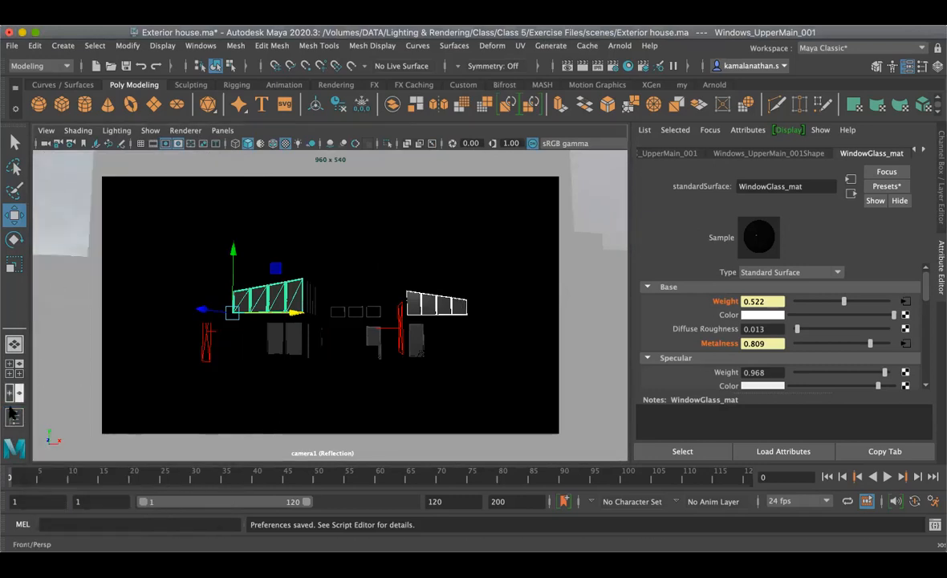
pyautogui.click(201, 45)
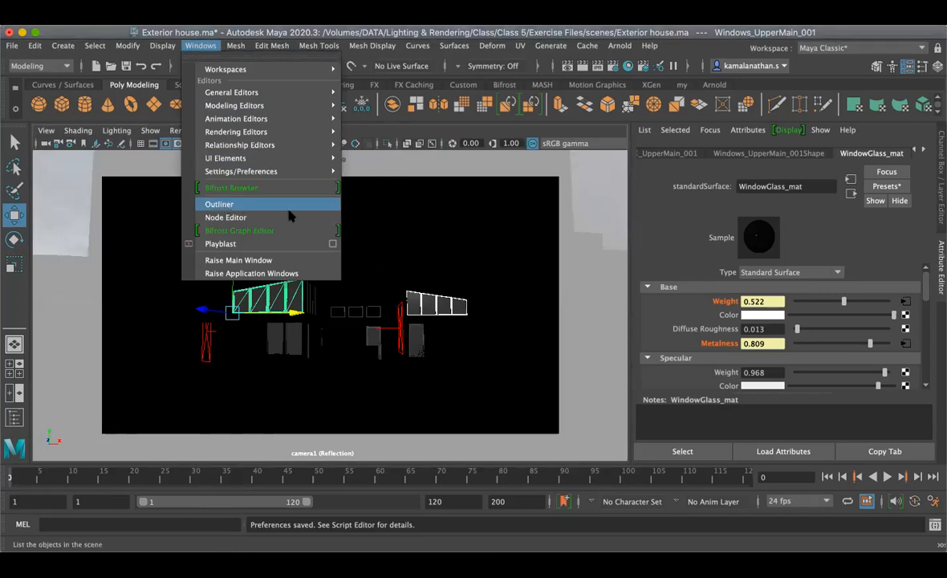
pyautogui.click(591, 203)
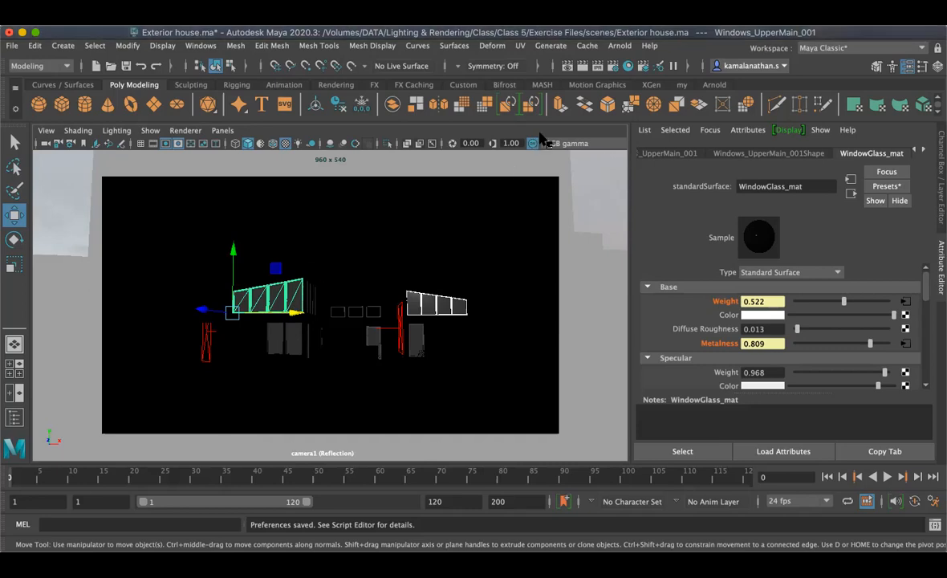
# Step: Switch visibility from the Reflection layer to the master Scene layer in Render Setup, and close the editor
pyautogui.click(643, 65)
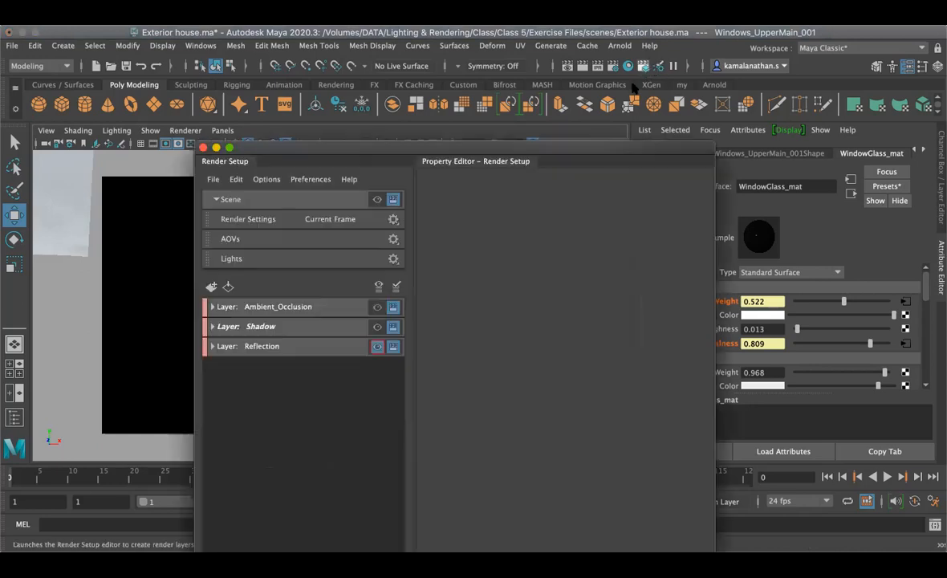
pyautogui.click(377, 200)
pyautogui.click(203, 148)
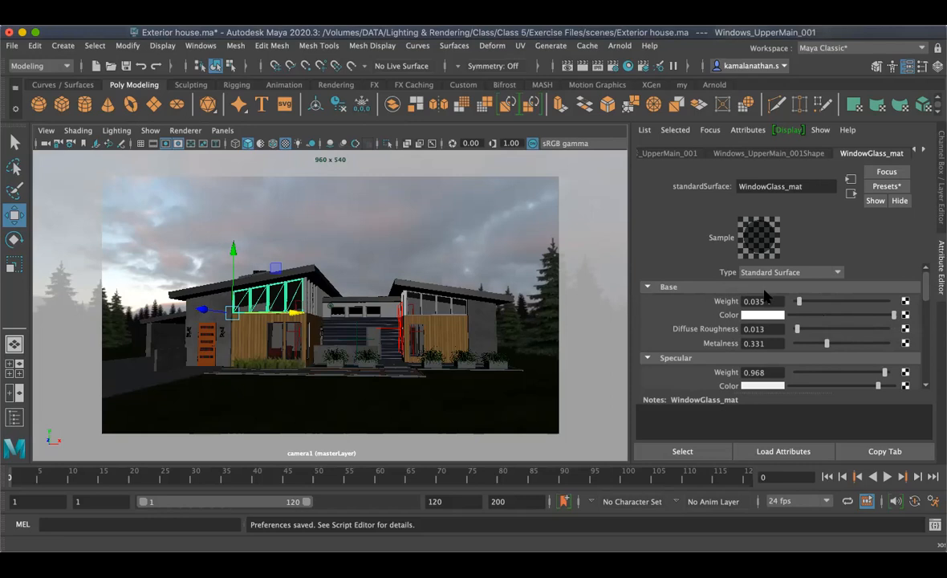
# Step: Select the sky dome light, review its light and visibility attributes, and save the scene
pyautogui.click(549, 230)
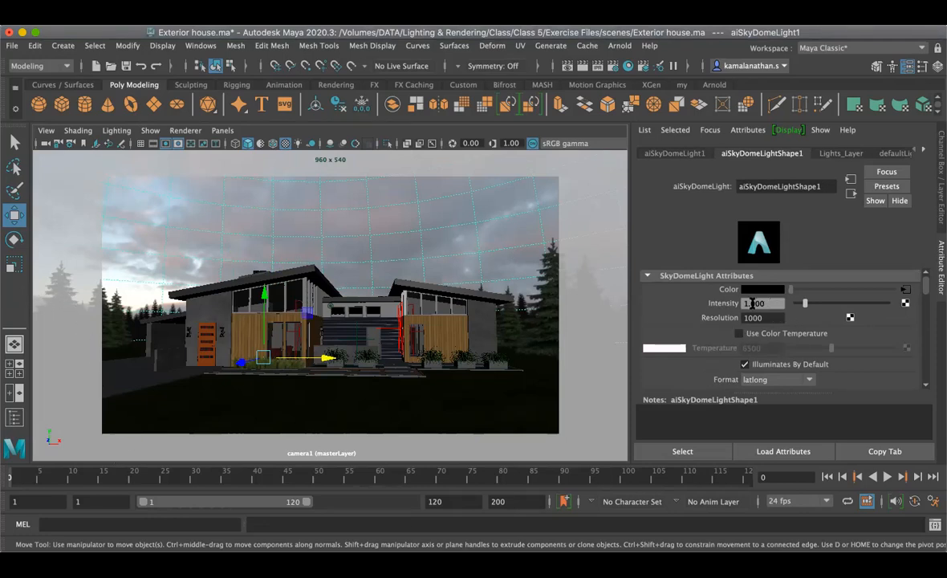
pyautogui.scroll(-3, 674, 328)
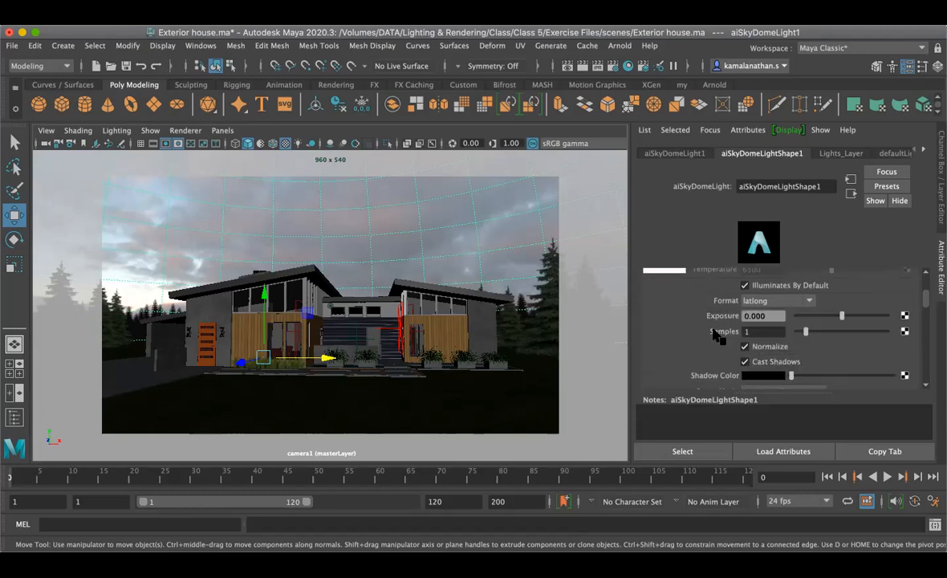
pyautogui.scroll(-3, 700, 330)
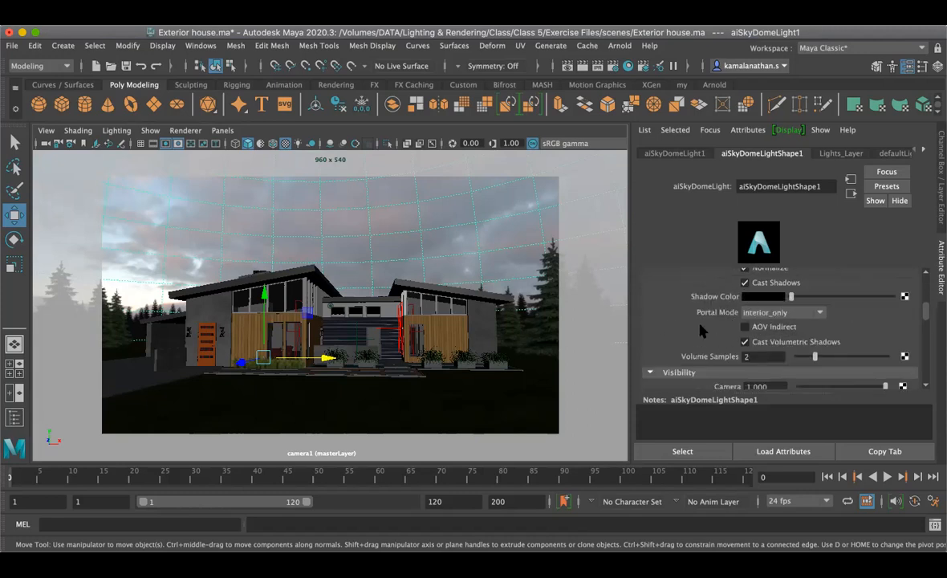
pyautogui.scroll(-2, 730, 357)
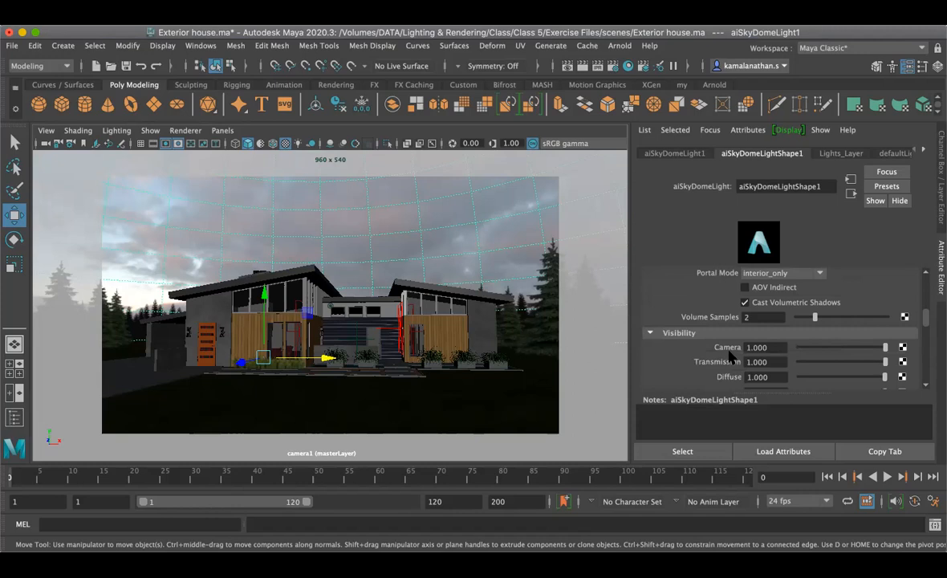
pyautogui.scroll(-5, 726, 349)
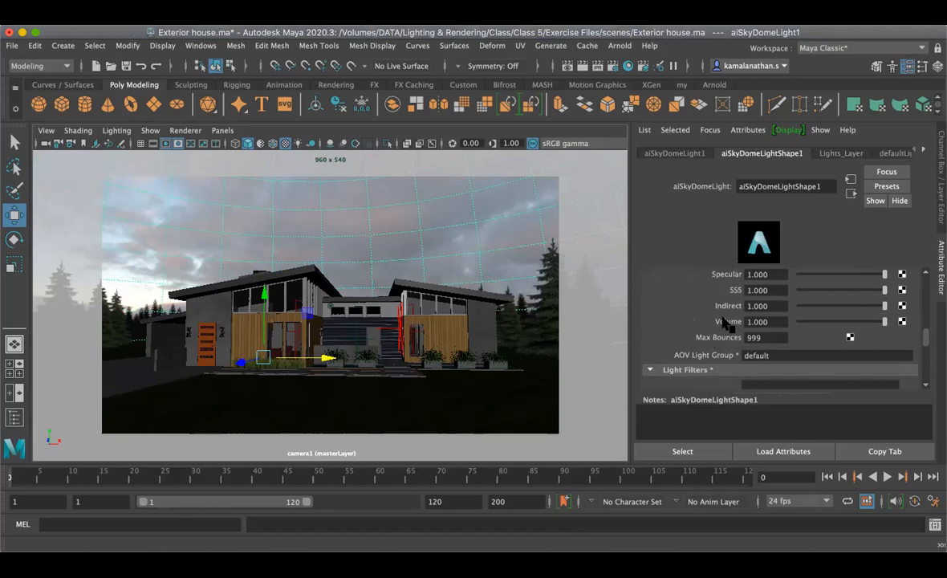
pyautogui.scroll(5, 725, 321)
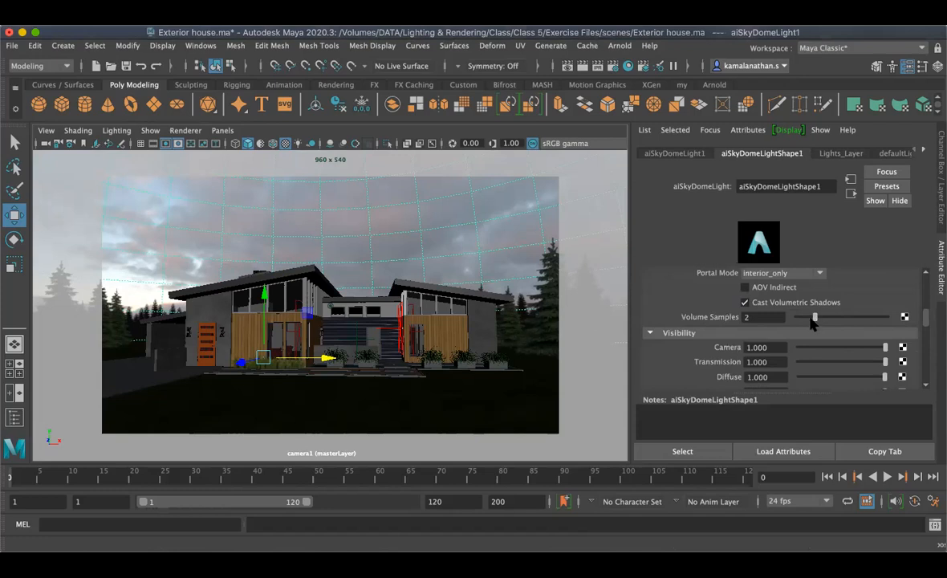
pyautogui.scroll(10, 812, 321)
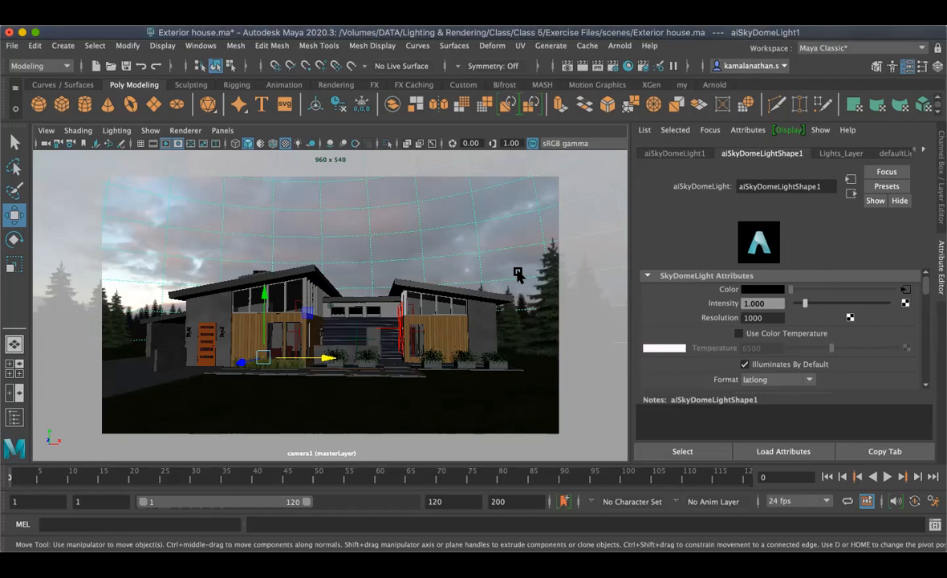
pyautogui.press('super+s')
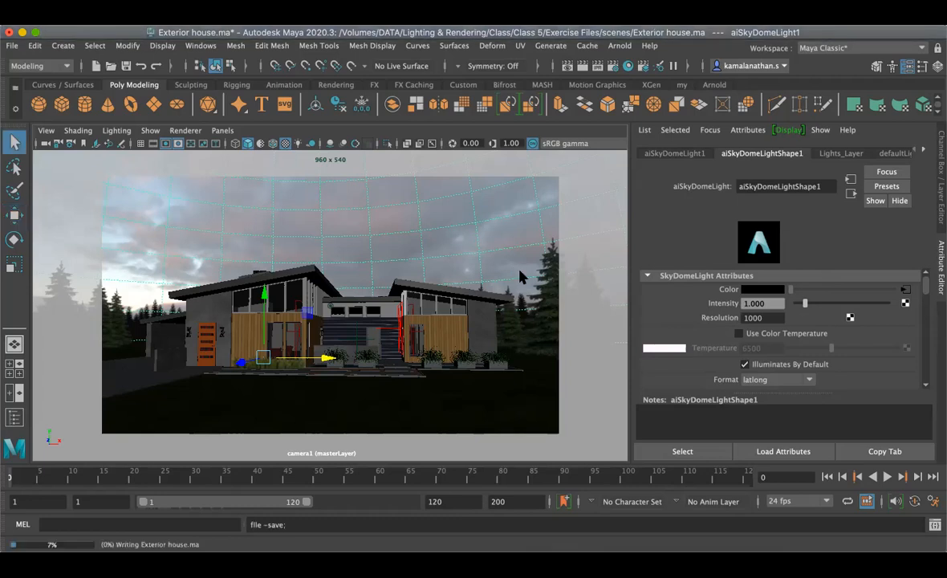